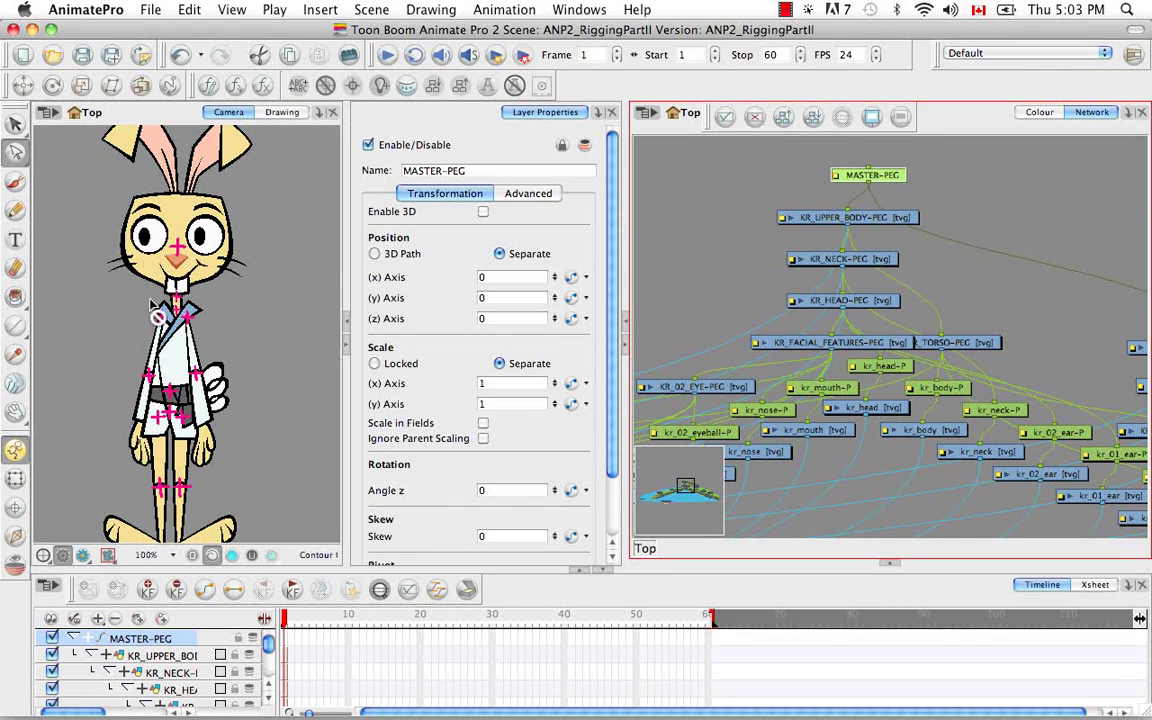
Step: Activate the Transform tool, select the kr_02_arm drawing on the character and centre the network on its module
click(15, 478)
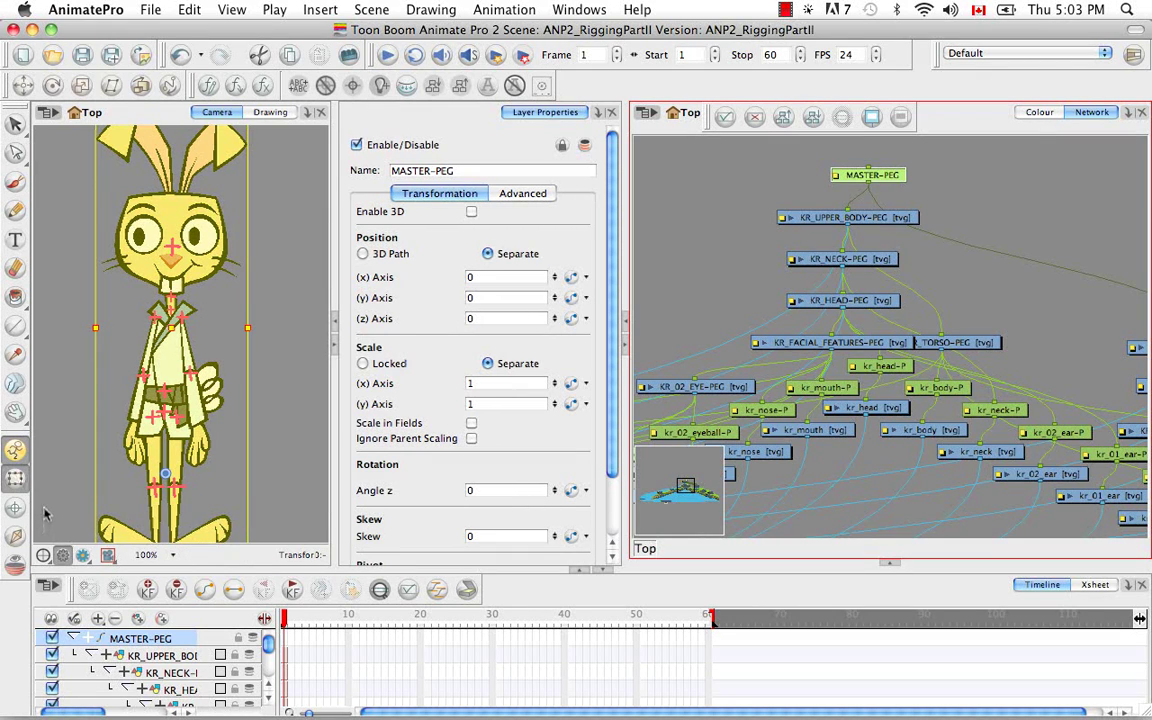
click(248, 350)
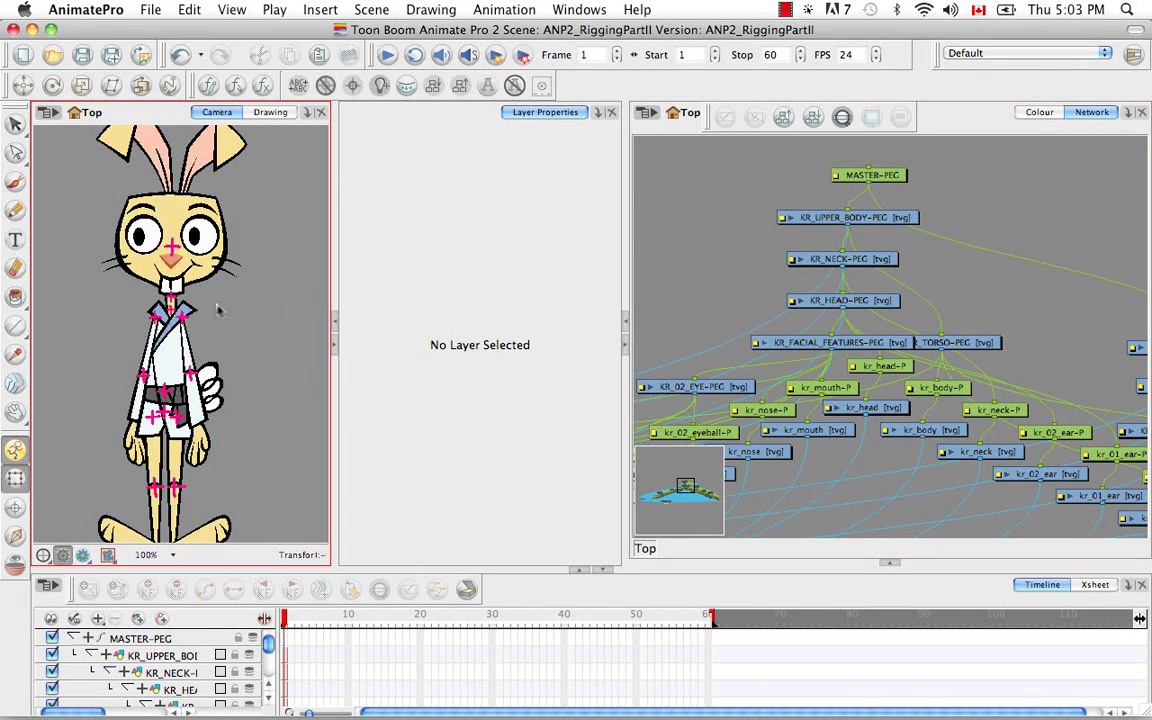
click(174, 320)
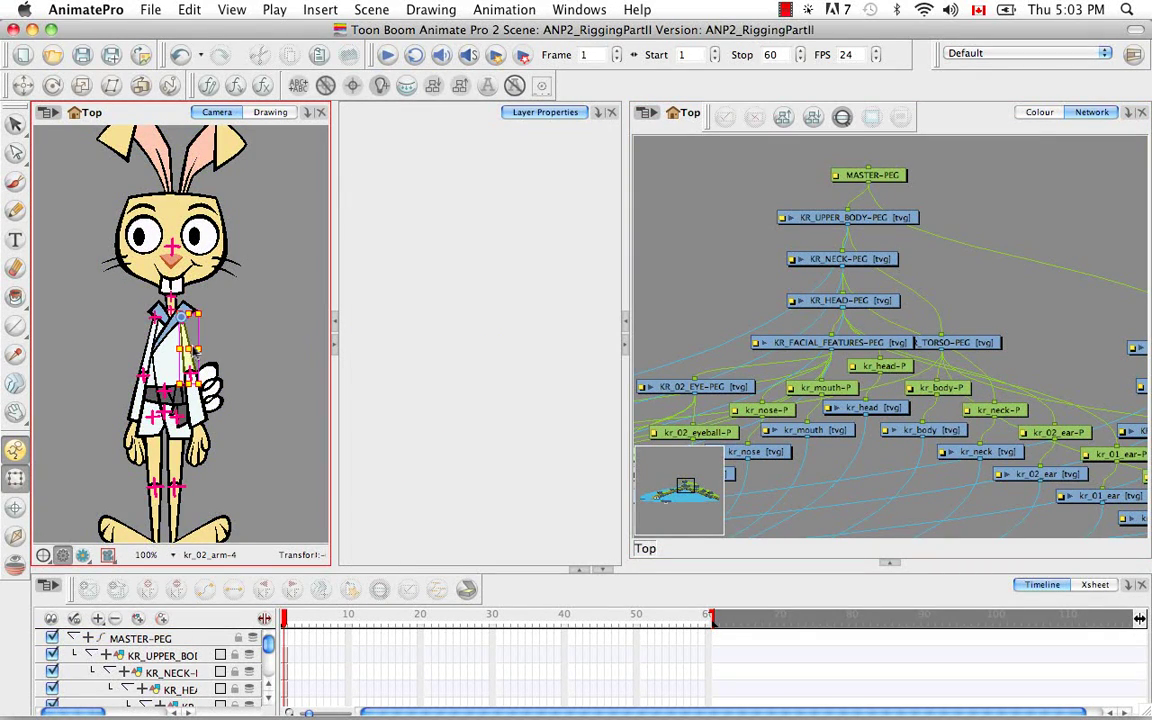
click(937, 175)
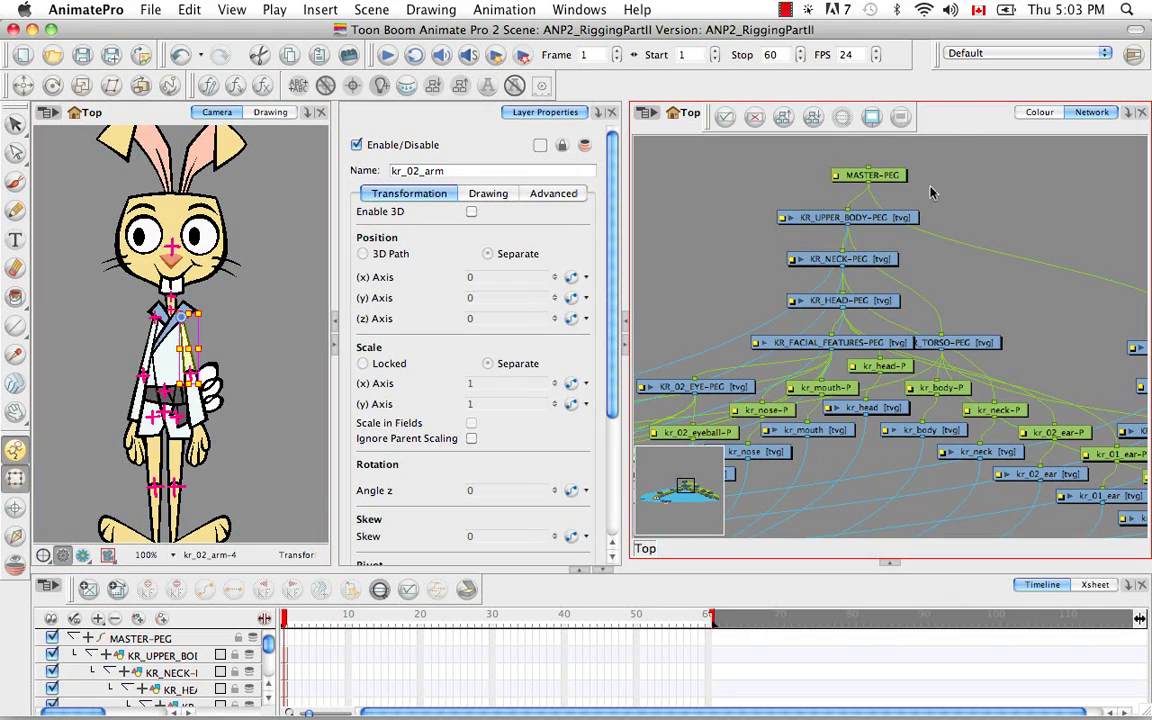
key(o)
key(space)
drag(846, 318, 843, 349)
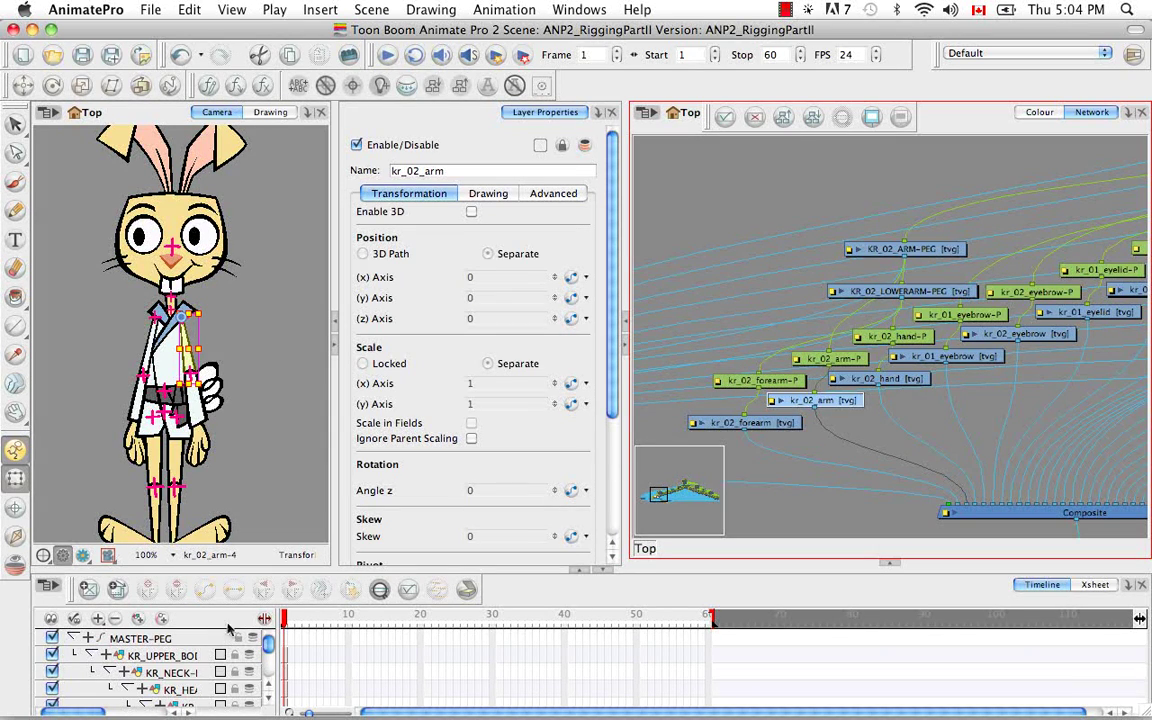
Step: Select KR_02_ARM-PEG in the network, and again from its pivot marker at the character's shoulder, to examine what it controls
click(905, 250)
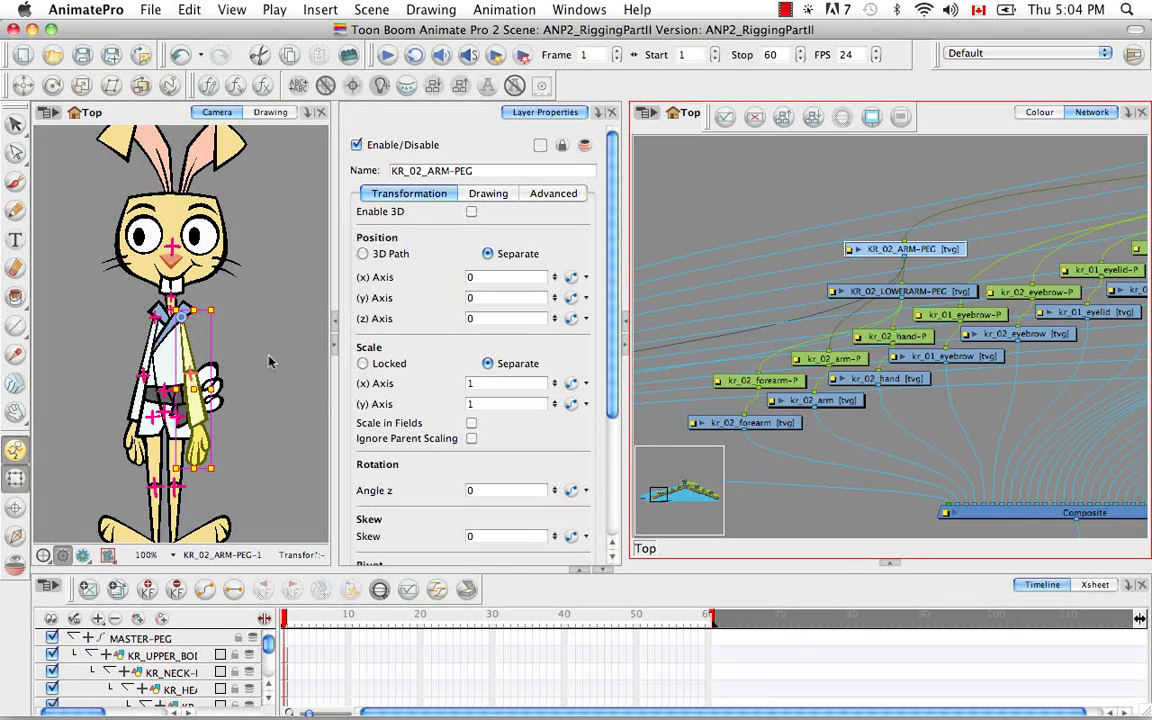
click(245, 326)
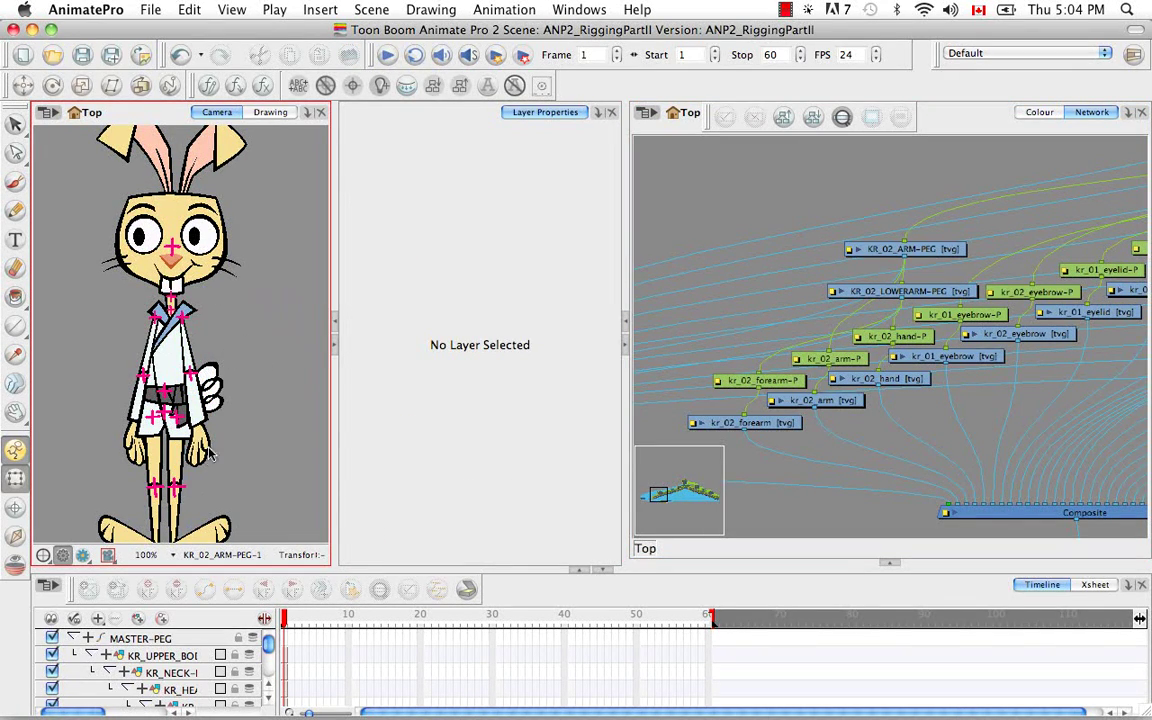
key(super+equal)
key(super+equal)
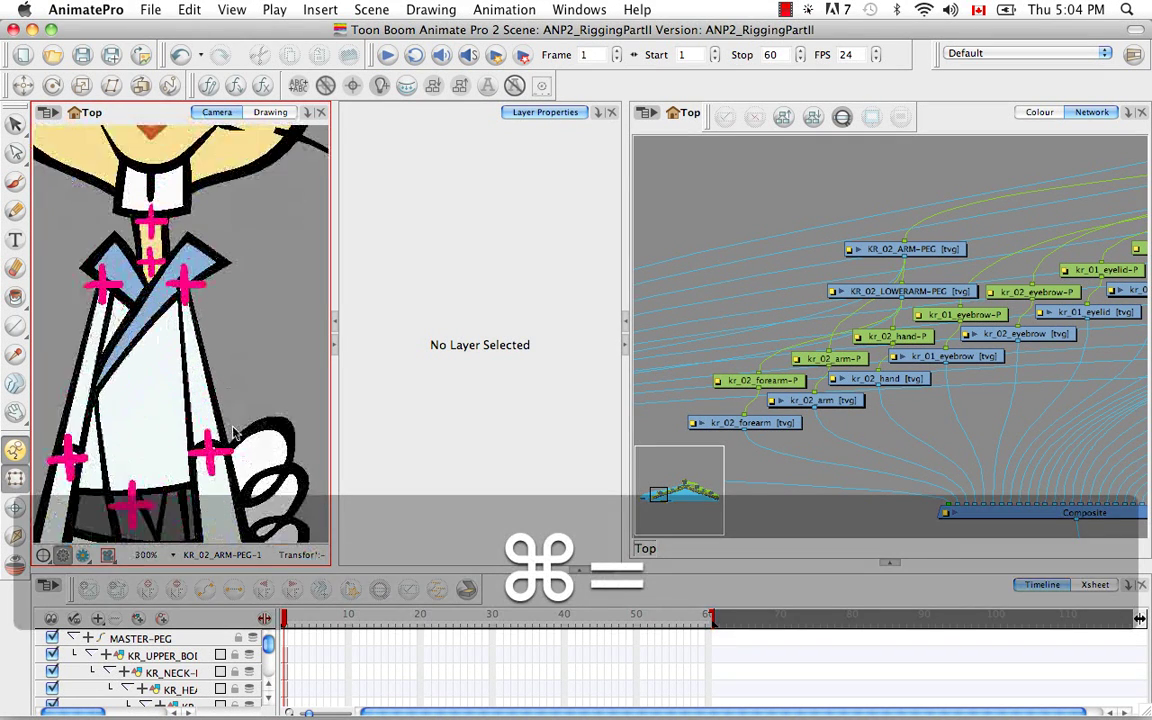
click(170, 245)
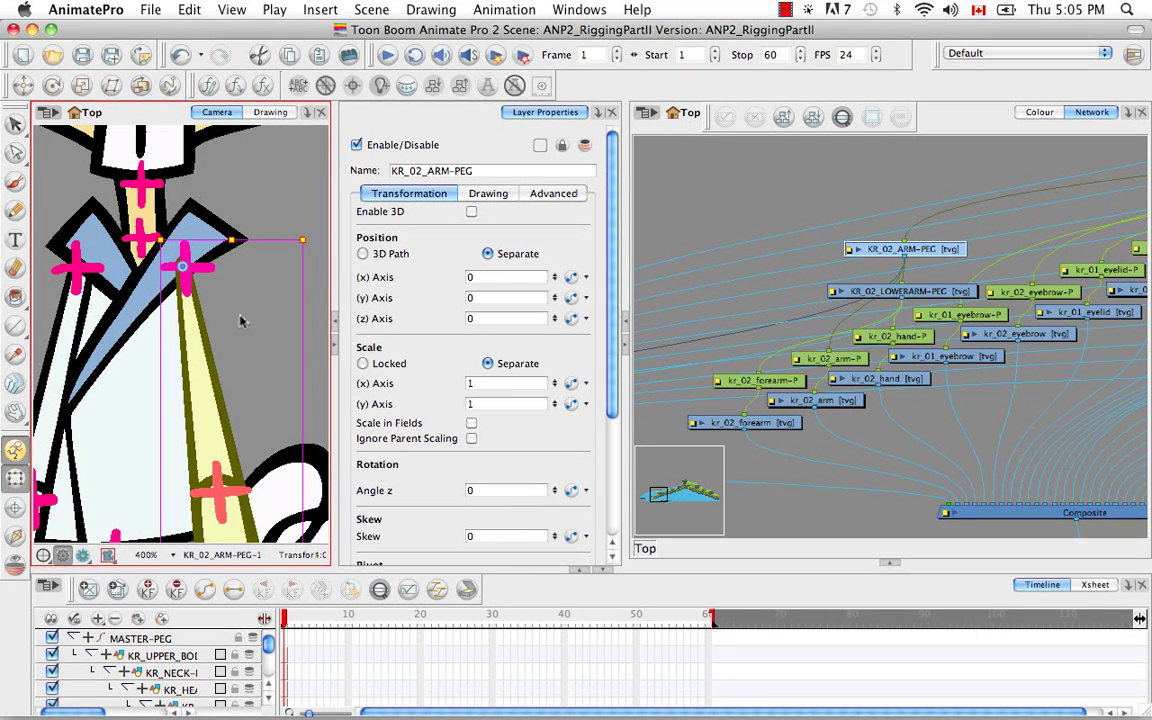
click(265, 180)
key(super+minus)
key(super+minus)
key(super+minus)
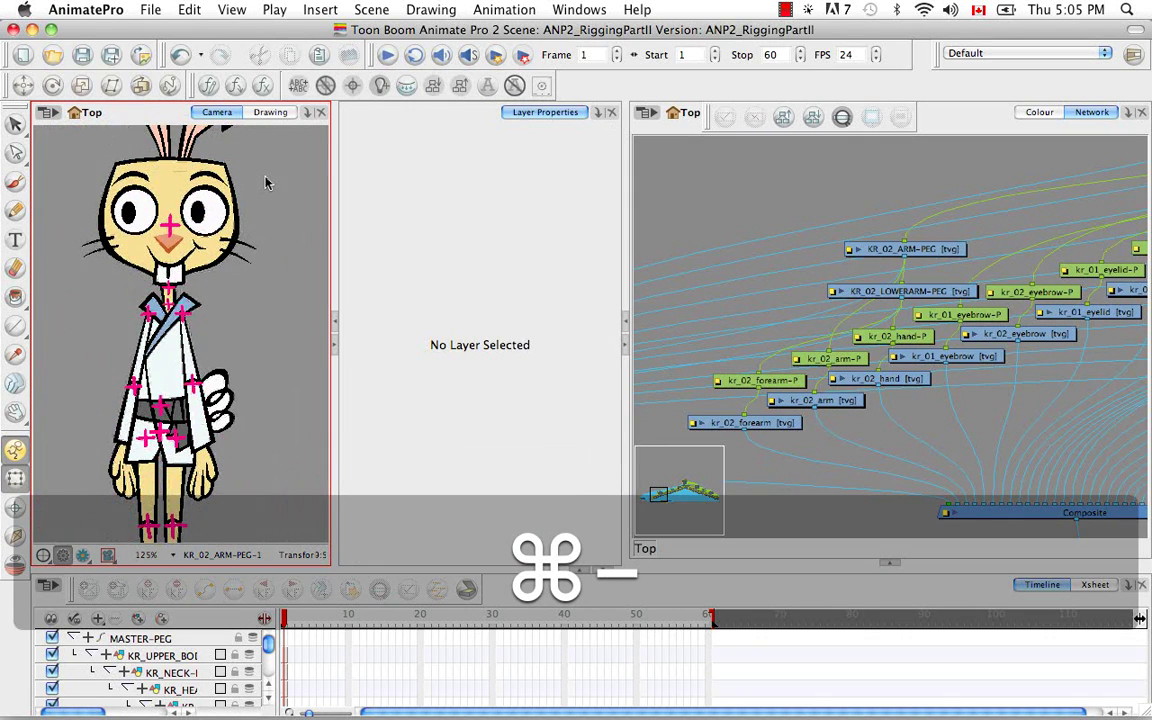
key(super+minus)
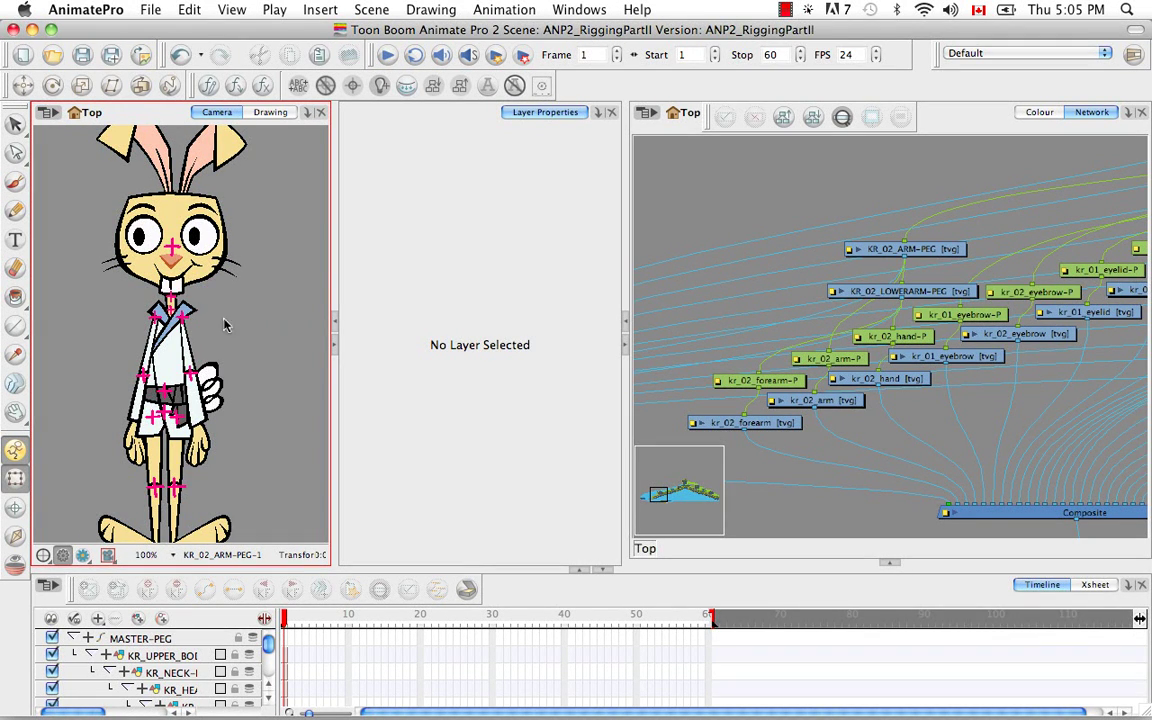
Step: Select KR_HEAD-PEG on the character and locate it in the network to examine its place in the hierarchy
key(super+equal)
key(super+equal)
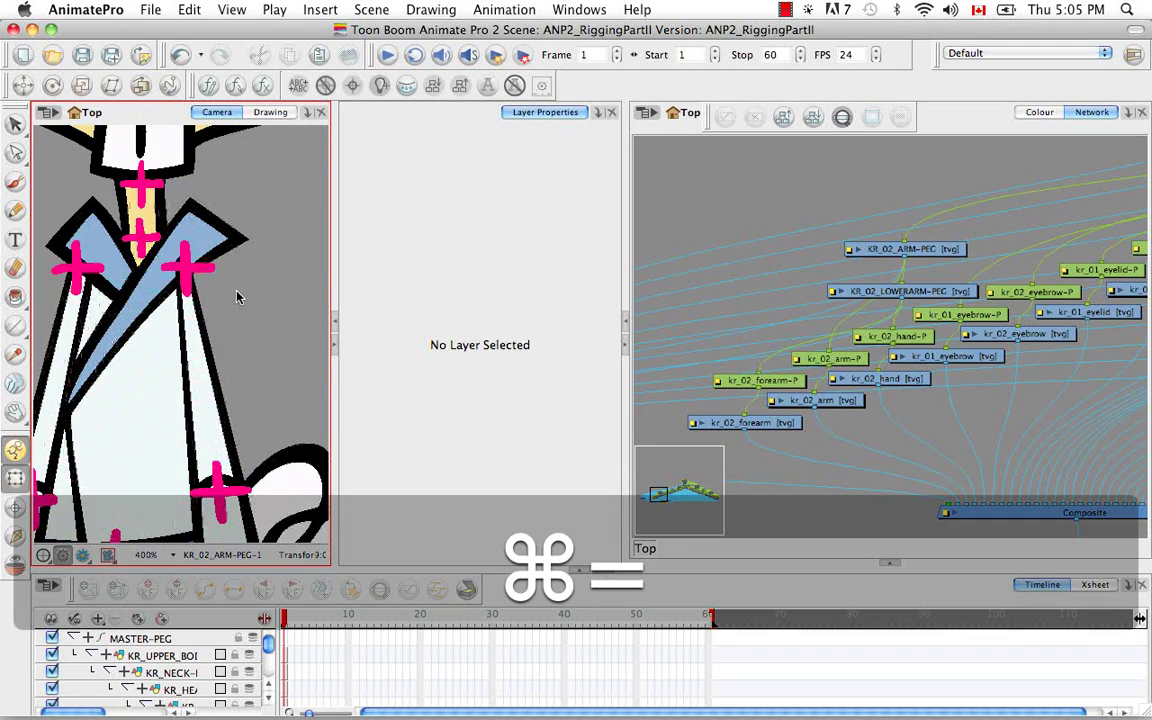
key(space)
drag(321, 372, 352, 437)
click(180, 282)
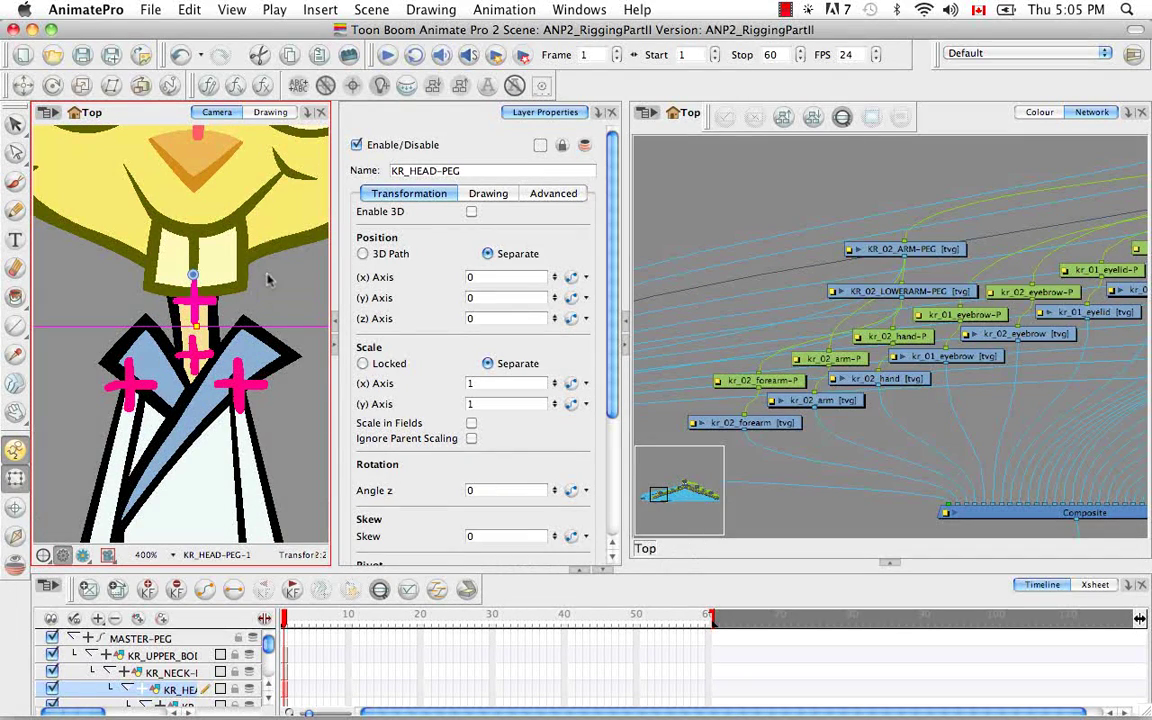
key(super+minus)
key(super+minus)
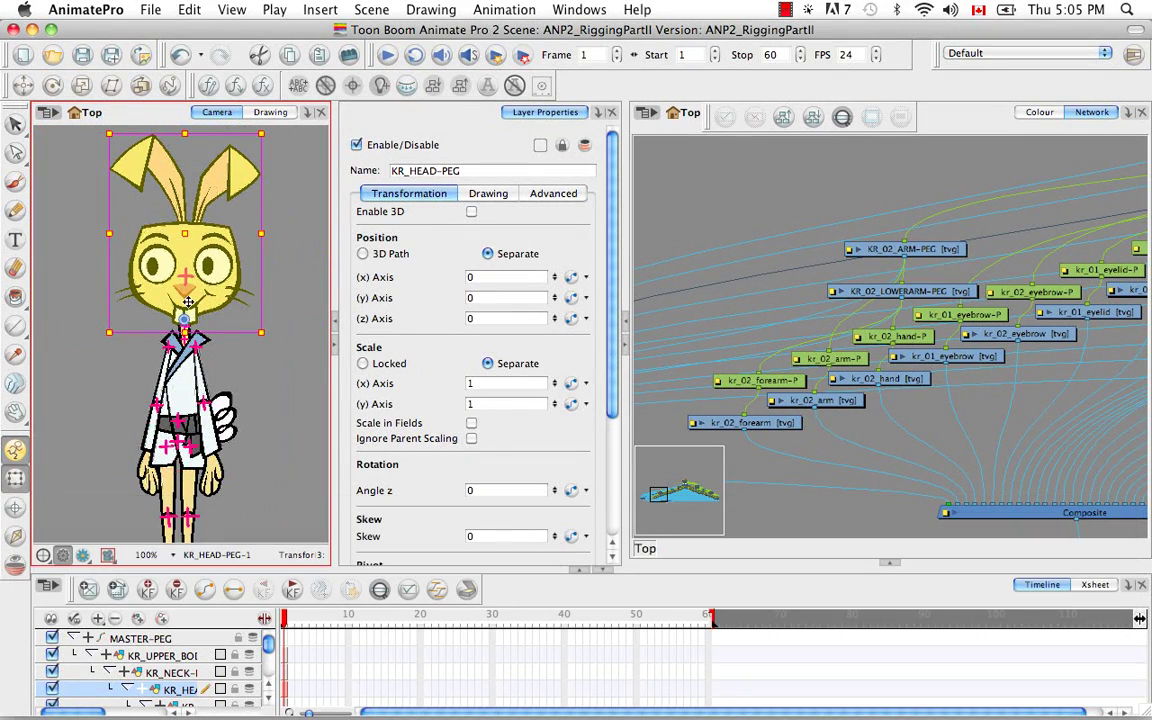
click(862, 110)
key(o)
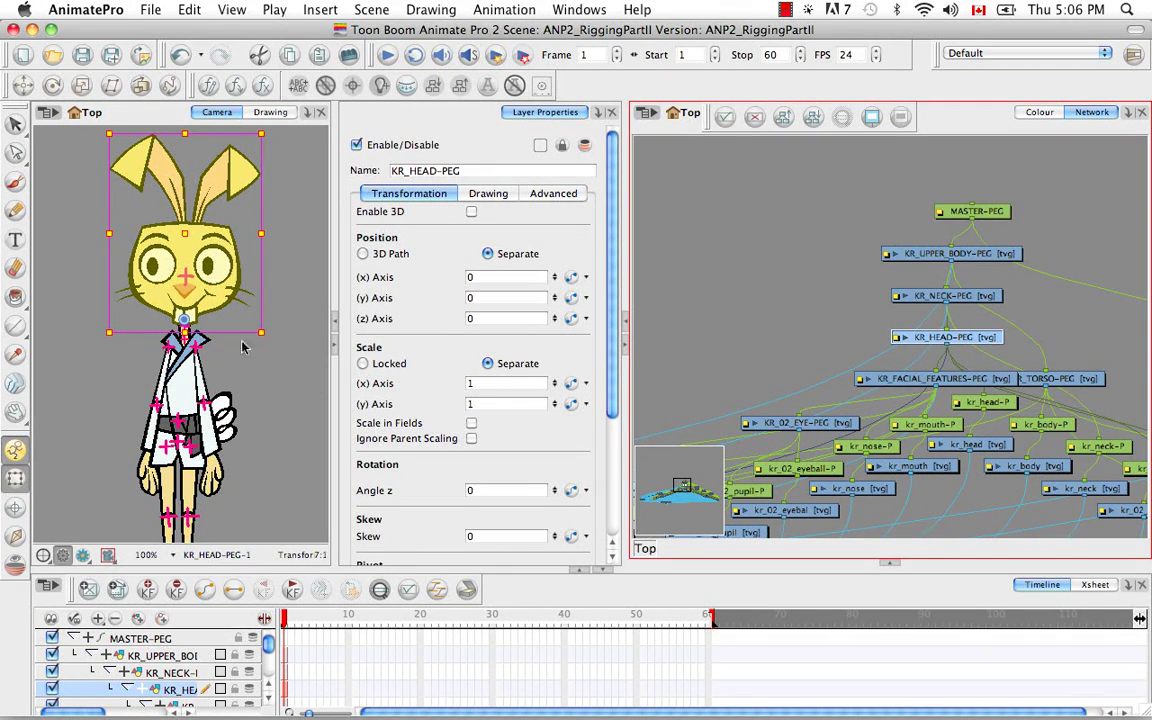
click(229, 373)
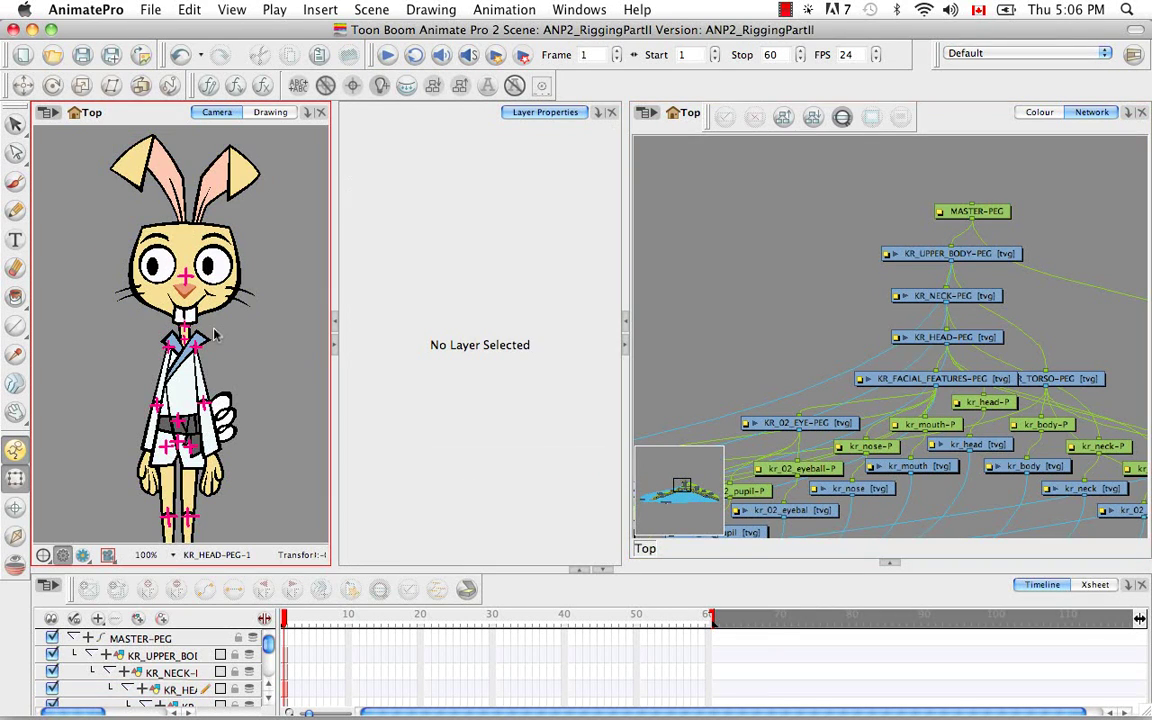
Step: Select KR_NECK-PEG from the lower neck marker to examine the parts it controls
key(super+equal)
key(super+equal)
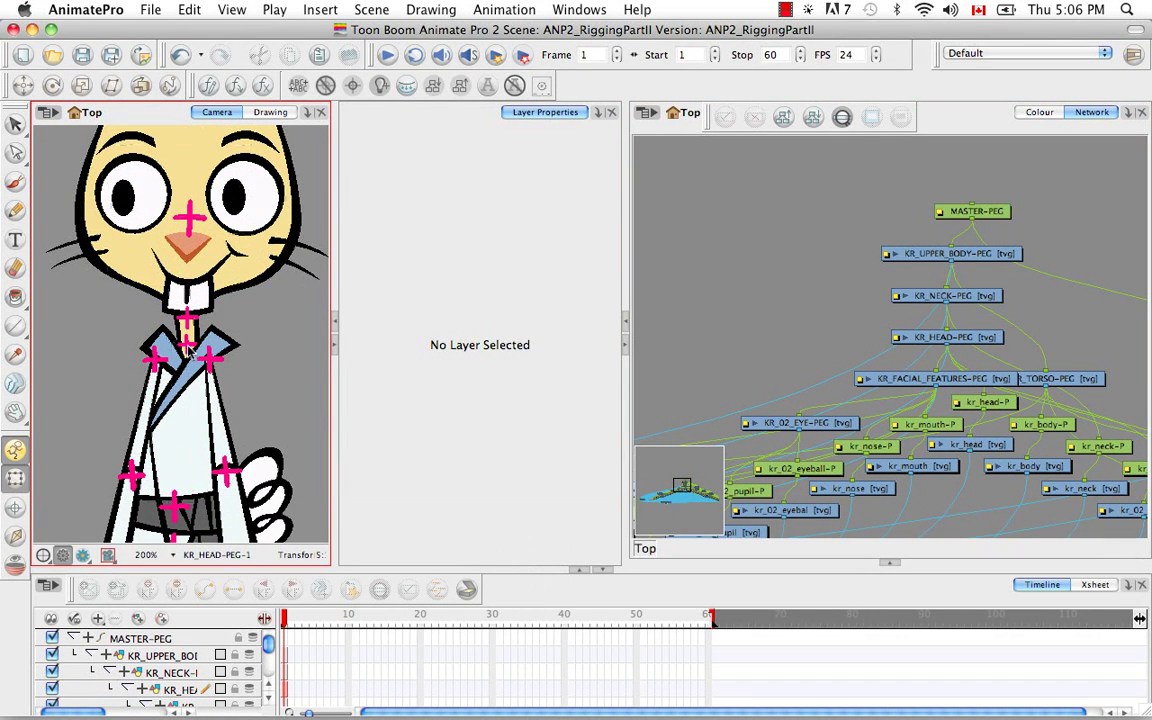
click(189, 348)
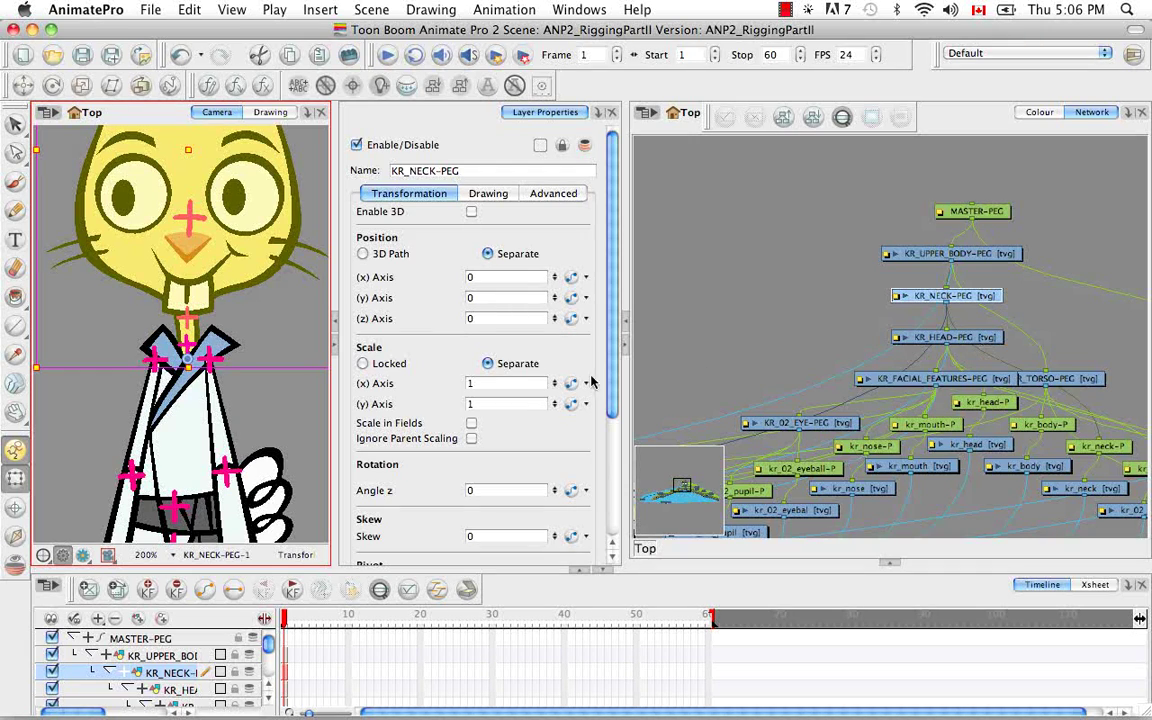
key(space)
mouse_move(250, 200)
mouse_down()
mouse_move(260, 466)
mouse_move(237, 214)
mouse_up()
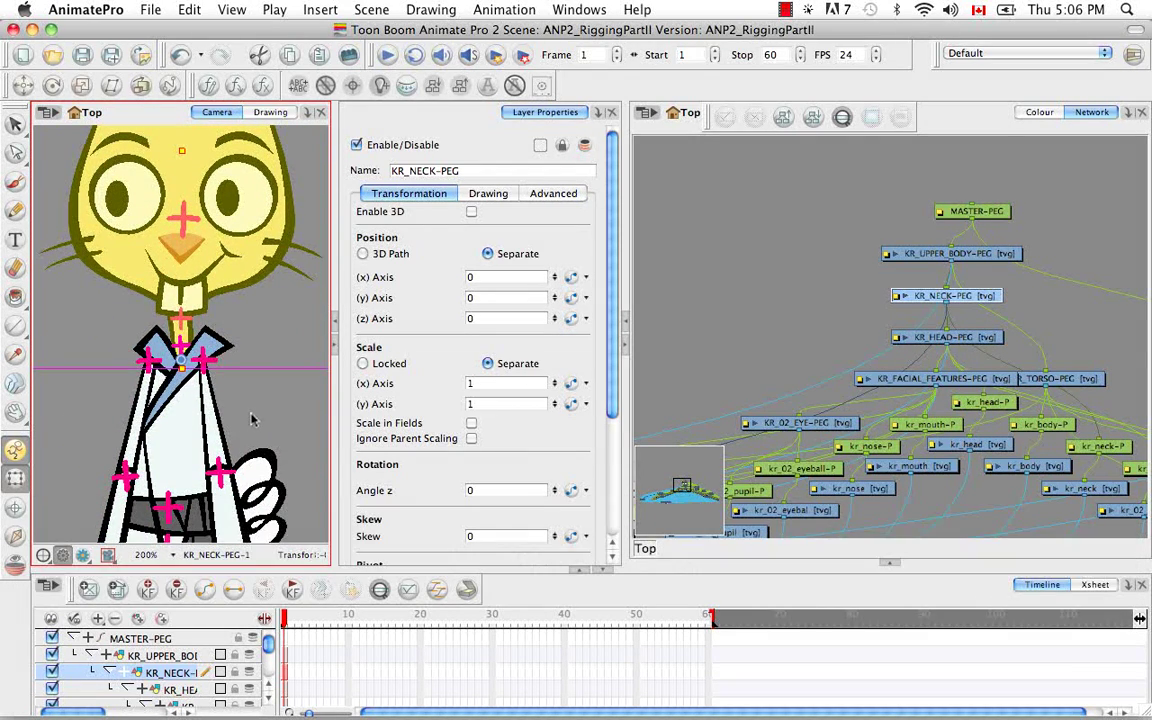
click(253, 416)
Step: Select KR_UPPER_BODY-PEG from the waist marker to examine which body parts follow it
key(space)
drag(253, 408, 263, 276)
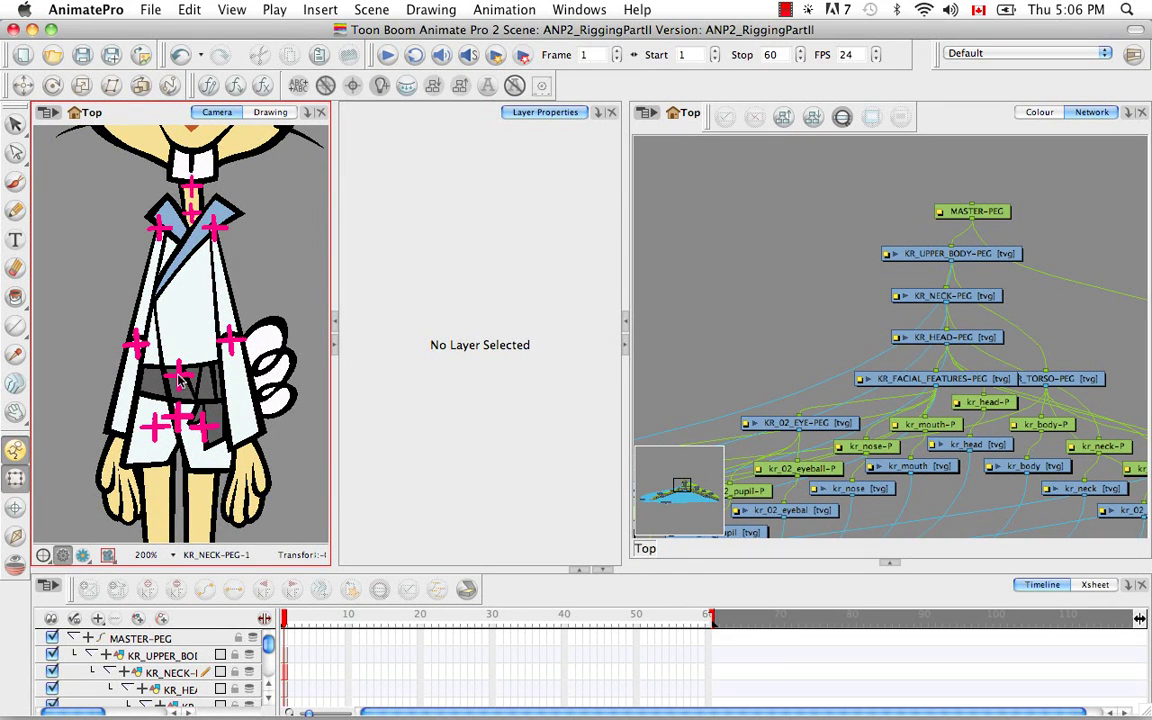
click(180, 378)
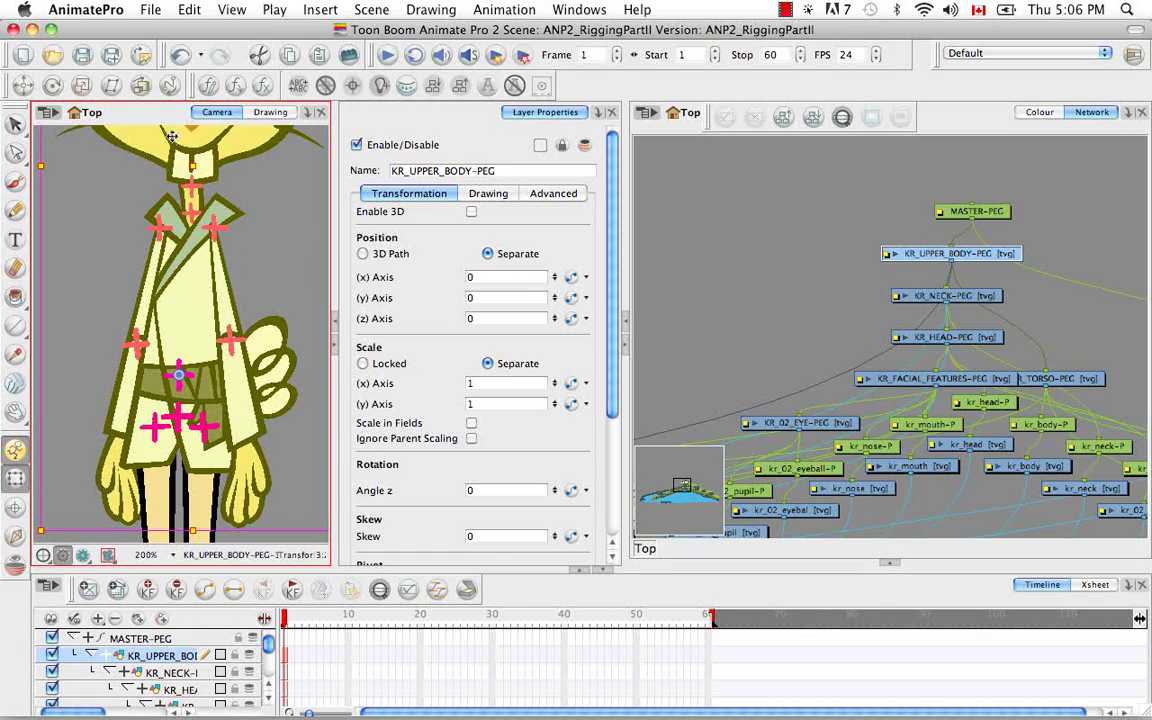
click(277, 252)
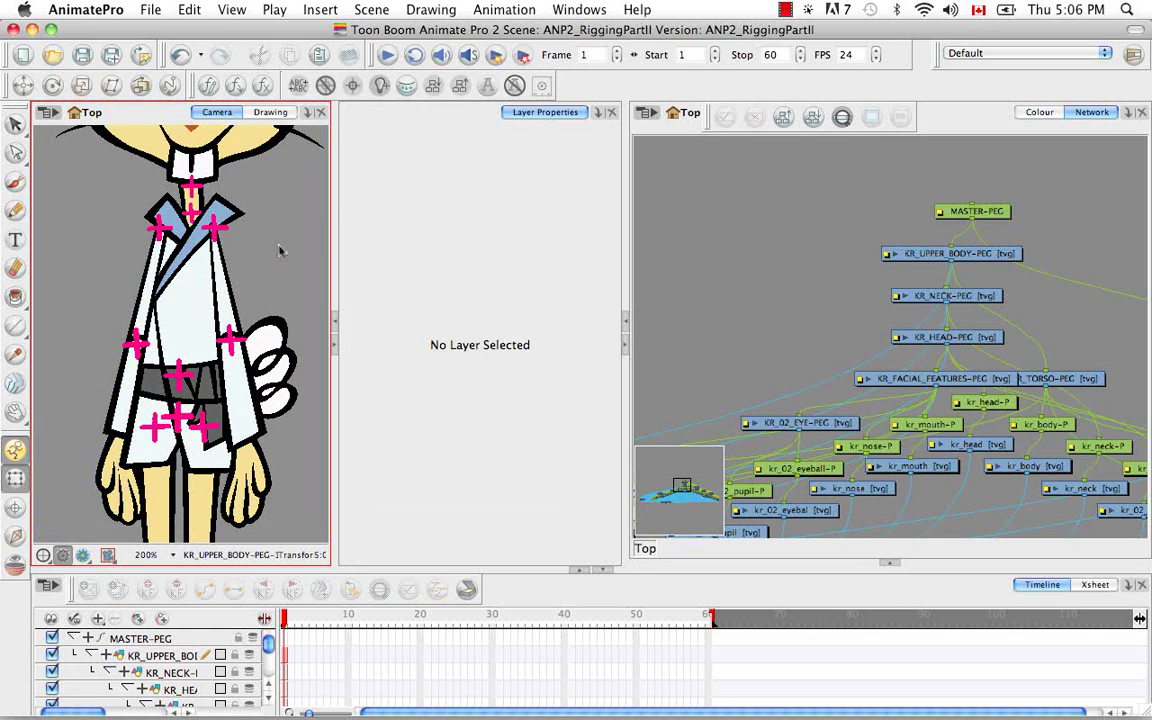
Step: Select KR_LOWER_BODY-PEG from the hip marker and locate it in the network to examine its connected leg pegs
click(177, 420)
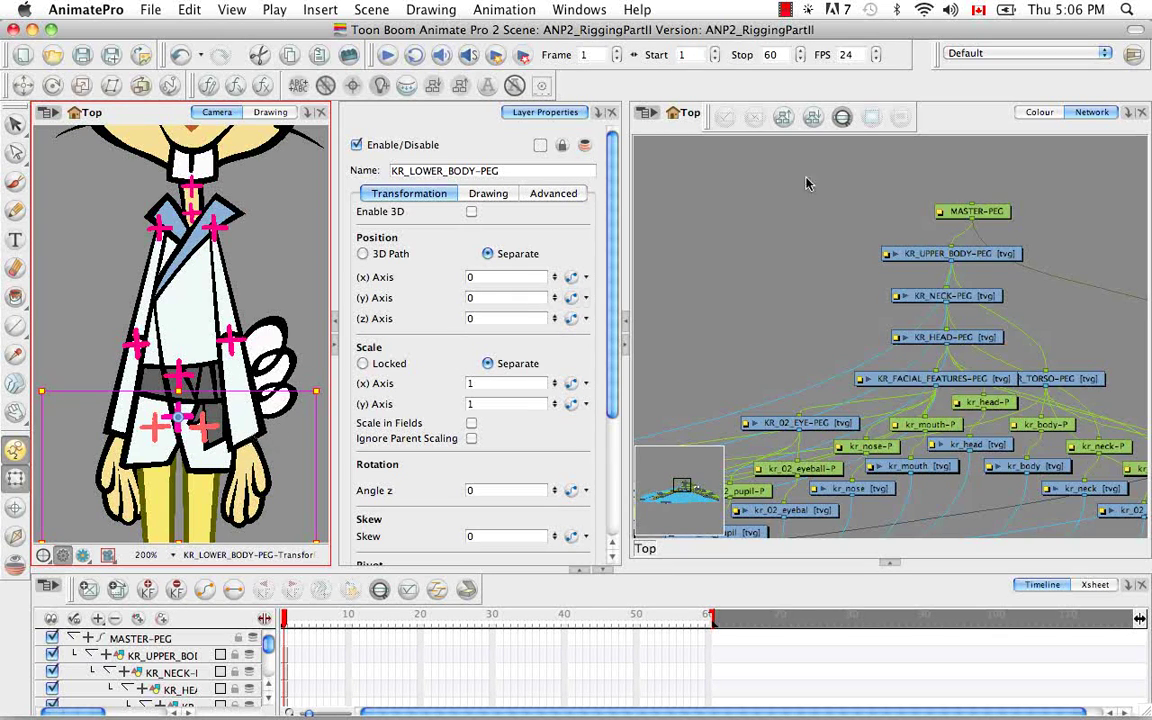
click(841, 112)
key(o)
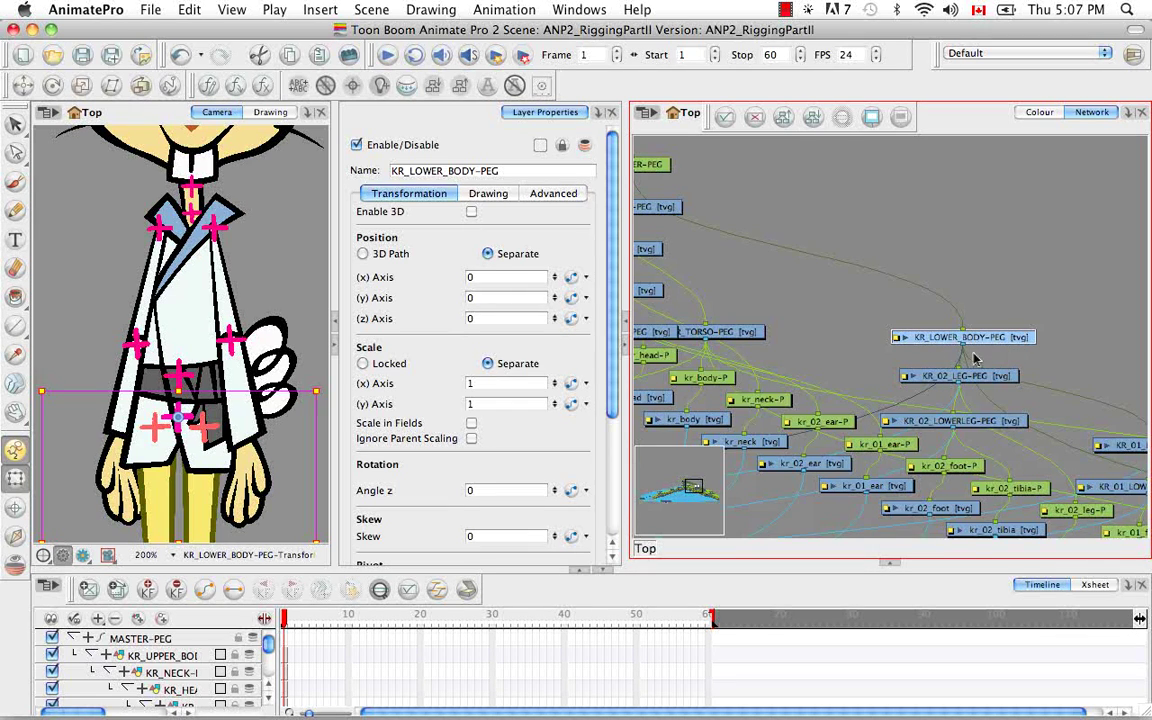
key(space)
drag(276, 488, 284, 338)
mouse_move(268, 460)
mouse_down()
mouse_move(272, 418)
mouse_move(270, 478)
mouse_up()
drag(272, 427, 262, 527)
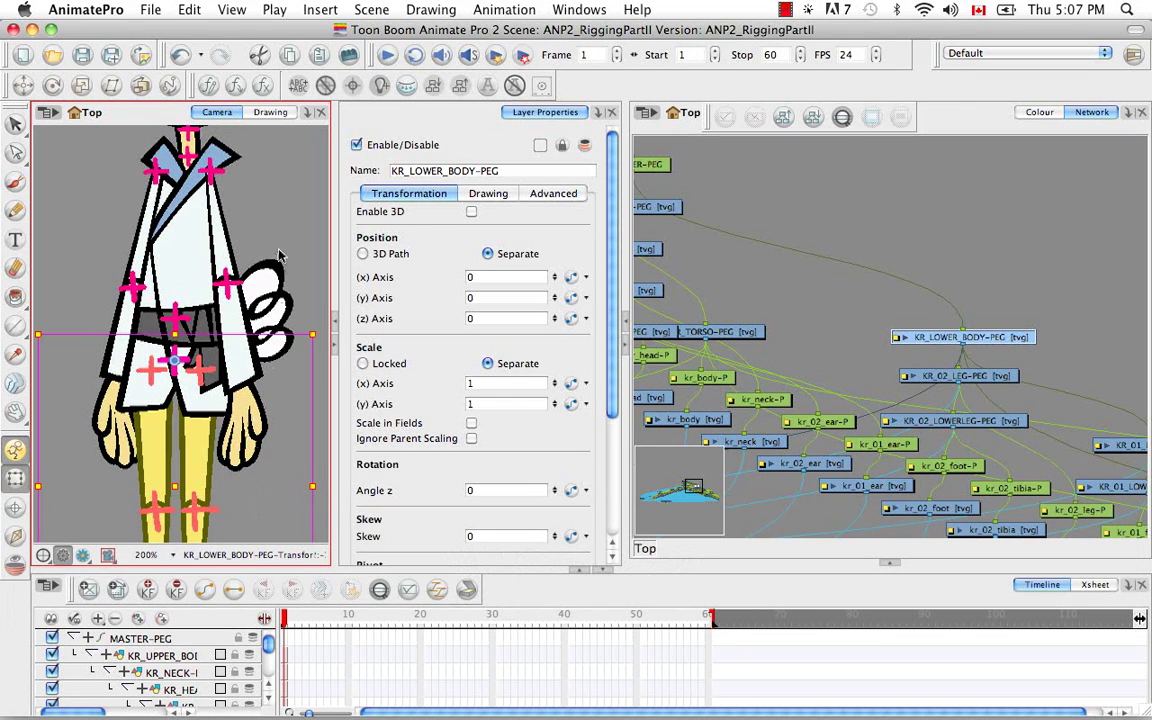
click(280, 256)
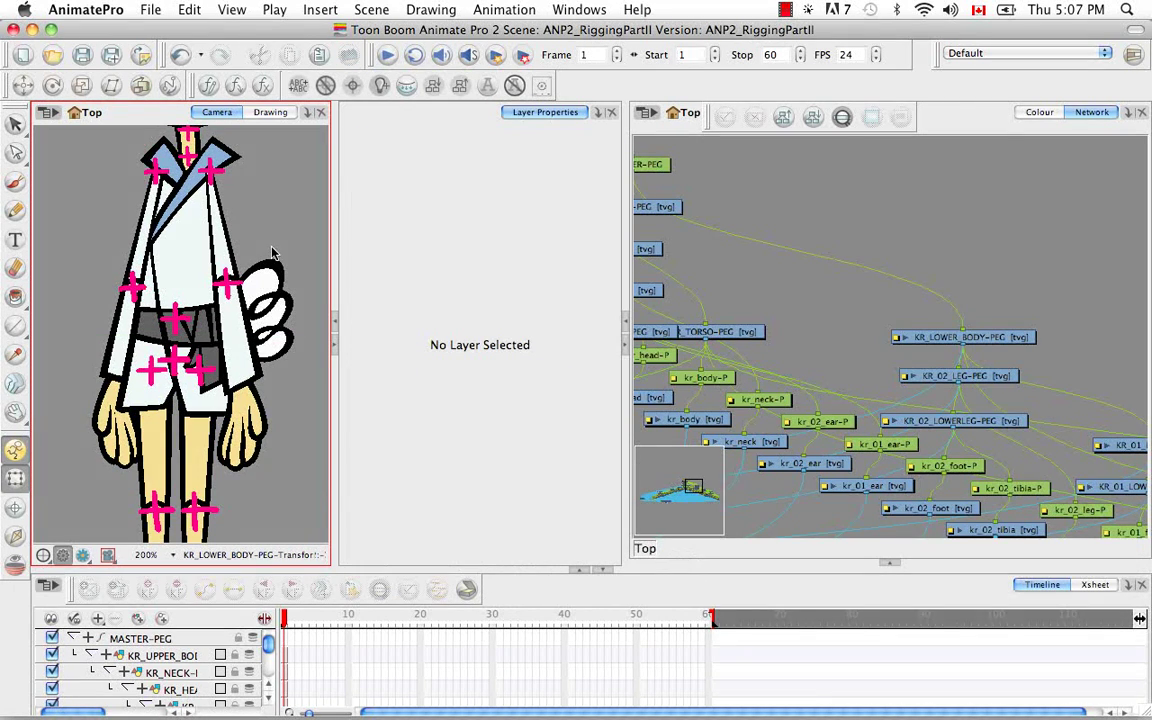
Step: Select KR_02_LEG-PEG, KR_01_LOWERLEG-PEG, KR_01_LOWERARM-PEG and KR_01_ARM-PEG in turn on the character to examine the limbs each one moves
click(201, 374)
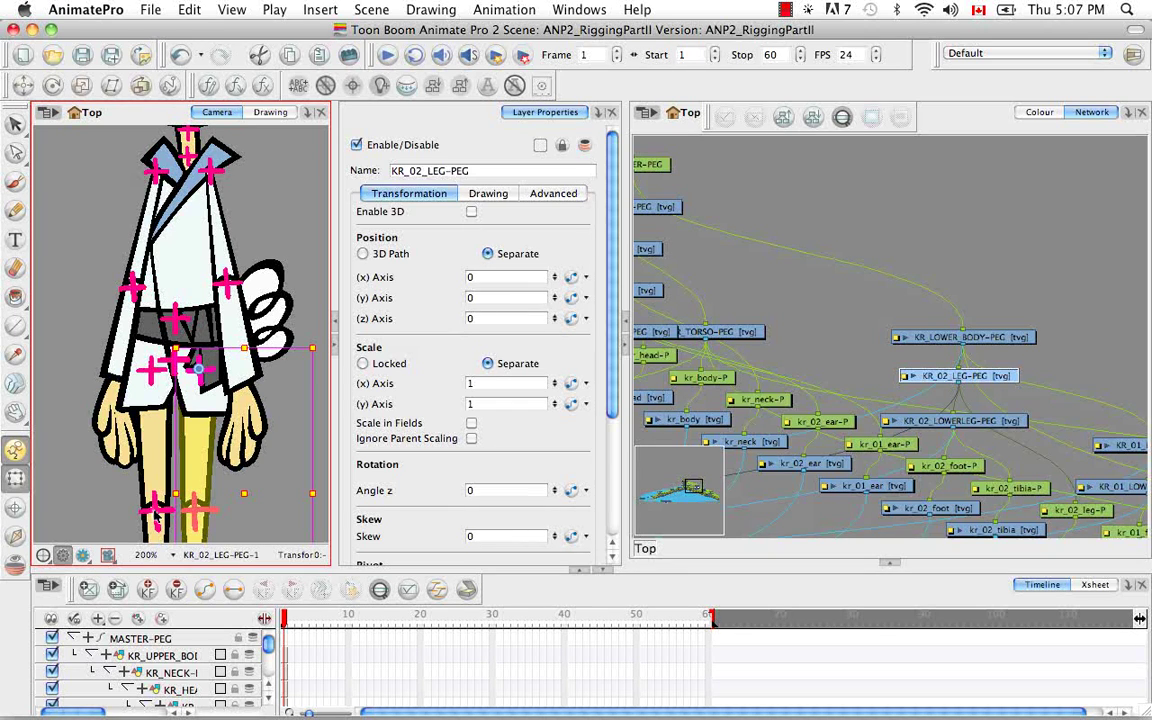
click(142, 465)
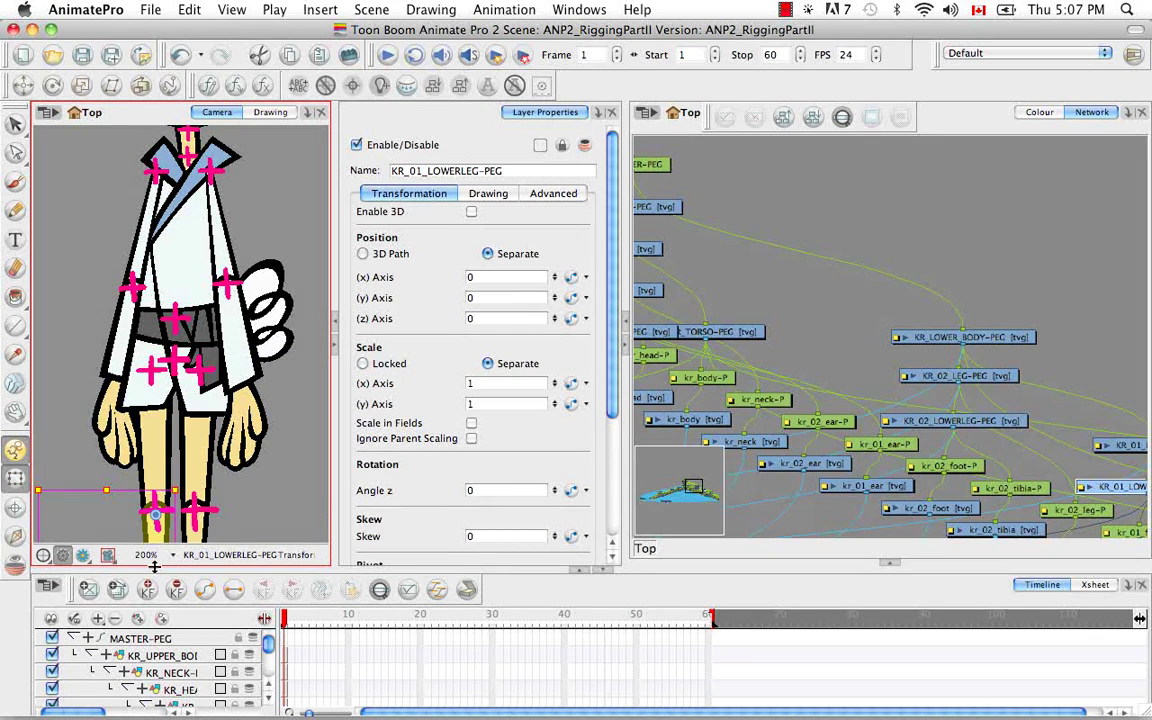
click(133, 287)
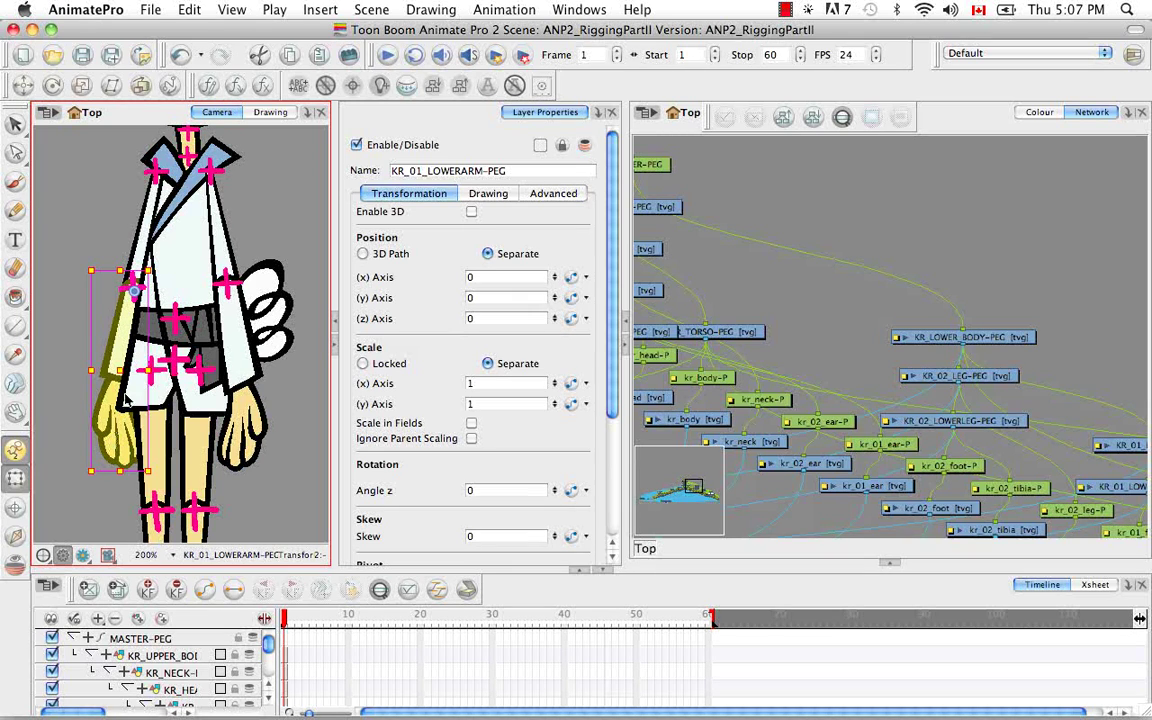
click(148, 156)
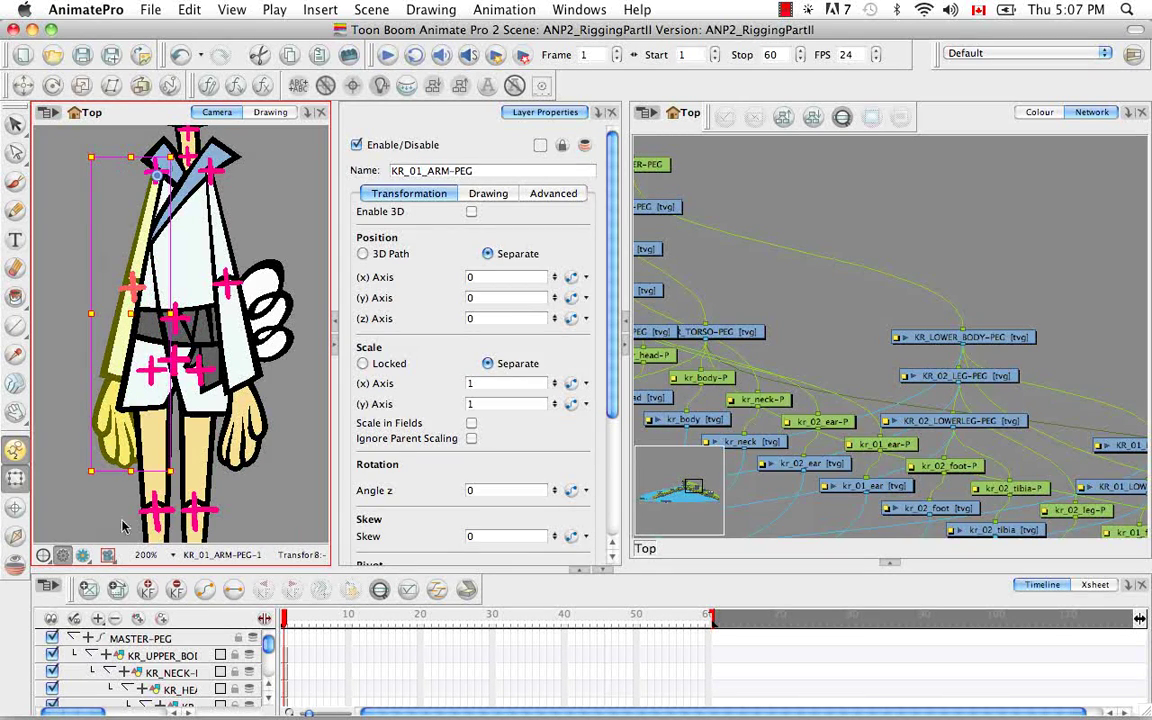
key(space)
drag(271, 206, 263, 255)
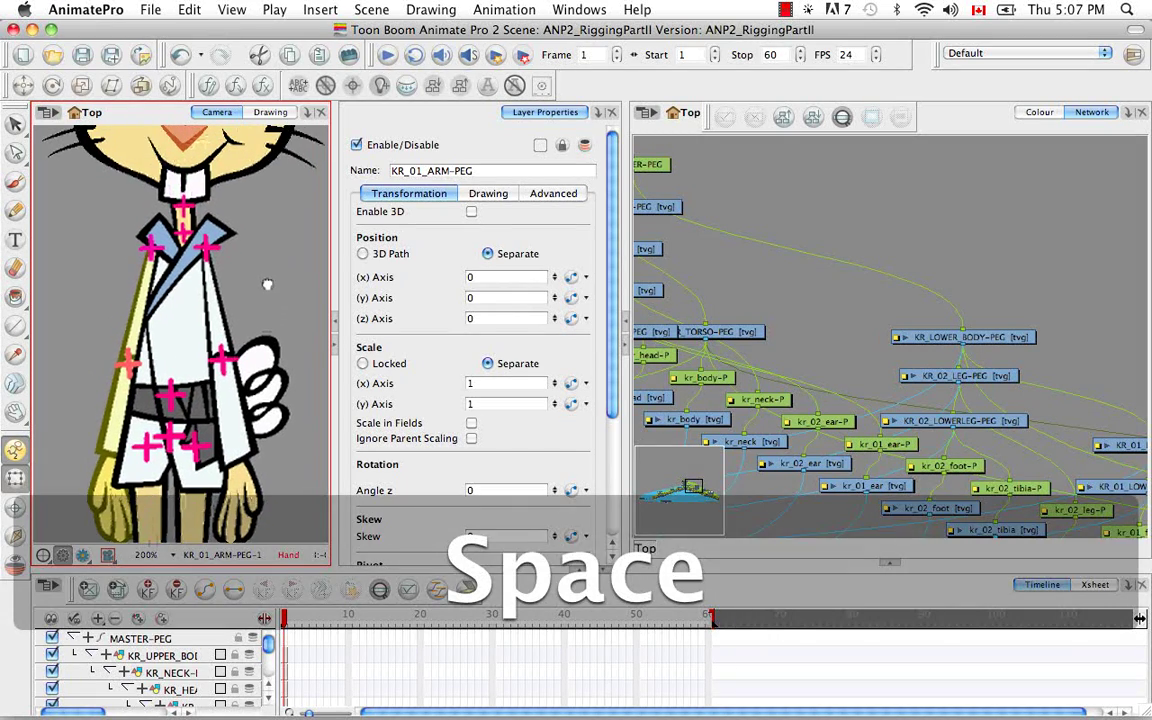
key(super+minus)
key(super+minus)
key(super+minus)
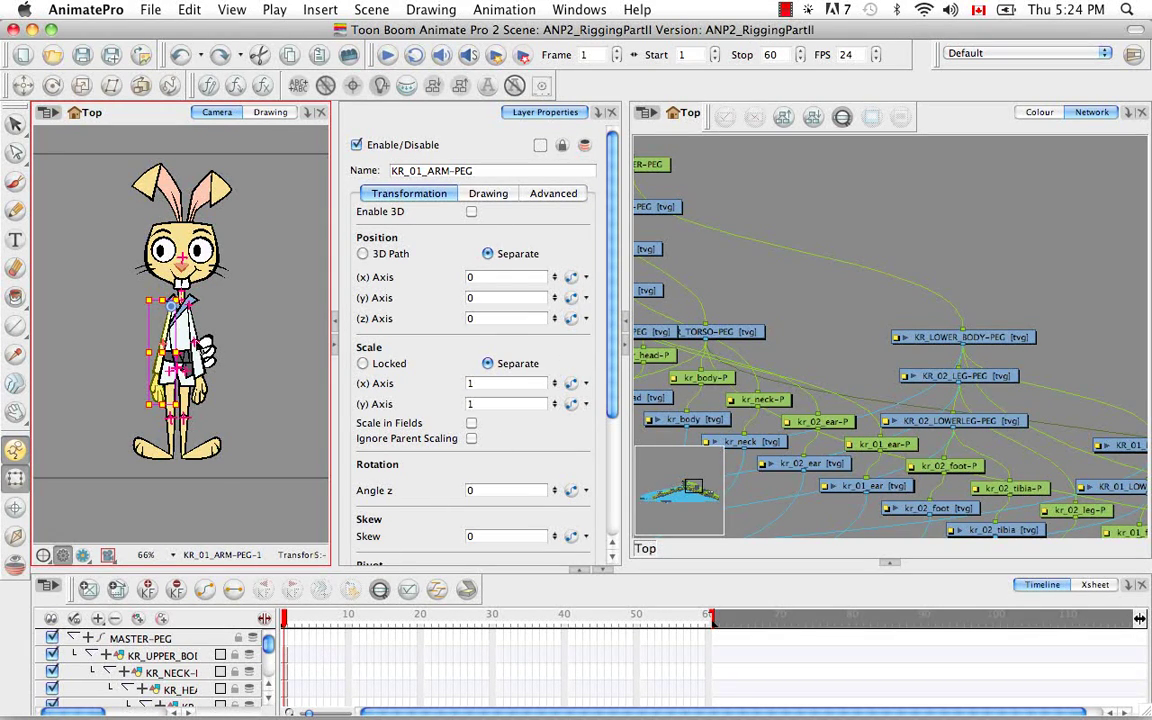
Step: Widen the timeline's layer list, select KR_UPPER_BODY-PEG at frame 7 and enlarge the frame scale
click(329, 656)
drag(276, 669, 318, 675)
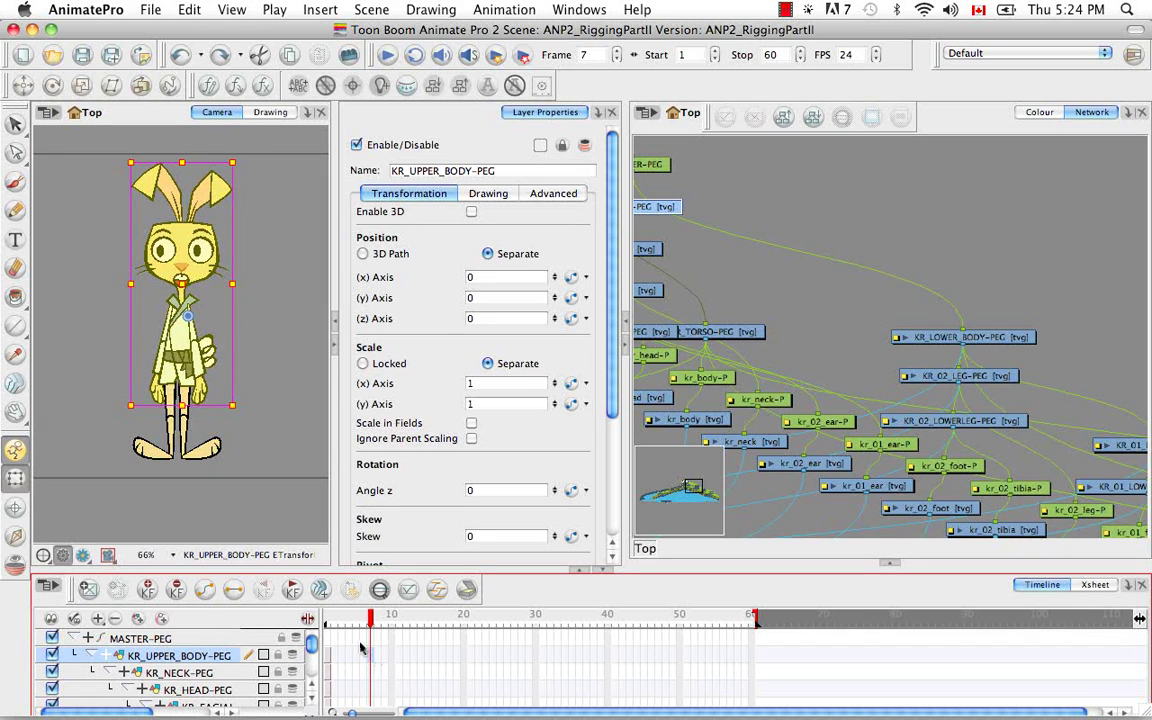
key(super+equal)
key(super+equal)
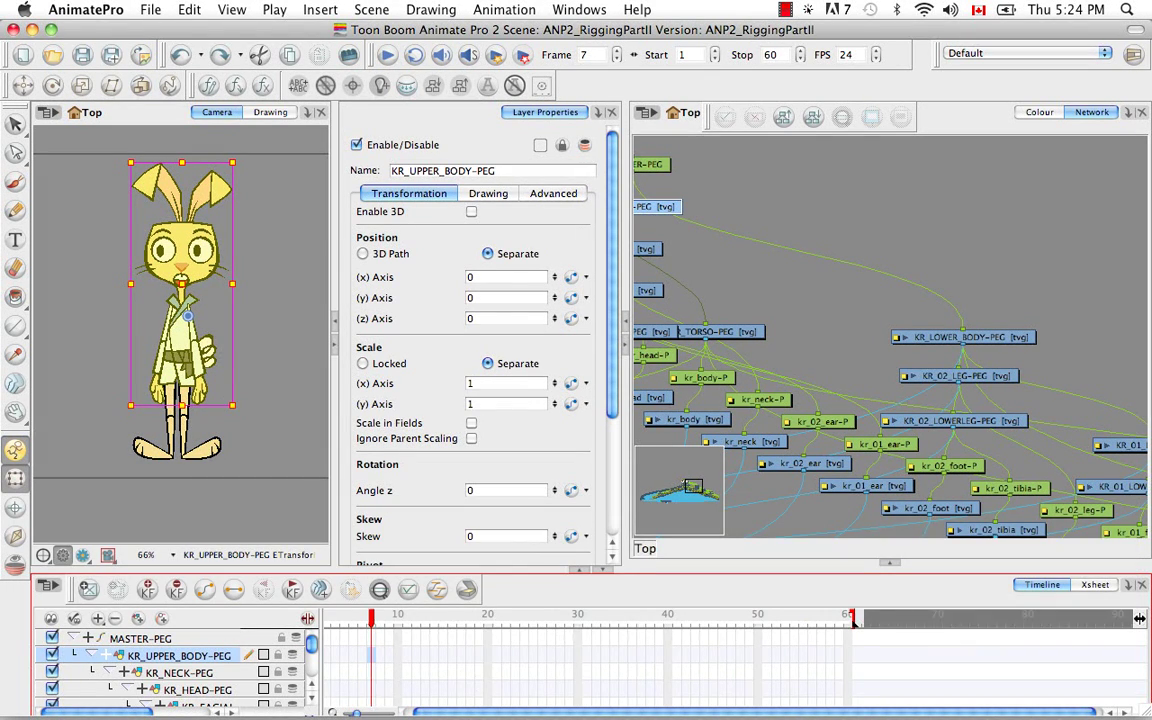
drag(454, 712, 445, 712)
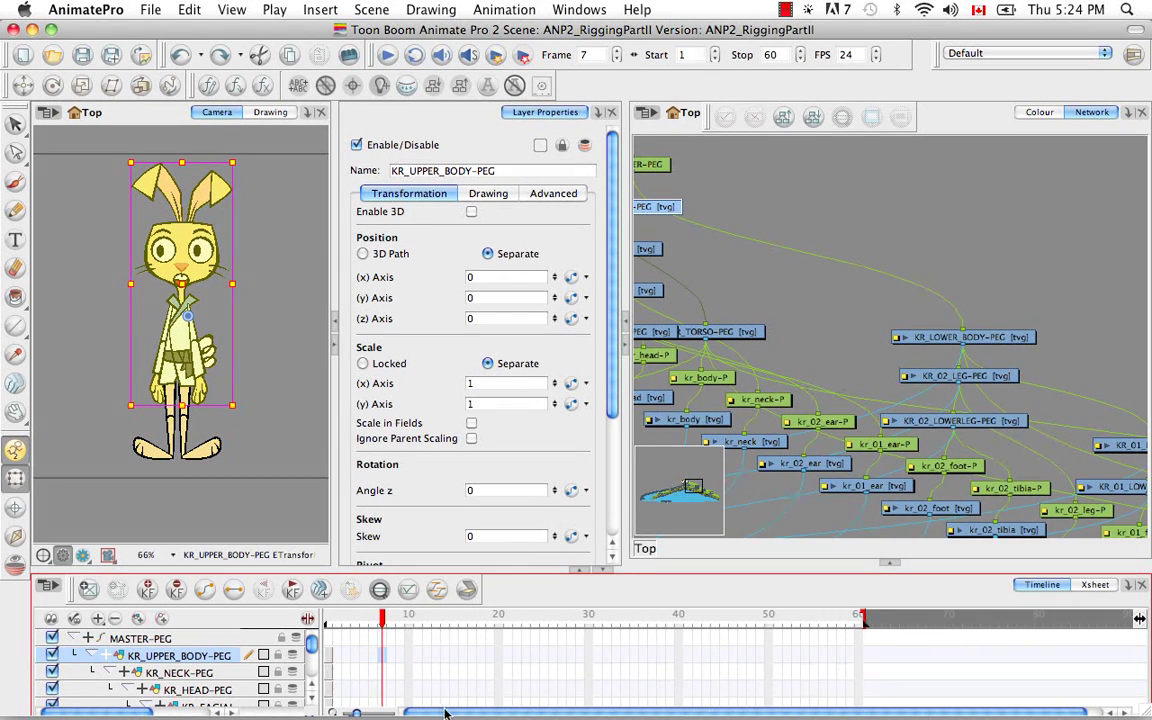
Step: Extend the exposure of KR_UPPER_BODY-PEG to frame 7 and do the same for KR_NECK-PEG
right_click(384, 662)
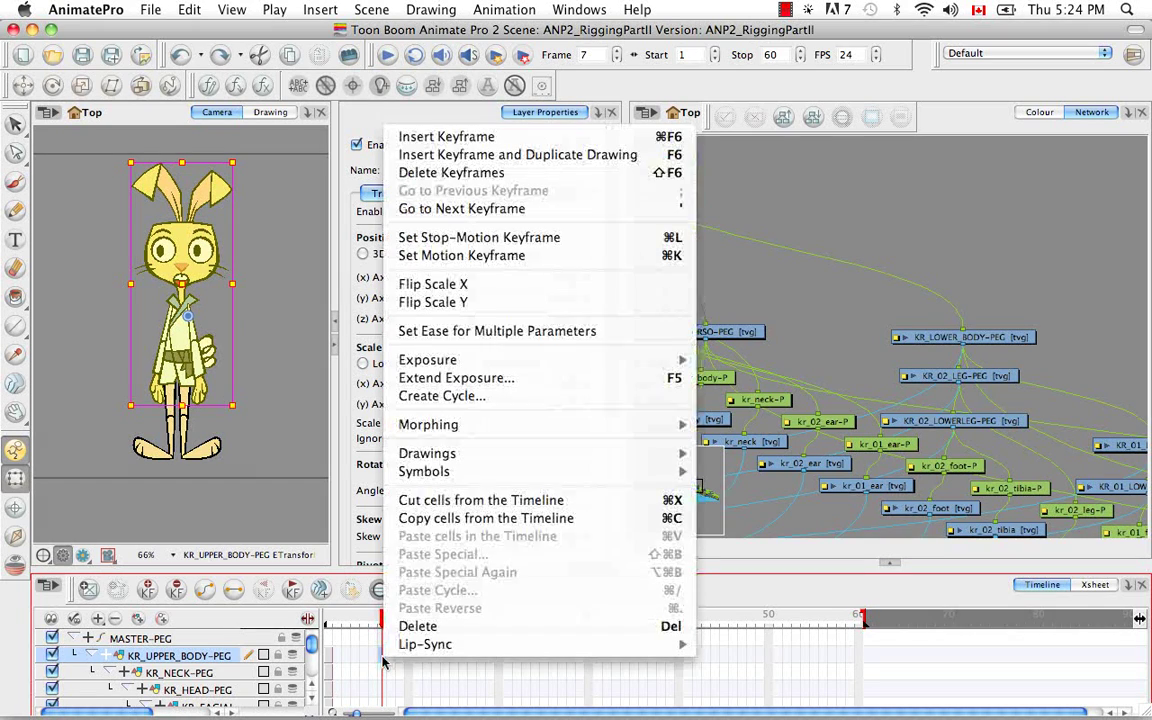
click(652, 381)
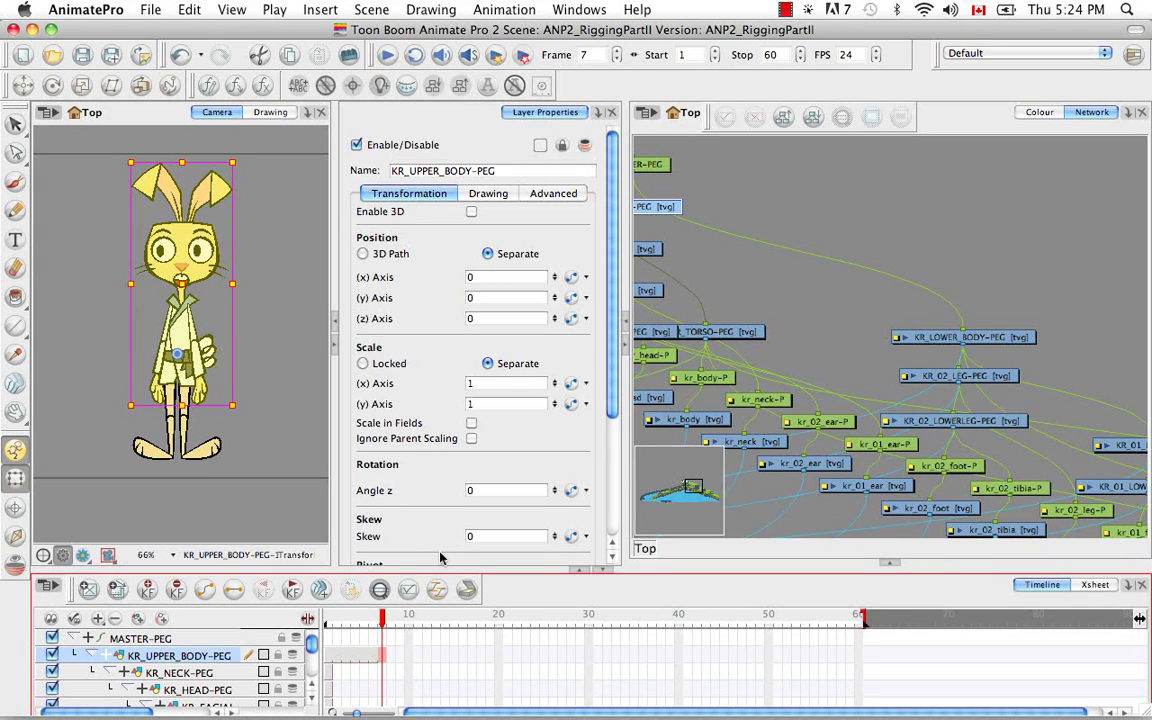
click(381, 676)
right_click(381, 676)
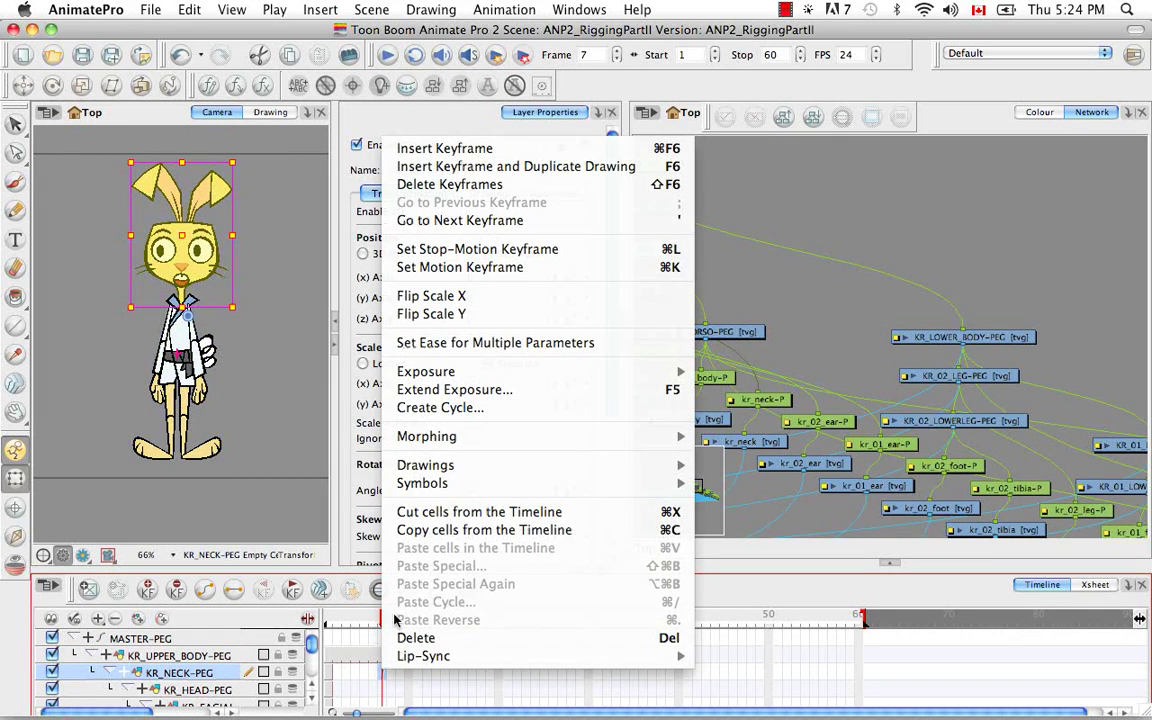
click(449, 395)
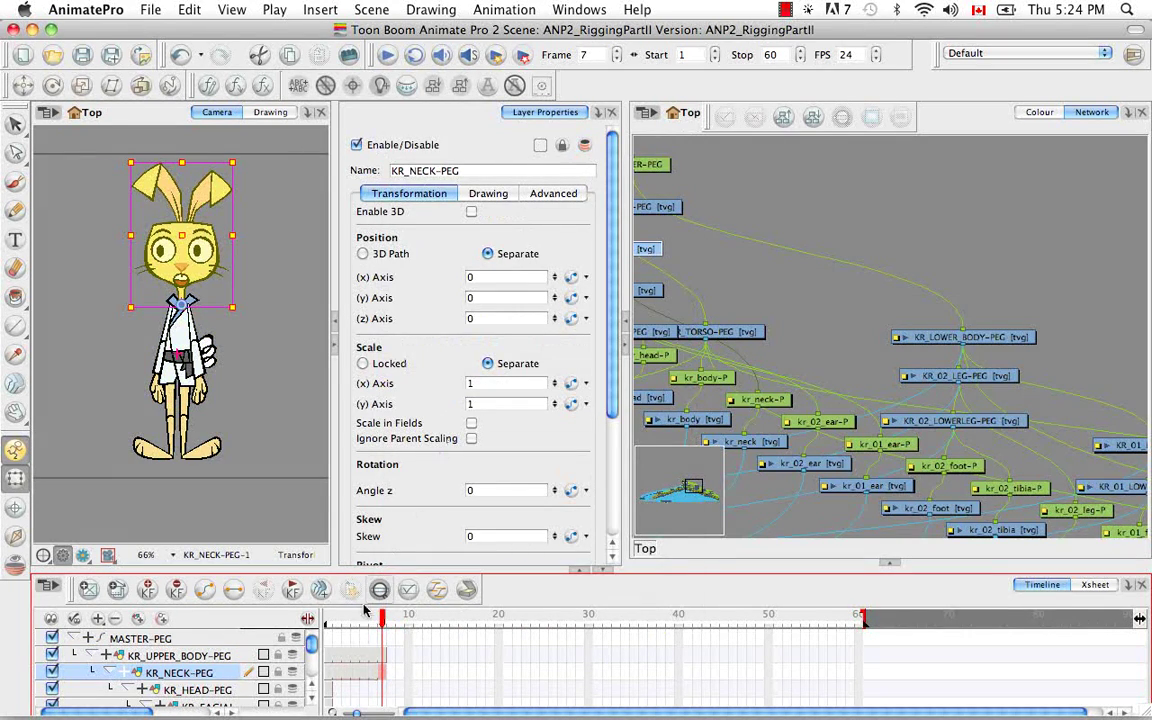
Step: Select the frame 7 cells of KR_HEAD-PEG and the facial features peg and extend their exposure to that frame
click(311, 698)
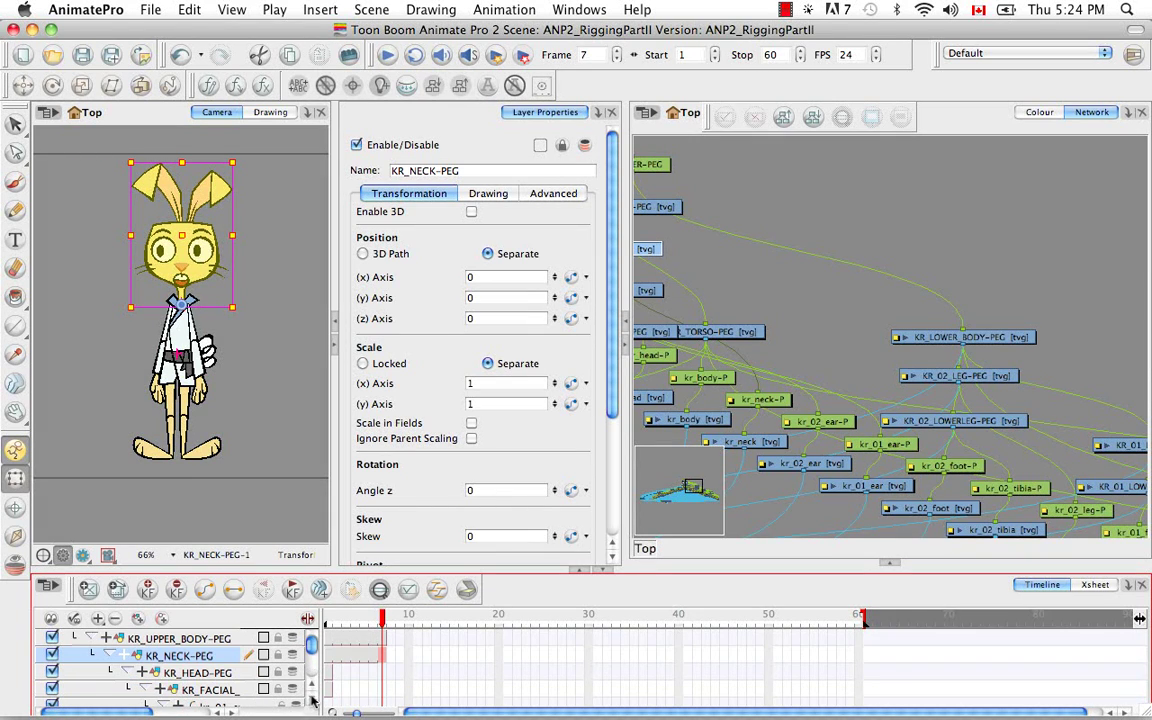
click(382, 673)
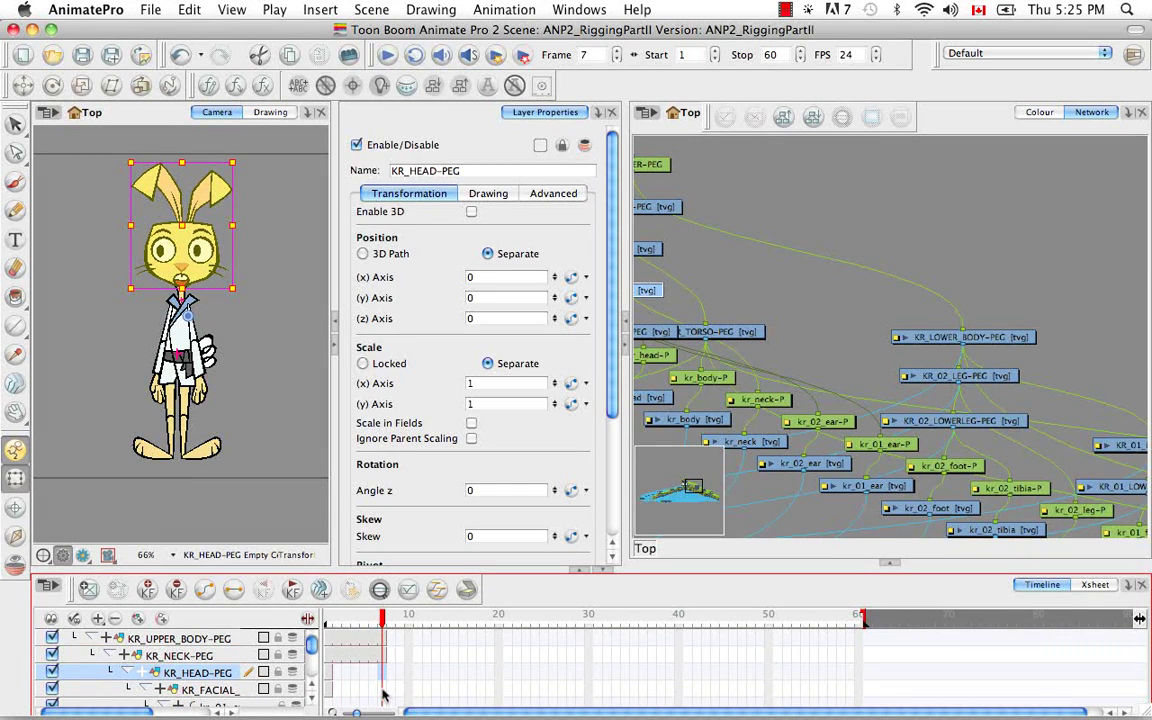
click(312, 700)
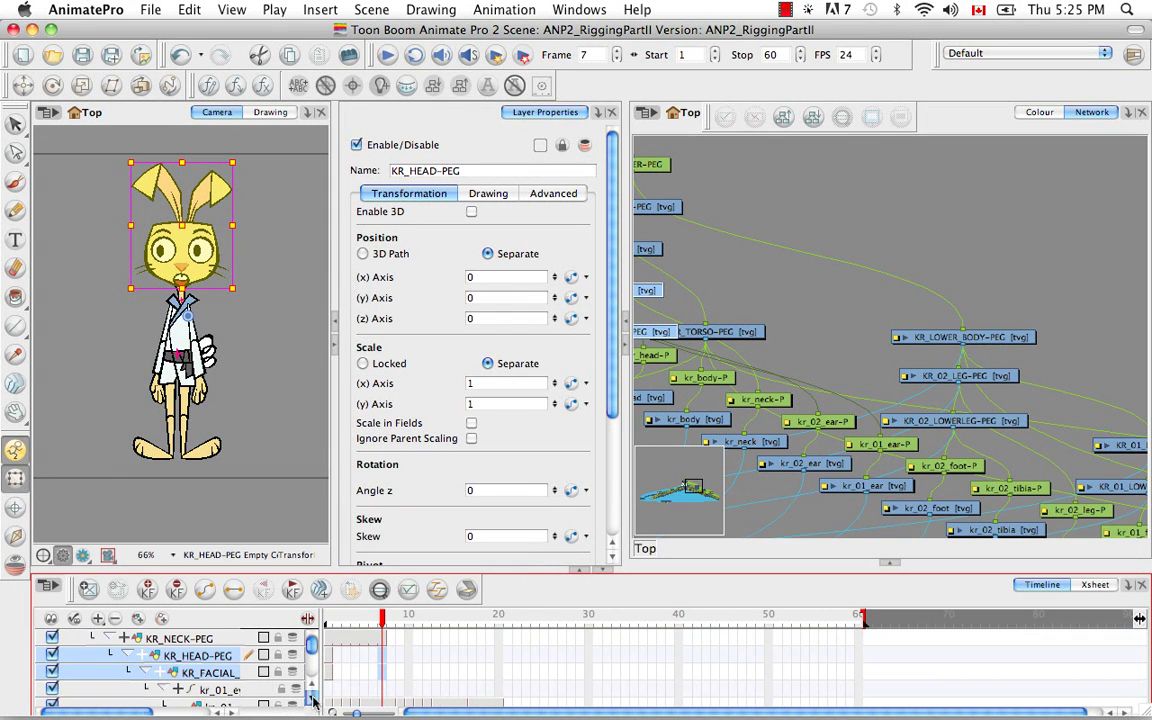
right_click(383, 678)
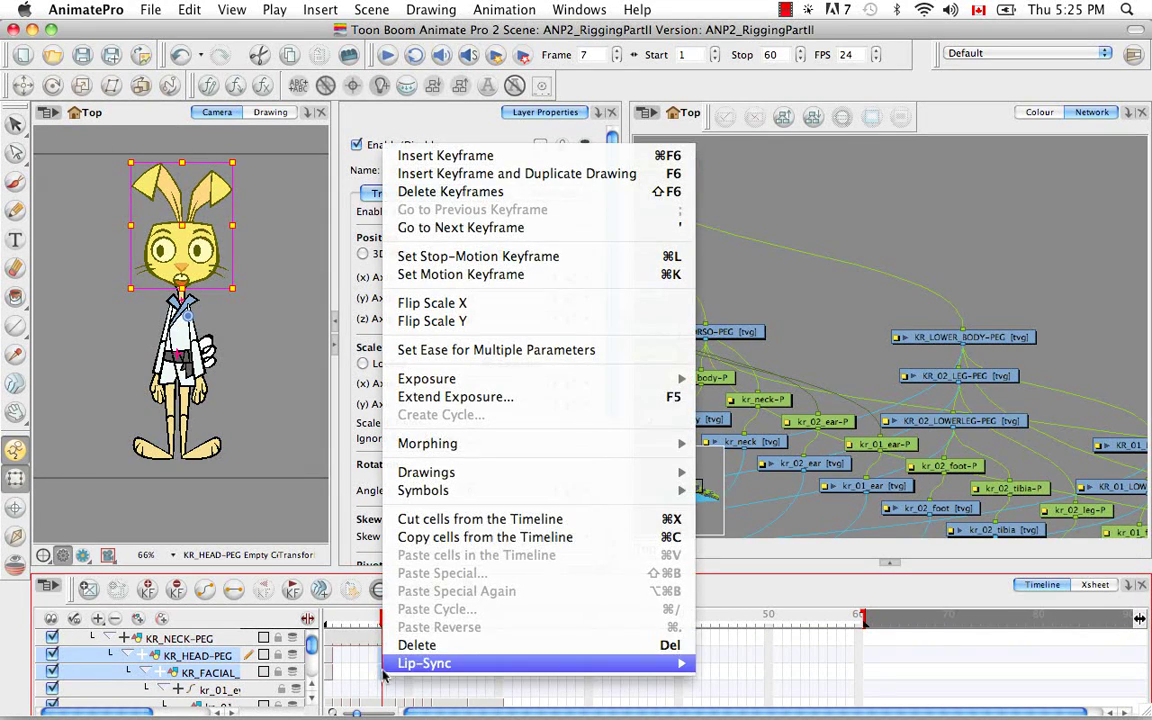
click(454, 402)
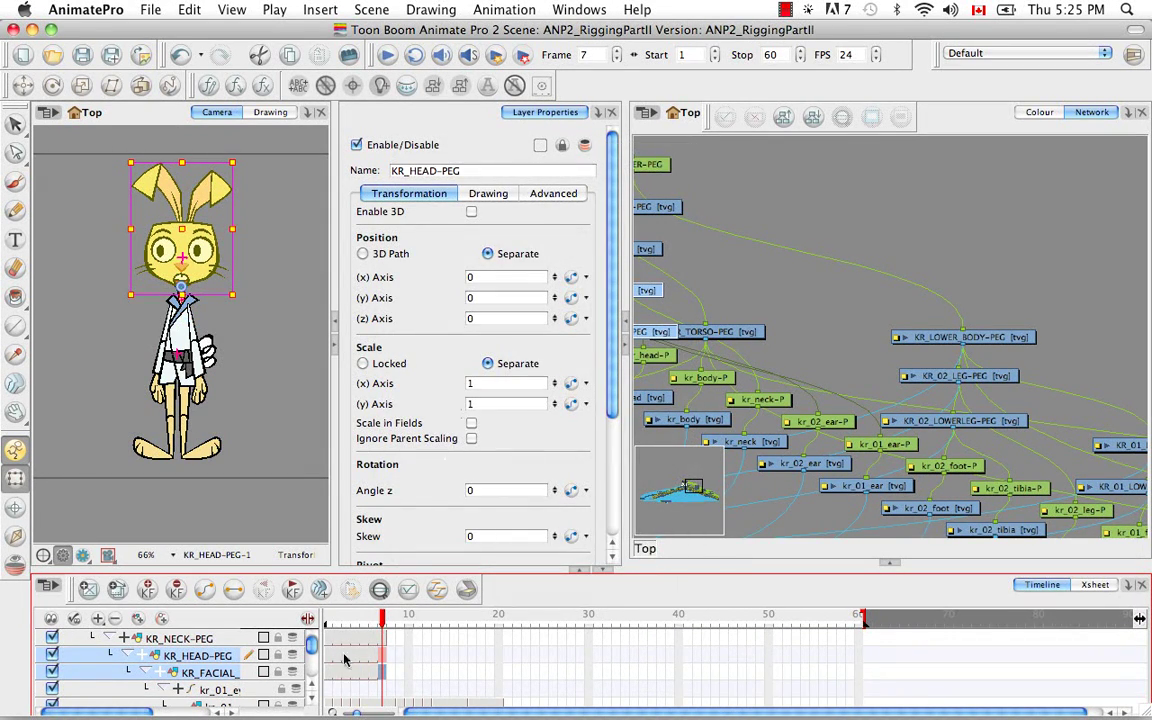
Step: Widen the timeline's layer list and extend the exposure of KR_01_EYE-PEG and KR_02_EYE-PEG to frame 8 in Overwrite mode
click(312, 701)
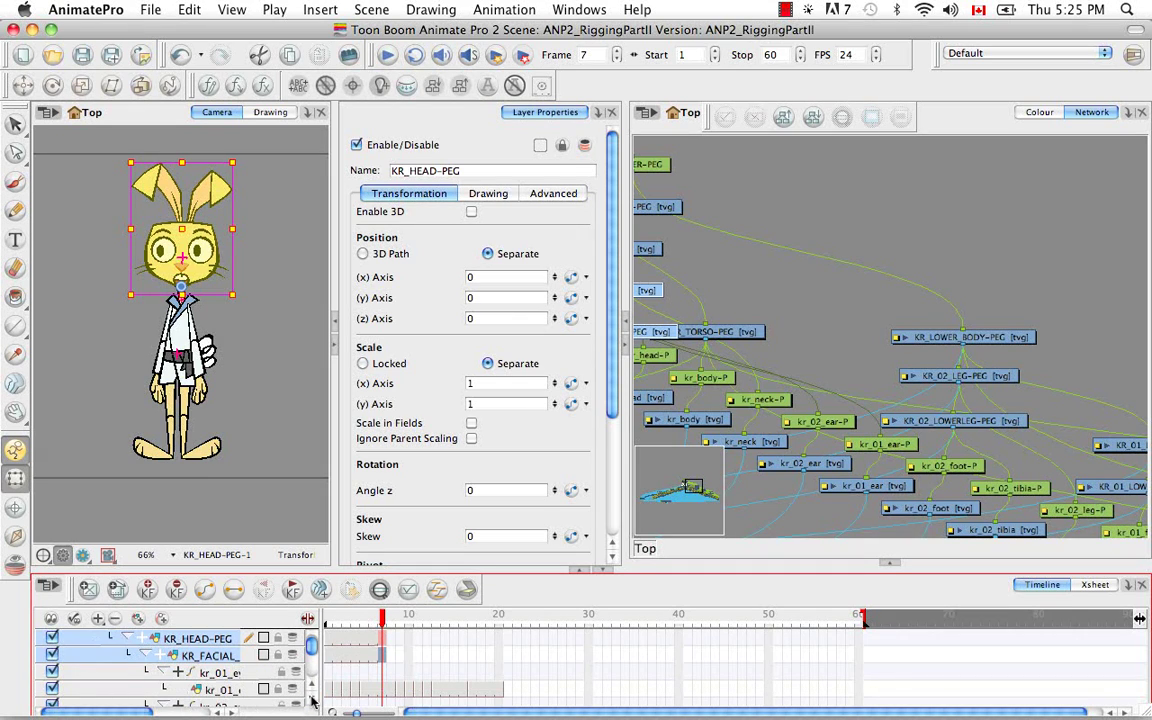
click(312, 701)
click(312, 701)
click(312, 701)
click(312, 701)
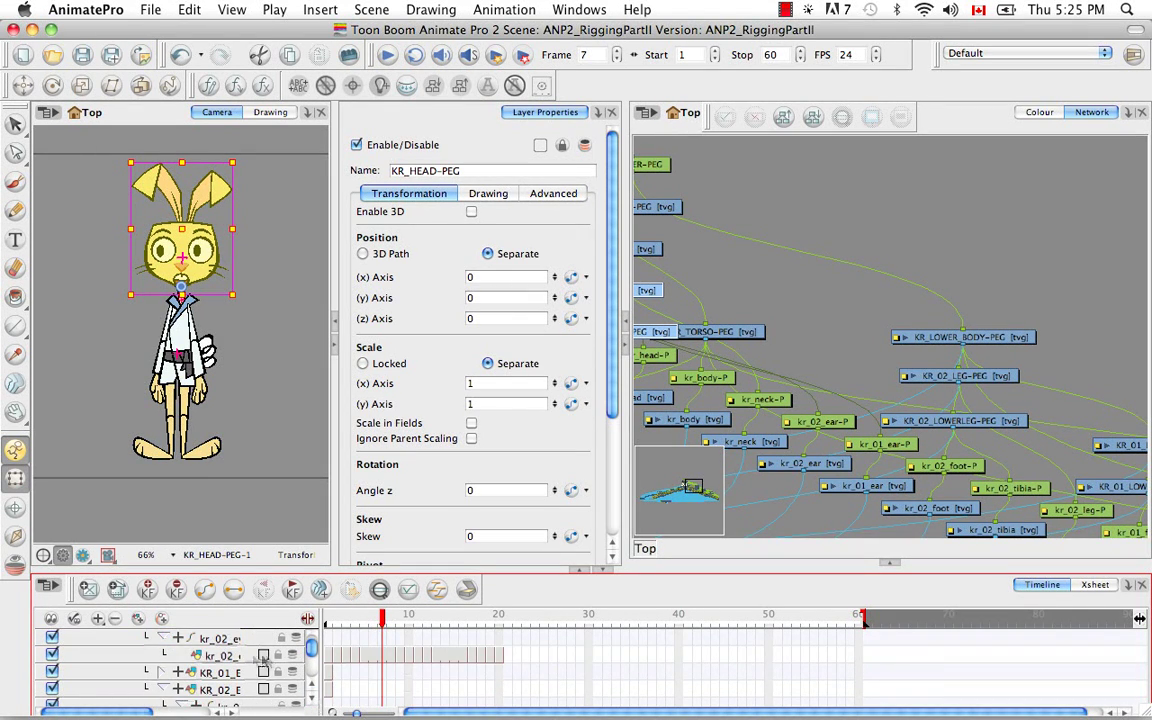
drag(377, 672, 379, 672)
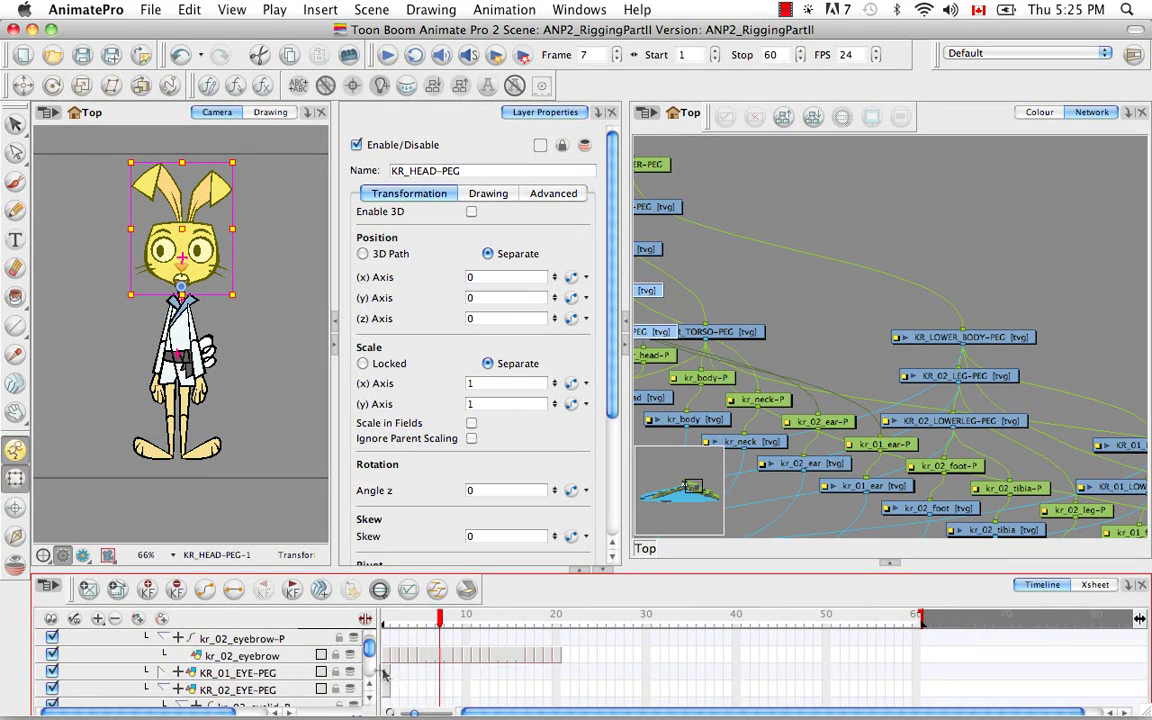
click(440, 673)
shift+click(440, 690)
right_click(440, 690)
click(499, 407)
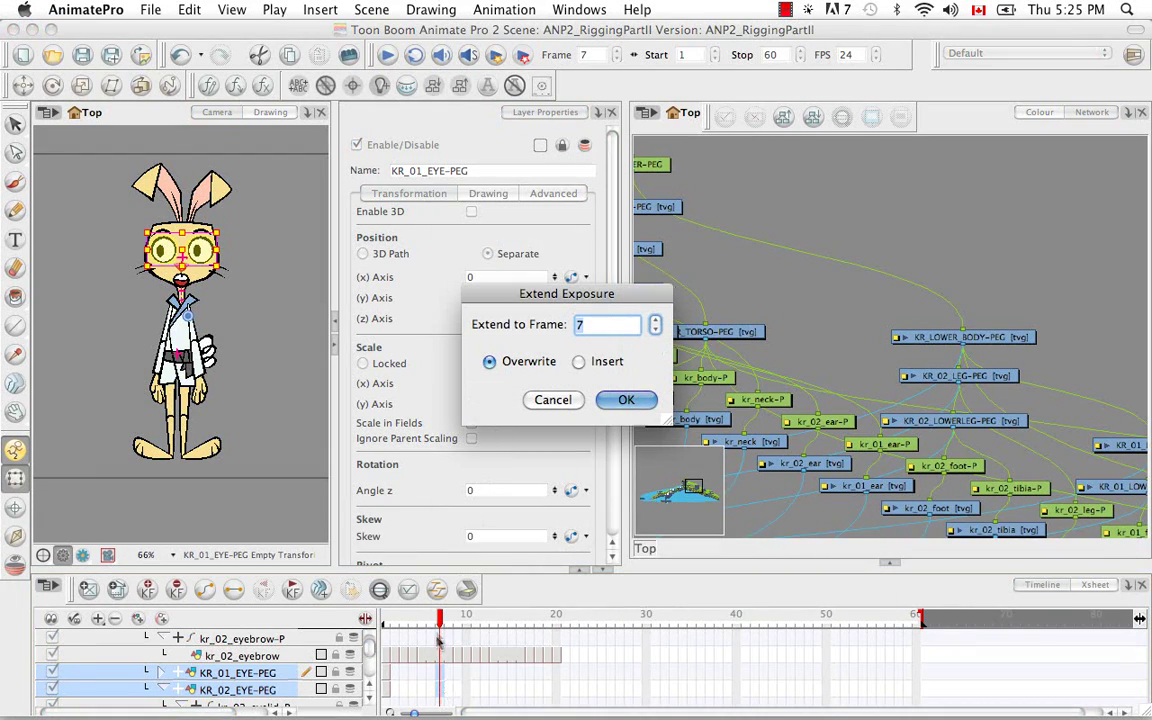
text(8)
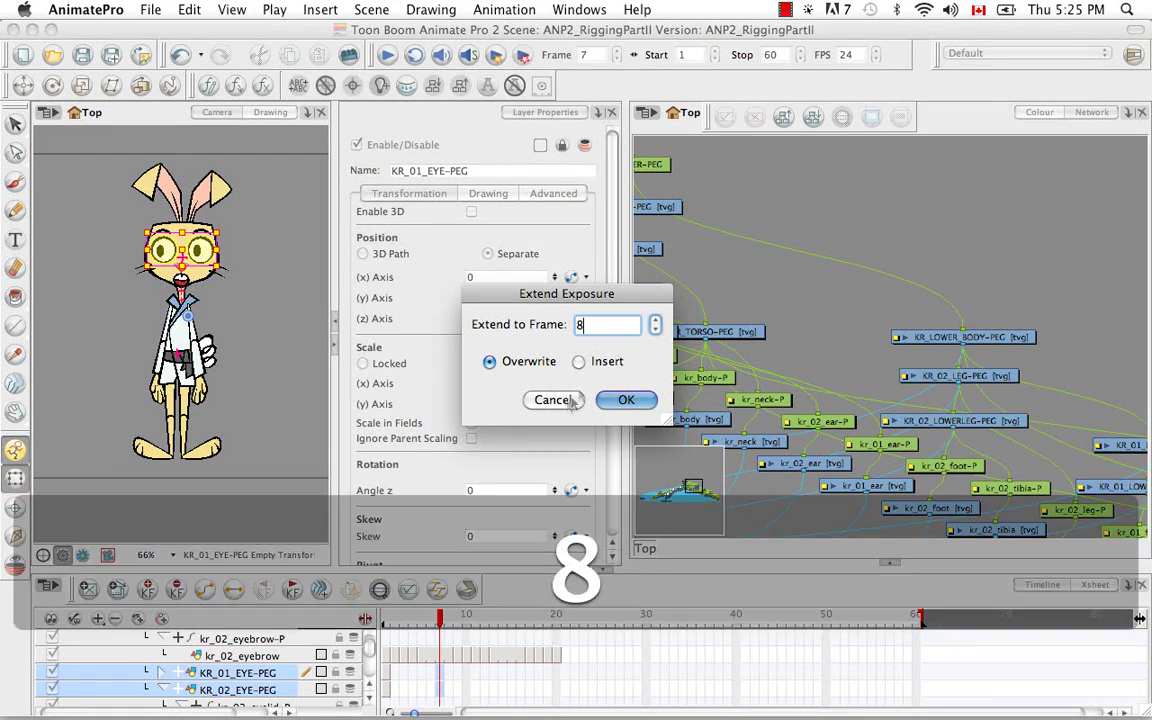
key(Return)
Step: Extend the exposure of KR_TORSO-PEG, KR_02_ARM-PEG and KR_02_LOWERARM-PEG together to frame 8
click(370, 698)
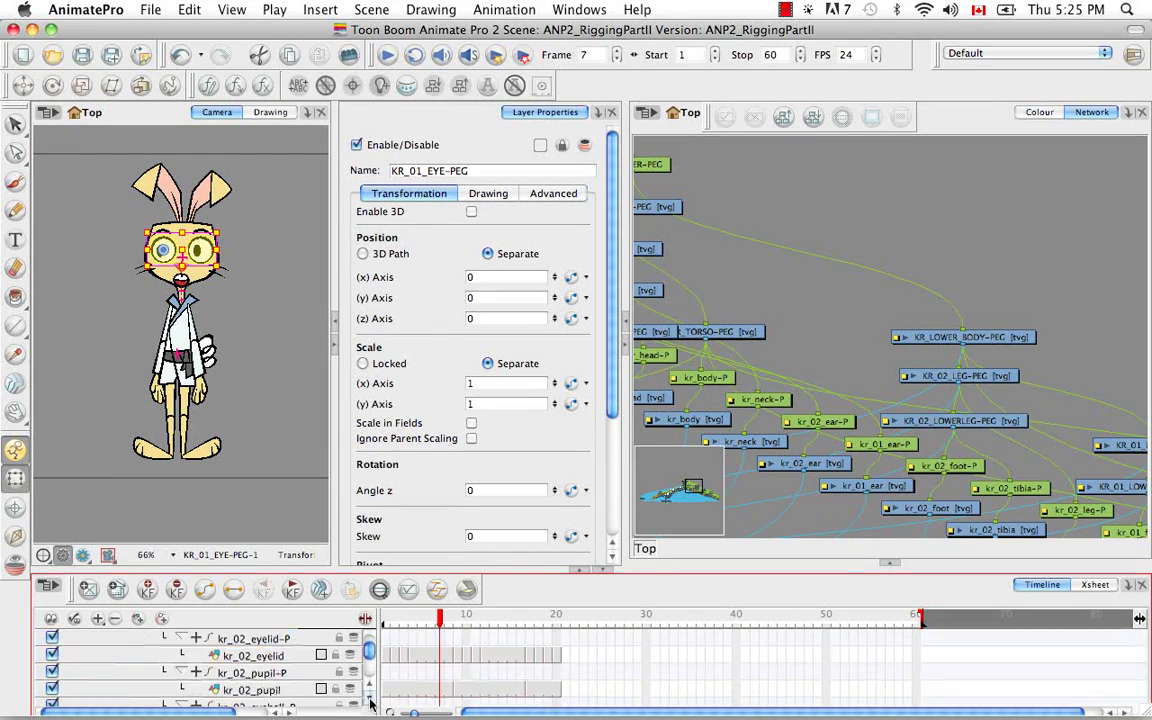
click(371, 703)
click(371, 703)
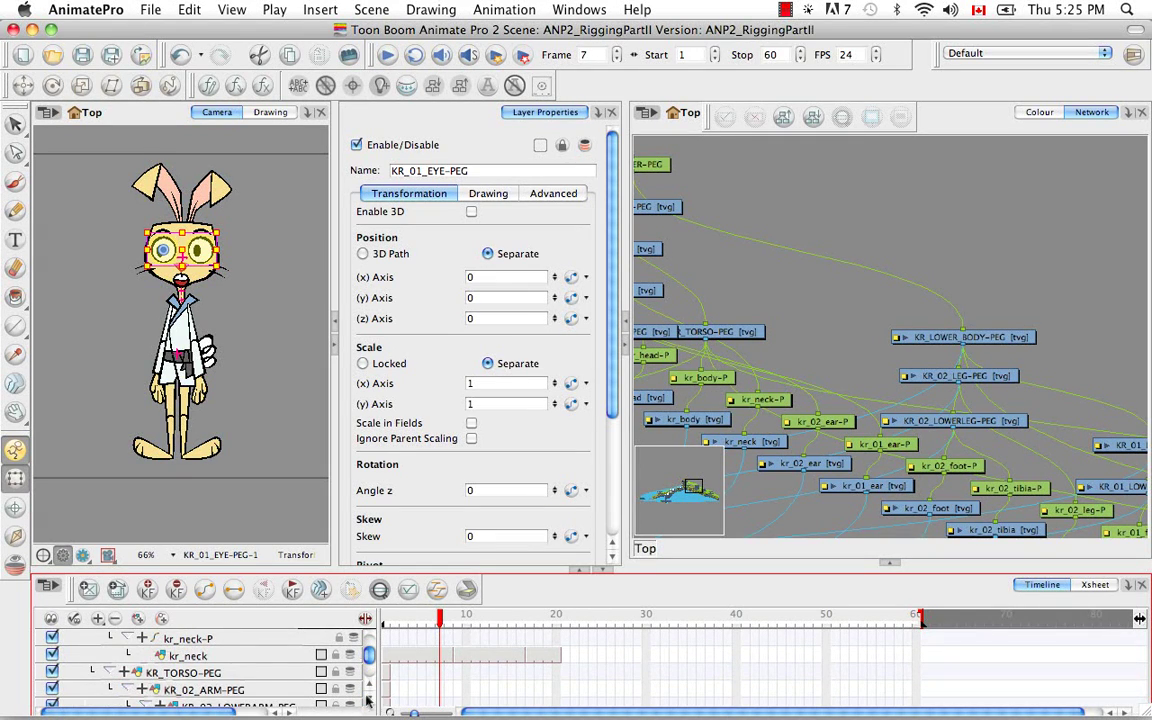
click(371, 703)
click(371, 703)
click(449, 637)
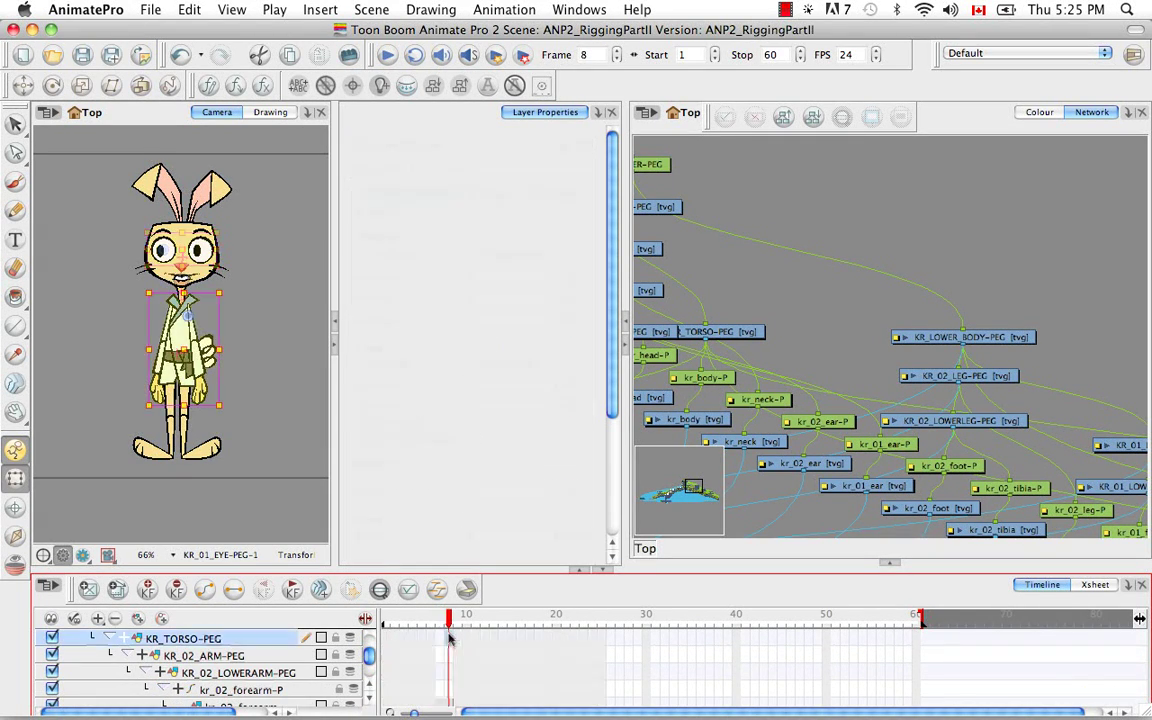
drag(449, 637, 449, 672)
right_click(449, 672)
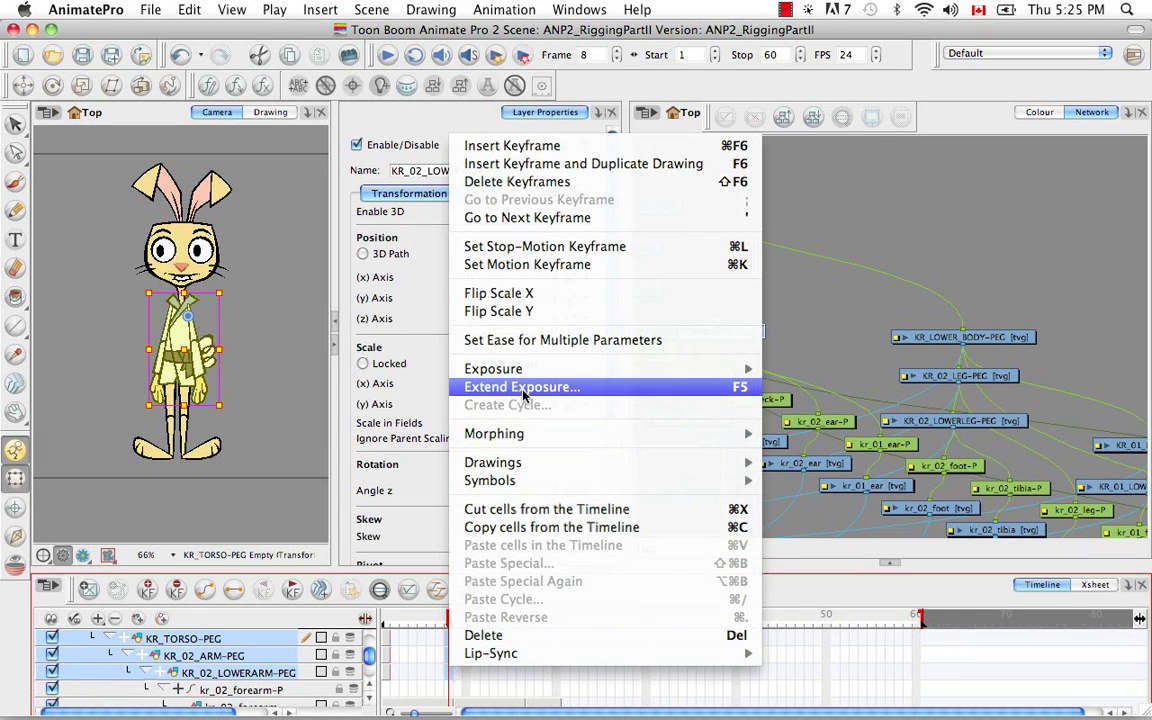
click(523, 390)
Step: Extend the exposure of KR_01_ARM-PEG and KR_01_LOWERARM-PEG together to frame 8
click(369, 698)
click(369, 698)
click(369, 698)
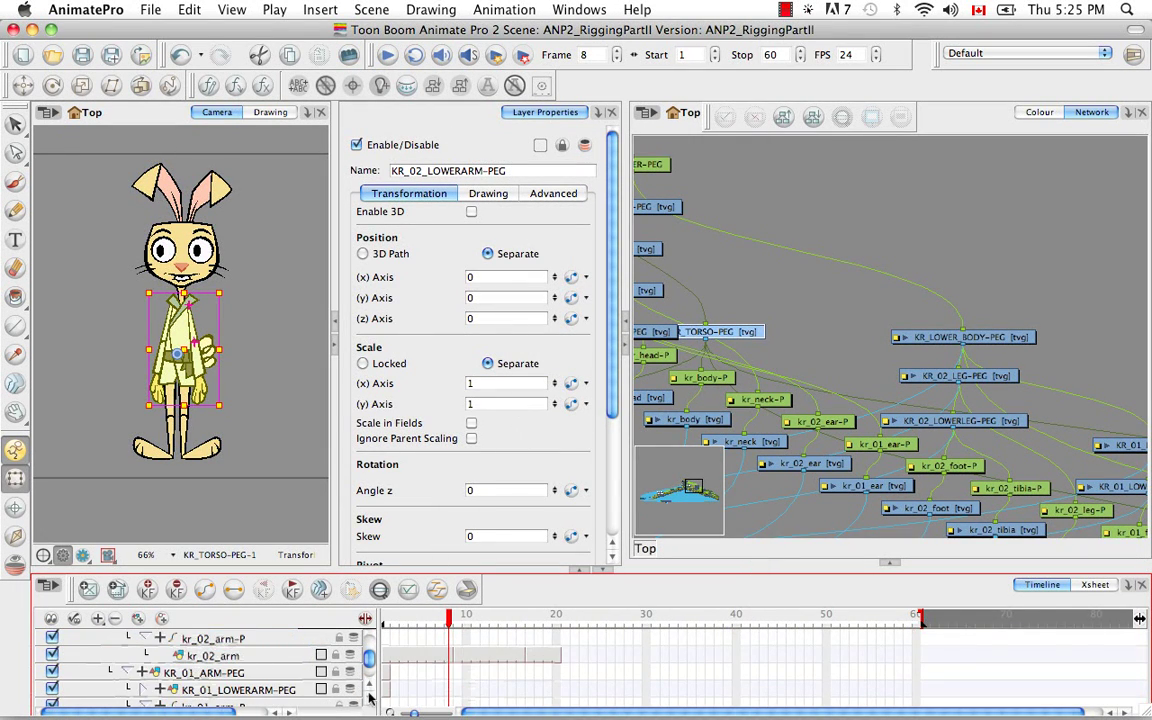
click(371, 703)
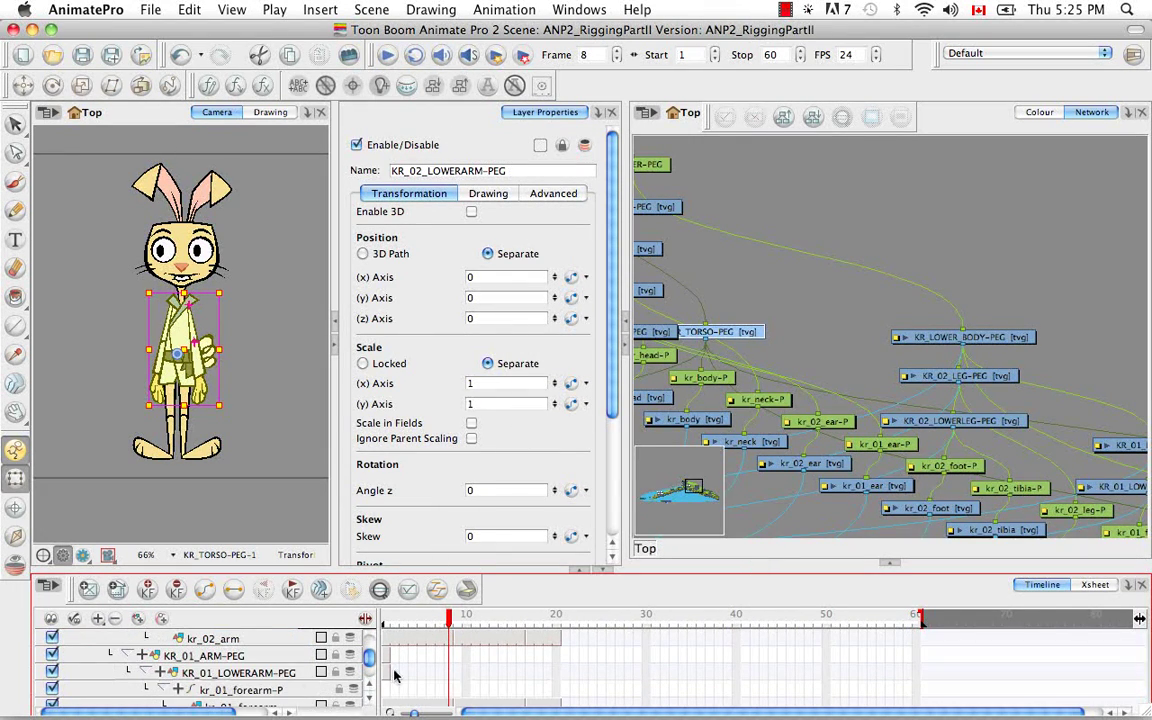
drag(447, 658, 450, 673)
right_click(450, 673)
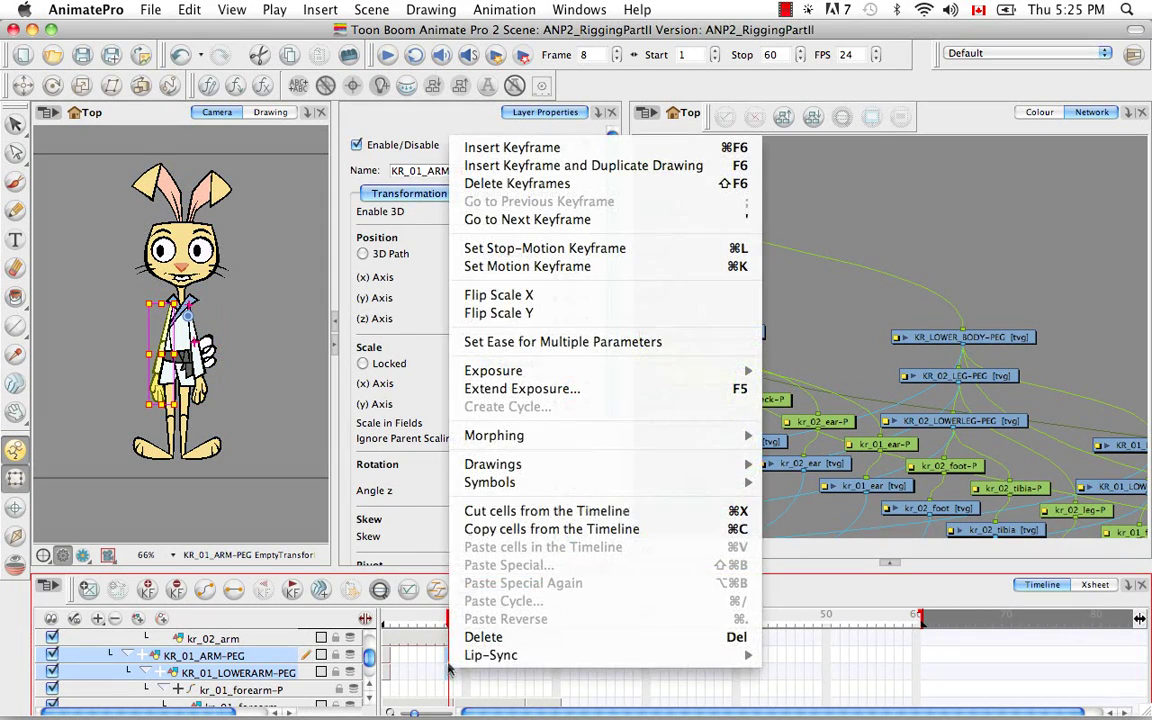
click(508, 390)
Step: Enlarge the timeline temporarily, expand KR_01_EYE-PEG and review the peg exposures from the head through to the lower-body pegs
click(370, 699)
click(370, 699)
click(371, 700)
mouse_move(369, 662)
mouse_down()
mouse_move(368, 642)
mouse_move(370, 666)
mouse_up()
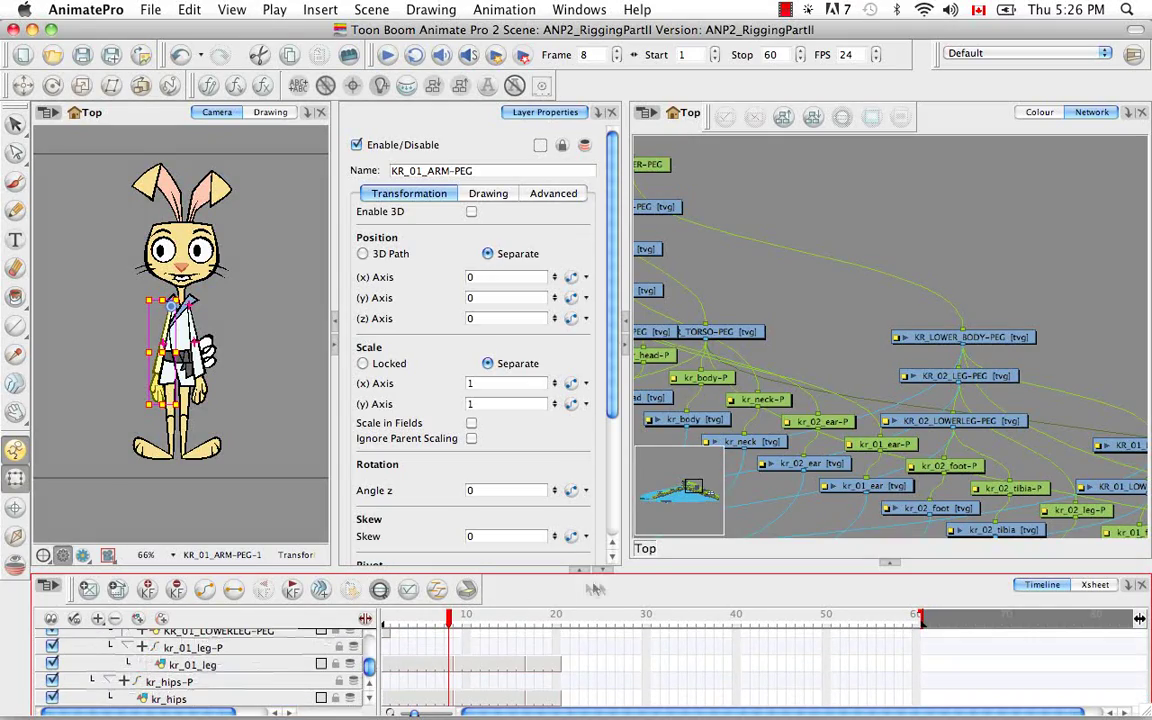
click(579, 571)
scroll(250, 400, up, 10)
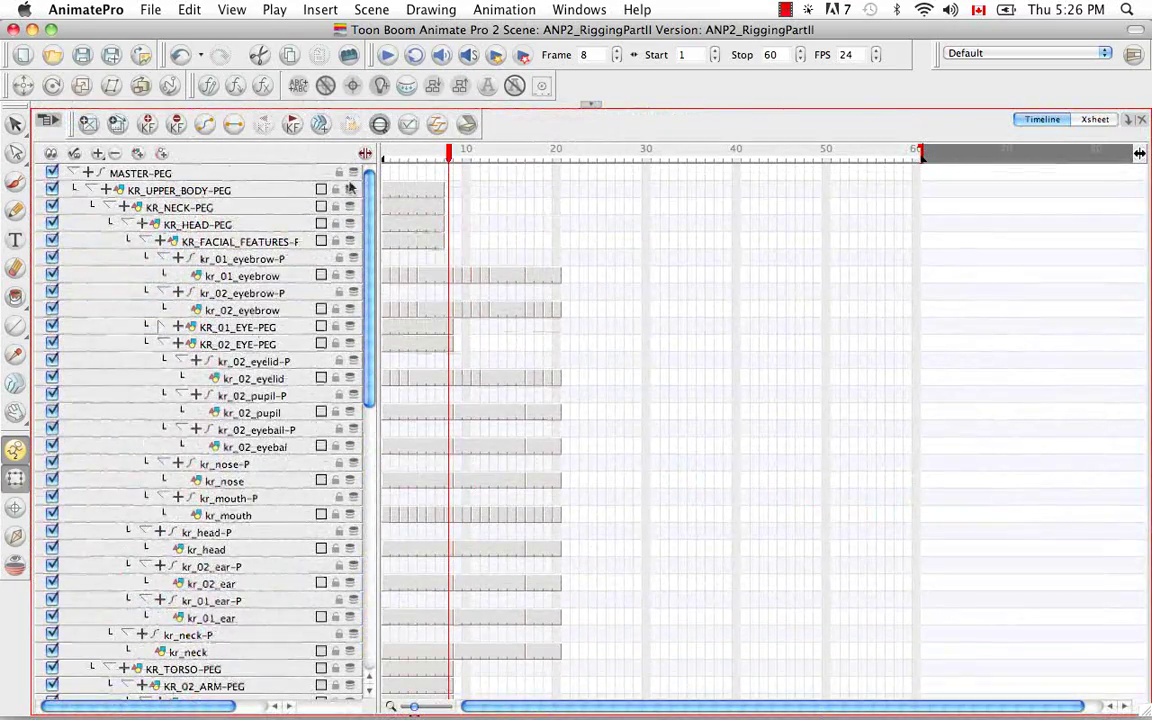
click(160, 327)
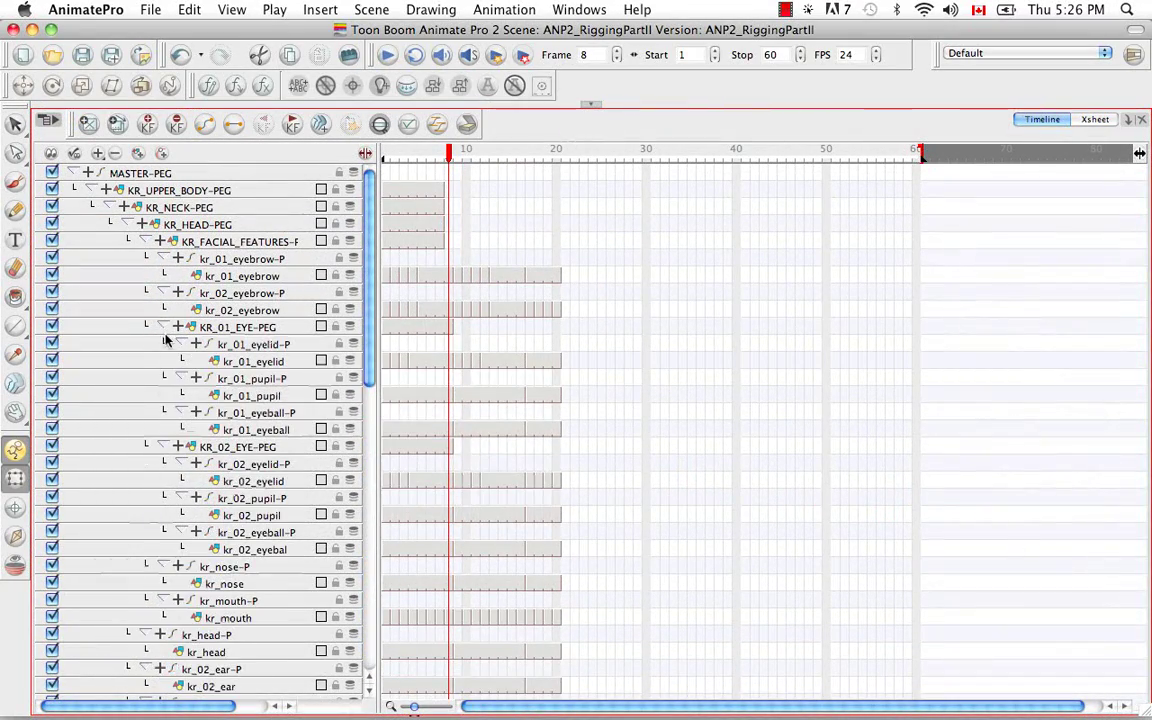
drag(370, 338, 390, 612)
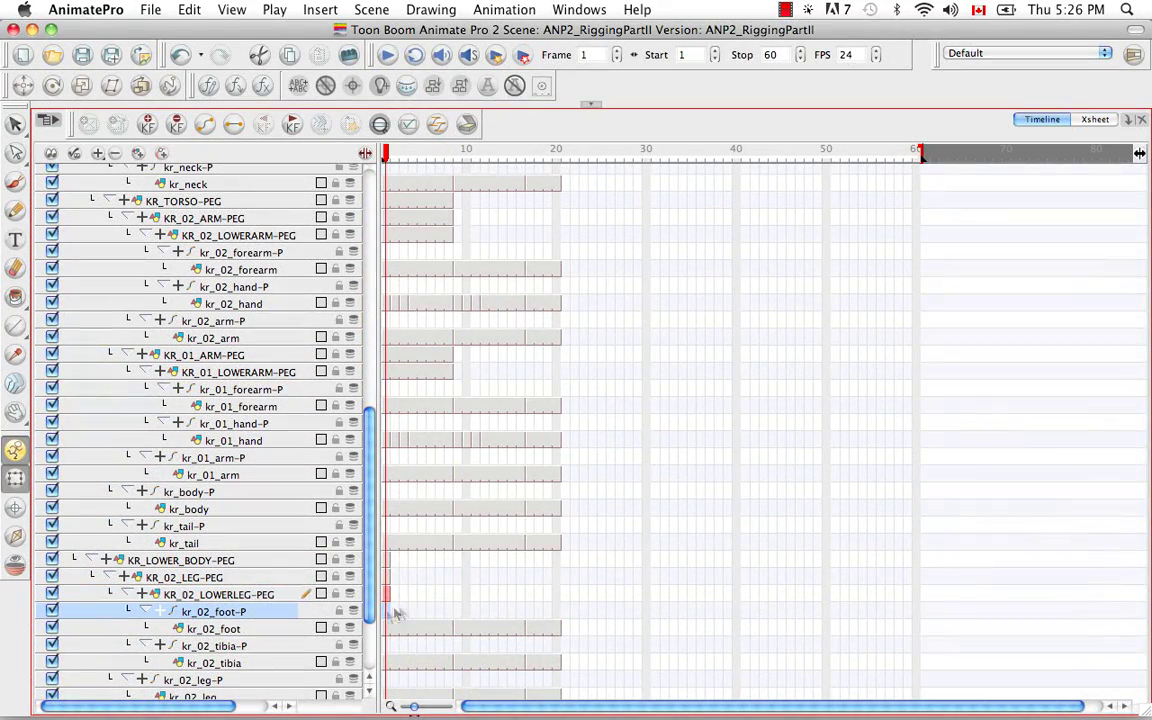
click(408, 598)
click(590, 103)
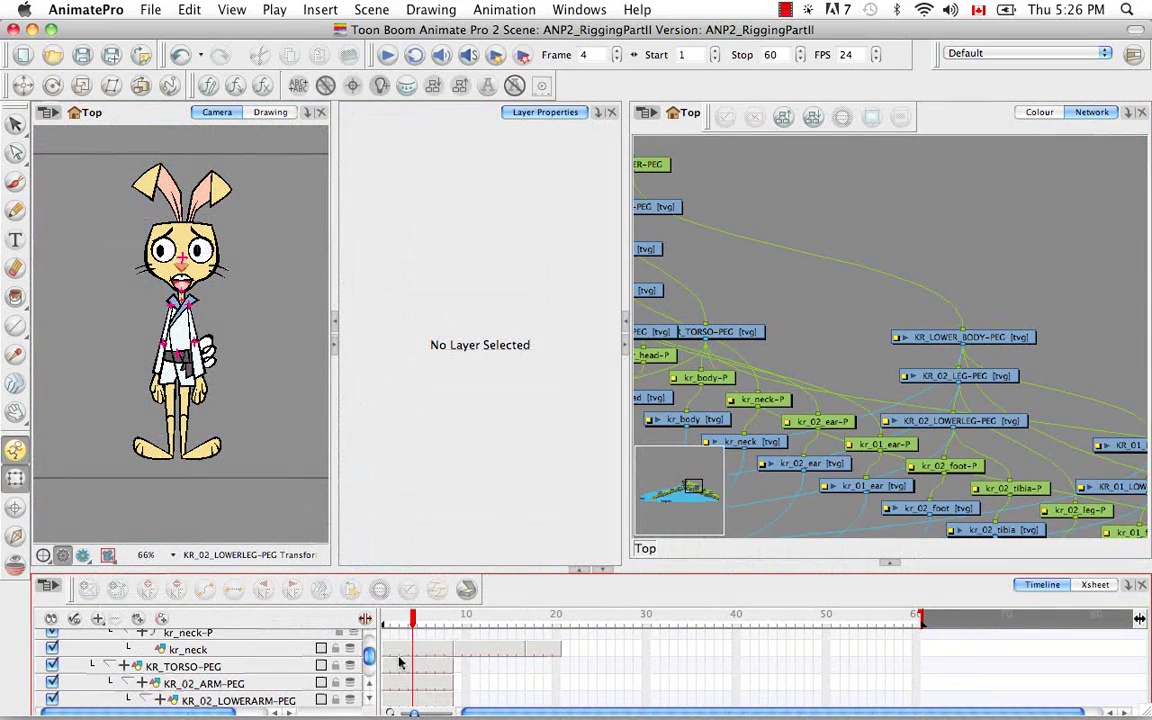
drag(368, 655, 368, 636)
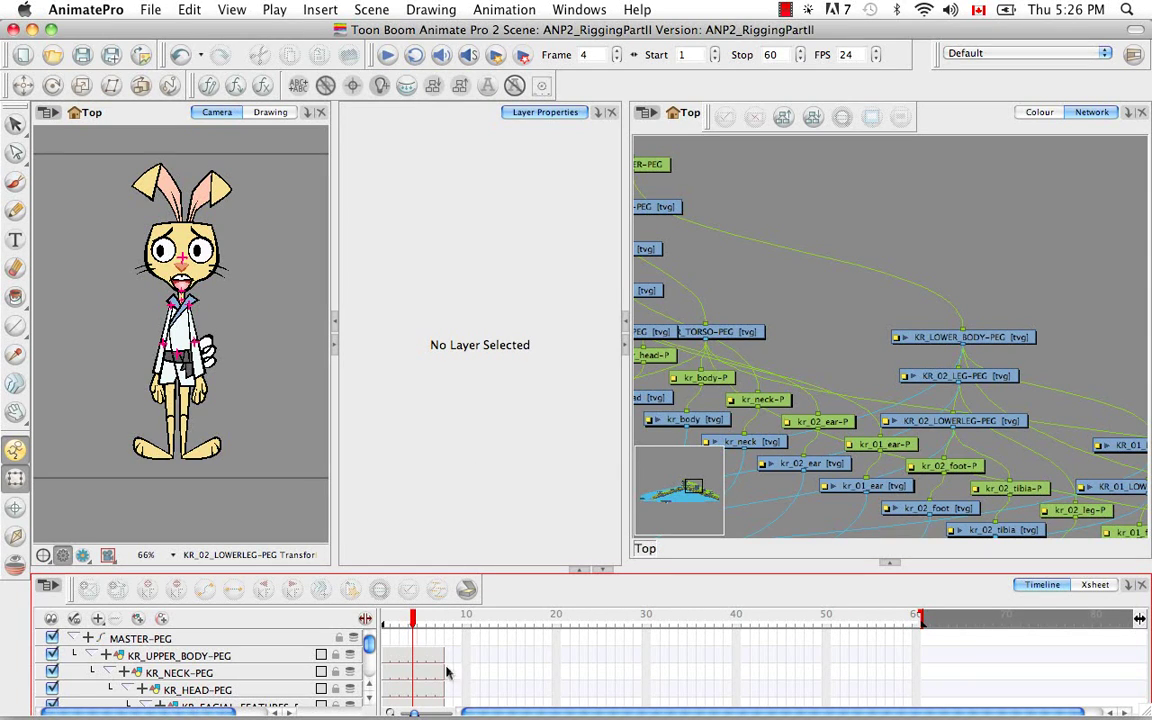
Step: Extend the exposure of KR_UPPER_BODY-PEG, KR_NECK-PEG, KR_HEAD-PEG and the facial features peg together to frame 8
drag(416, 622, 450, 621)
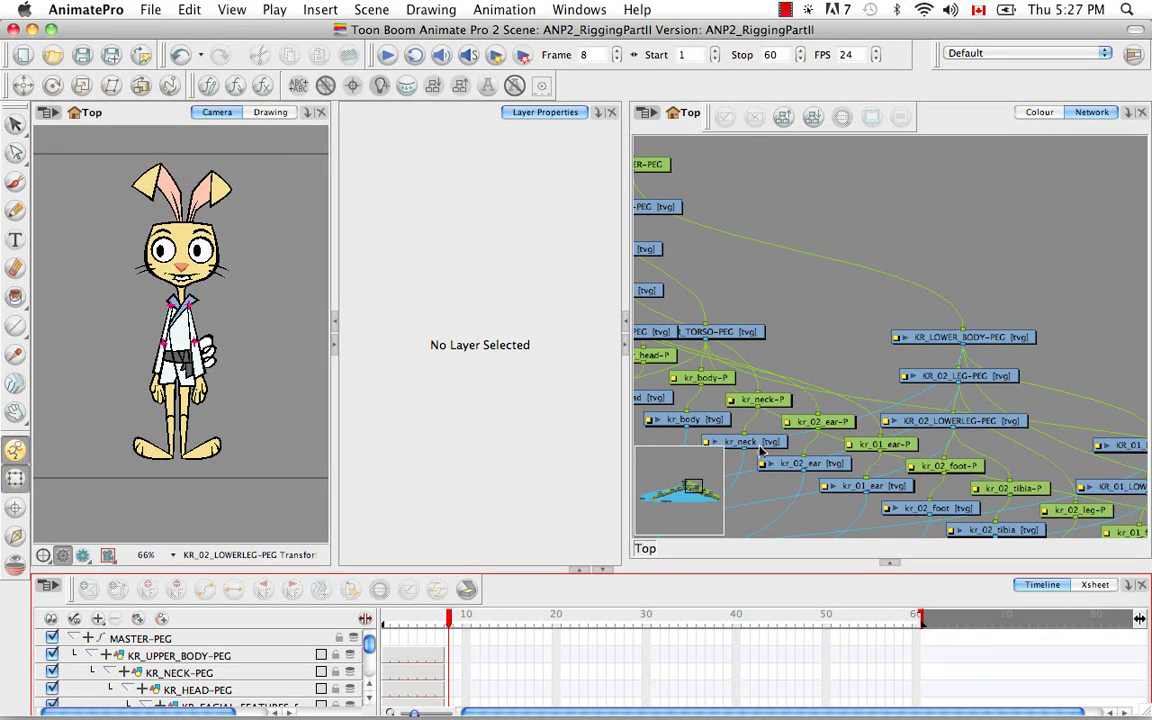
click(791, 325)
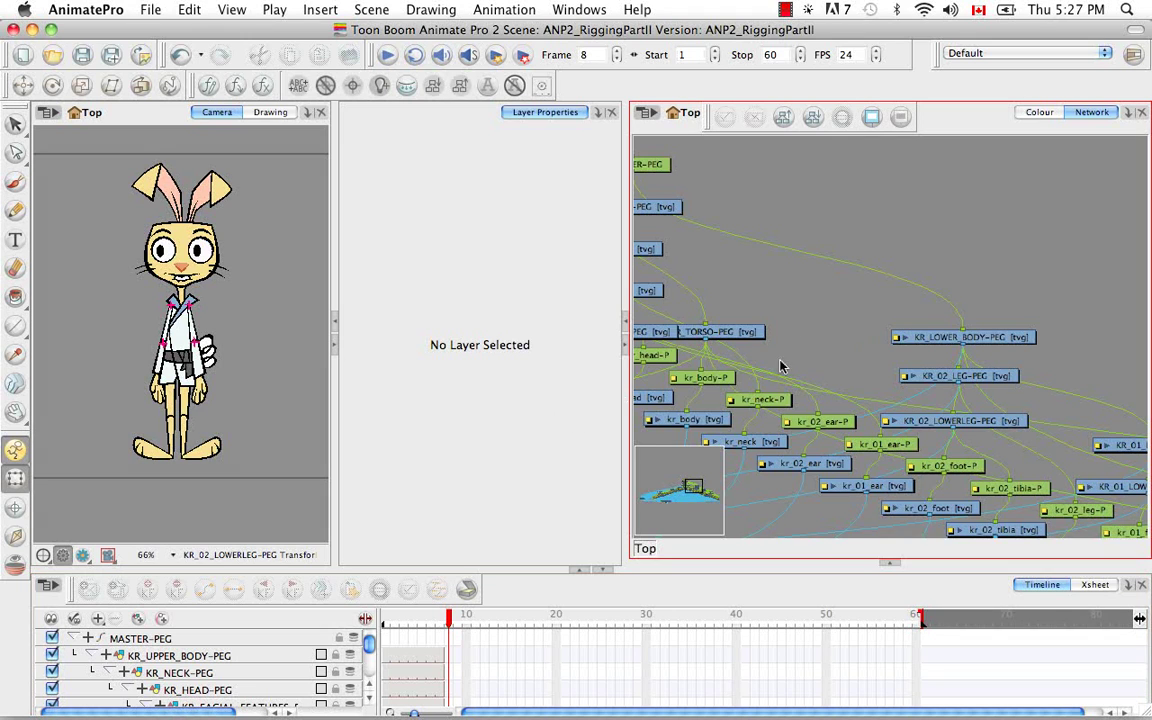
key(space)
drag(776, 308, 881, 254)
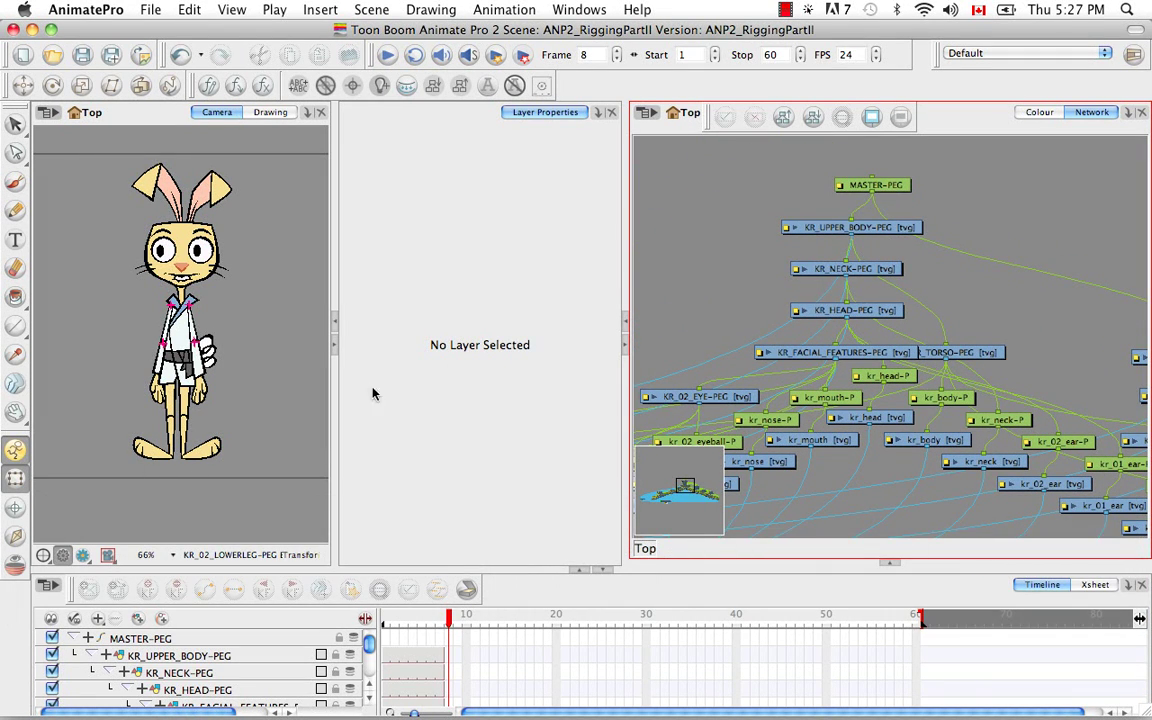
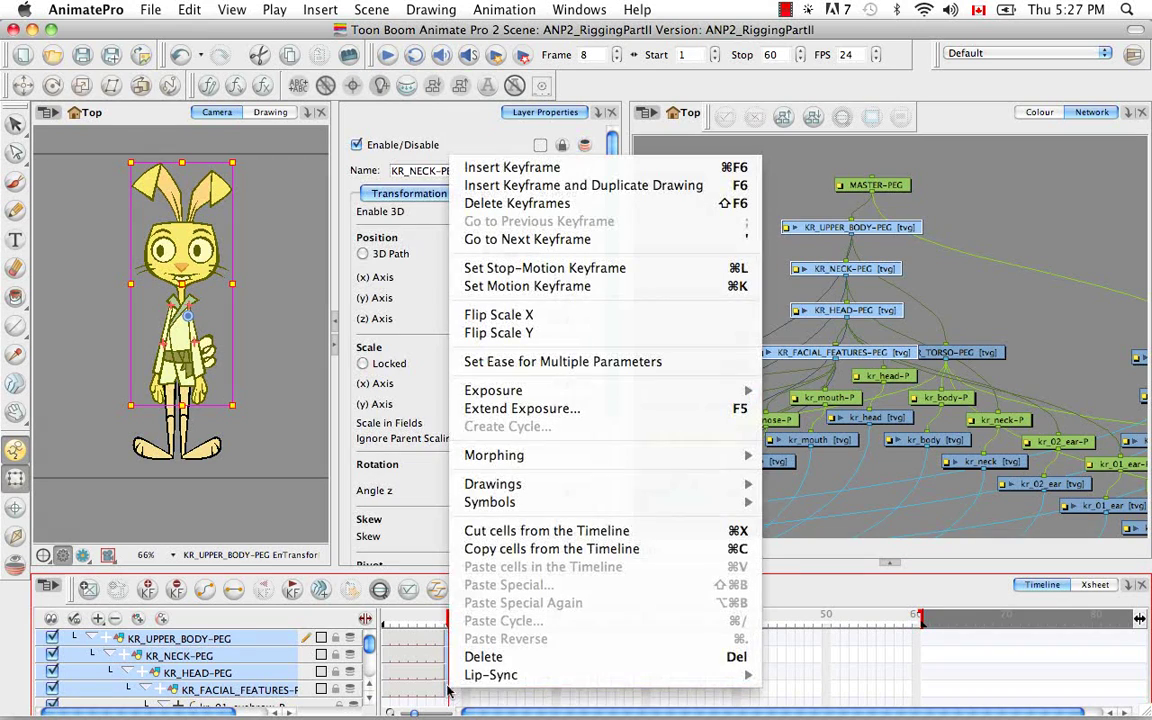
click(470, 408)
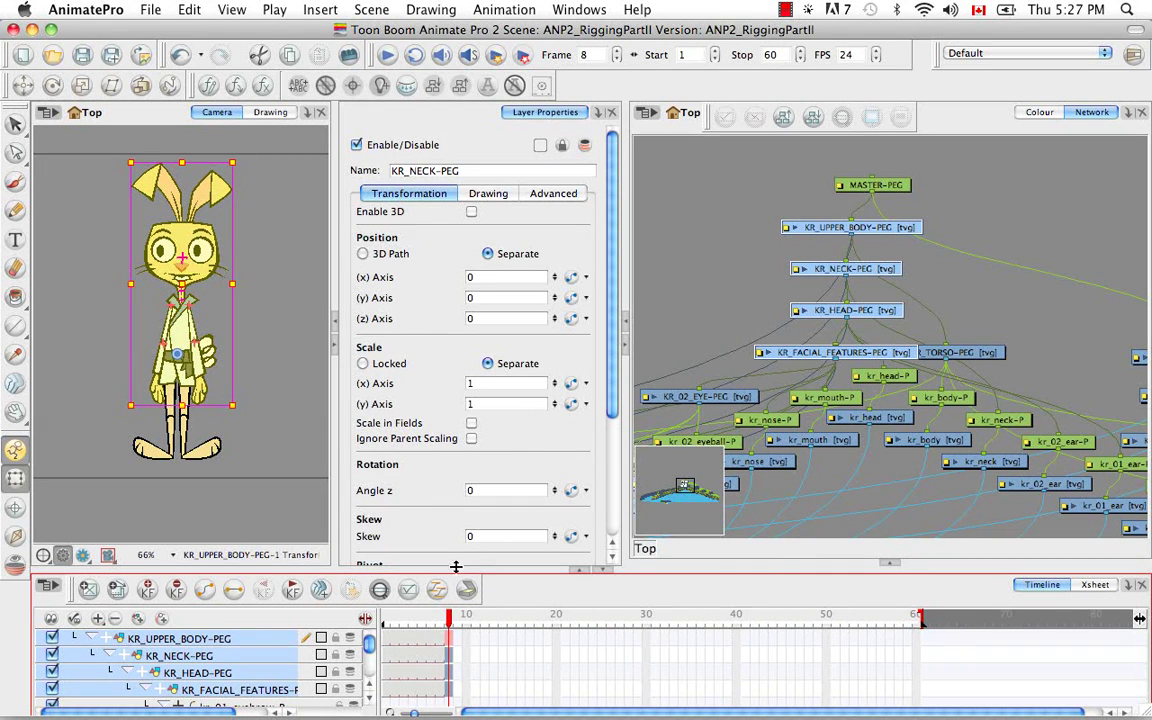
Step: Return to frame 1 and select KR_UPPER_BODY-PEG and KR_NECK-PEG in turn in the network to examine what each one moves
drag(450, 625, 375, 628)
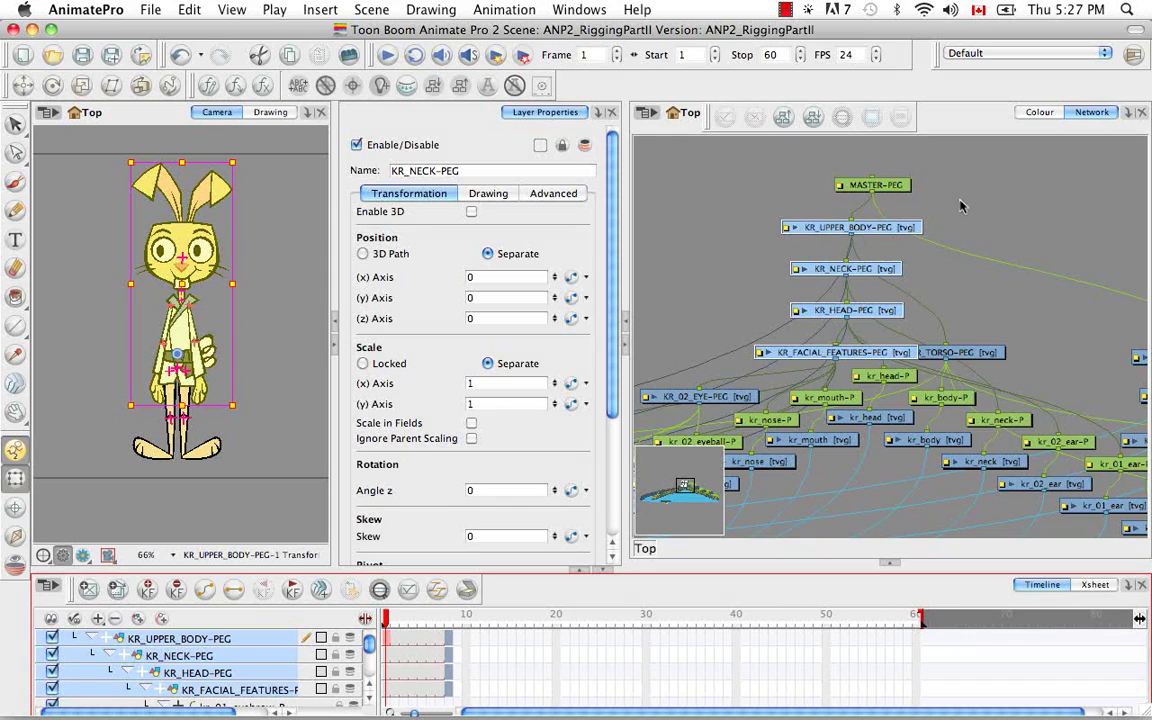
click(958, 200)
click(896, 229)
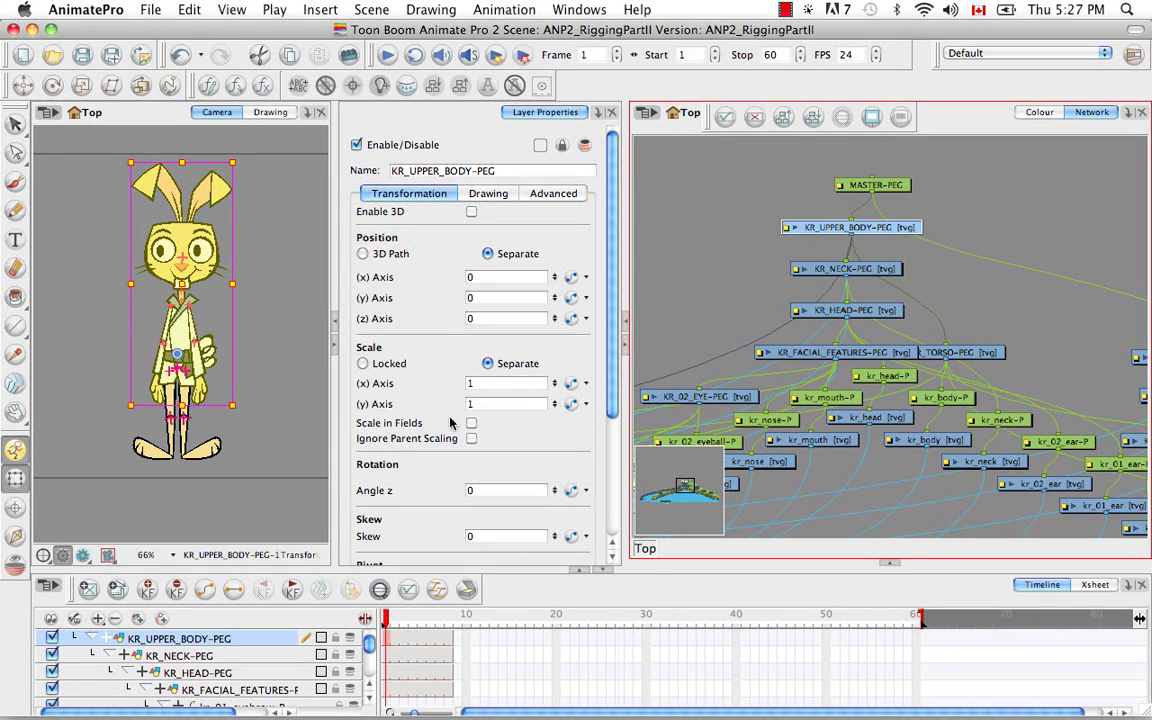
click(892, 269)
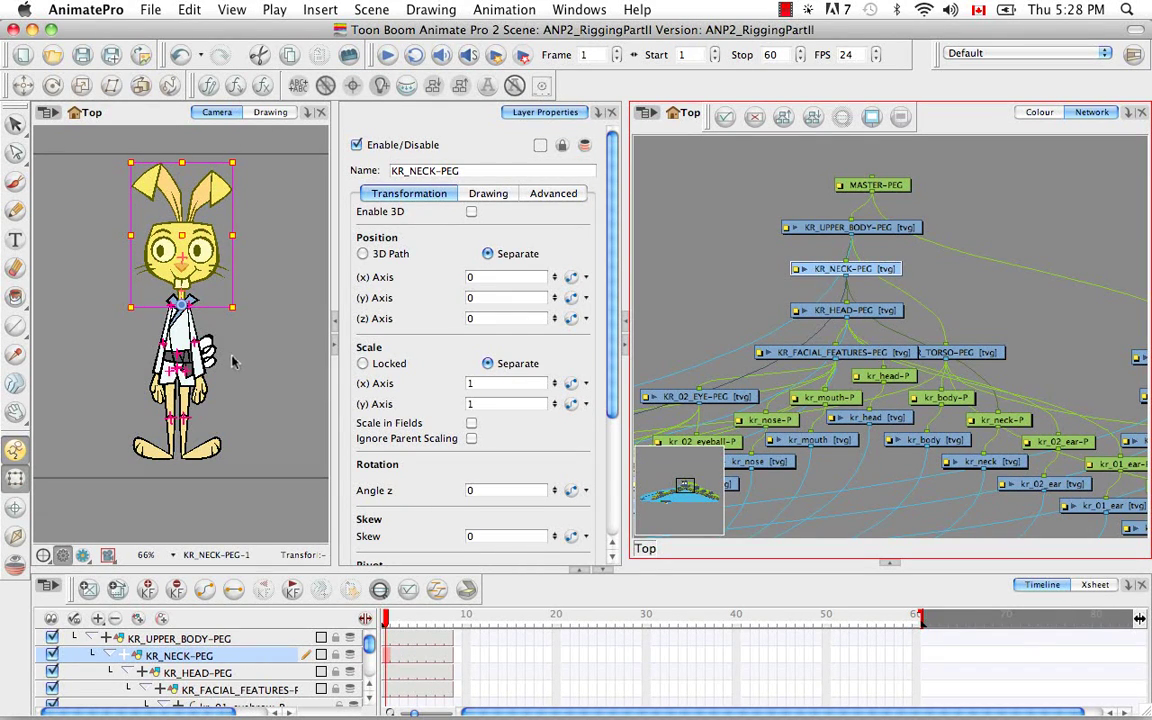
Step: Select KR_HEAD-PEG, KR_FACIAL_FEATURES-PEG and KR_TORSO-PEG in turn in the network to examine which parts of the rabbit each controls
click(866, 311)
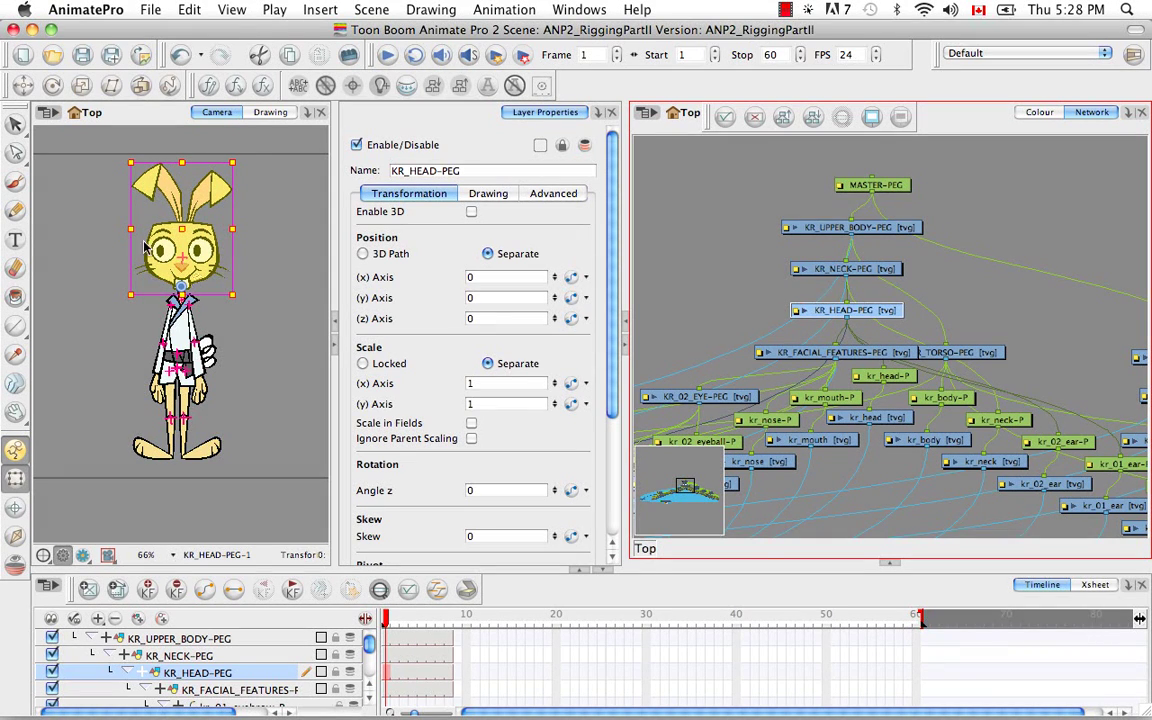
click(853, 354)
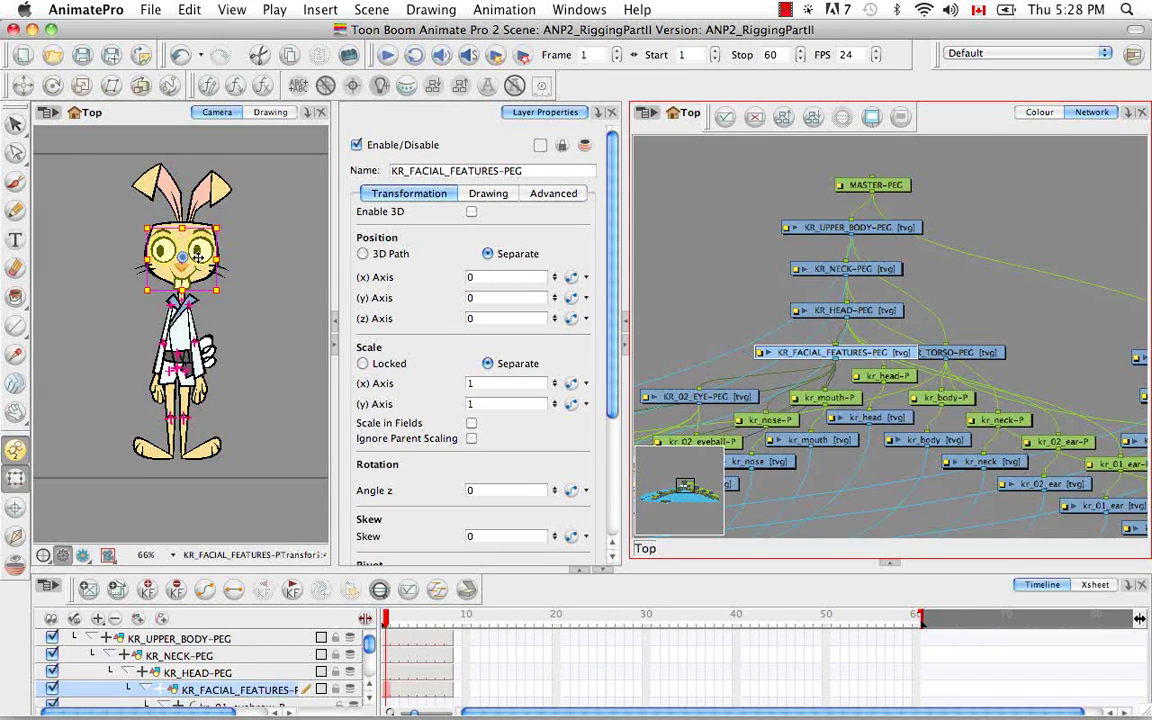
click(950, 352)
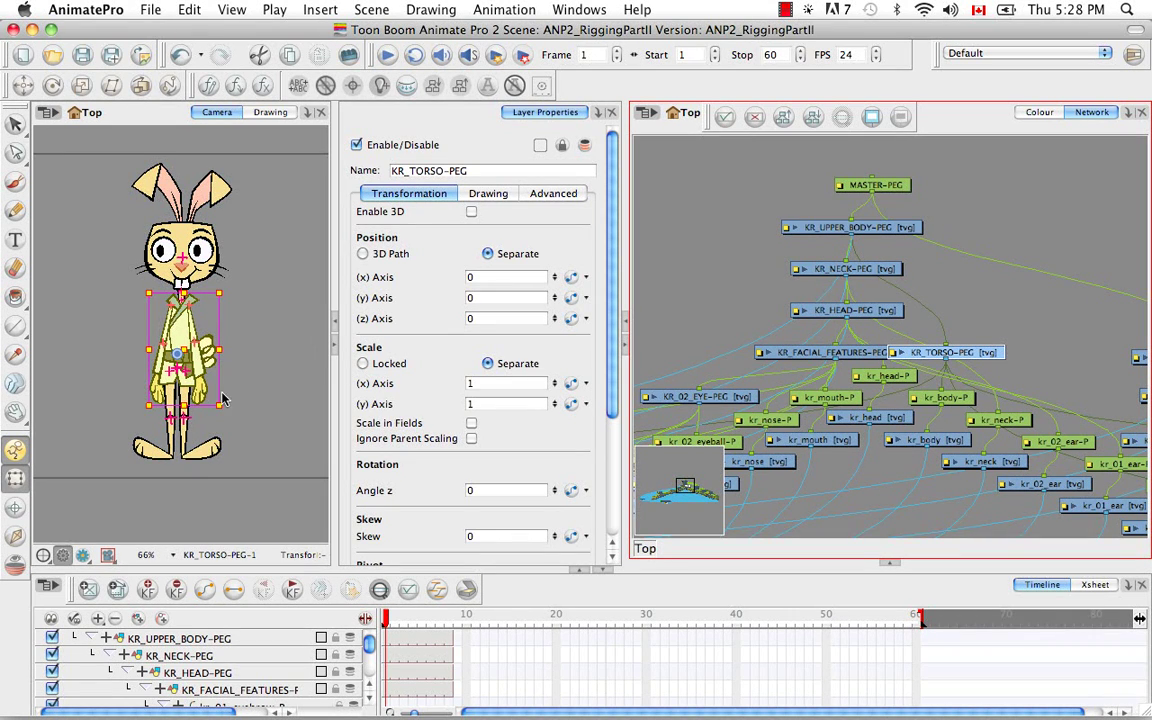
Step: Select KR_LOWER_BODY-PEG and KR_02_LEG-PEG in turn in the network to examine what they control, and clear the selection
click(716, 401)
key(space)
drag(1146, 411, 848, 380)
click(937, 340)
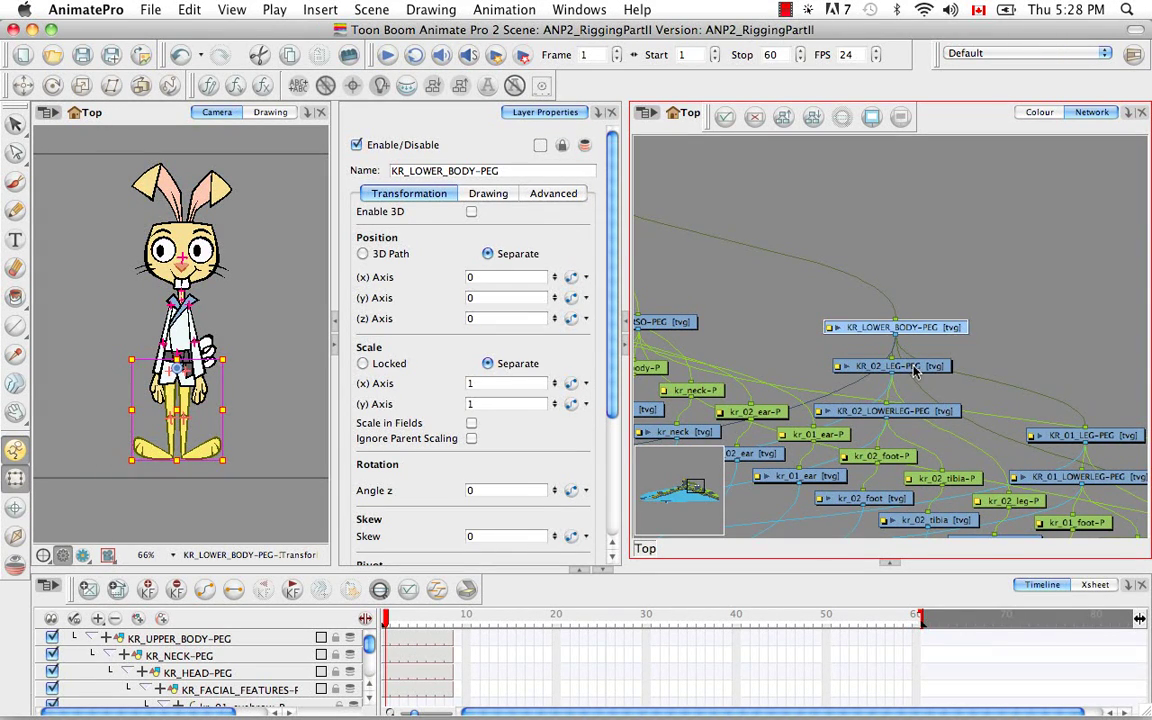
click(913, 368)
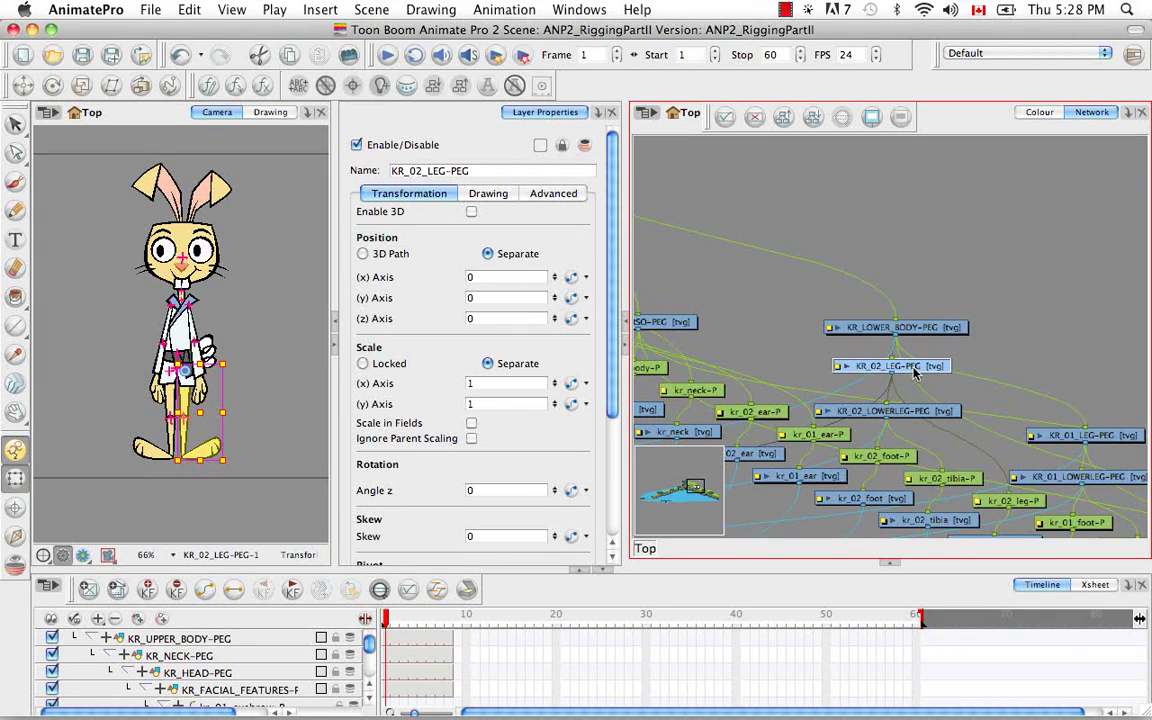
click(940, 284)
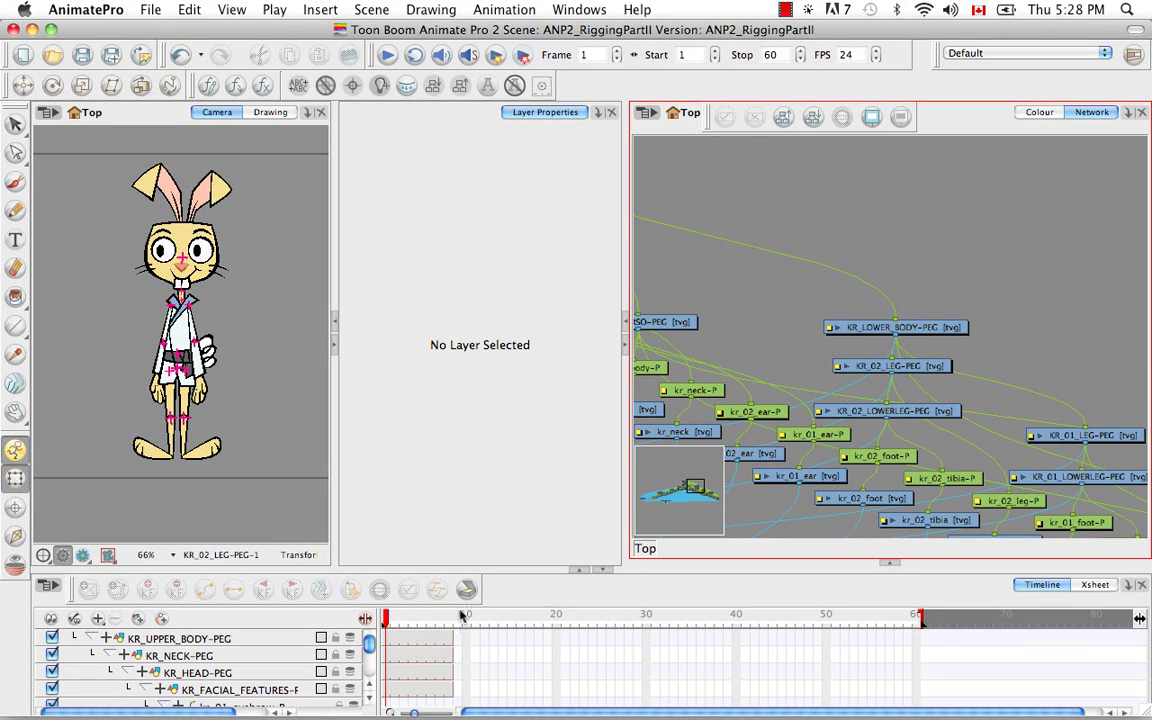
Step: Go to frame 9, select the kr_body drawing with the Transform tool and copy its cell from the timeline
drag(389, 617, 457, 617)
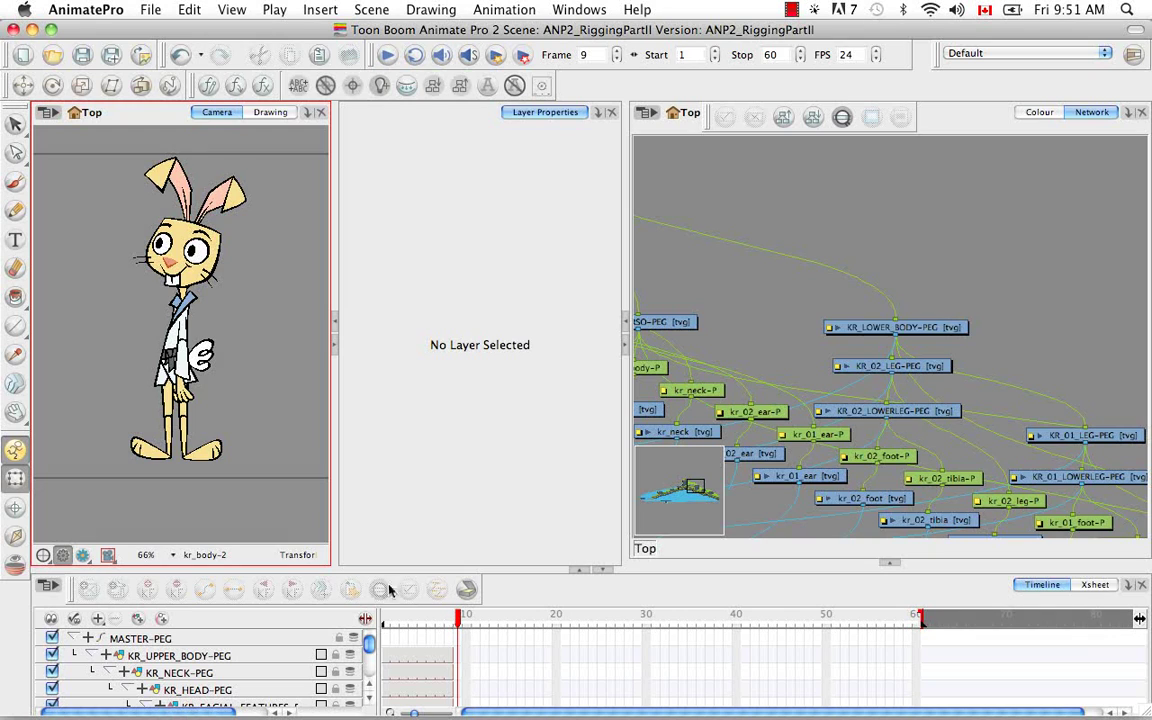
click(162, 310)
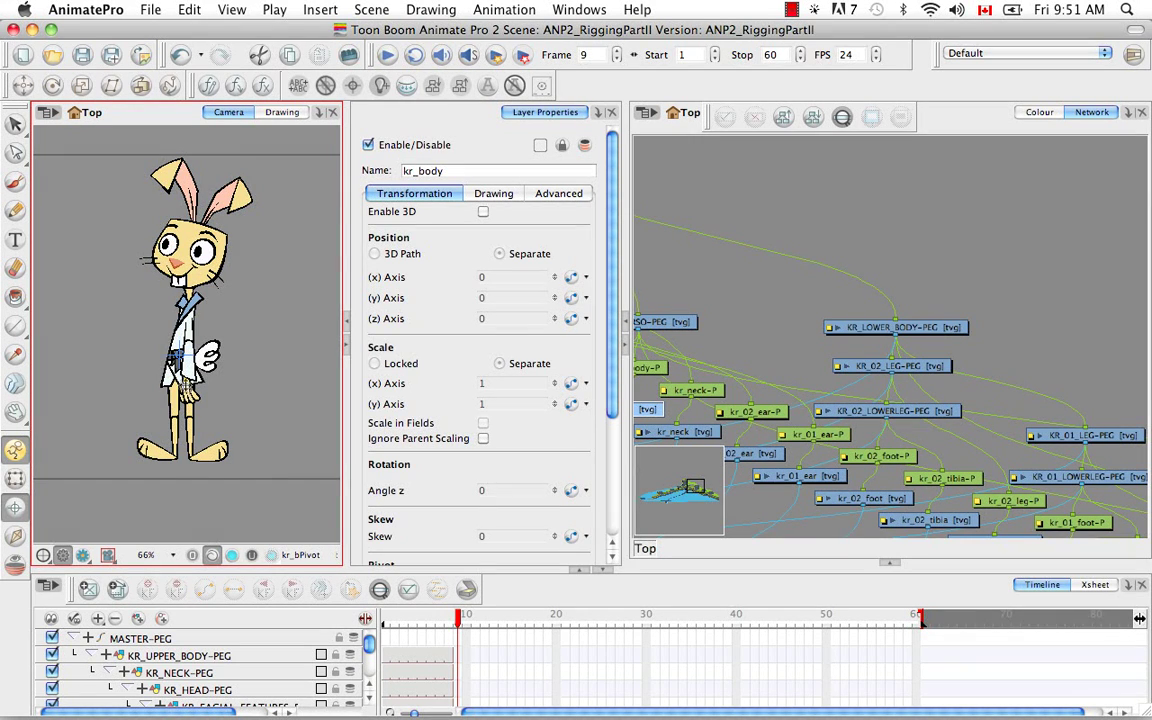
click(15, 478)
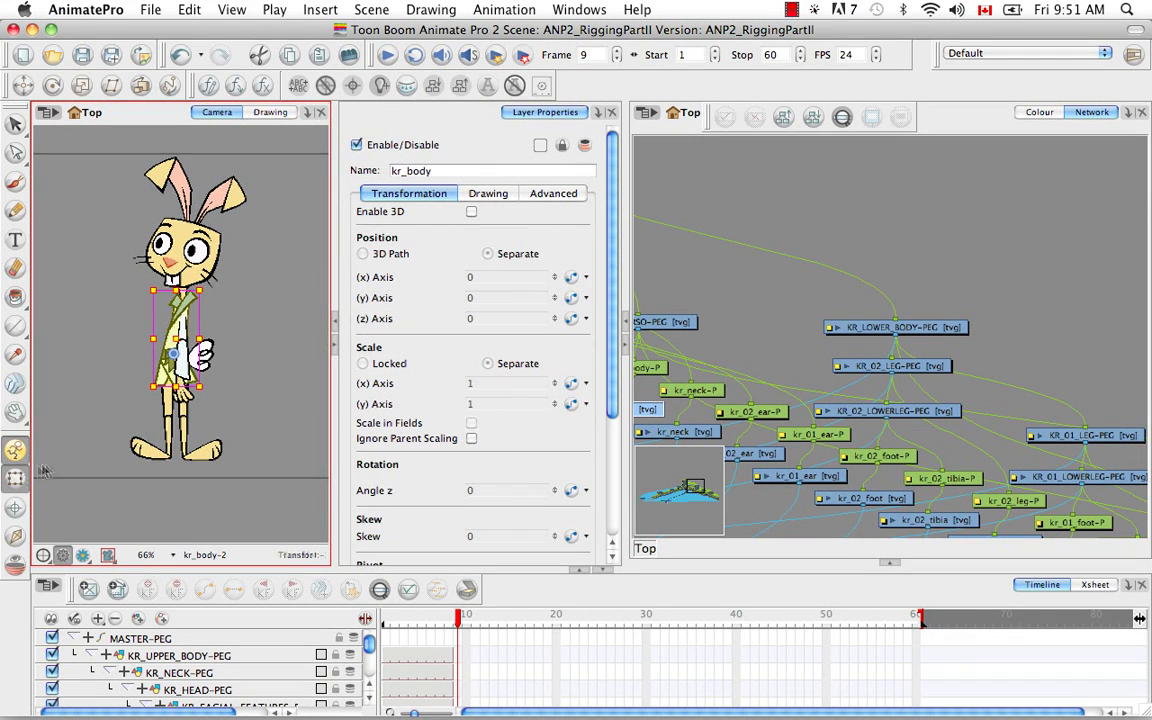
click(379, 589)
right_click(457, 642)
click(488, 501)
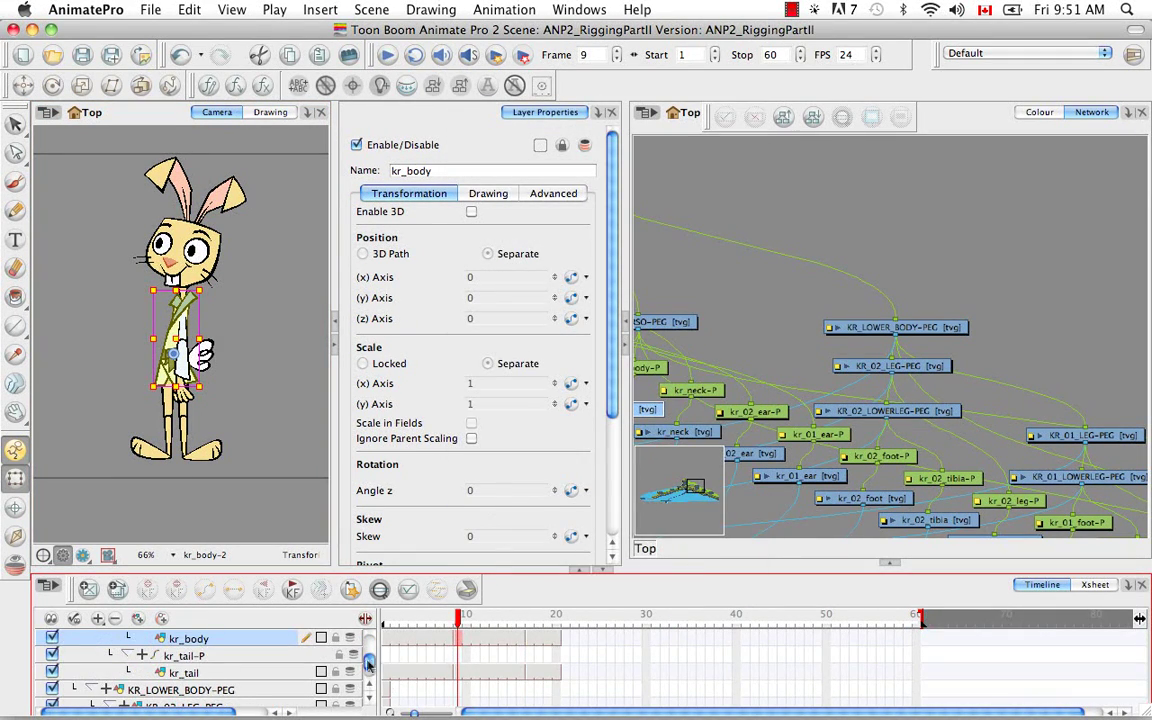
Step: Create a new drawing at frame 9 on KR_UPPER_BODY-PEG and apply the copied body pivot with Paste Special Again
drag(369, 660, 366, 633)
click(184, 655)
click(88, 592)
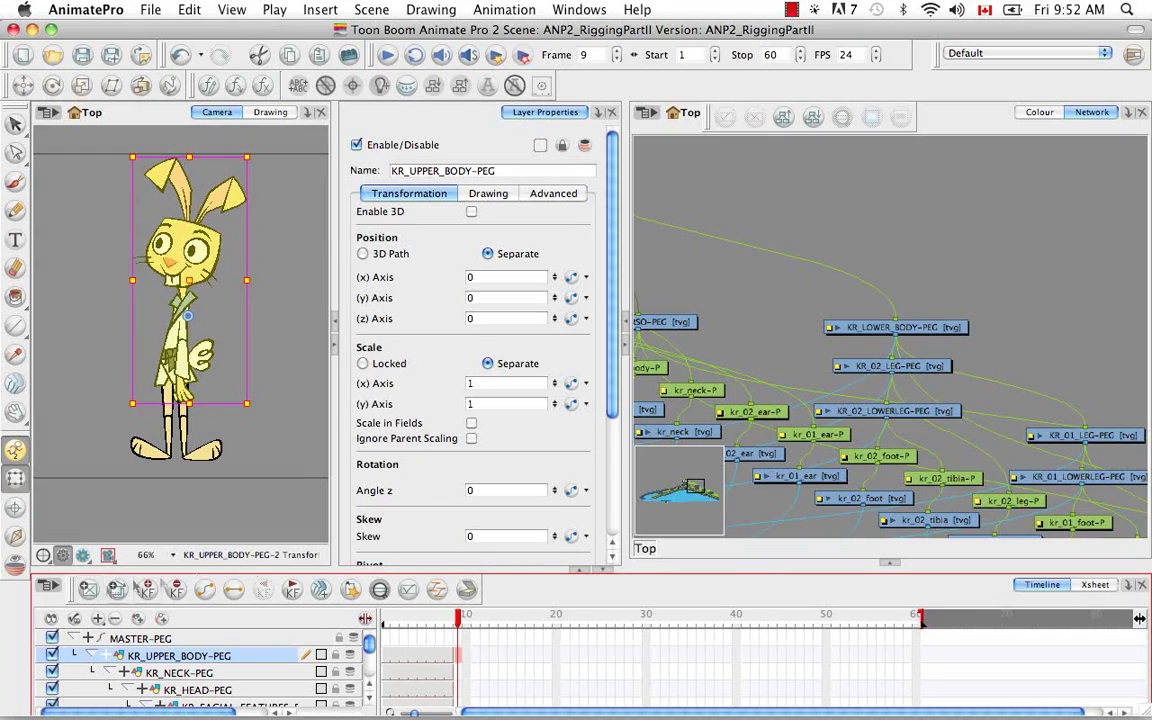
right_click(458, 640)
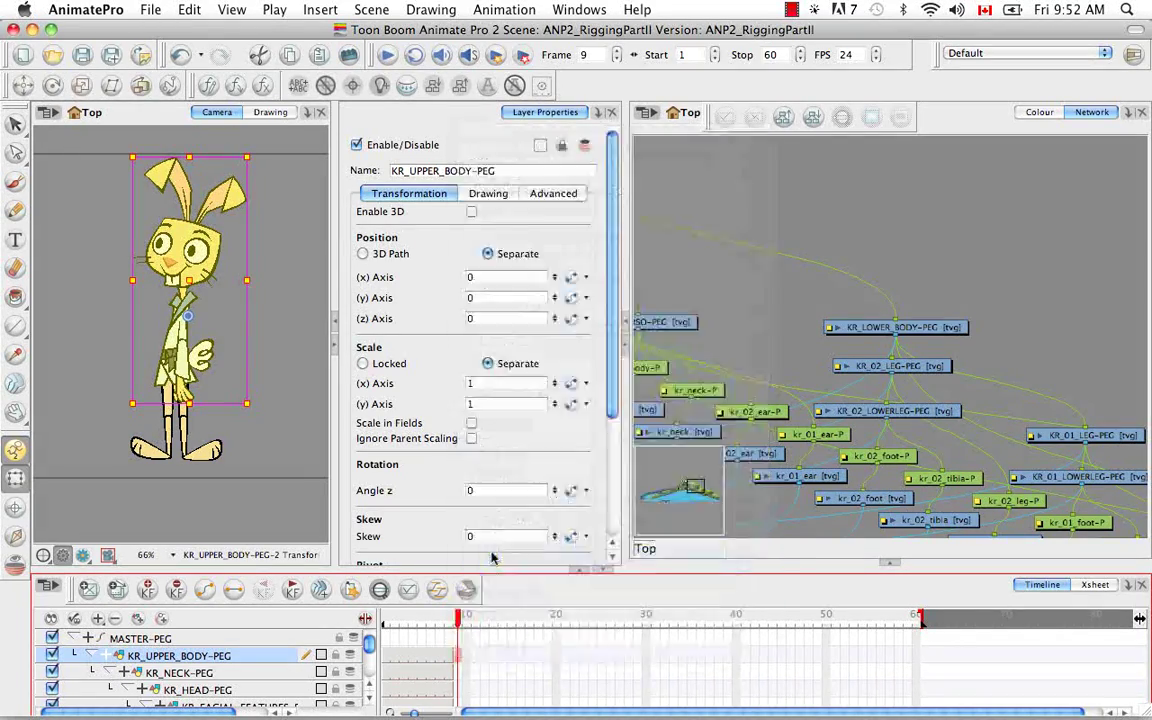
click(490, 554)
click(596, 57)
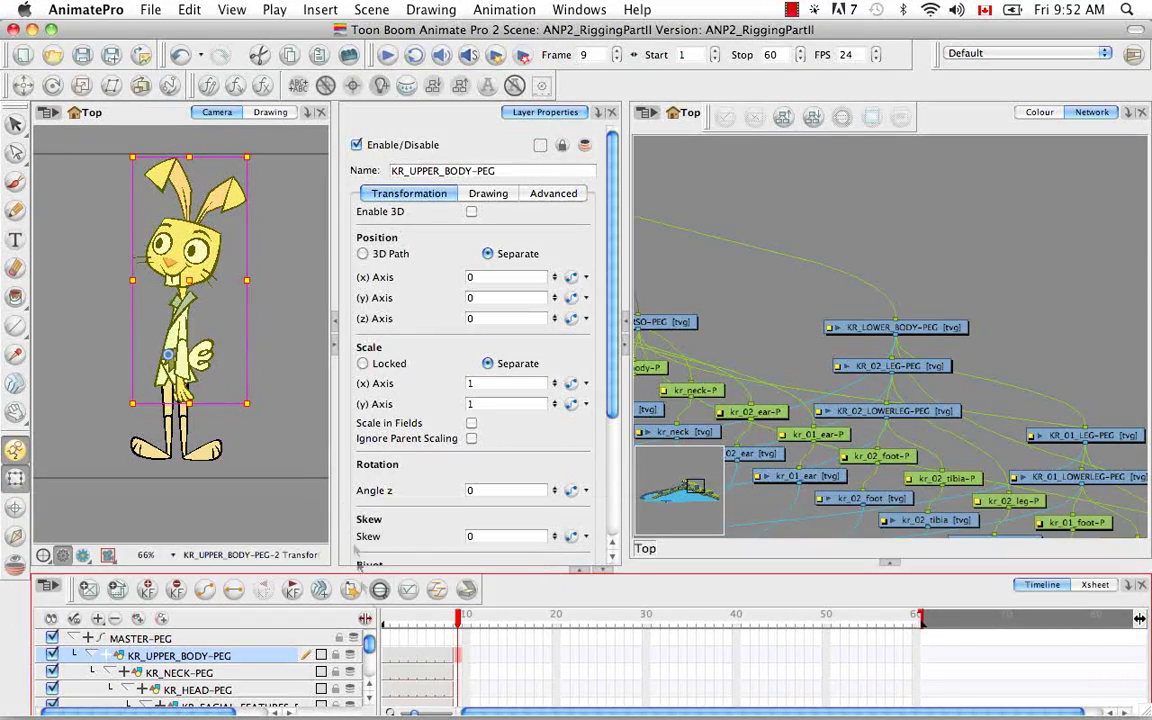
Step: Create new drawings at frame 9 on KR_NECK-PEG, KR_HEAD-PEG and KR_FACIAL_FEATURES-PEG together
click(459, 675)
click(369, 700)
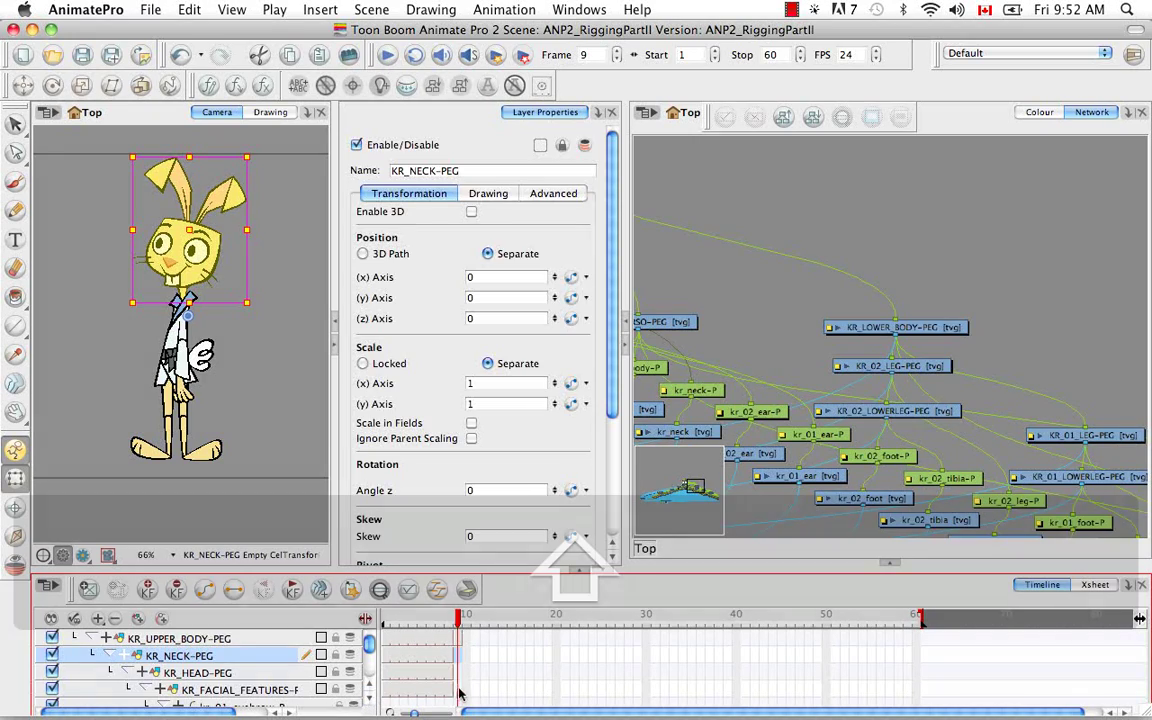
shift+click(459, 691)
click(89, 590)
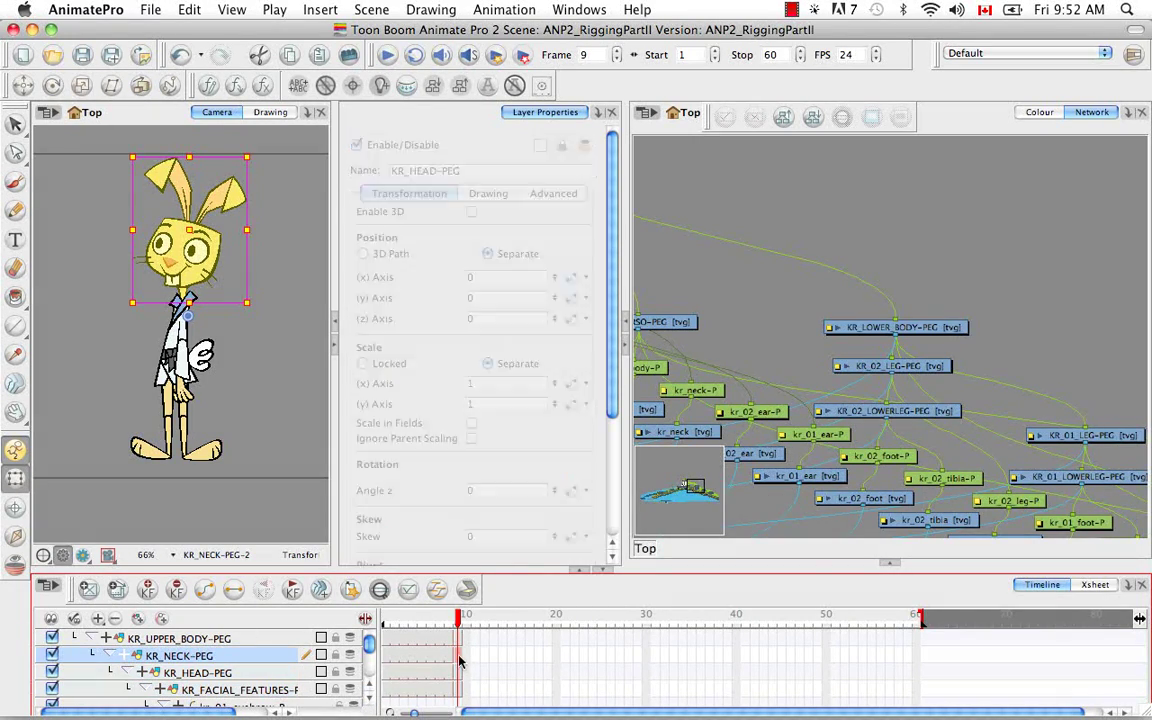
Step: Copy the kr_neck cell at frame 9 and apply its pivot to KR_NECK-PEG with Paste Special Again
click(262, 397)
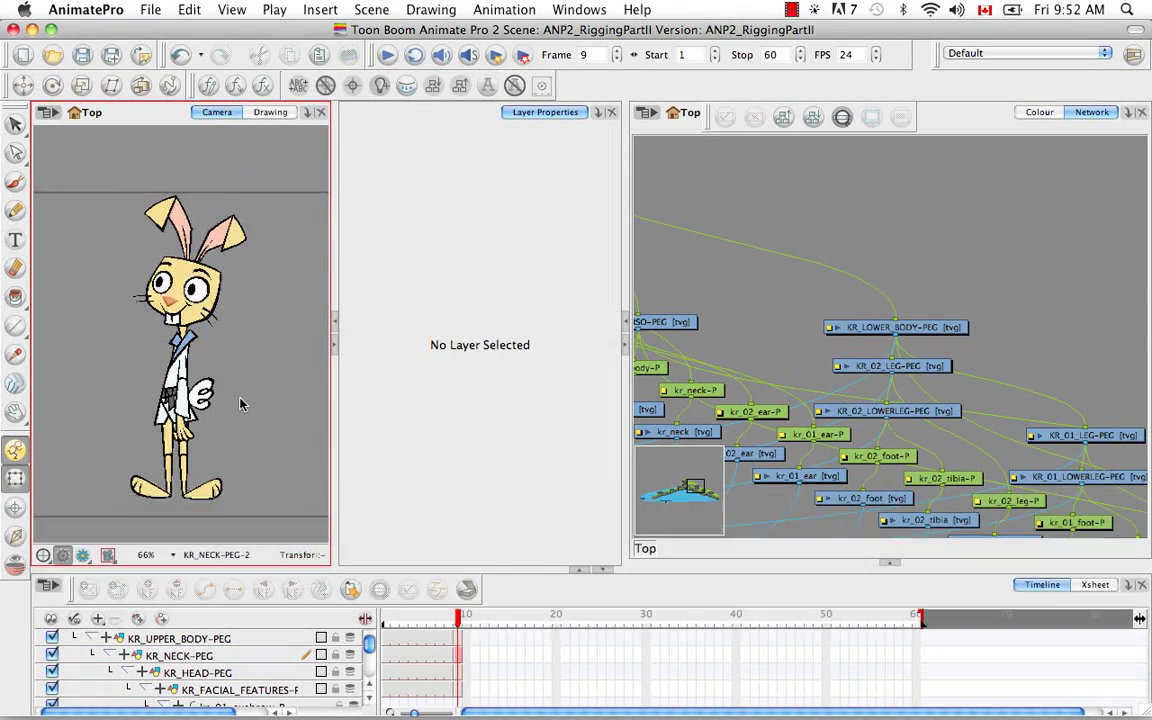
key(super+equal)
key(super+equal)
key(super+equal)
key(space)
click(181, 425)
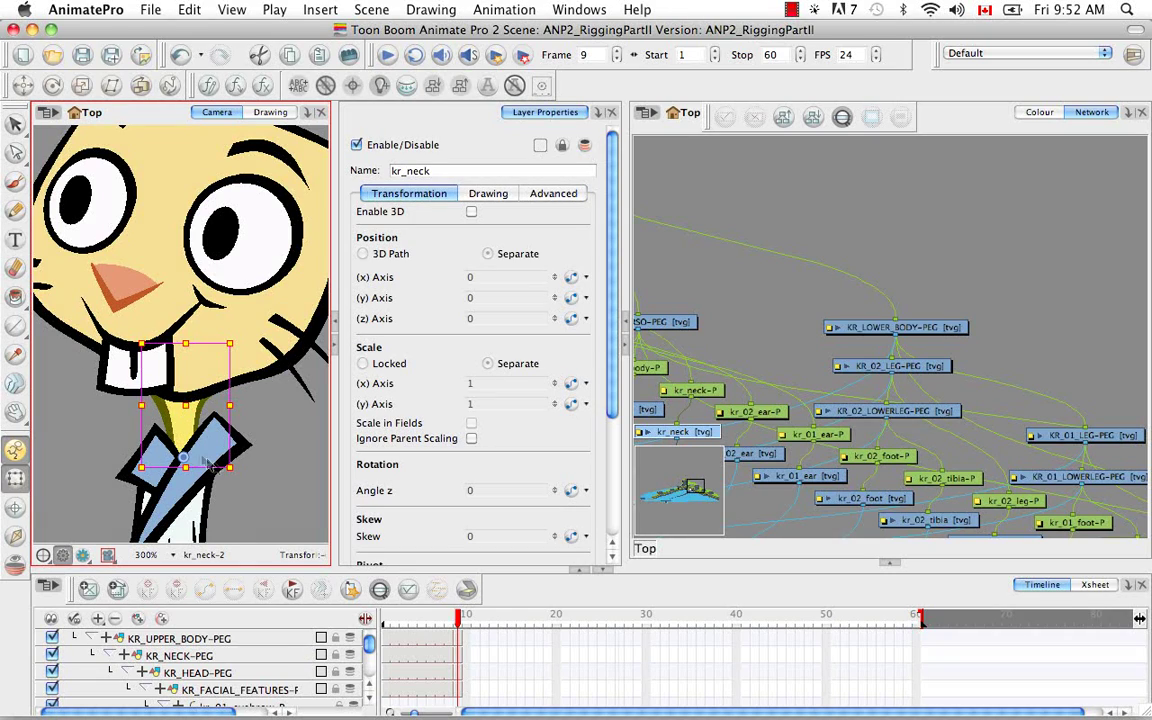
right_click(457, 637)
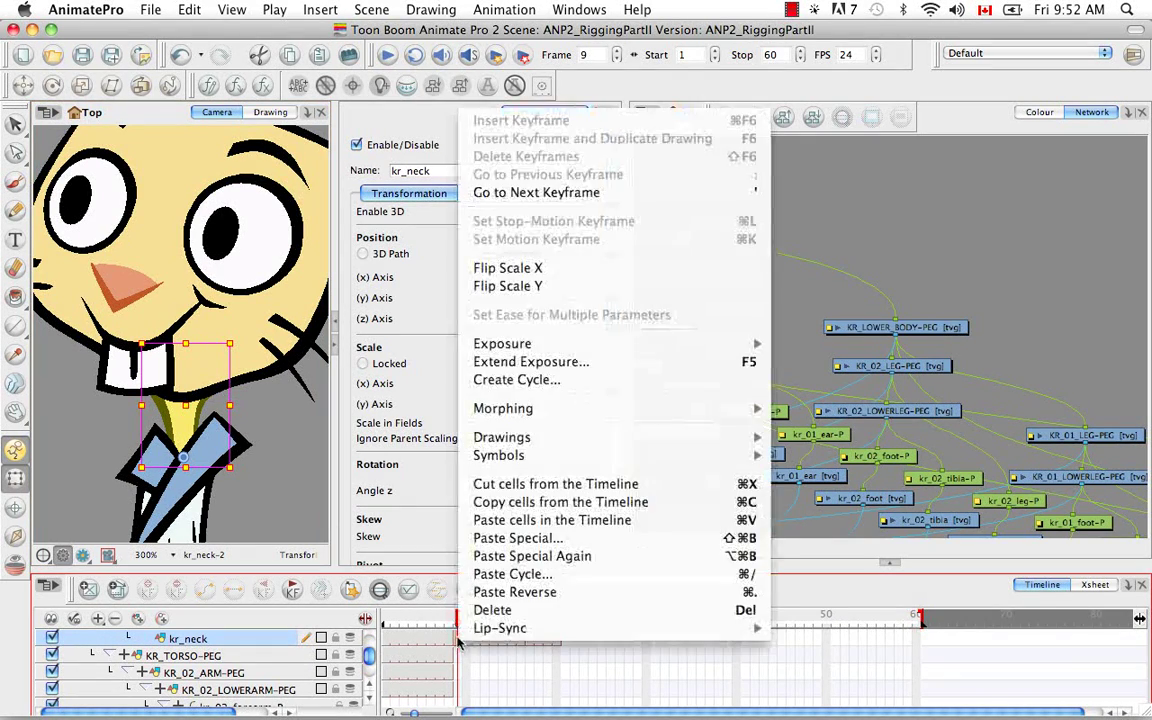
click(503, 507)
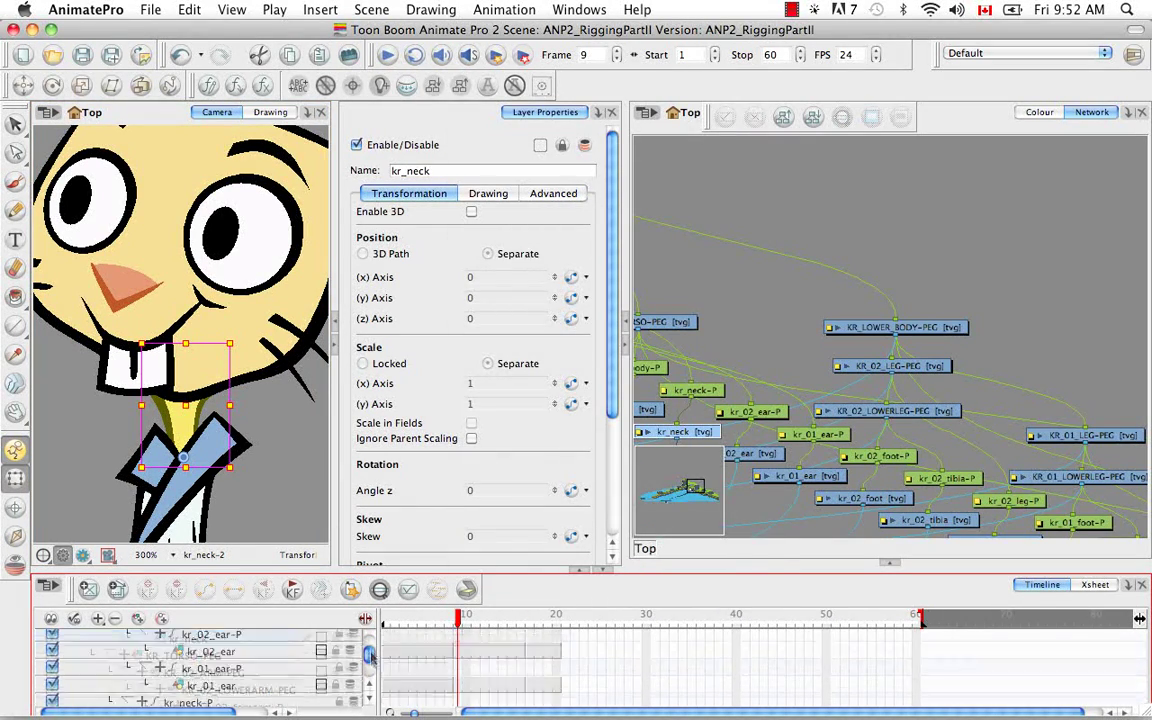
right_click(459, 673)
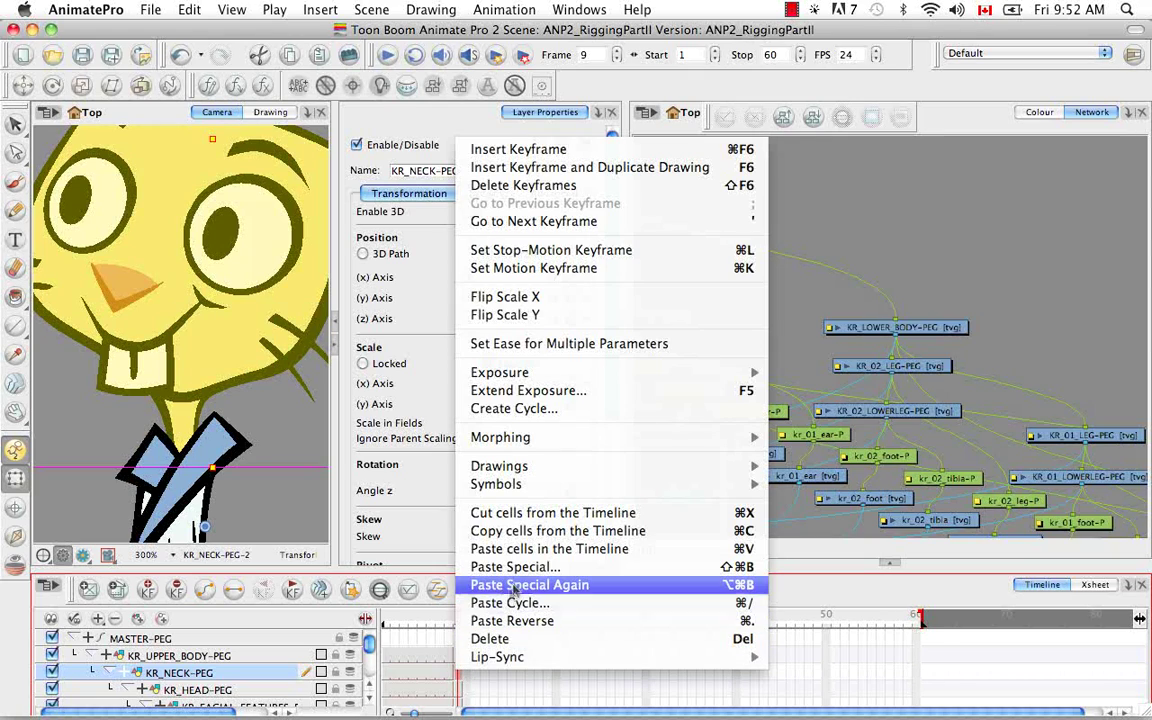
click(478, 584)
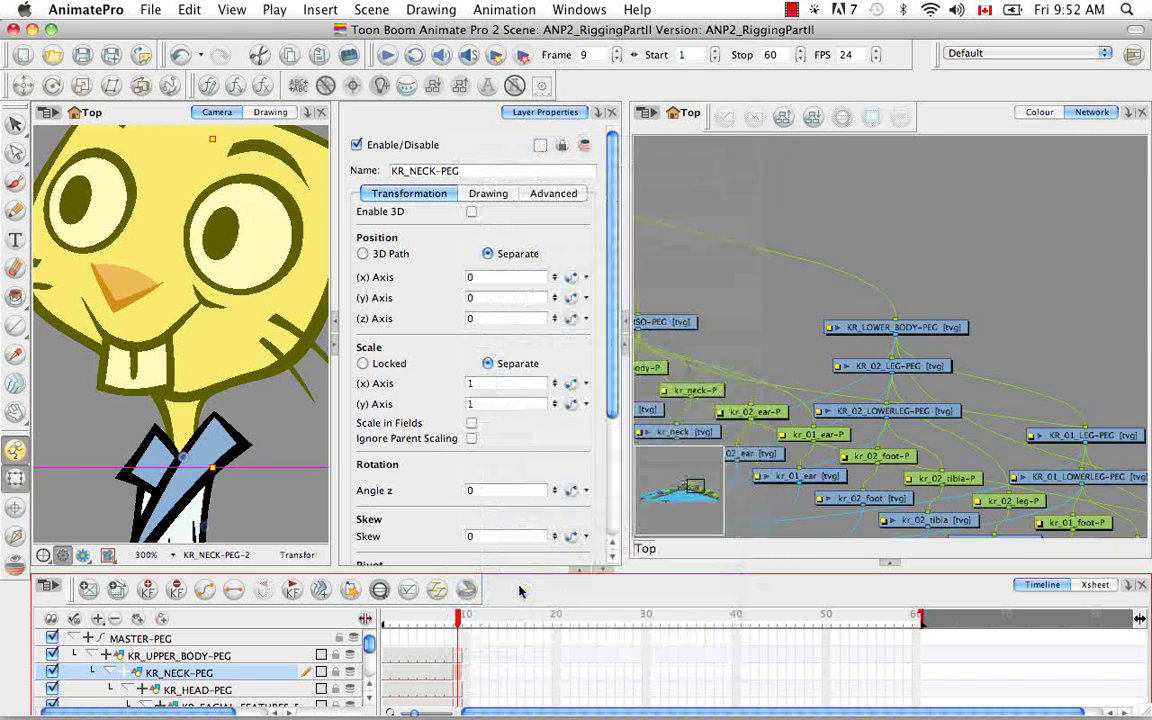
Step: Copy the kr_head cell at frame 9 and apply its pivot to KR_HEAD-PEG with Paste Special Again
click(459, 697)
click(271, 483)
key(super+minus)
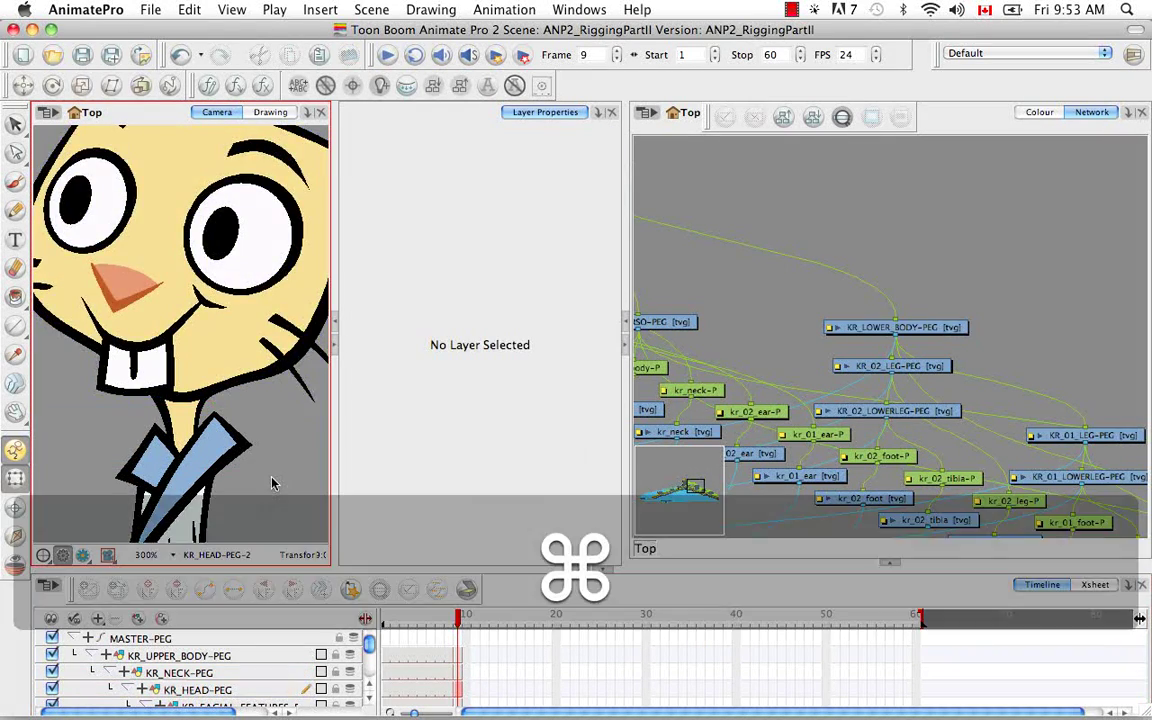
click(180, 318)
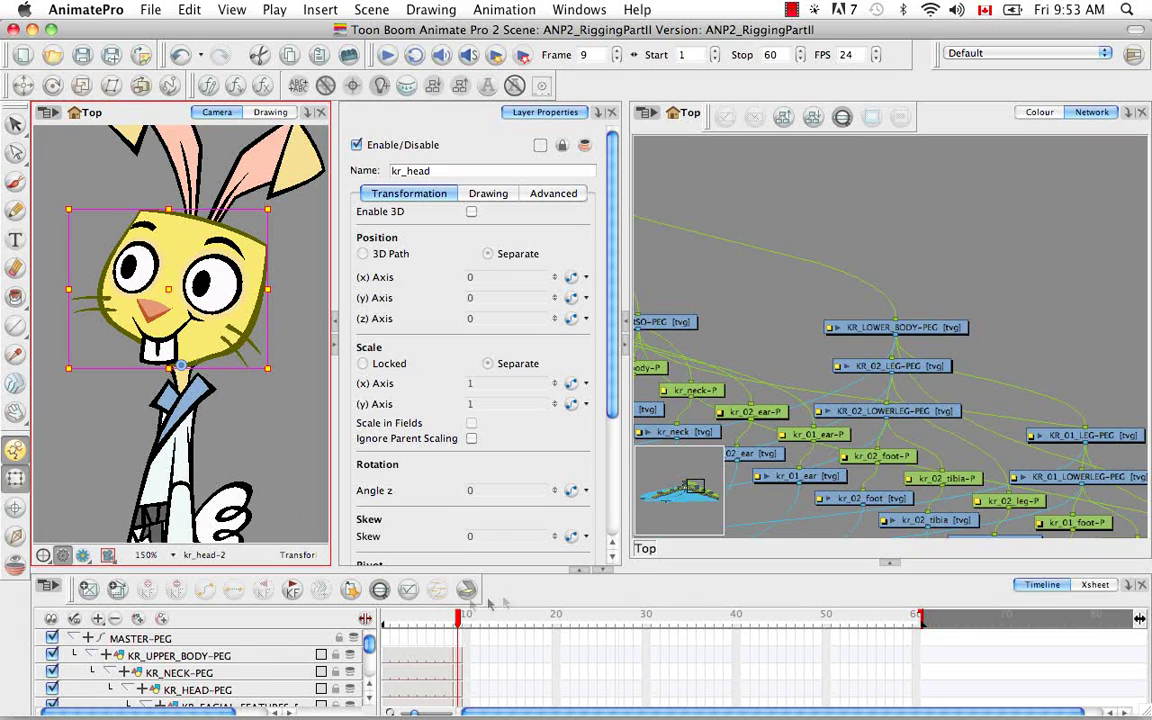
click(458, 648)
key(super+c)
scroll(412, 676, up, 5)
click(455, 692)
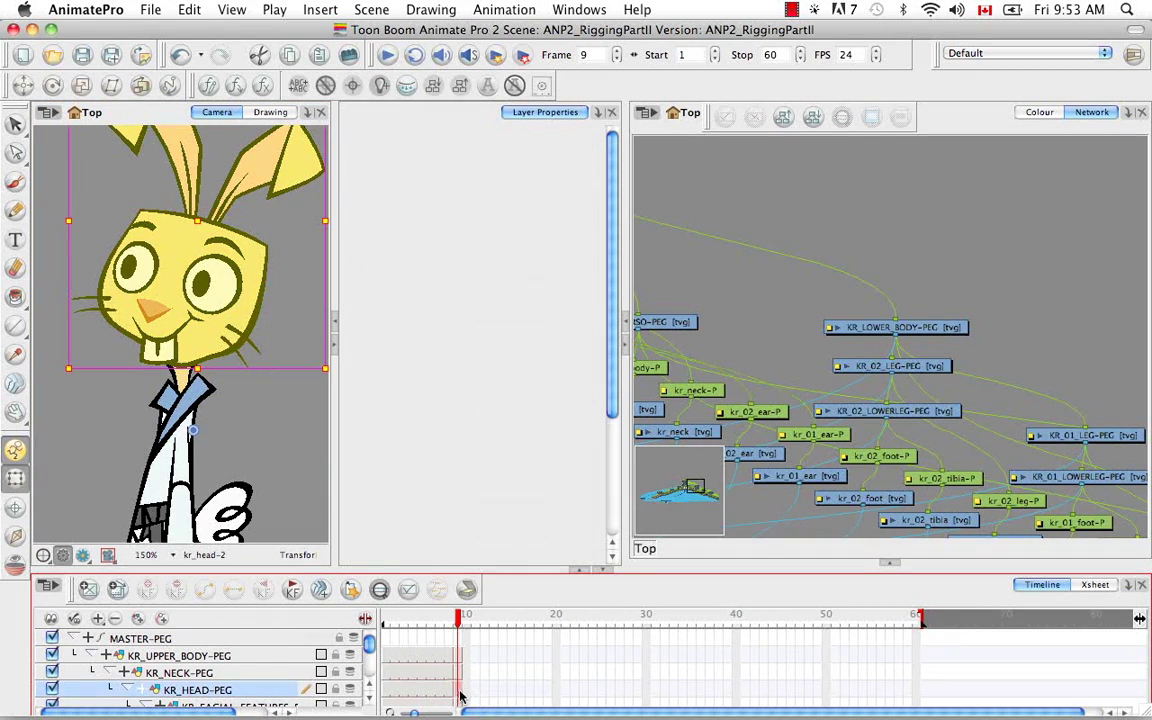
key(alt+super+b)
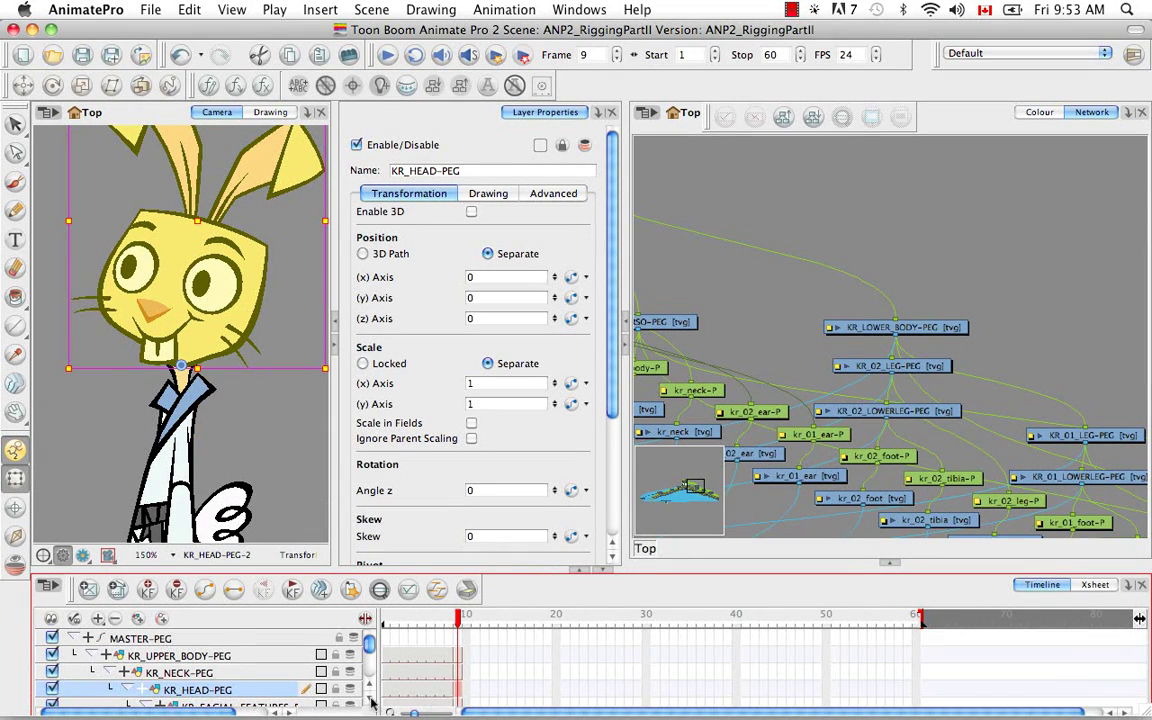
Step: Reposition the pivot of KR_FACIAL_FEATURES-PEG at frame 9 between the eyes, just above the nose, using the Pivot tool
scroll(430, 690, down, 2)
click(453, 672)
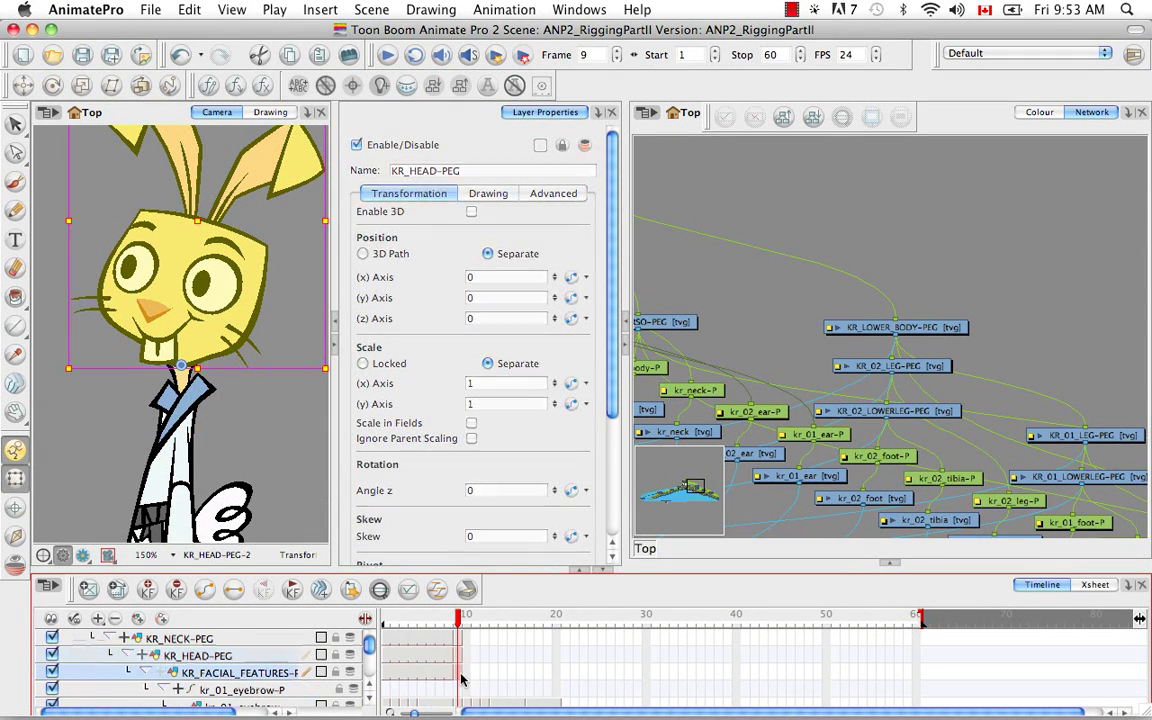
click(15, 508)
click(168, 281)
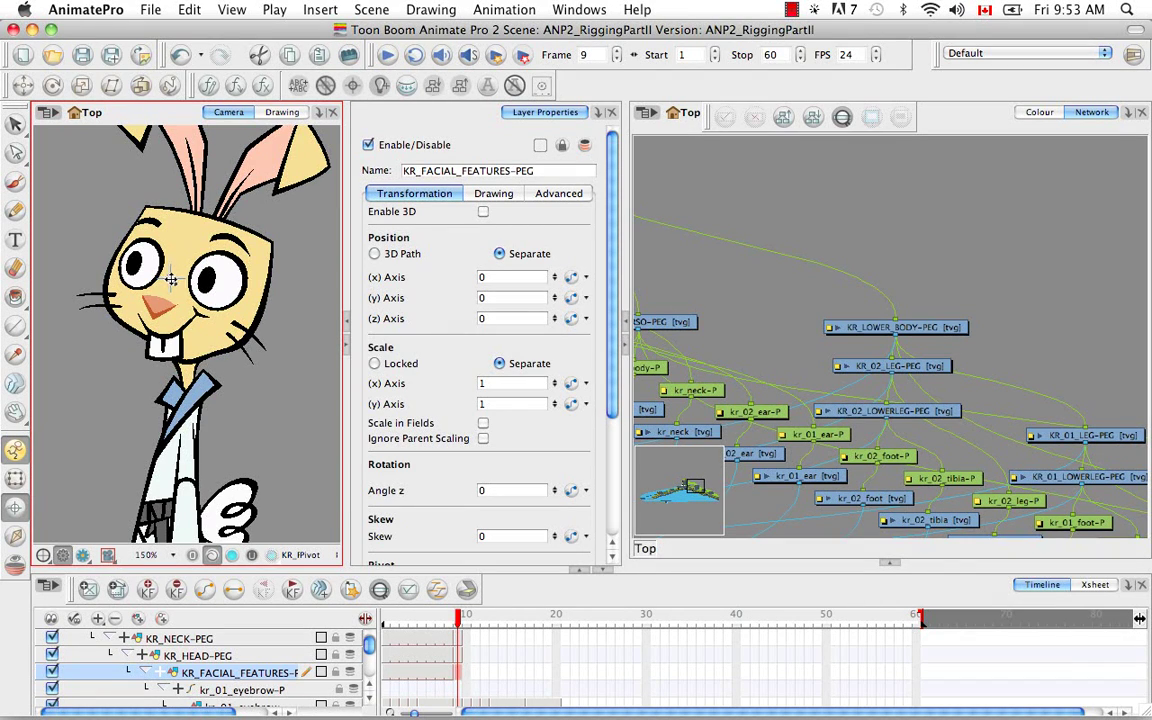
click(171, 282)
click(15, 479)
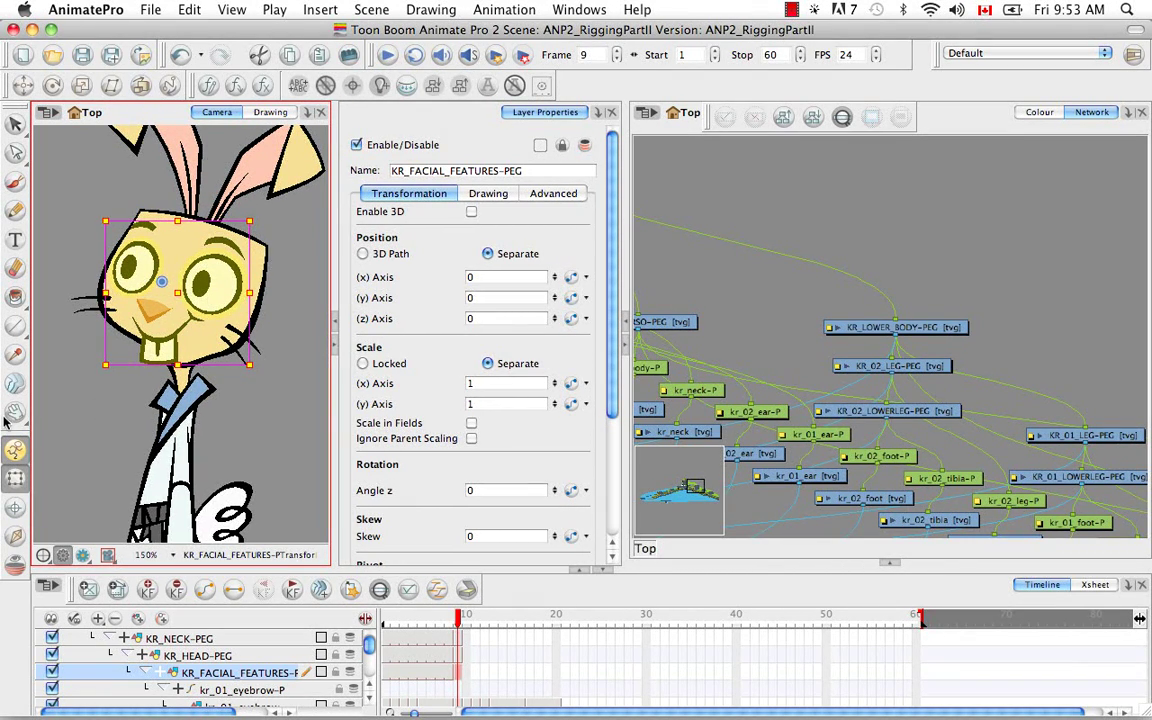
click(15, 507)
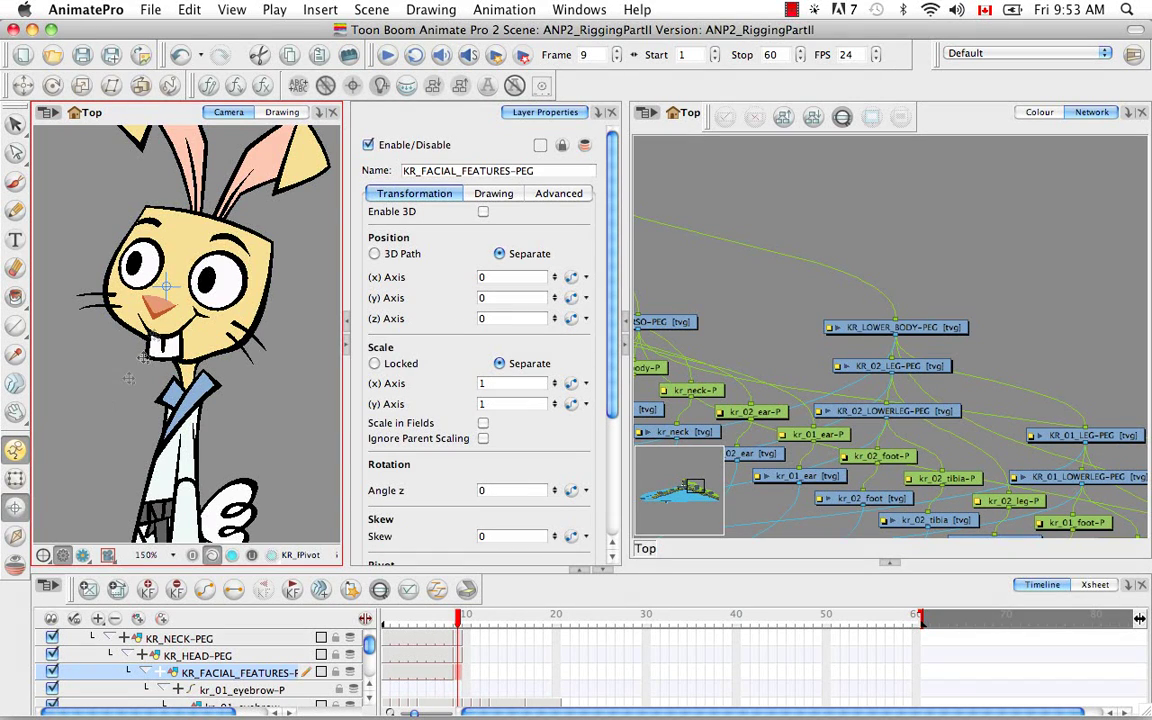
click(14, 481)
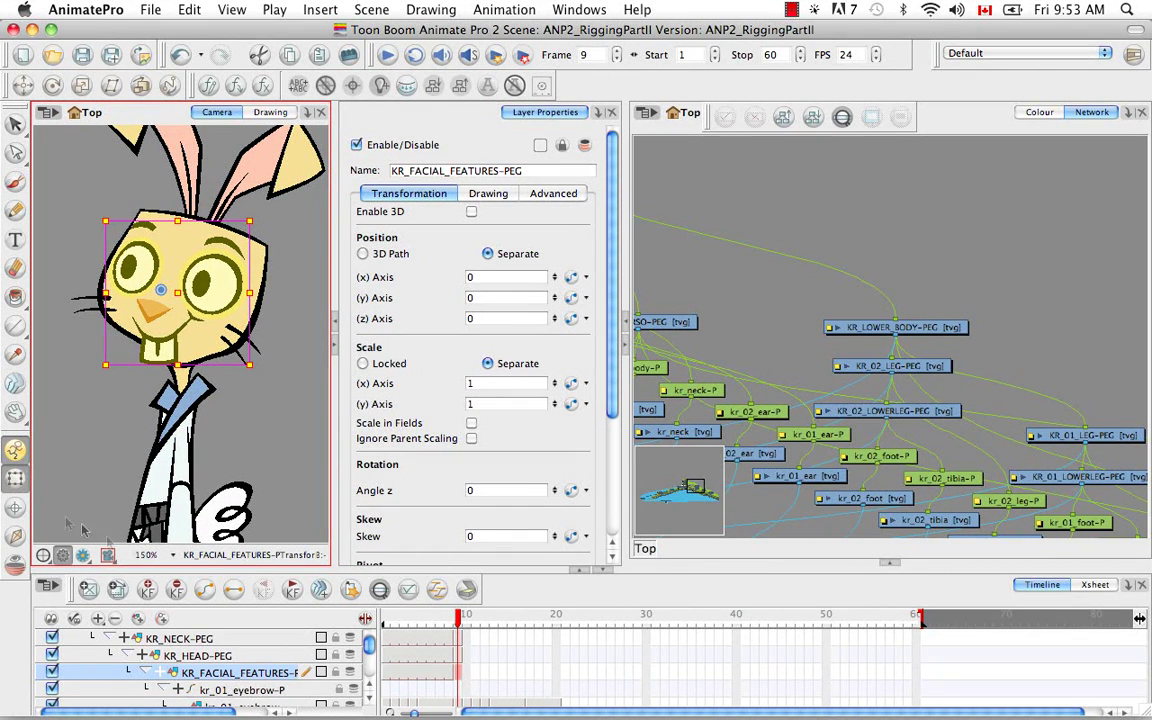
Step: Create a new drawing at frame 9 on KR_01_EYE-PEG and clear the selection
click(370, 698)
click(370, 698)
click(369, 698)
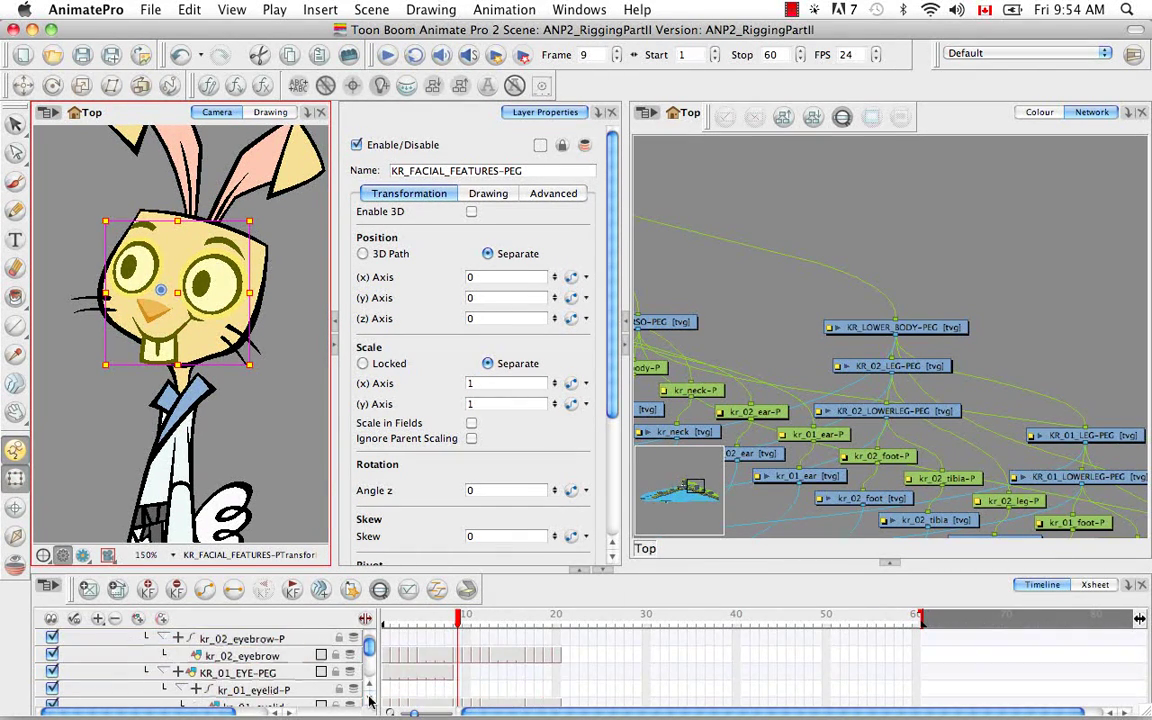
click(369, 701)
click(270, 655)
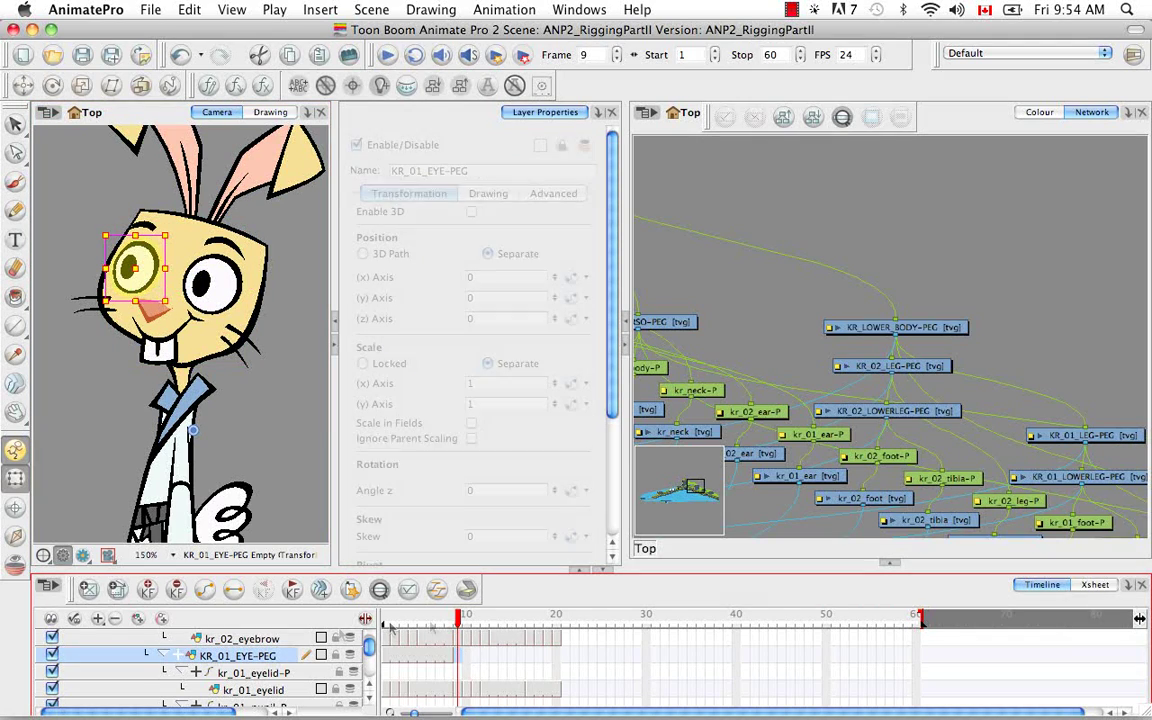
click(98, 398)
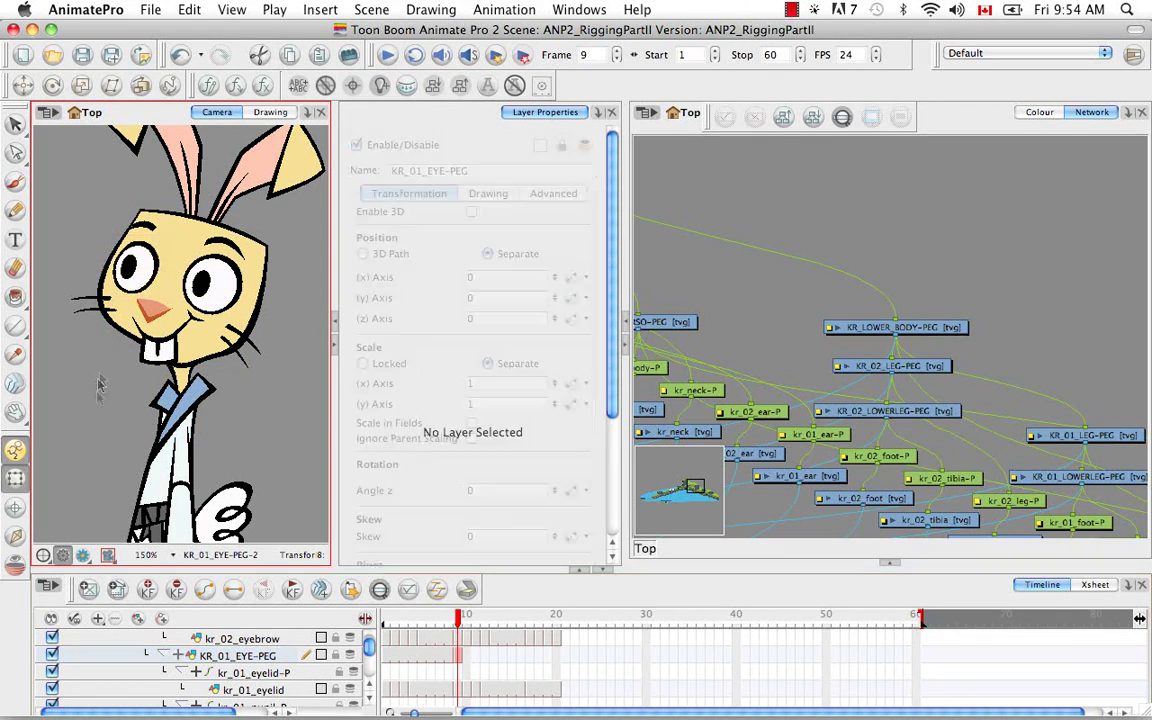
Step: Copy the kr_01_eyelid cell at frame 9 and apply its pivot to KR_01_EYE-PEG with Paste Special Again
click(135, 266)
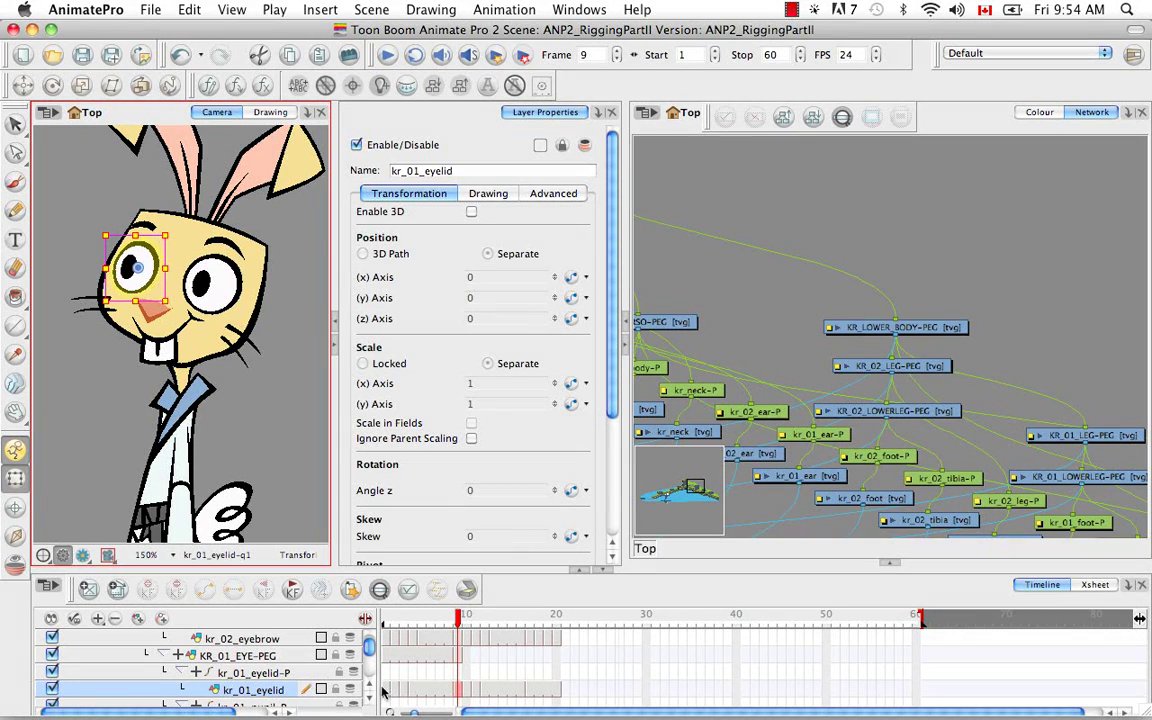
right_click(460, 692)
click(502, 566)
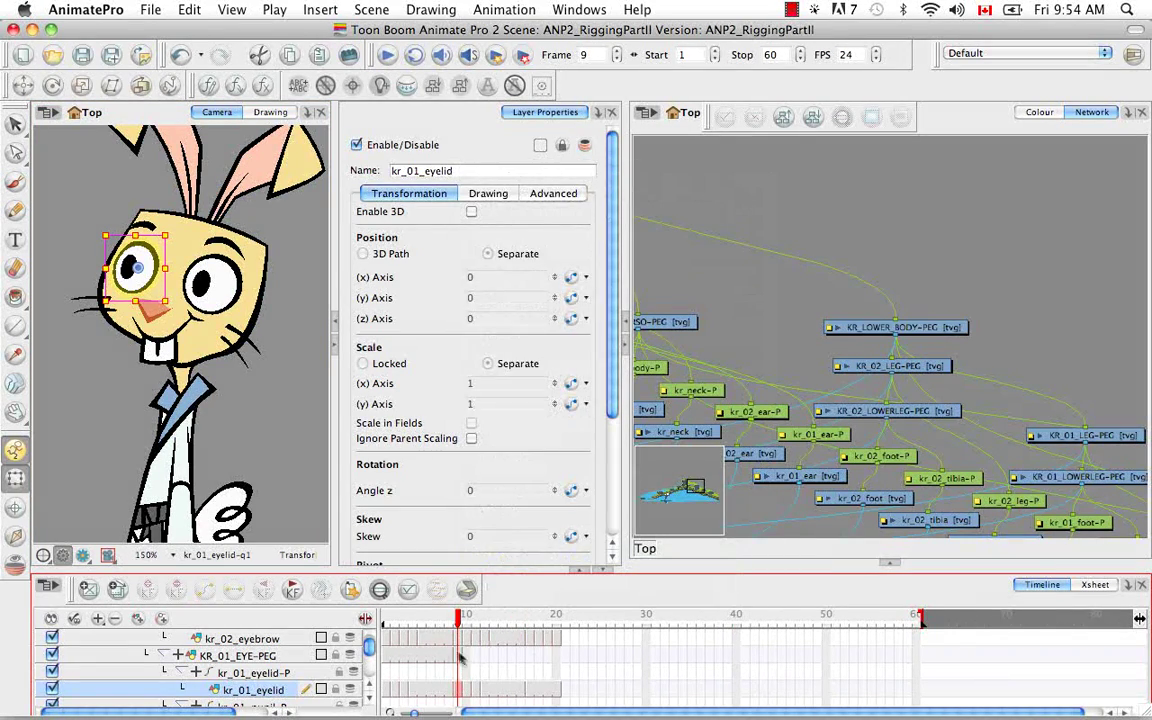
key(alt+super+b)
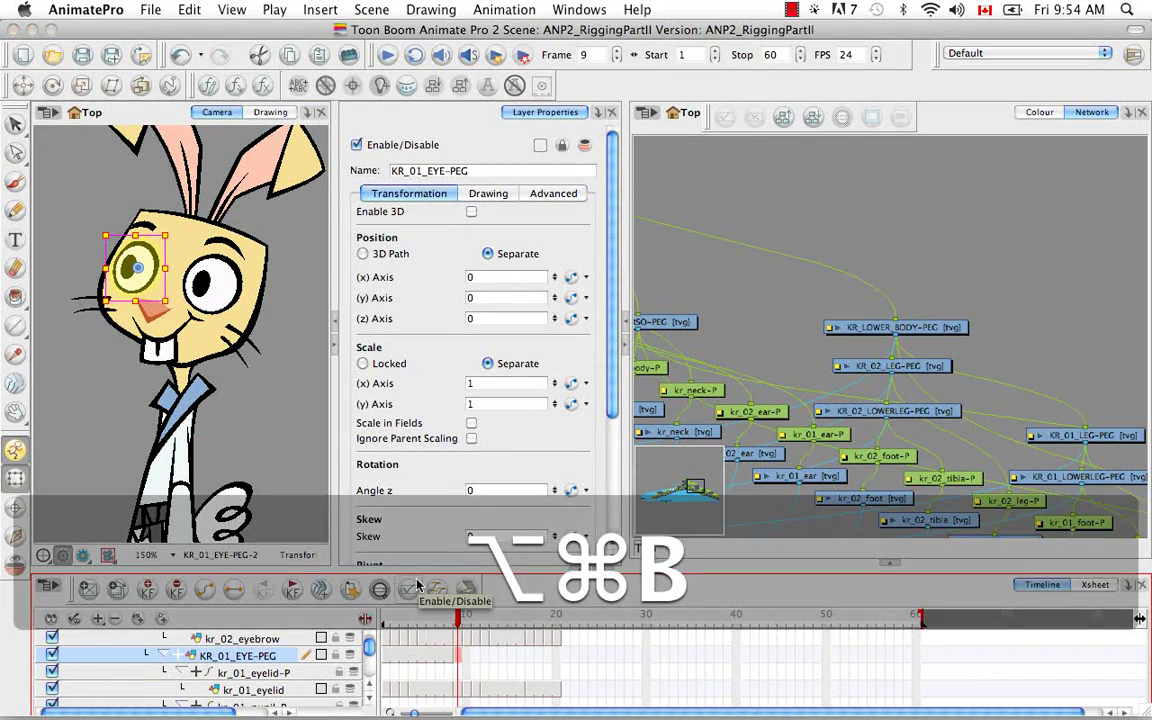
Step: Create a new drawing at frame 9 on KR_02_EYE-PEG and apply the kr_02_eyelid pivot to it with Paste Special Again
scroll(365, 690, down, 5)
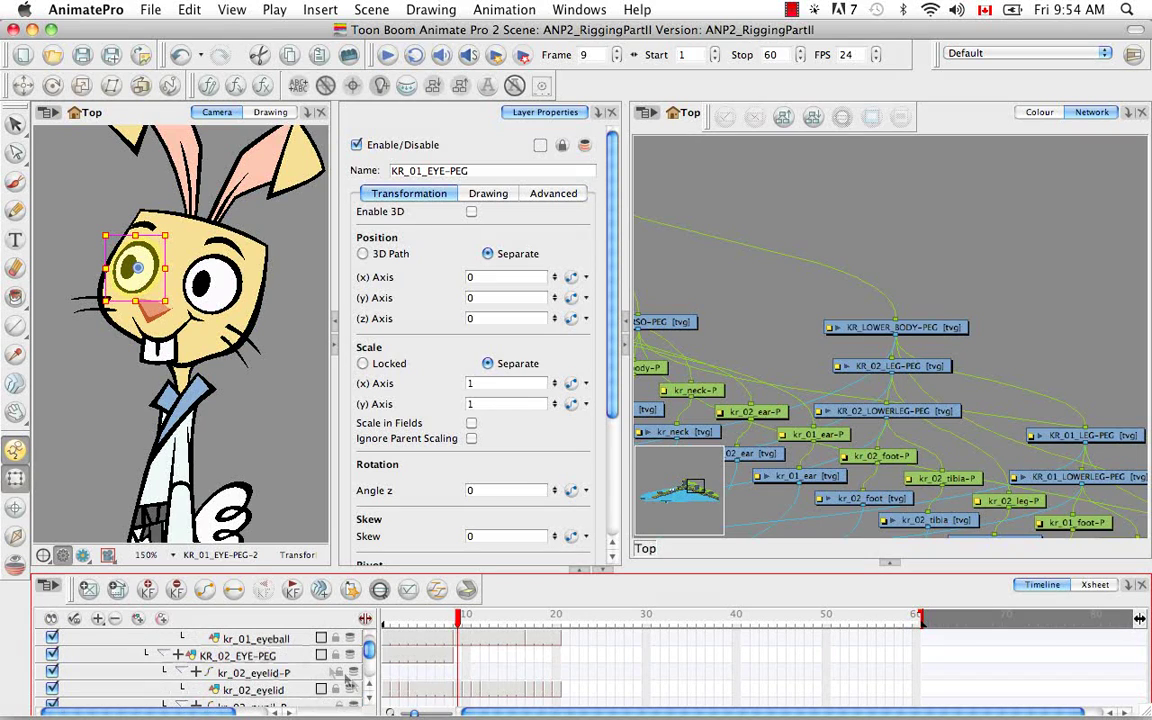
click(461, 691)
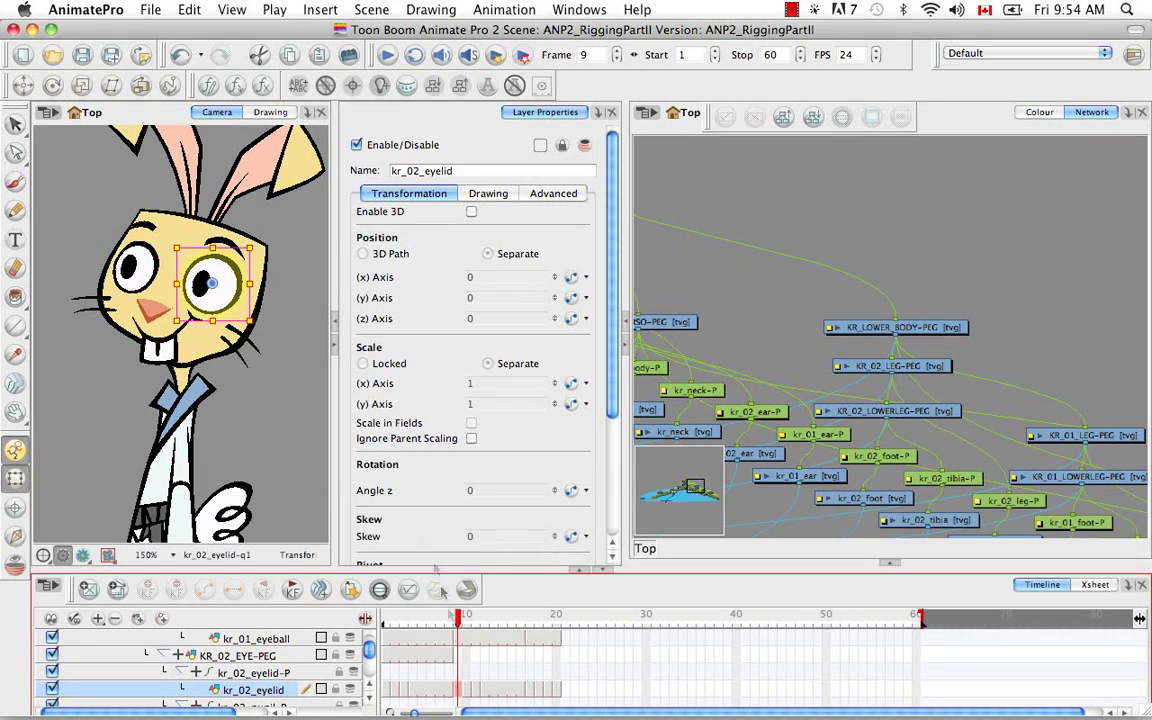
key(alt+super+b)
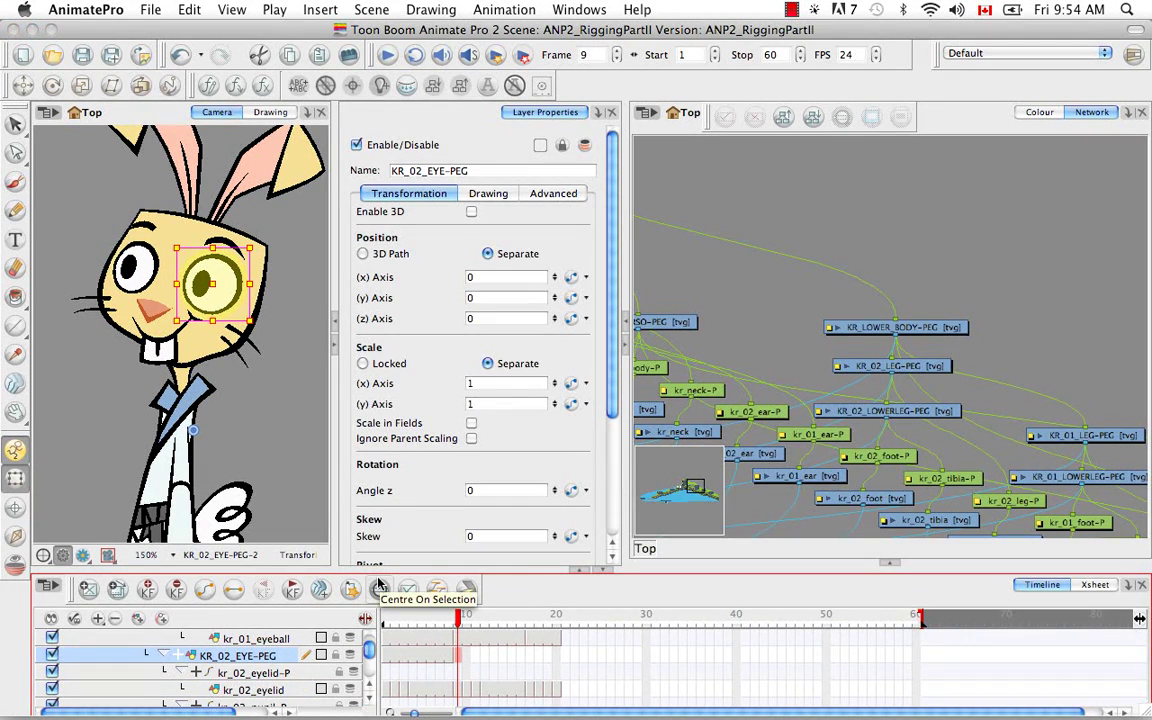
Step: Select the rabbit's kr_body drawing and copy its timeline cell at frame 9
scroll(370, 703, down, 3)
scroll(370, 703, down, 6)
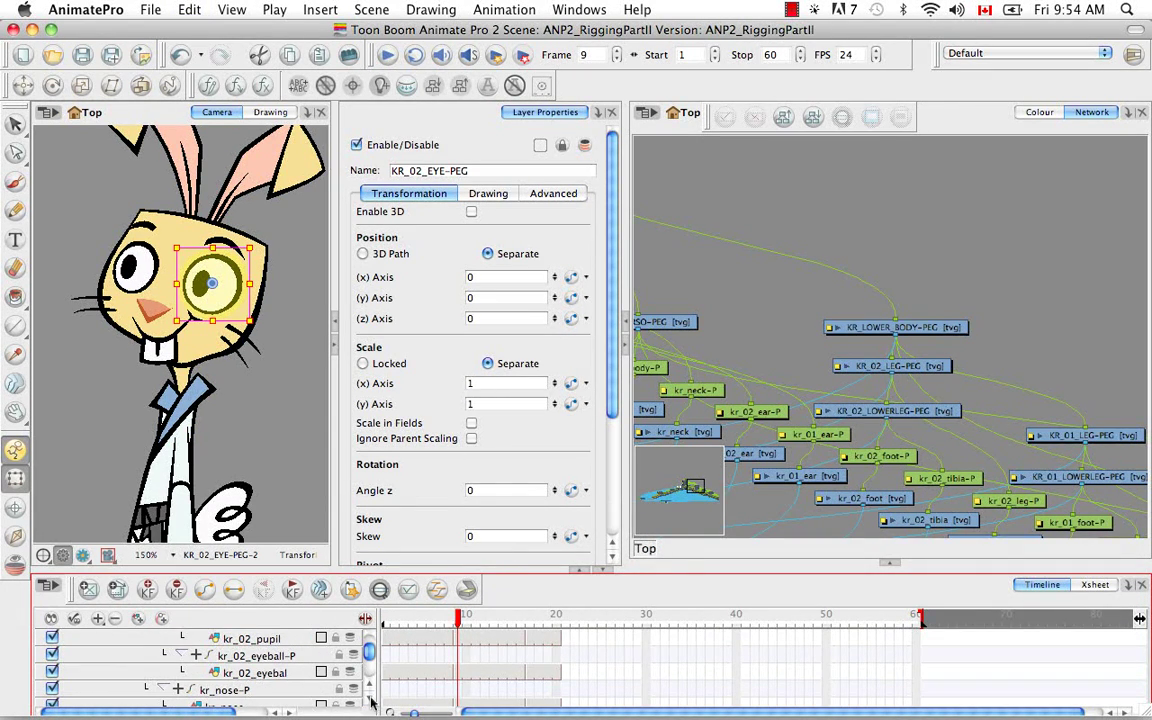
scroll(370, 703, down, 8)
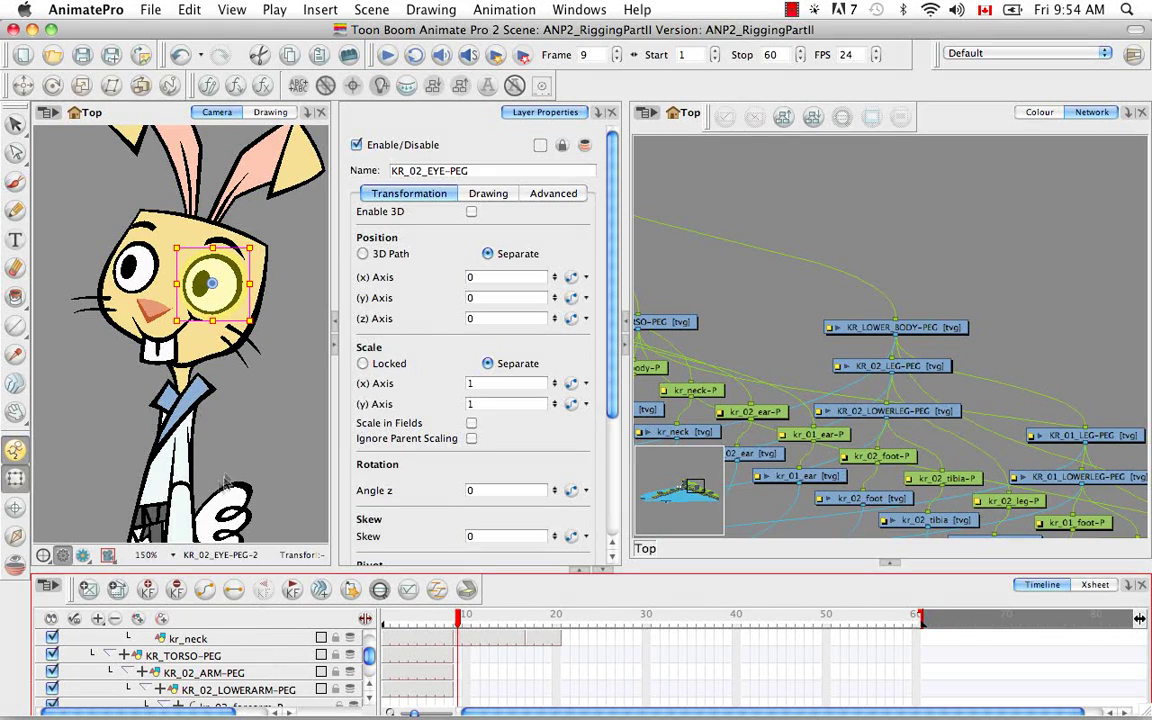
click(195, 442)
drag(240, 489, 260, 321)
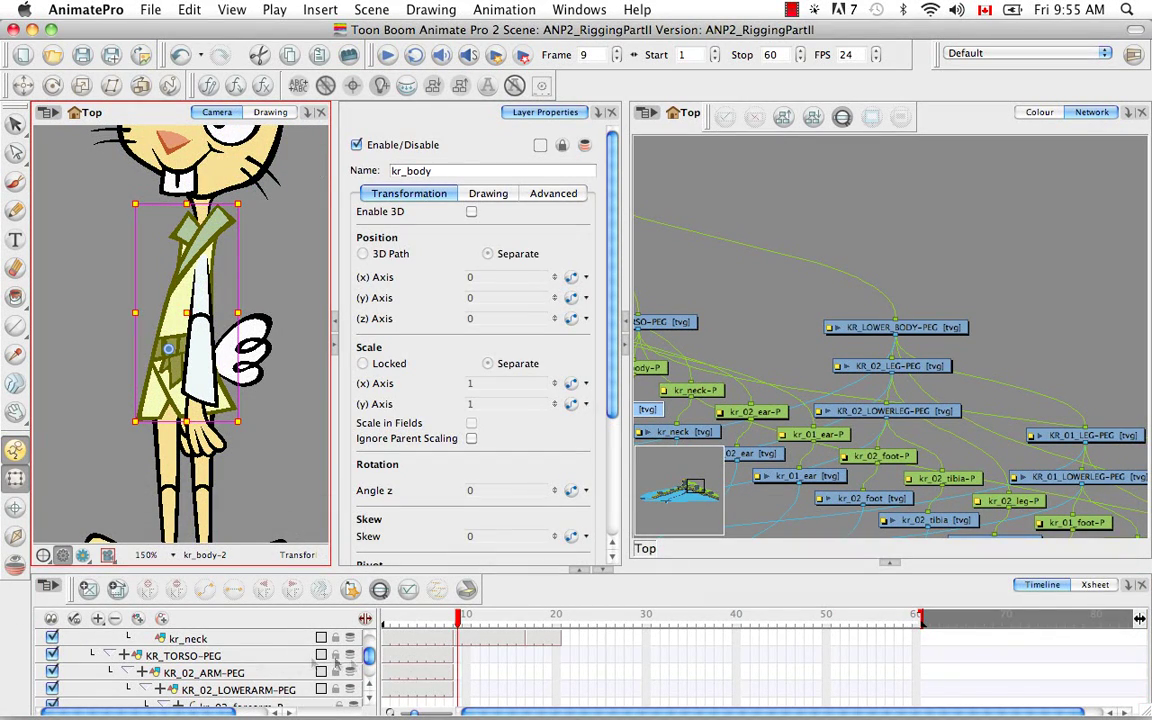
click(379, 590)
click(379, 591)
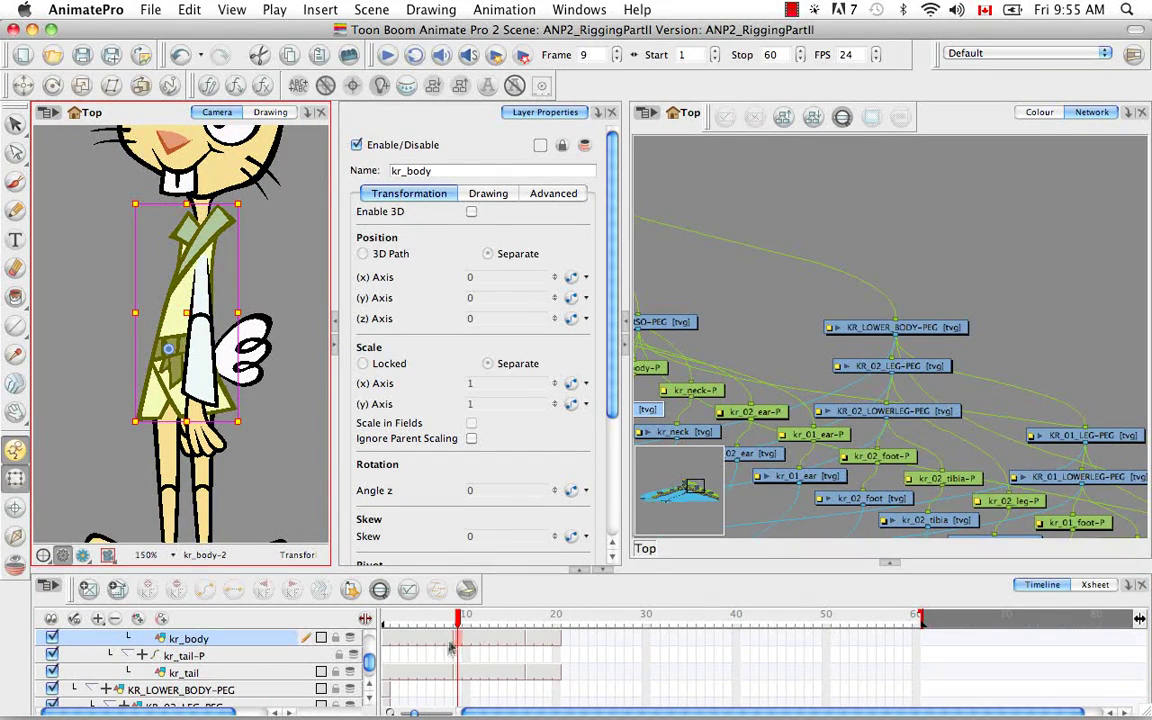
right_click(459, 632)
click(487, 508)
Step: Create new drawings at frame 9 on KR_TORSO-PEG, KR_02_ARM-PEG and KR_02_LOWERARM-PEG, and apply the copied body pivot to the torso peg
scroll(370, 686, down, 5)
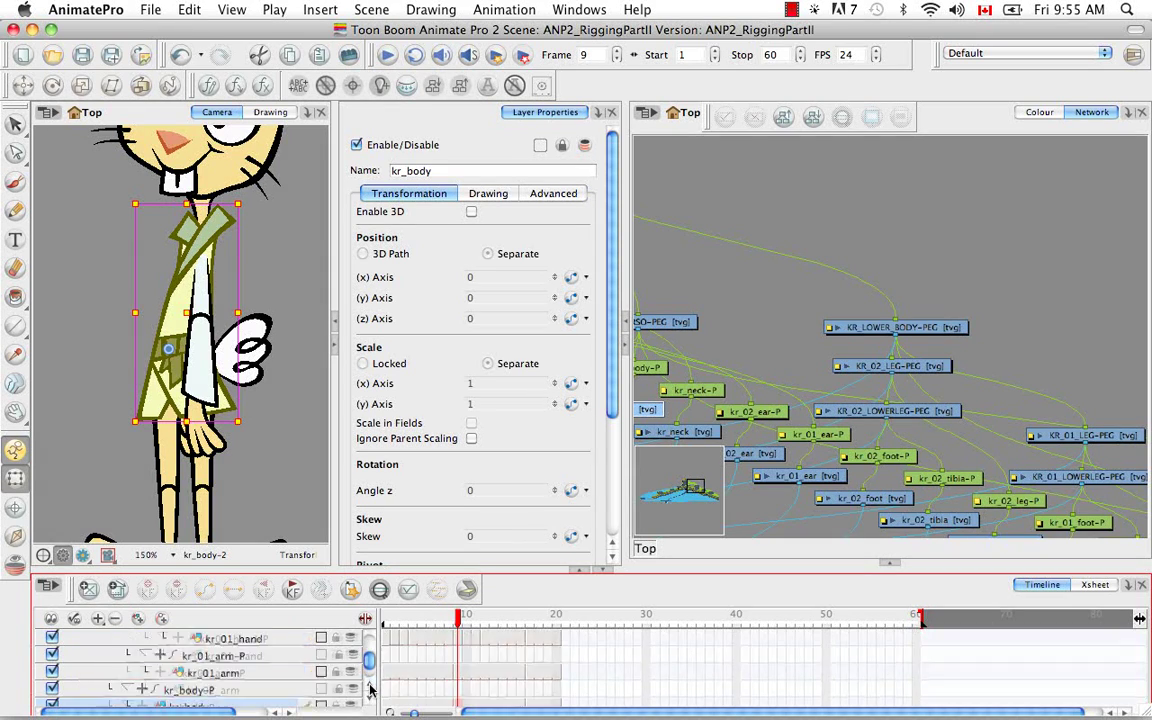
scroll(370, 686, up, 5)
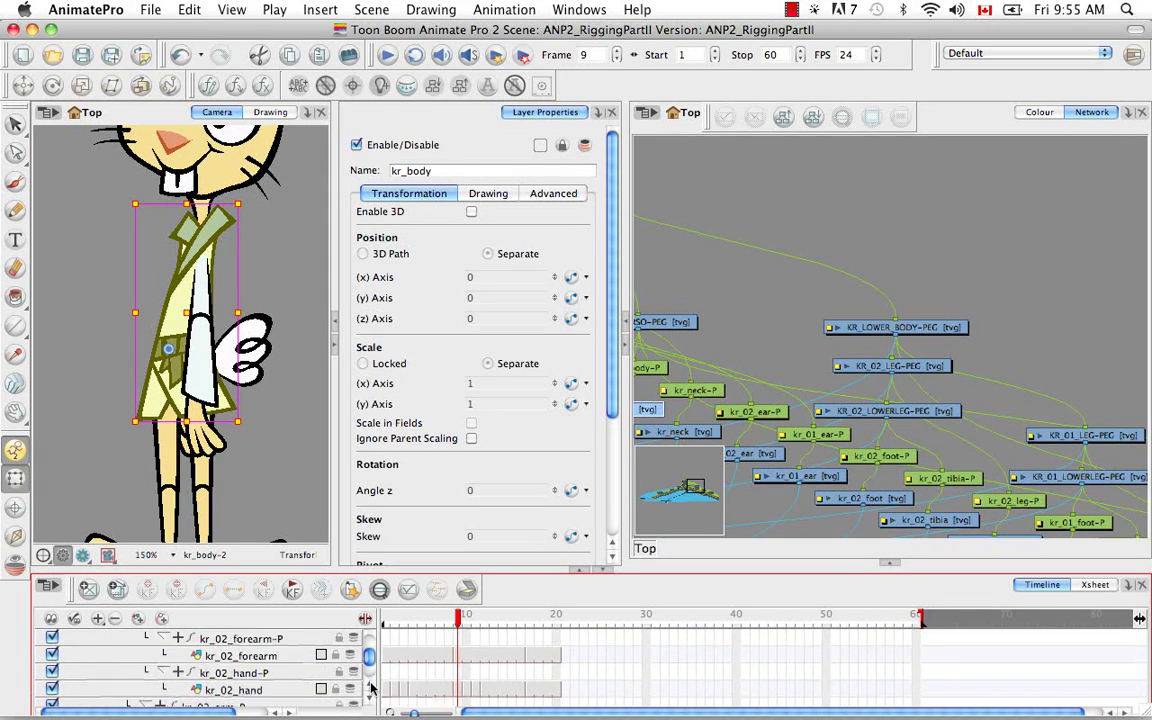
drag(459, 637, 459, 672)
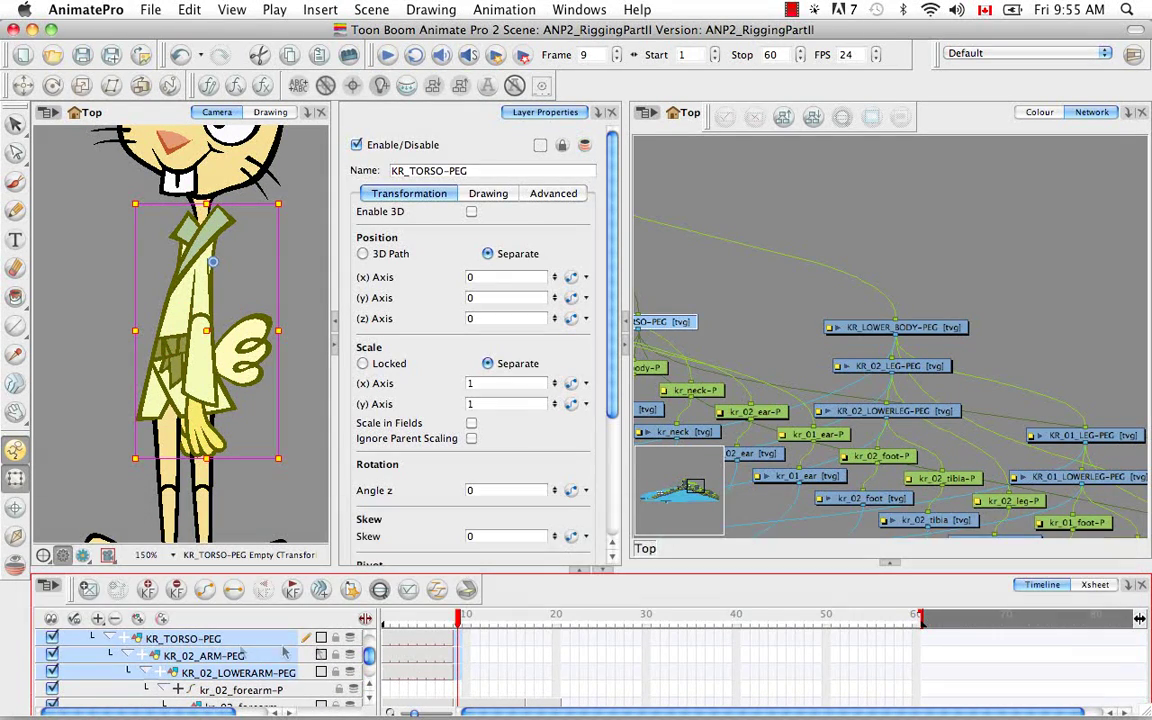
click(467, 655)
click(458, 638)
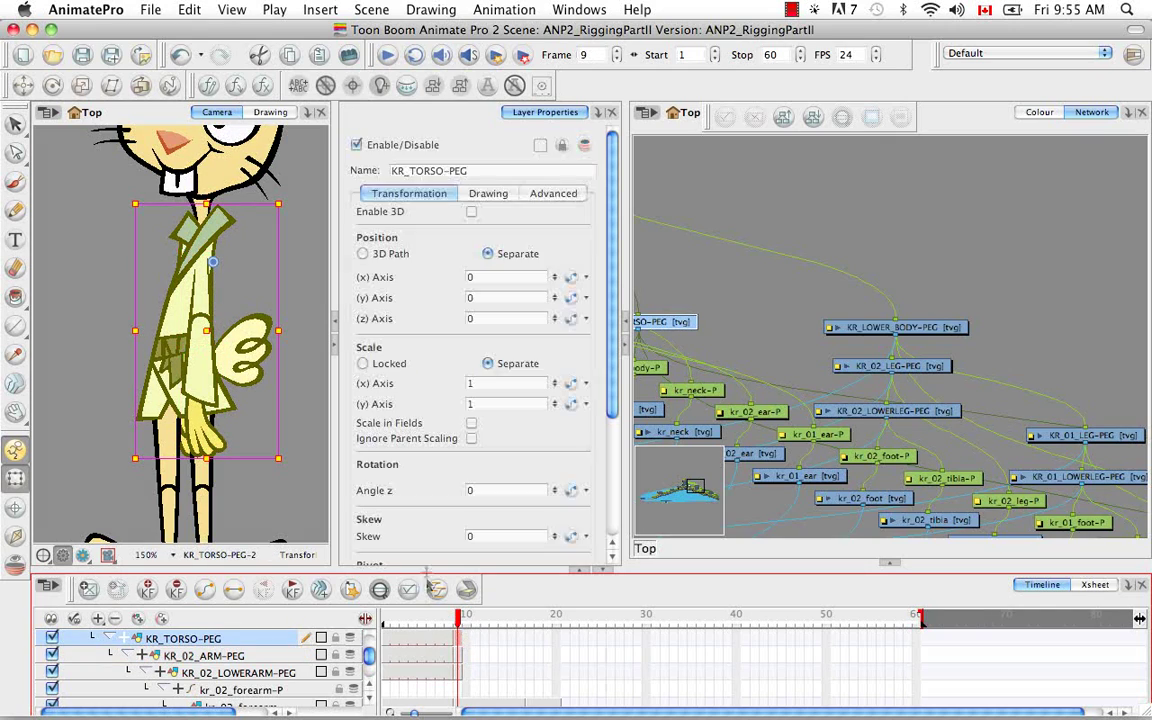
click(462, 656)
Step: Copy the kr_02_arm cell at frame 9 and apply its pivot to KR_02_ARM-PEG with Paste Special Again
click(262, 391)
click(204, 291)
click(379, 590)
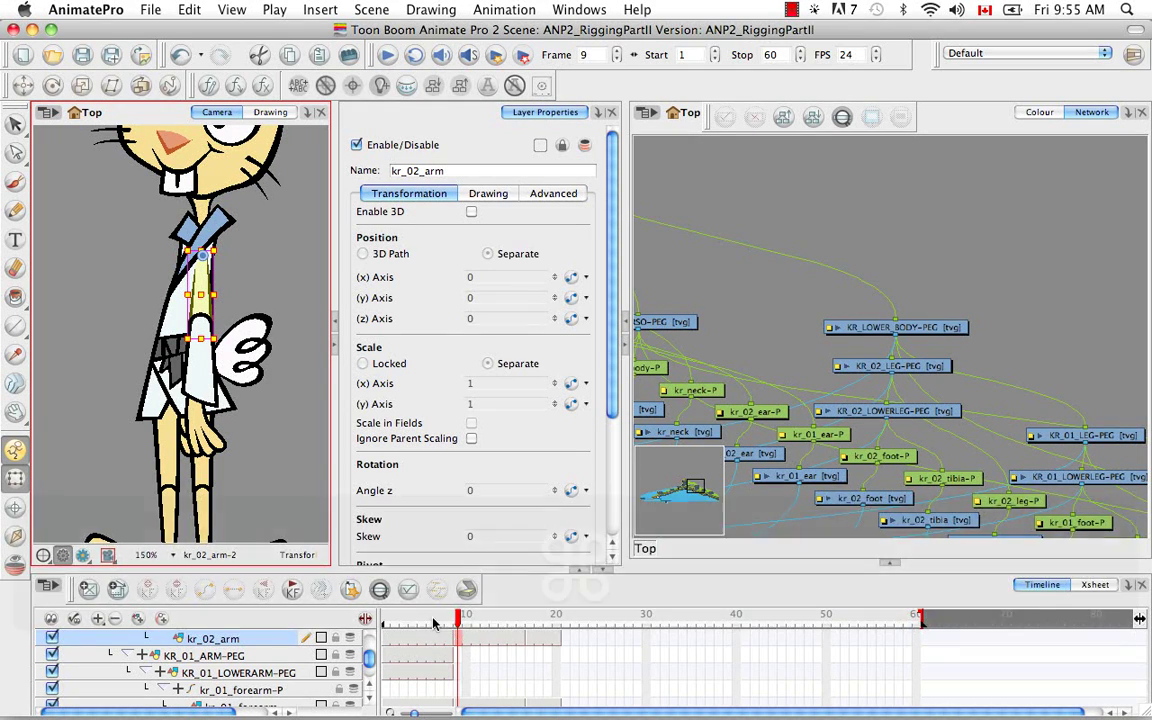
key(super+c)
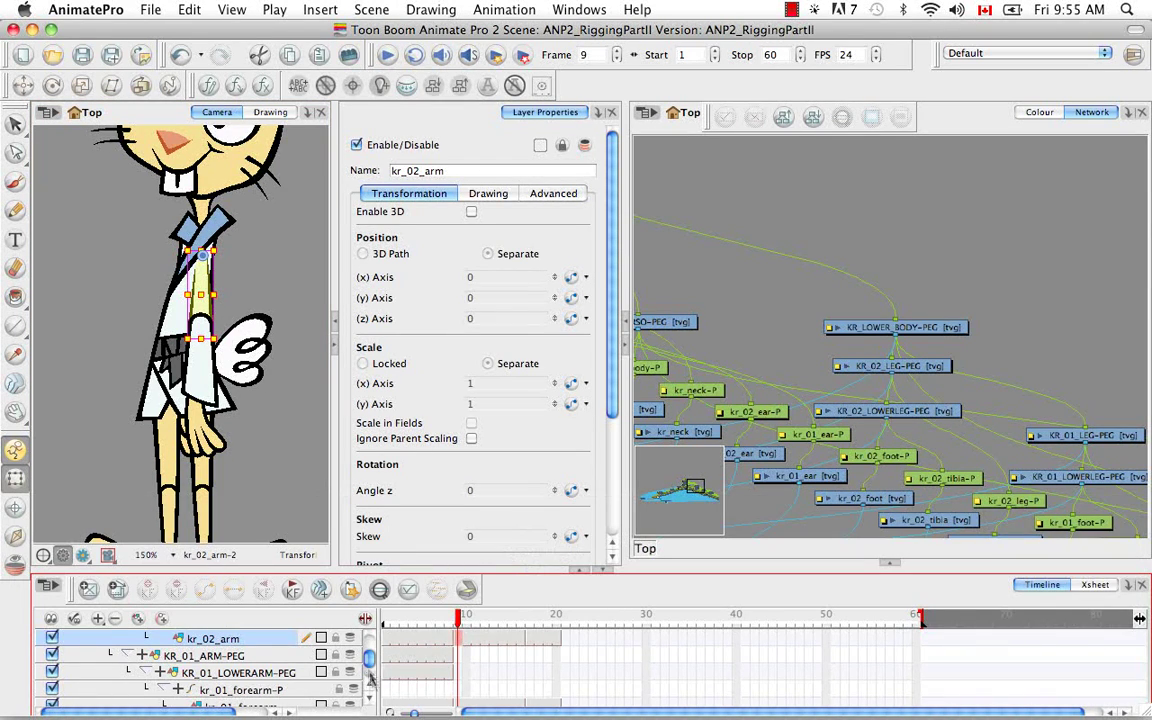
scroll(371, 688, up, 5)
click(371, 685)
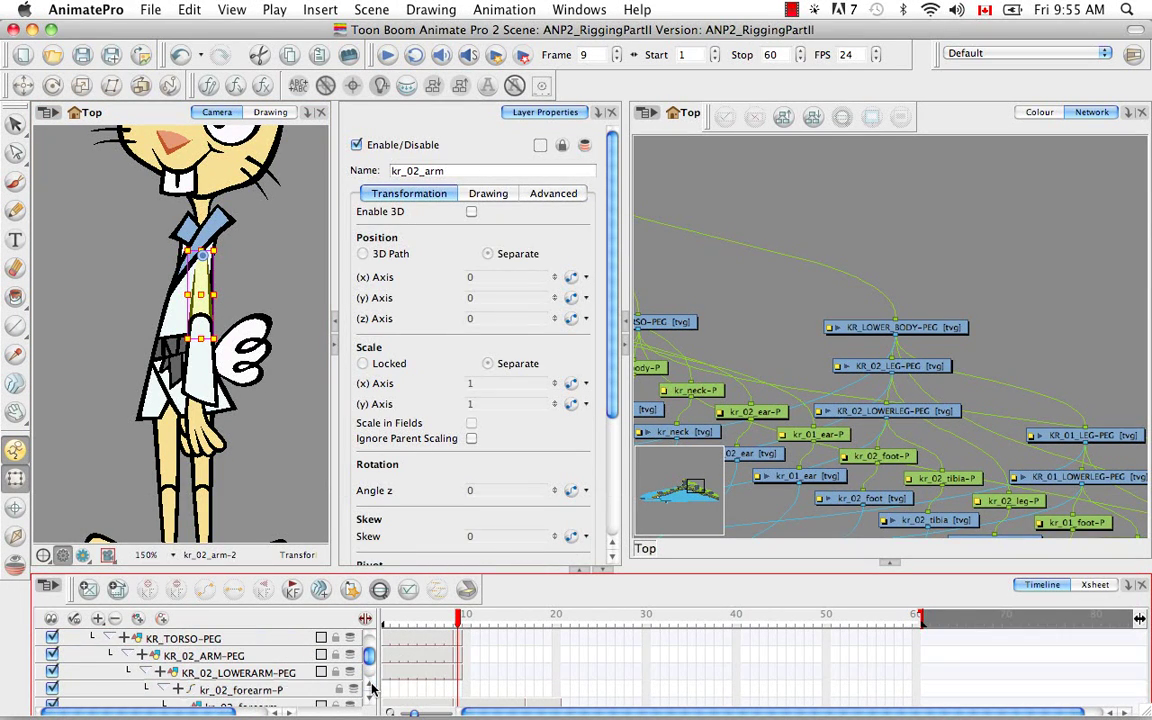
click(458, 656)
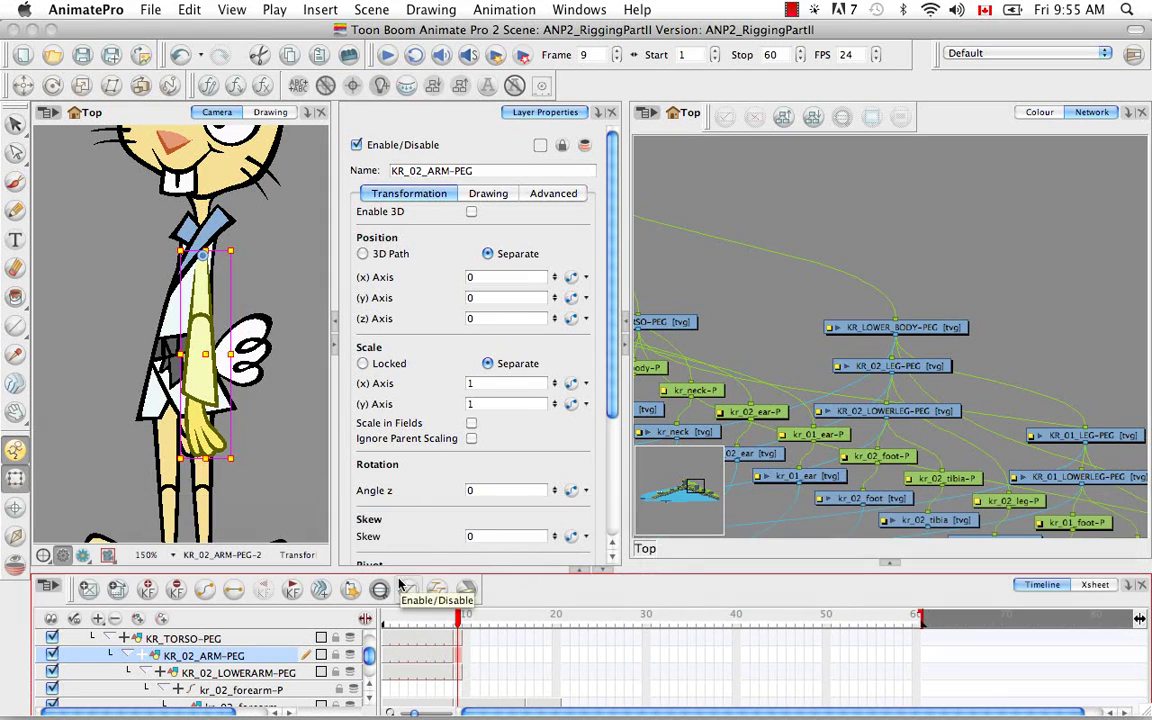
Step: Copy the kr_02_forearm cell at frame 9 and apply its pivot to KR_02_LOWERARM-PEG with Paste Special Again
click(458, 672)
click(268, 474)
click(203, 362)
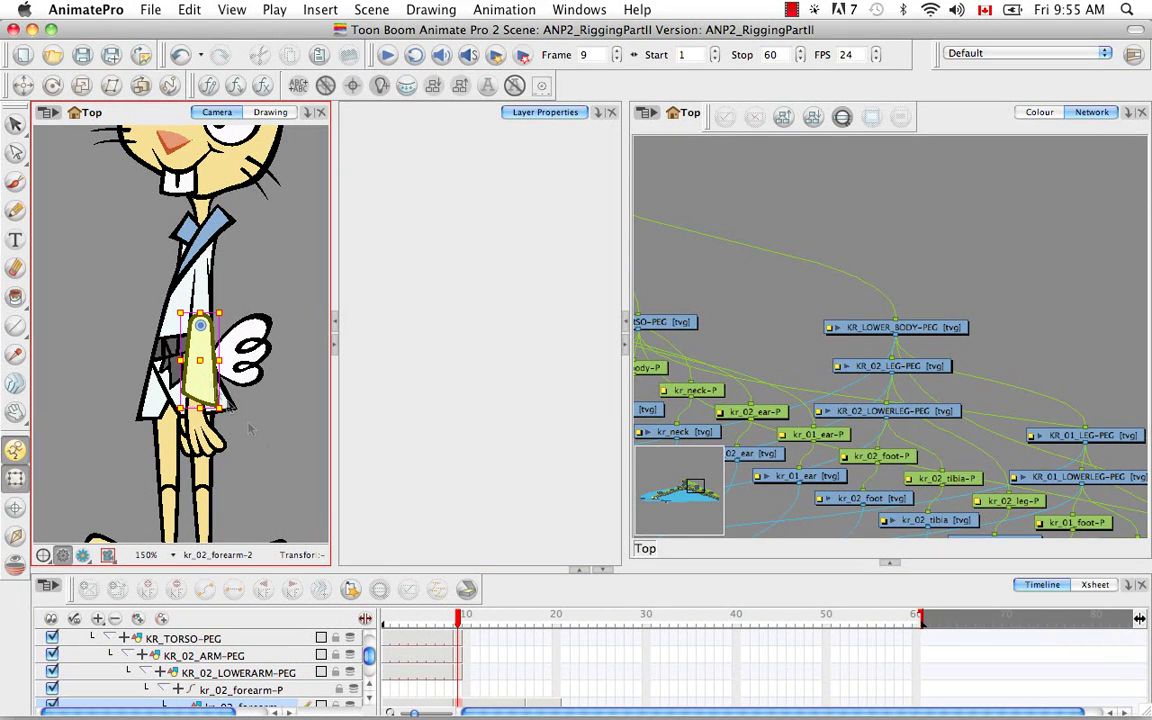
click(379, 589)
click(460, 642)
key(super+c)
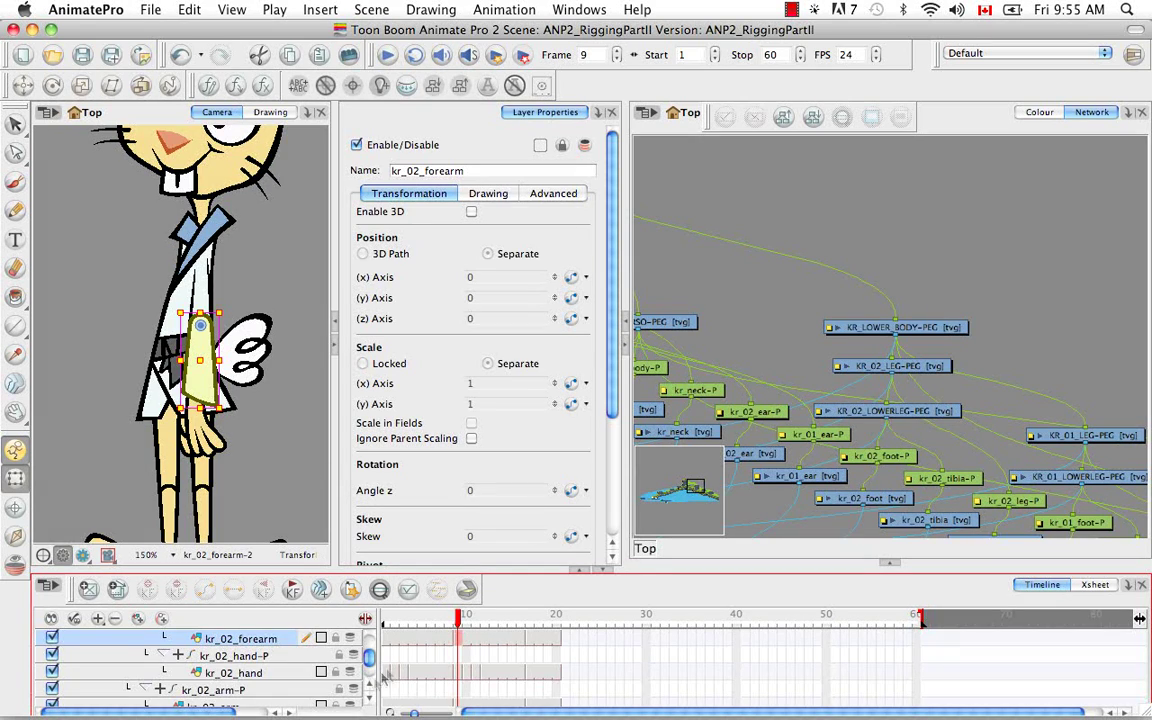
scroll(340, 650, up, 3)
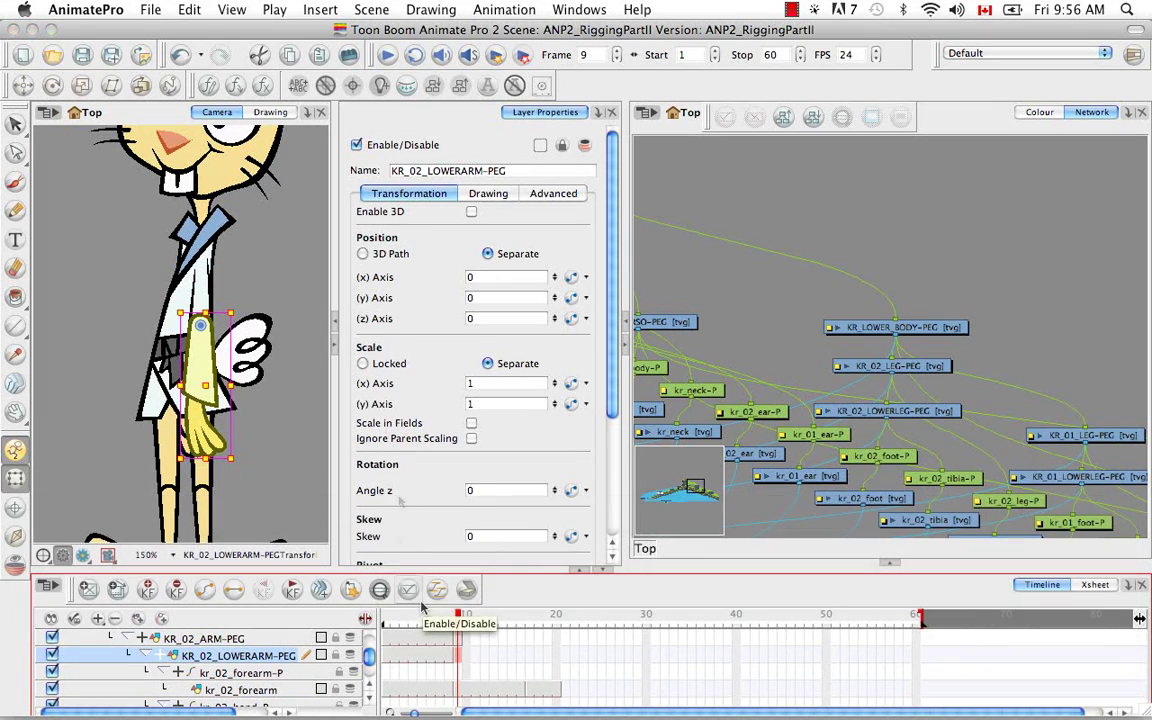
Step: Create new drawings at frame 9 on KR_01_ARM-PEG and KR_01_LOWERARM-PEG
scroll(371, 695, down, 3)
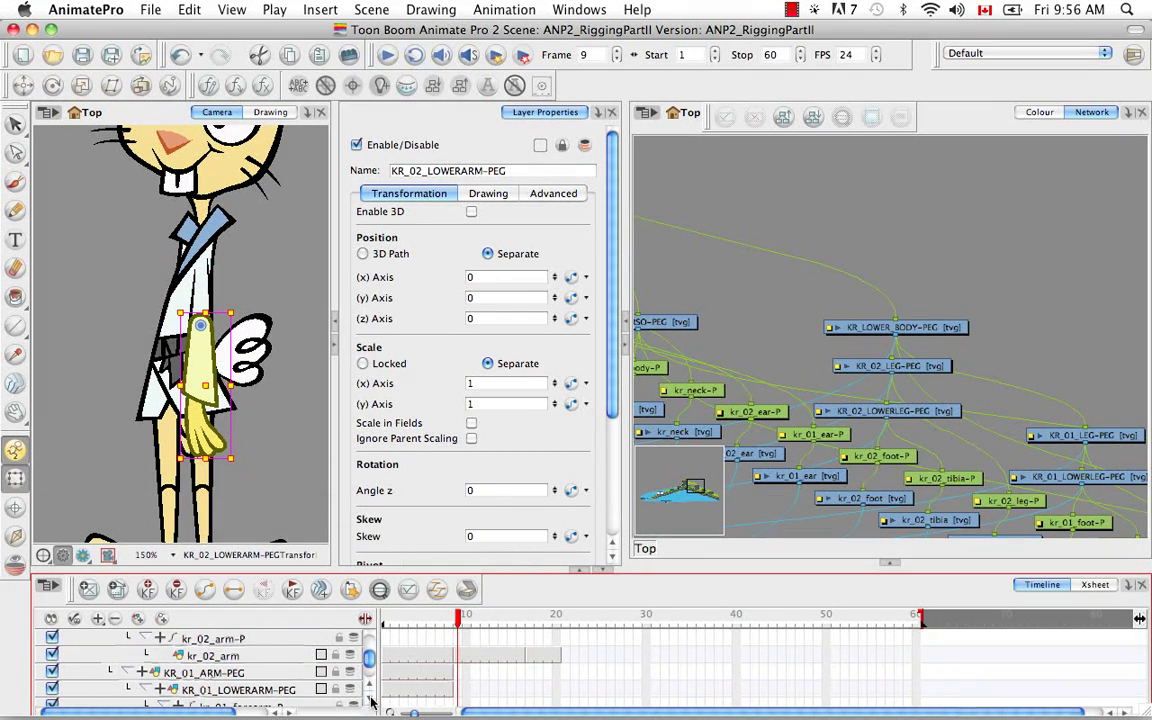
click(460, 674)
shift+click(459, 690)
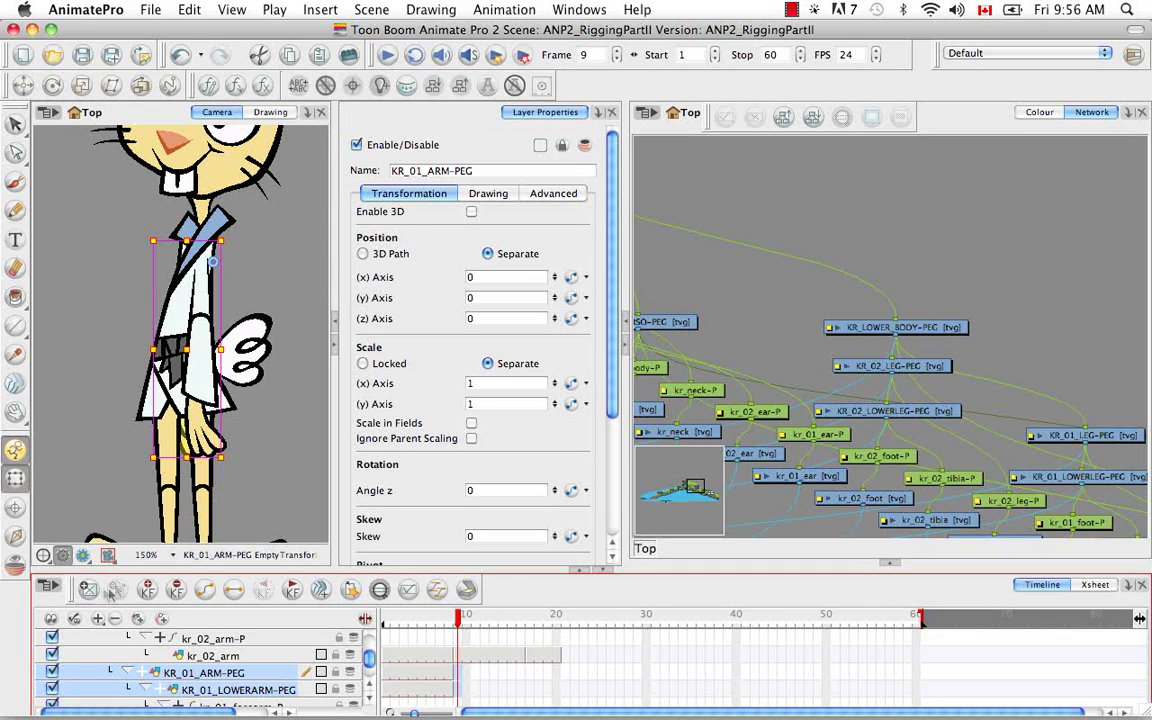
click(88, 589)
click(463, 690)
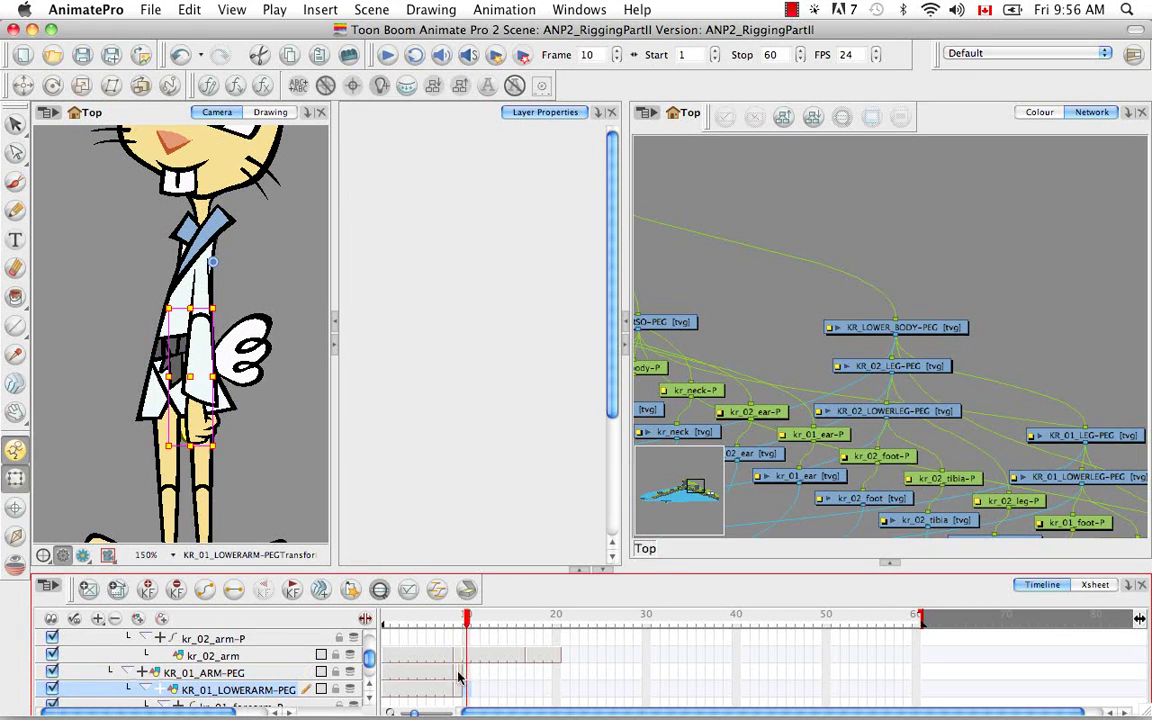
click(455, 672)
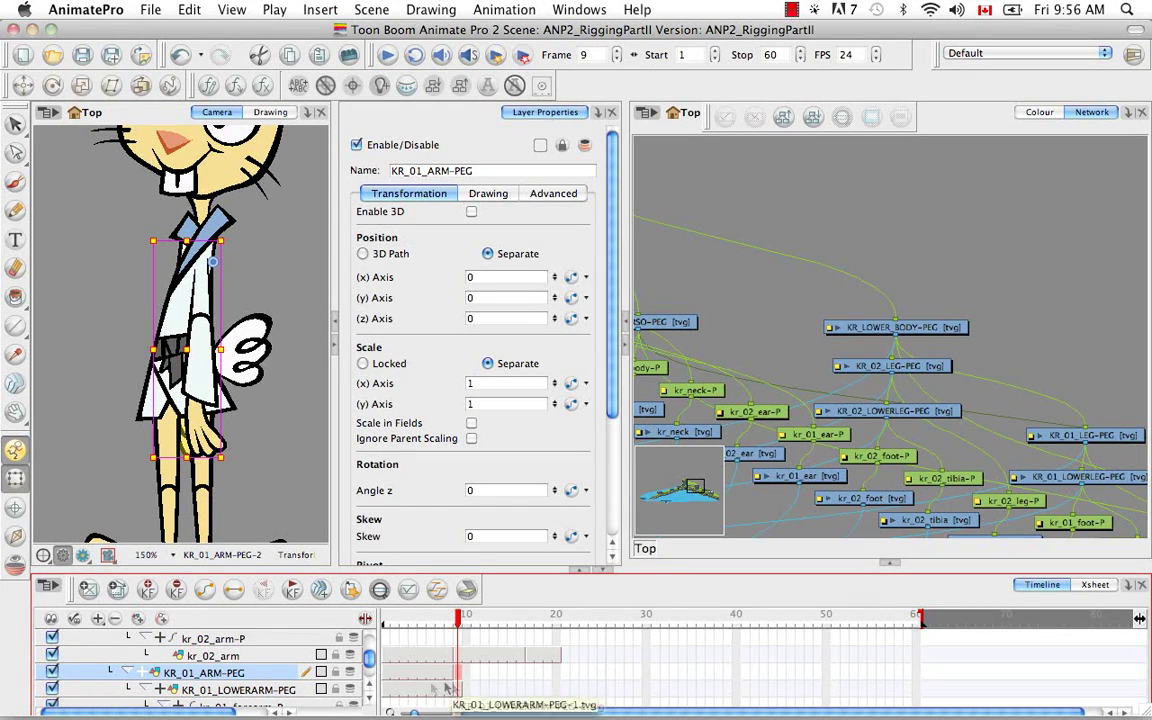
Step: Copy the kr_01_arm cell at frame 9 and apply its pivot to KR_01_ARM-PEG with Paste Special Again
click(369, 700)
click(369, 700)
click(369, 702)
click(369, 702)
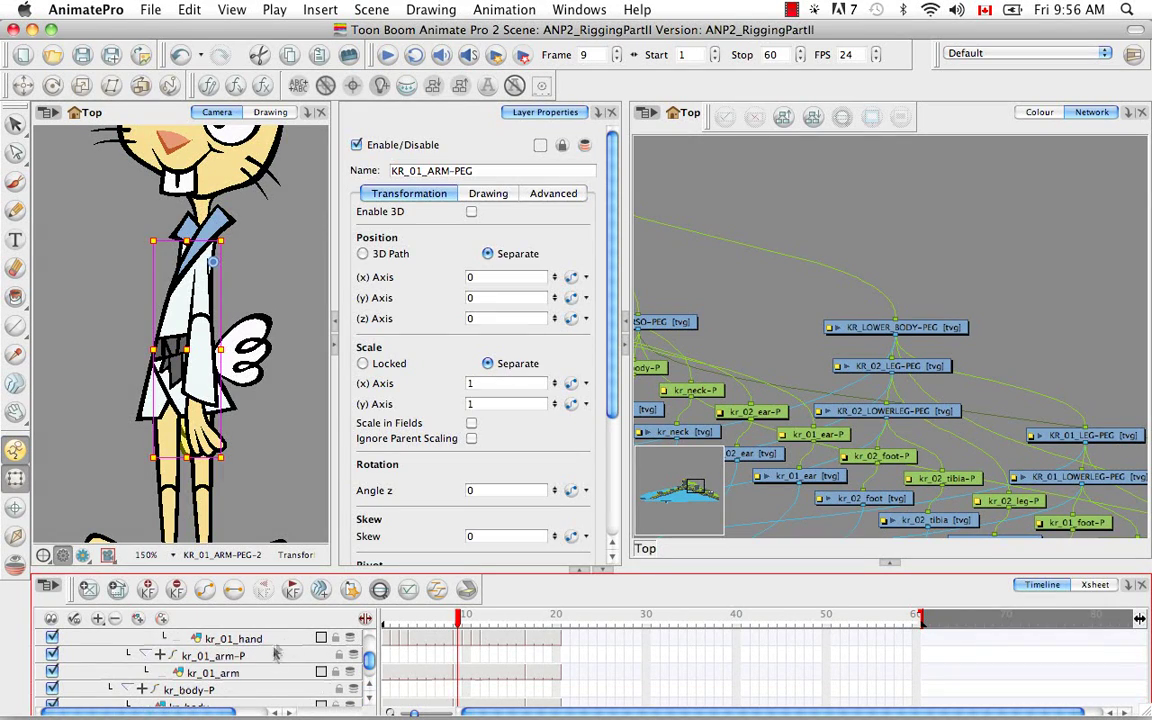
click(456, 672)
right_click(460, 672)
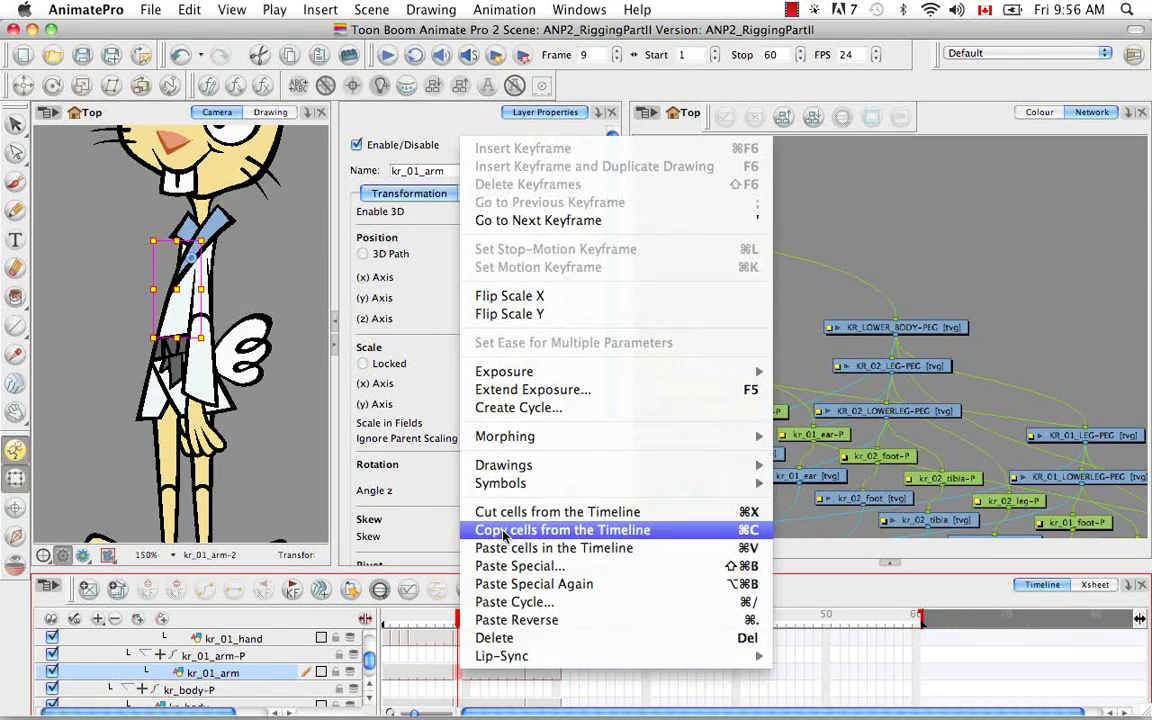
click(520, 480)
scroll(368, 660, up, 6)
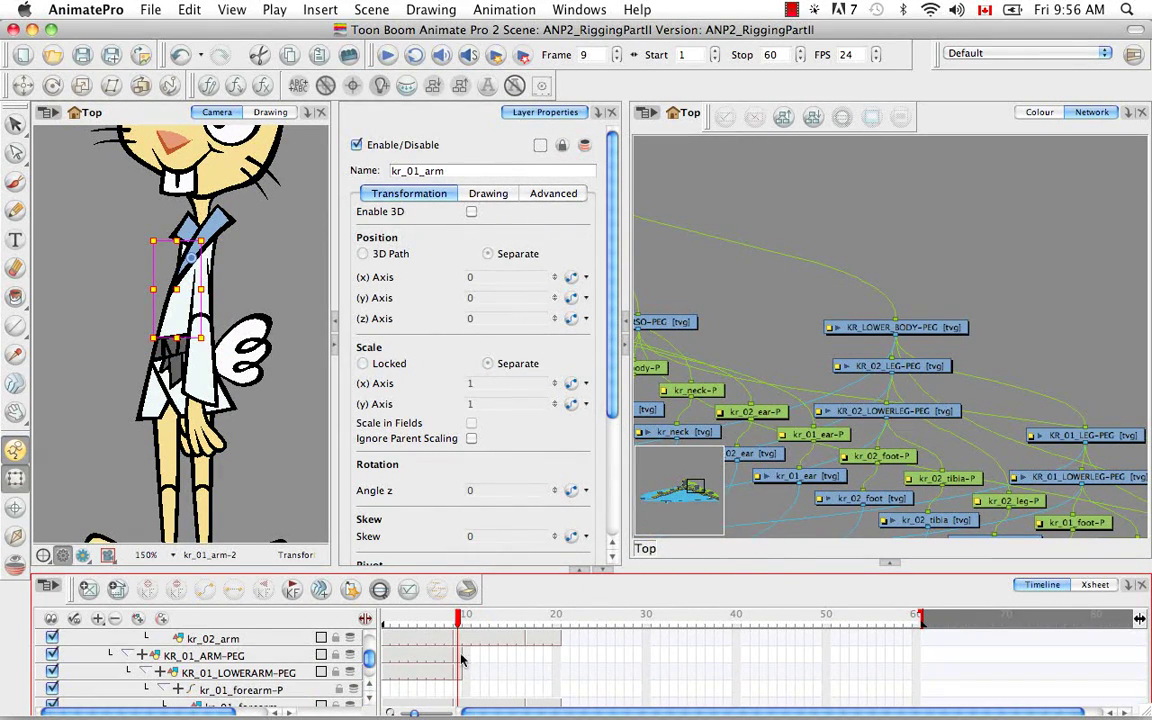
click(205, 655)
key(alt+super+v)
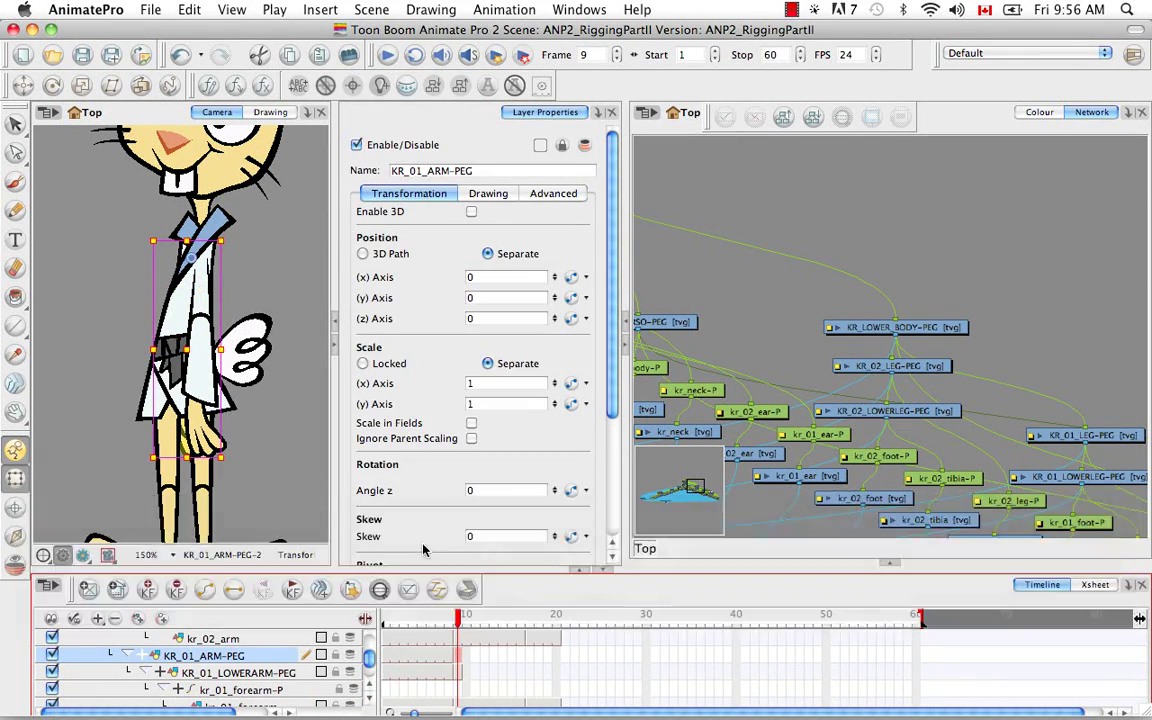
Step: Copy the kr_01_forearm cell at frame 9 and apply its pivot to KR_01_LOWERARM-PEG with Paste Special Again
click(369, 700)
click(369, 700)
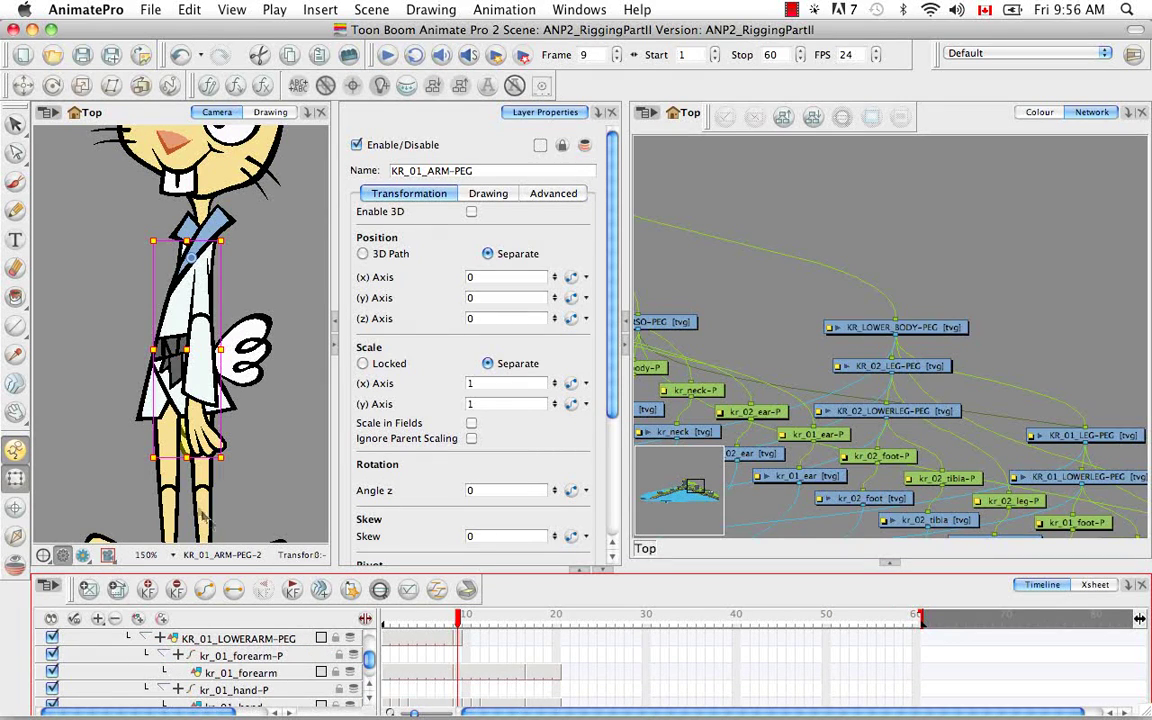
click(369, 701)
click(369, 701)
click(369, 701)
click(369, 700)
click(369, 700)
click(369, 700)
click(369, 700)
click(370, 688)
click(370, 688)
click(370, 688)
click(370, 688)
click(458, 656)
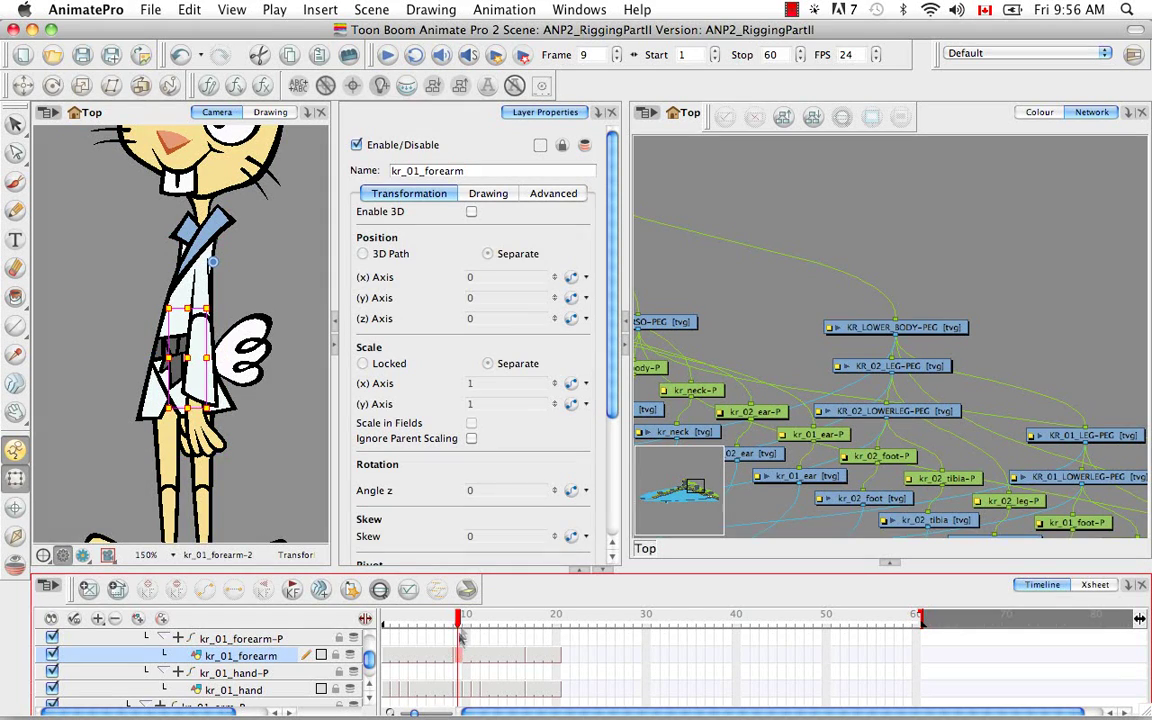
key(super+c)
scroll(438, 680, up, 2)
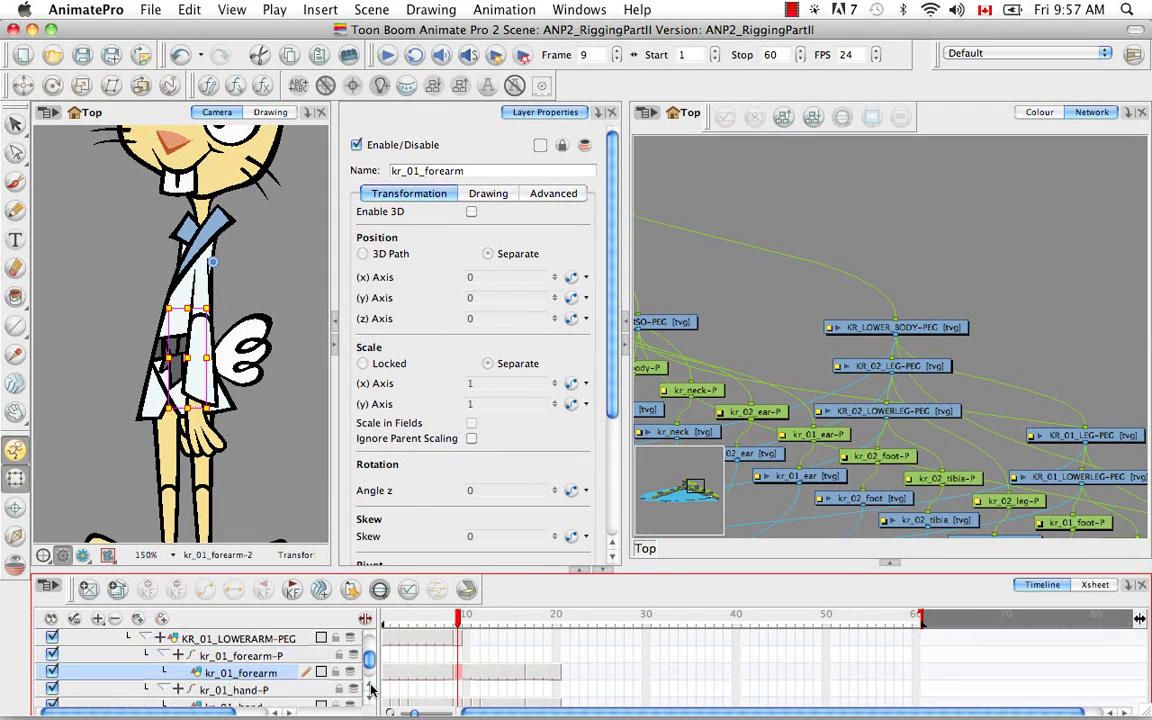
click(458, 656)
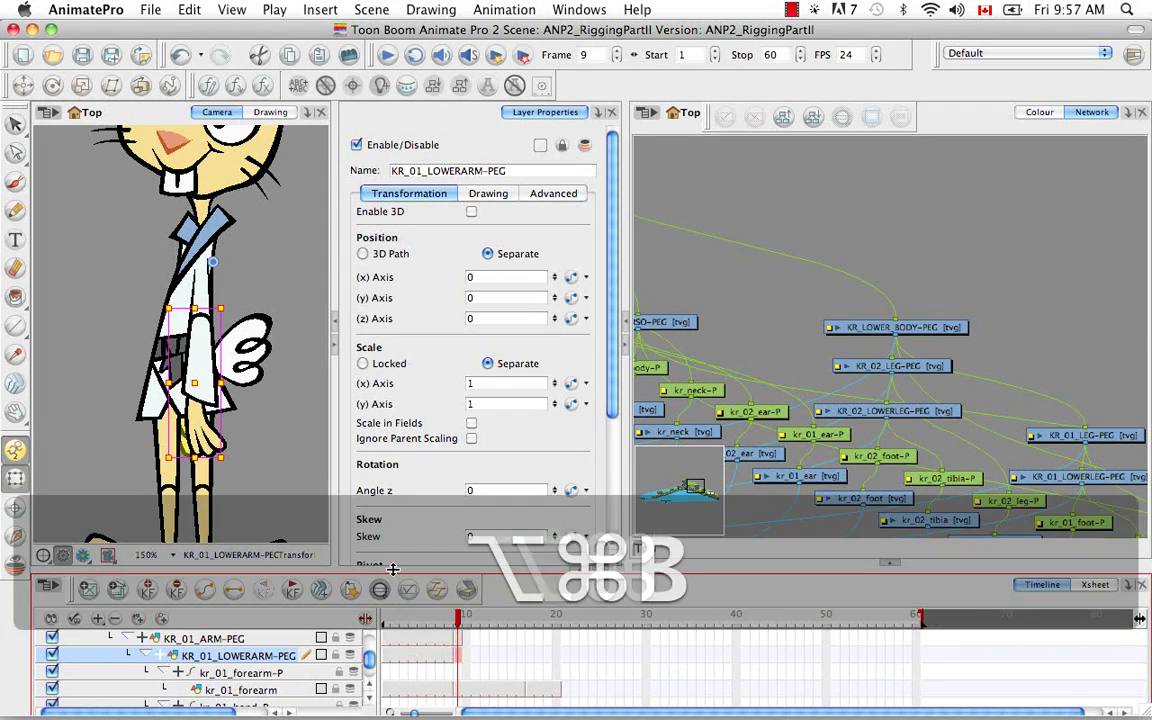
Step: Move the kr_01_forearm drawing's pivot to the arm's elbow at frame 9
click(458, 690)
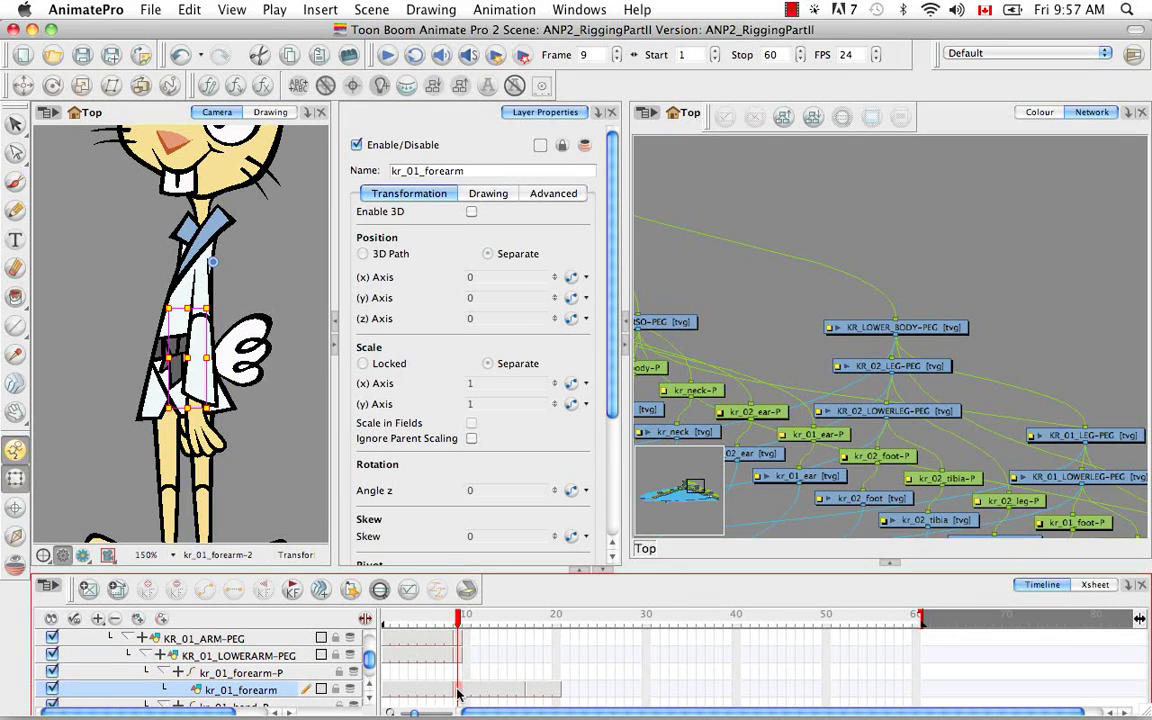
click(15, 507)
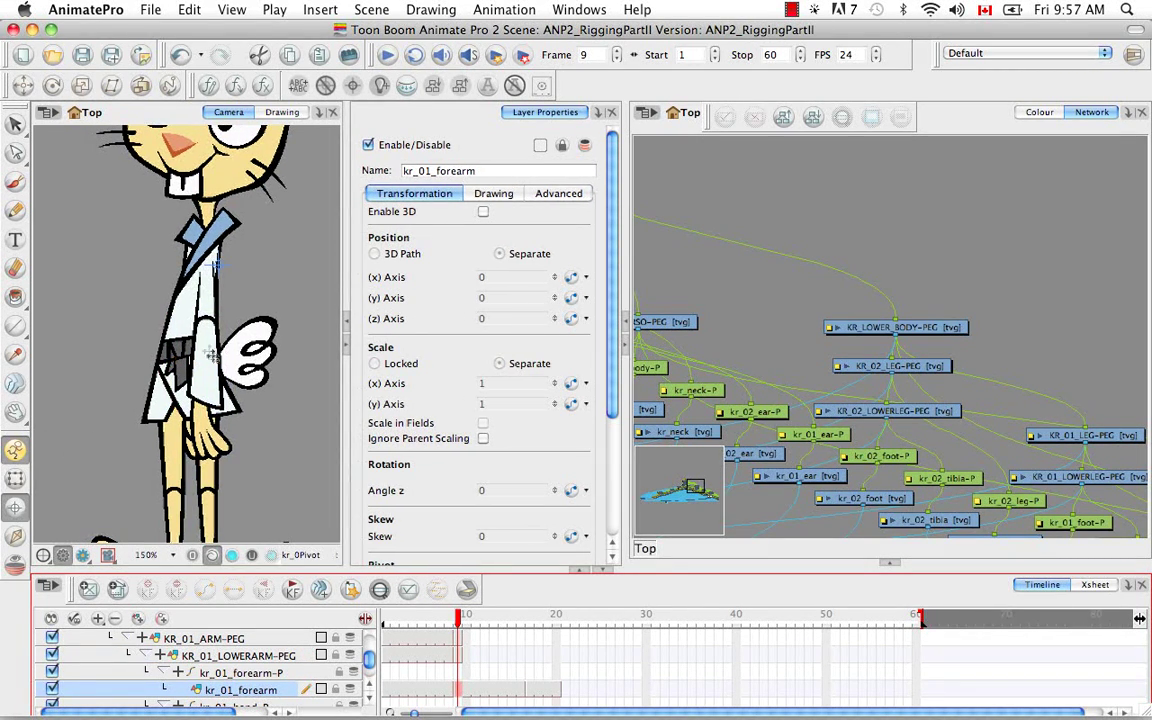
click(185, 325)
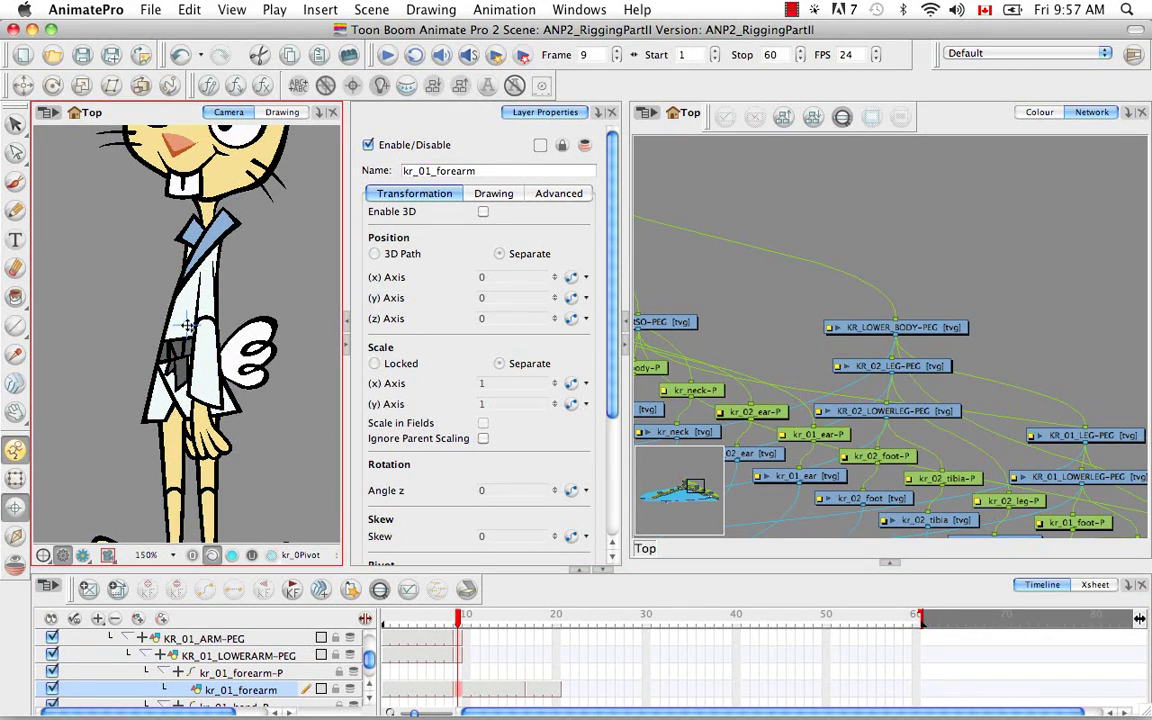
click(15, 478)
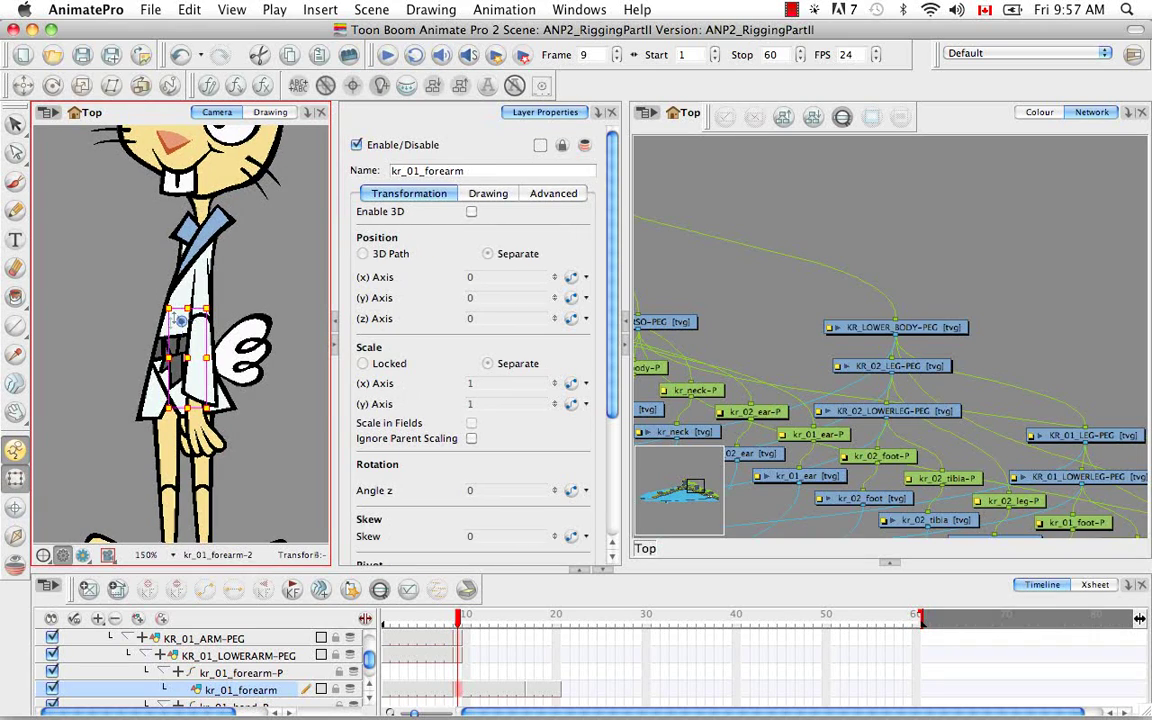
Step: Hide the kr_body layer so the arms behind the coat are exposed
click(186, 294)
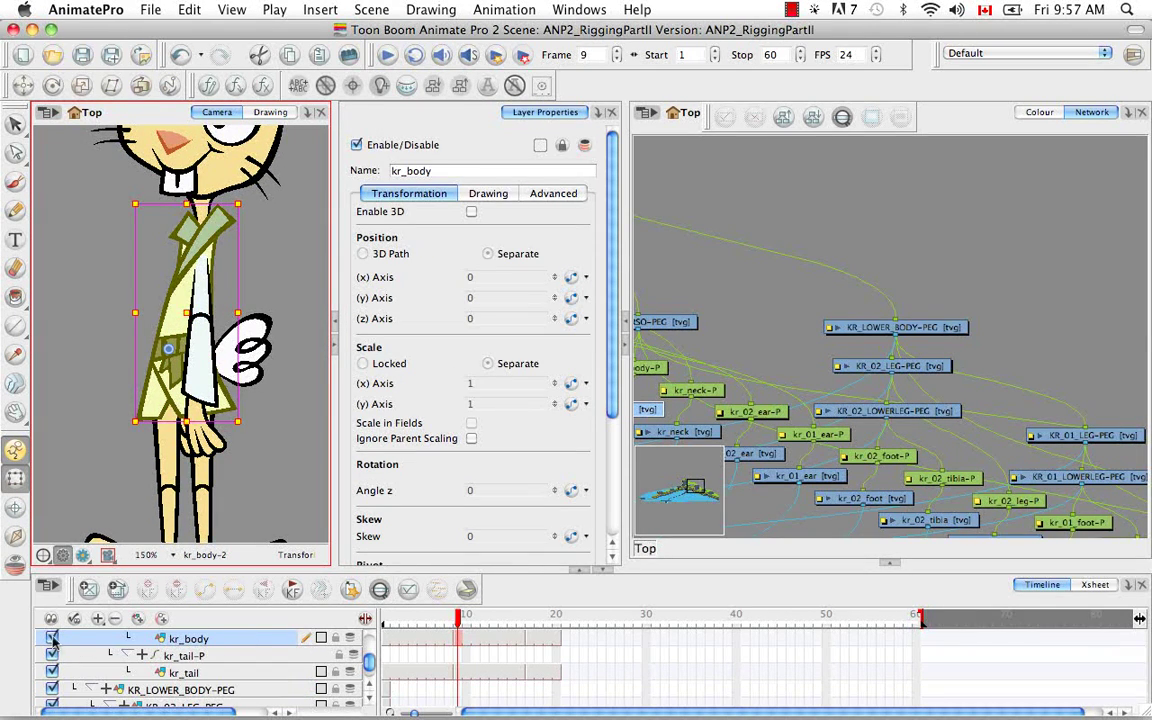
click(52, 636)
scroll(368, 692, up, 2)
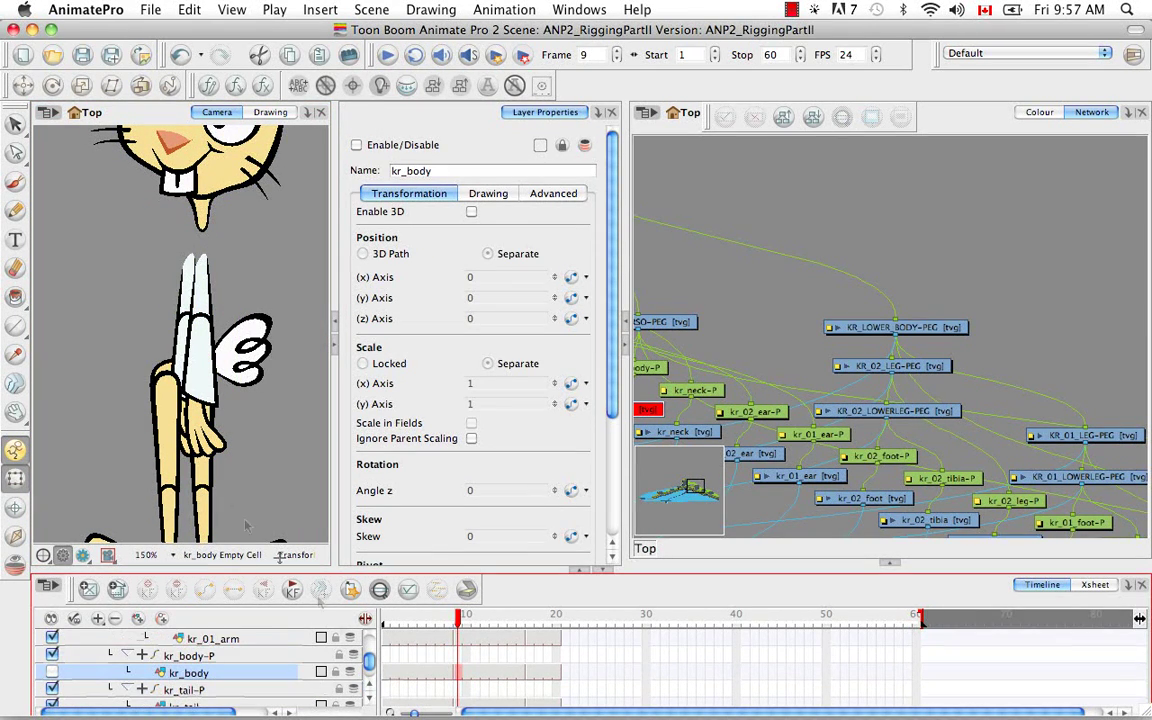
Step: Reposition the kr_01_forearm drawing's pivot at frame 9 onto the centre of the elbow joint
click(170, 284)
click(182, 360)
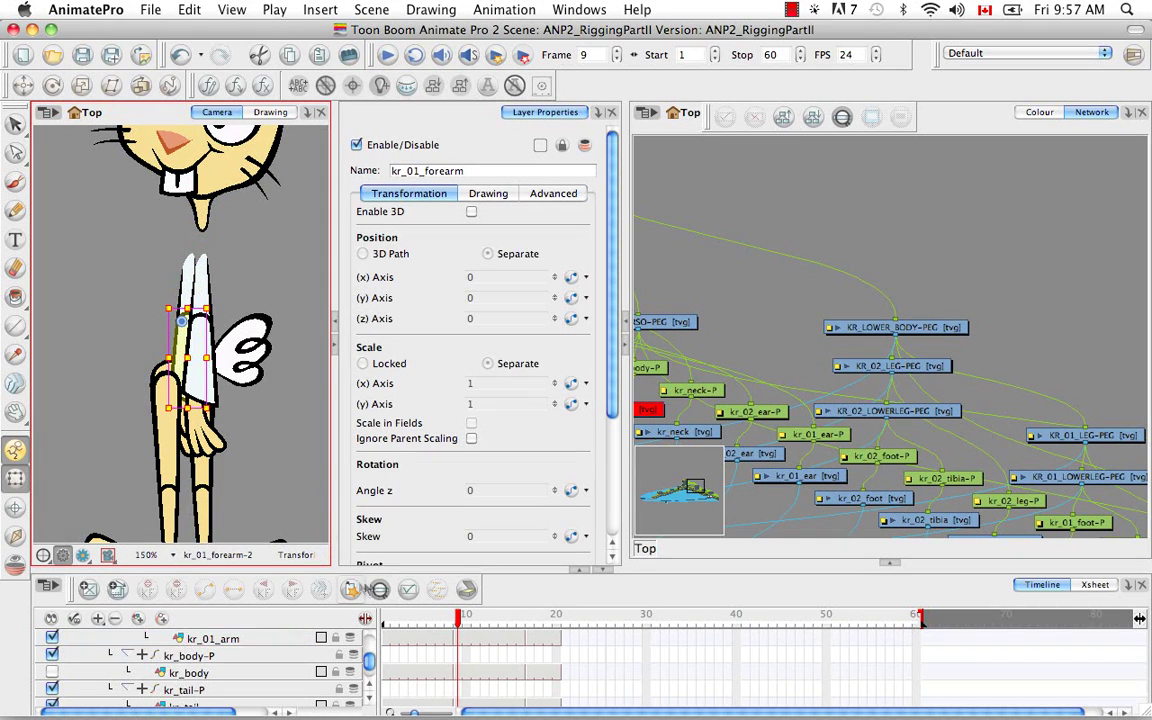
click(460, 643)
click(15, 508)
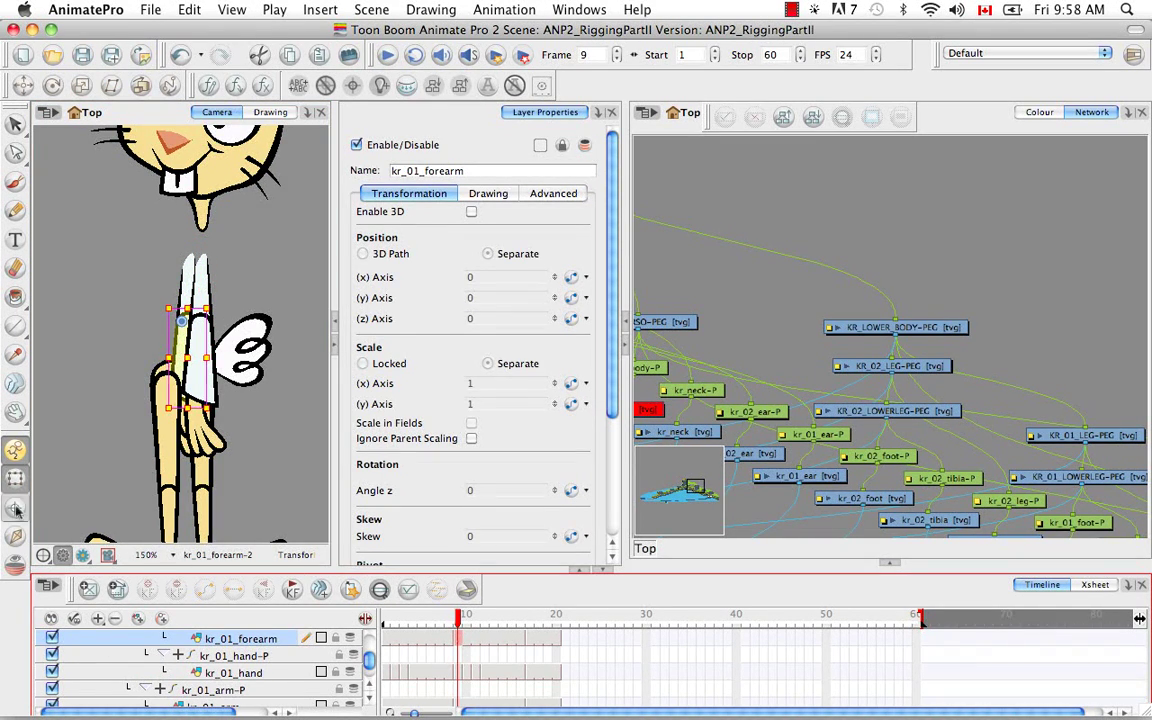
click(191, 322)
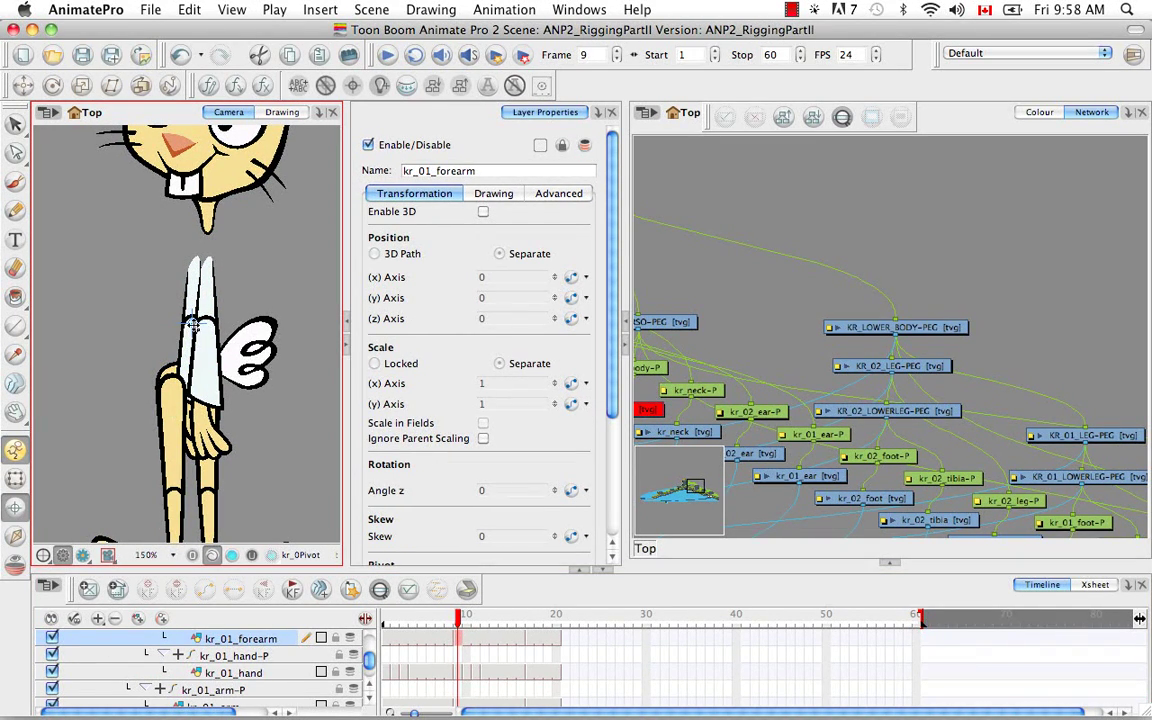
click(15, 477)
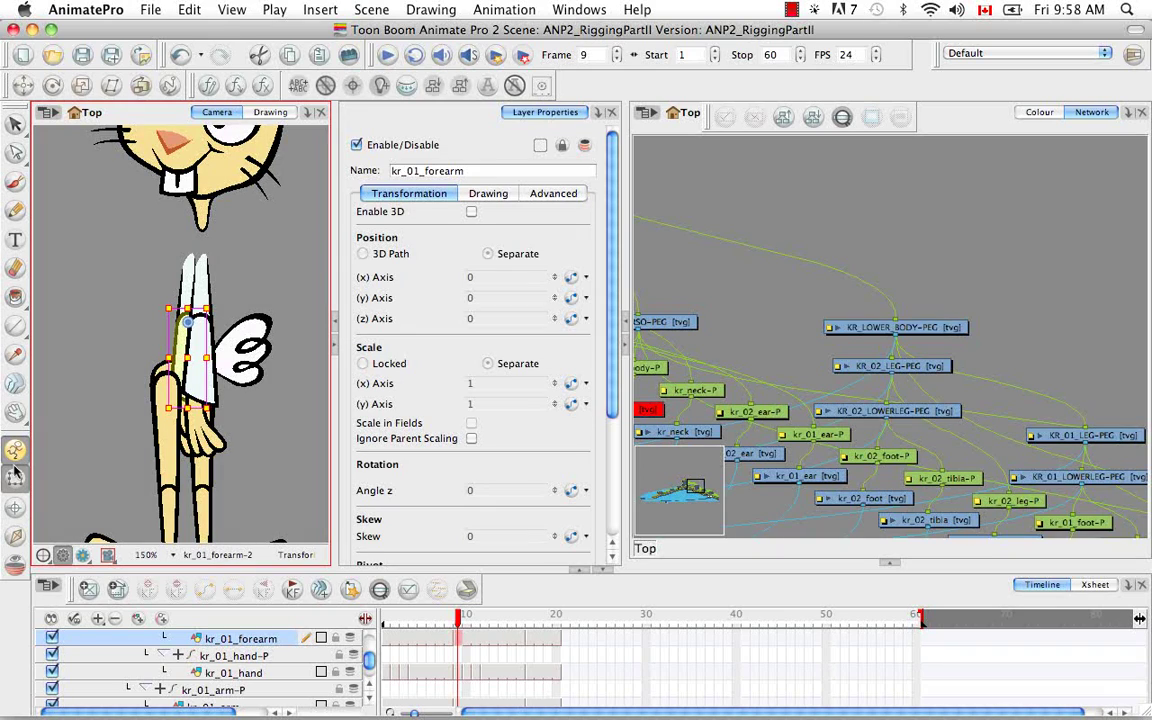
Step: Copy the kr_01_forearm cell at frame 9 and paste it onto KR_01_LOWERARM-PEG with Paste Special using Update Drawing Pivot
right_click(459, 641)
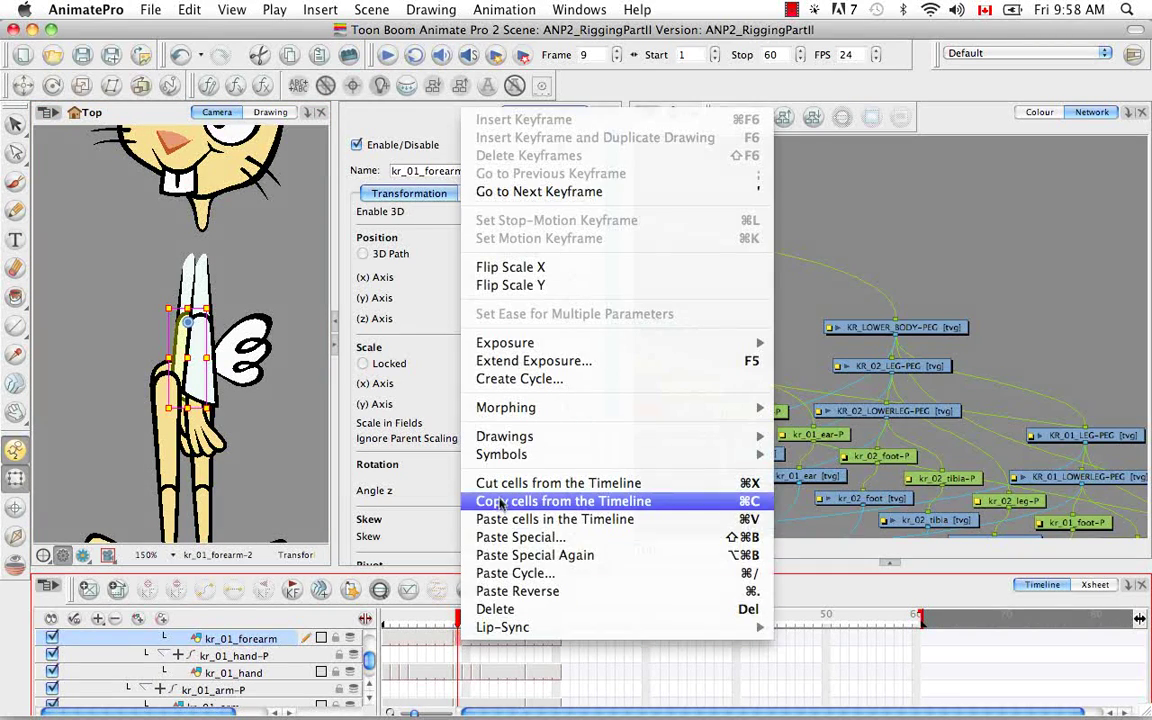
click(498, 501)
click(370, 686)
scroll(370, 688, up, 2)
click(455, 658)
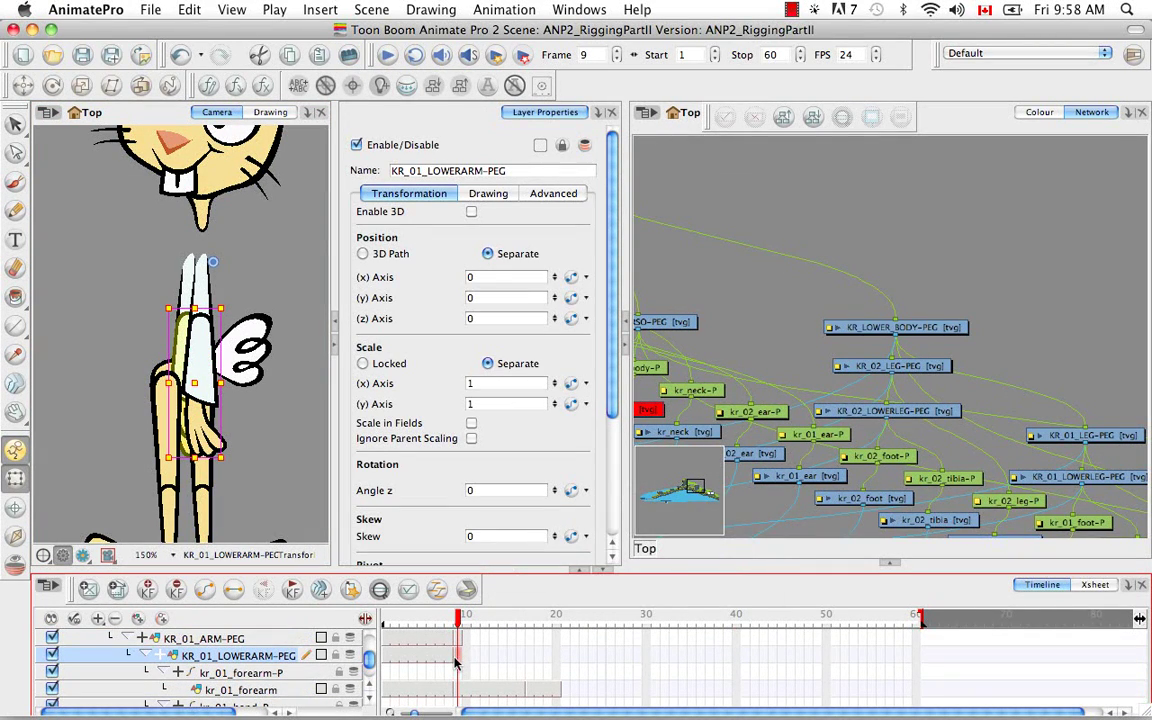
key(super+shift+v)
click(593, 58)
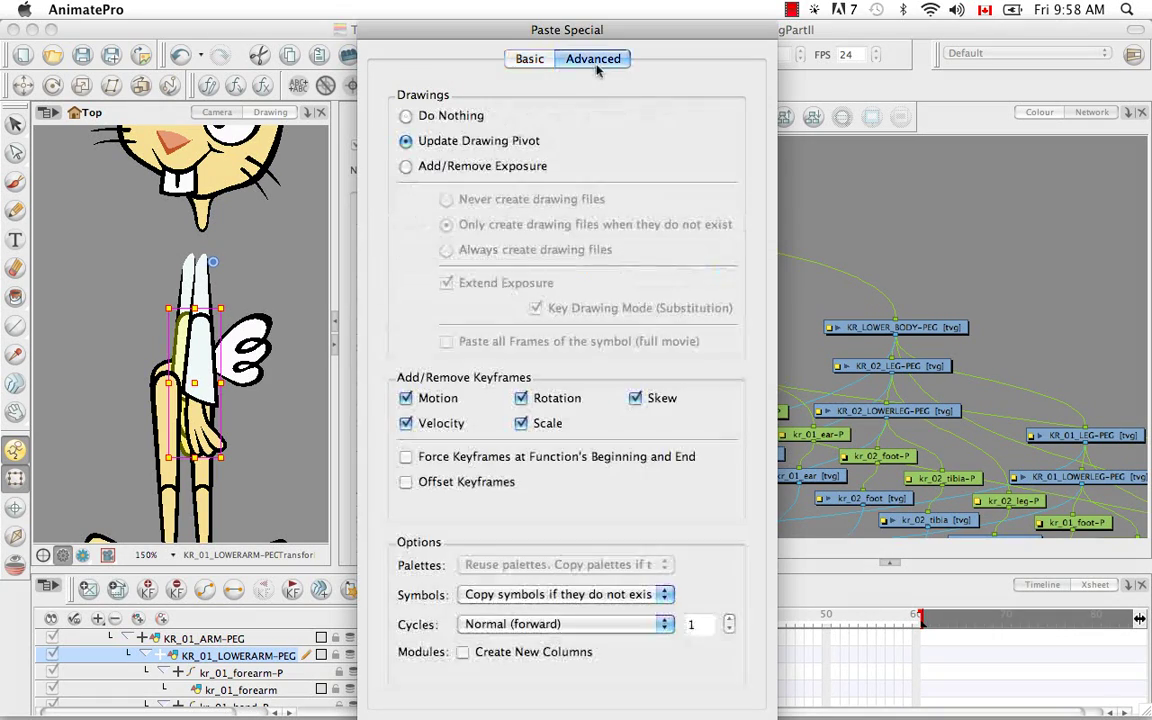
key(Return)
Step: Extend the exposure of KR_LOWER_BODY-PEG, KR_02_LEG-PEG and KR_02_LOWERLEG-PEG to frame 8
click(370, 701)
drag(370, 701, 368, 704)
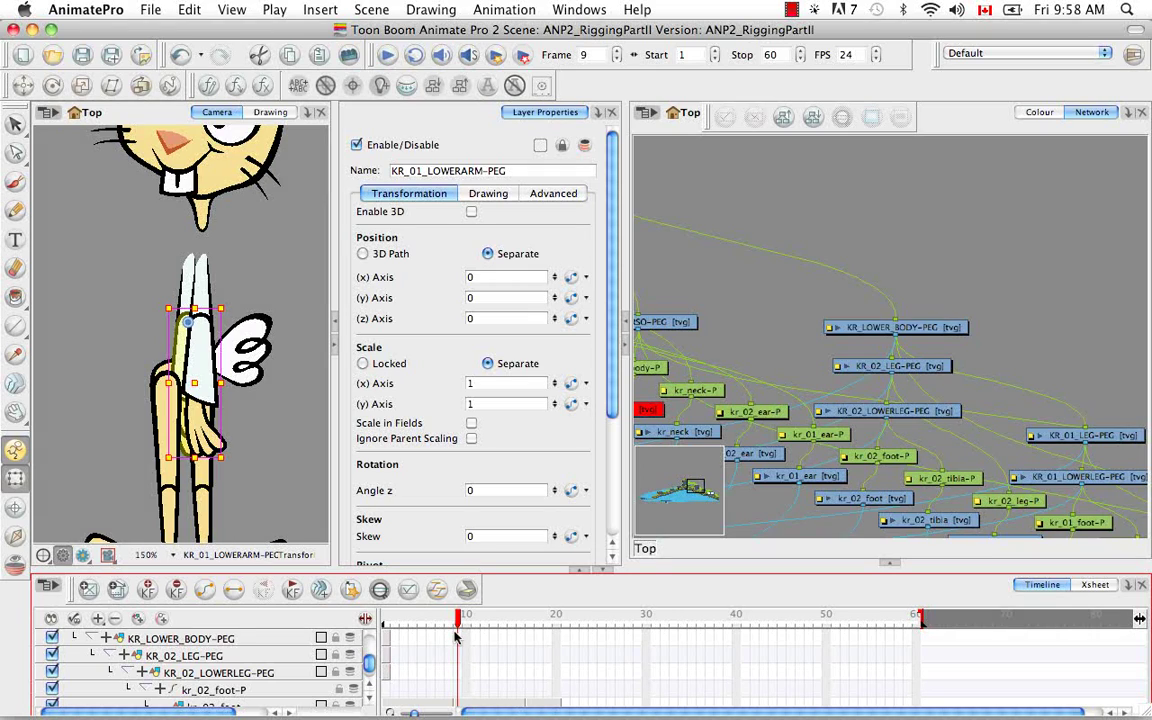
click(370, 689)
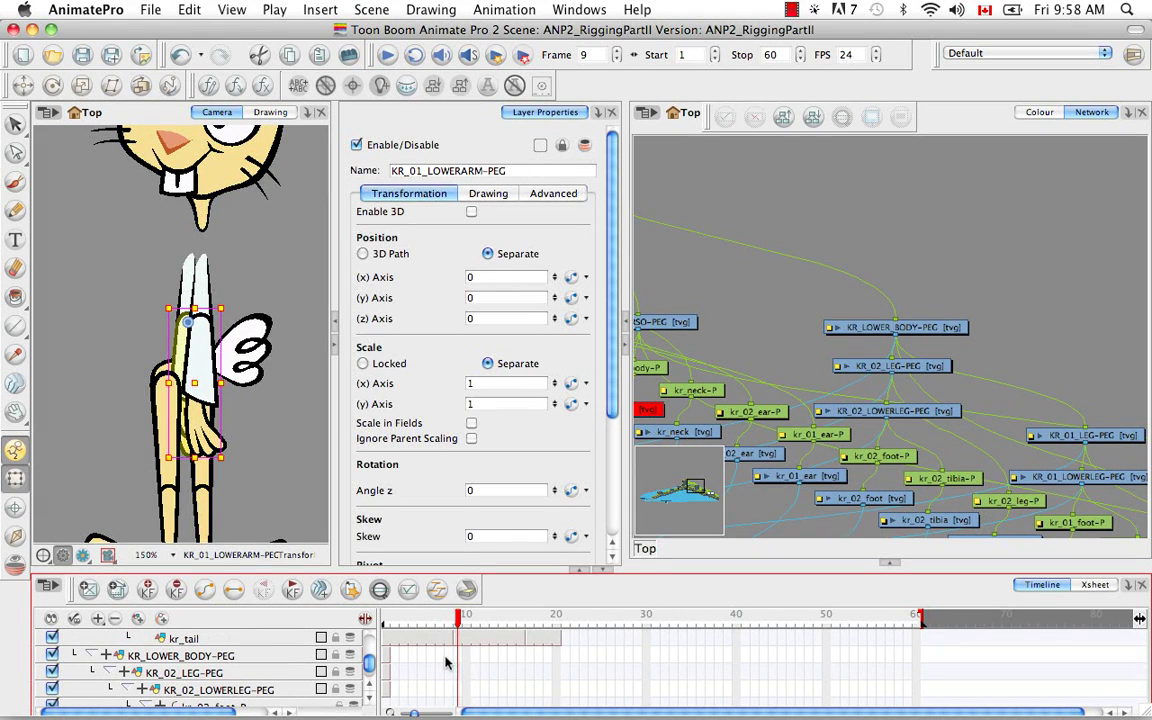
drag(448, 657, 450, 689)
right_click(450, 689)
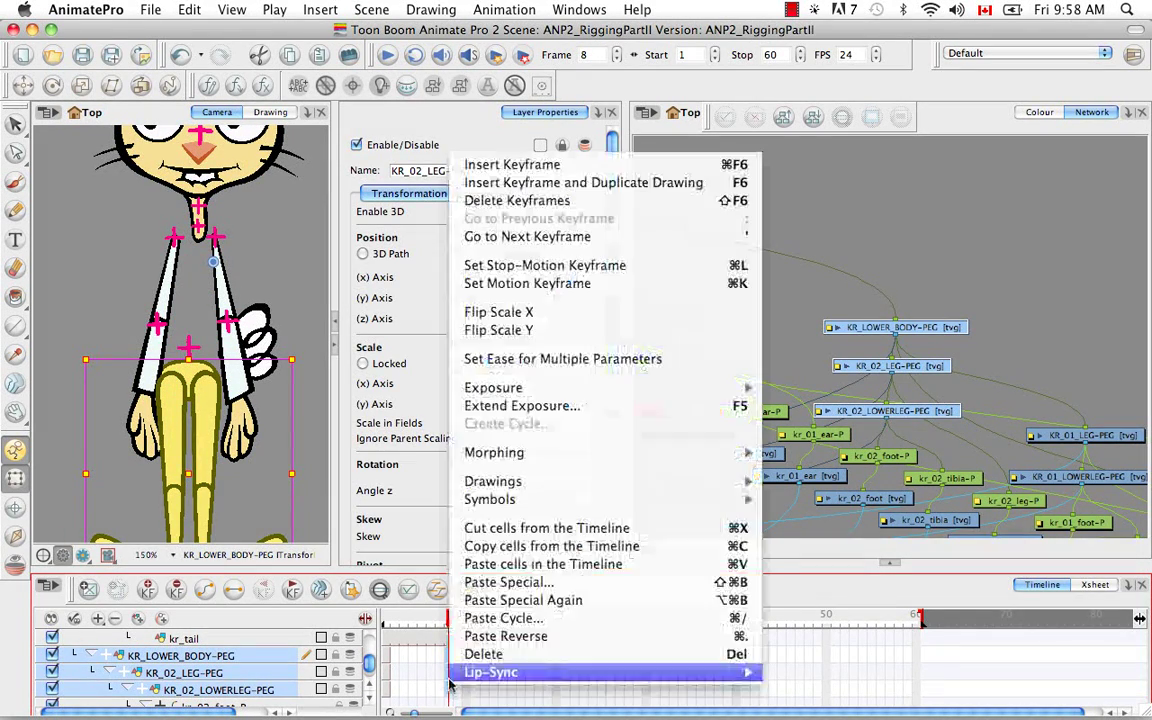
key(Escape)
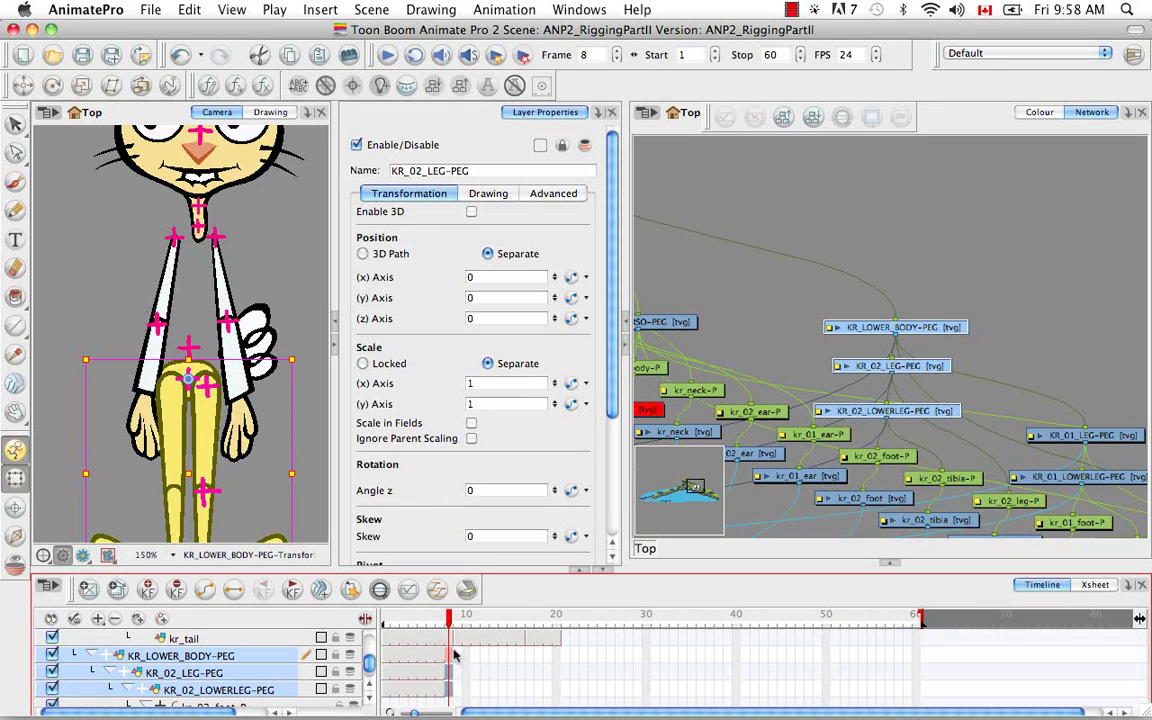
Step: Select the rabbit's hips and copy the kr_hips drawing cell at frame 9
click(458, 655)
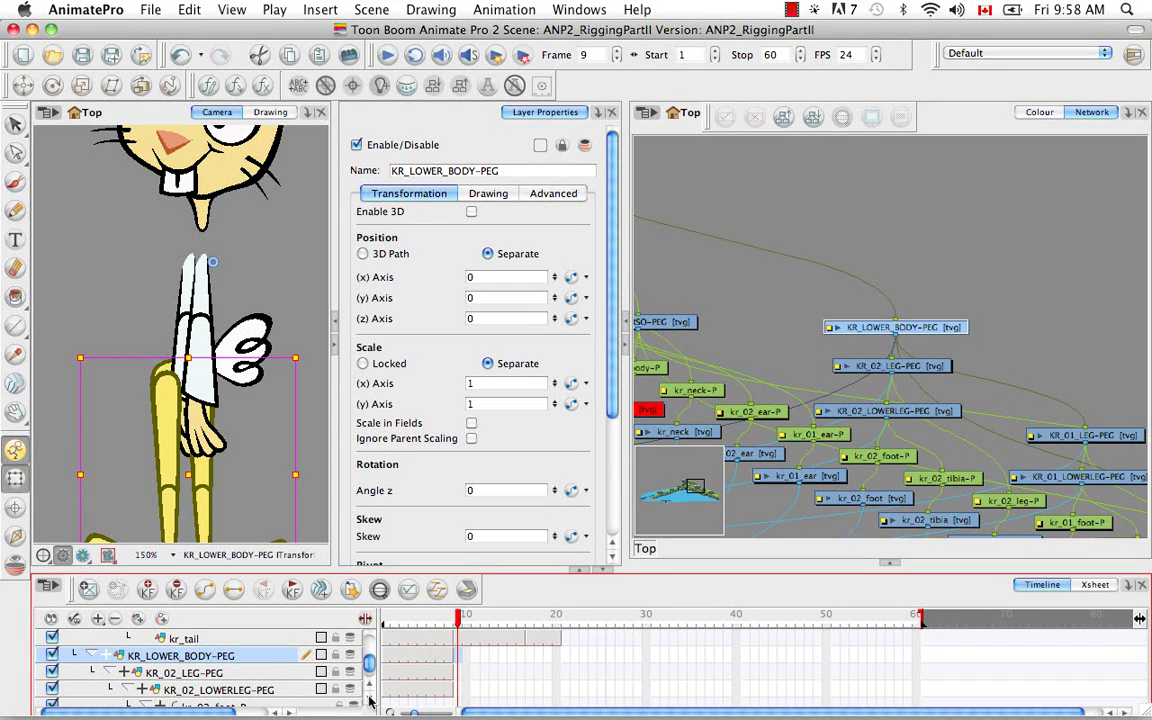
scroll(369, 702, down, 5)
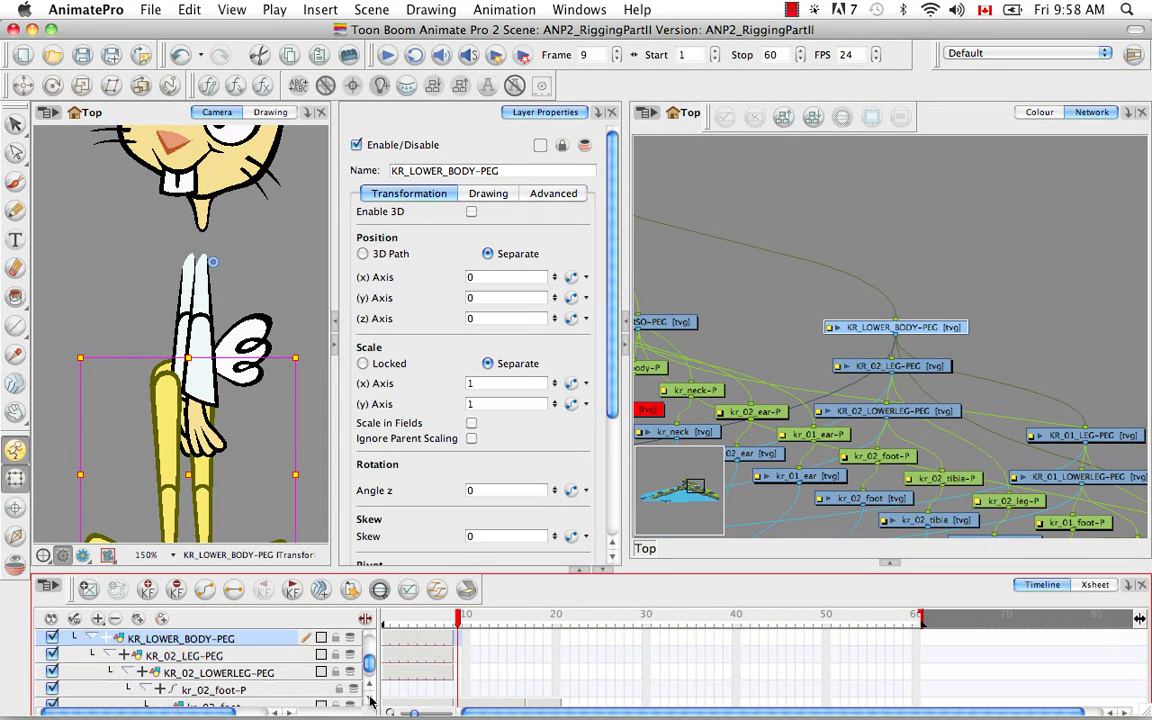
click(110, 310)
click(168, 370)
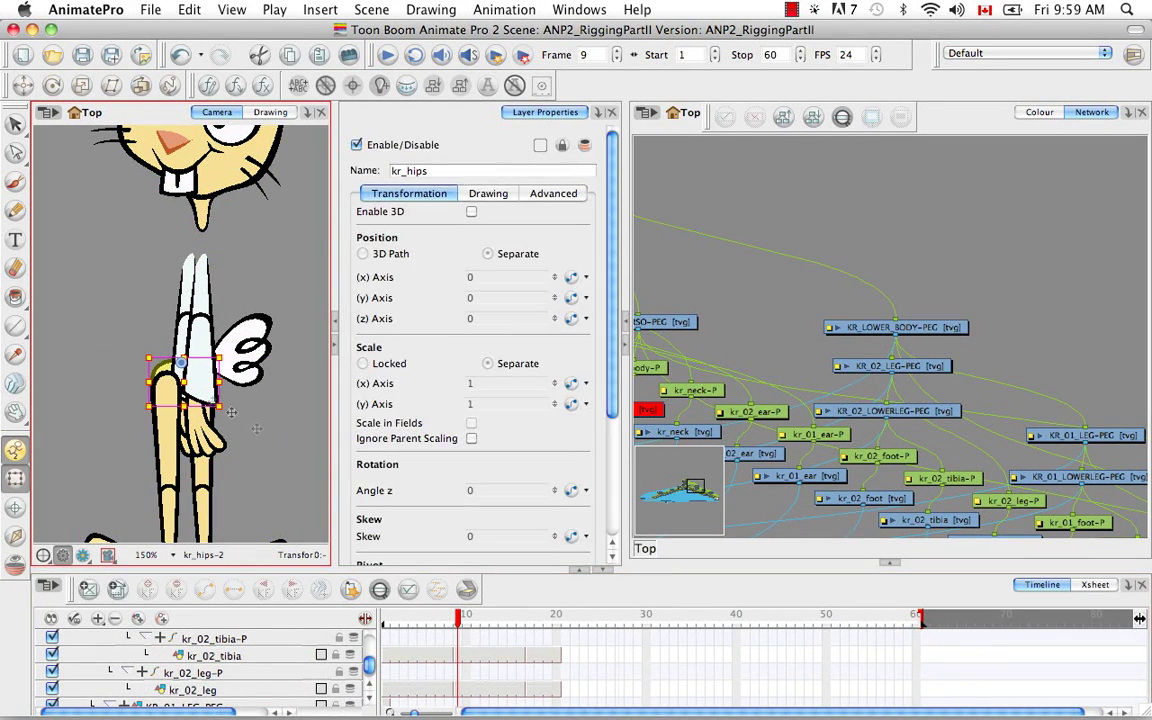
scroll(405, 635, down, 3)
right_click(462, 697)
click(510, 564)
scroll(368, 664, up, 8)
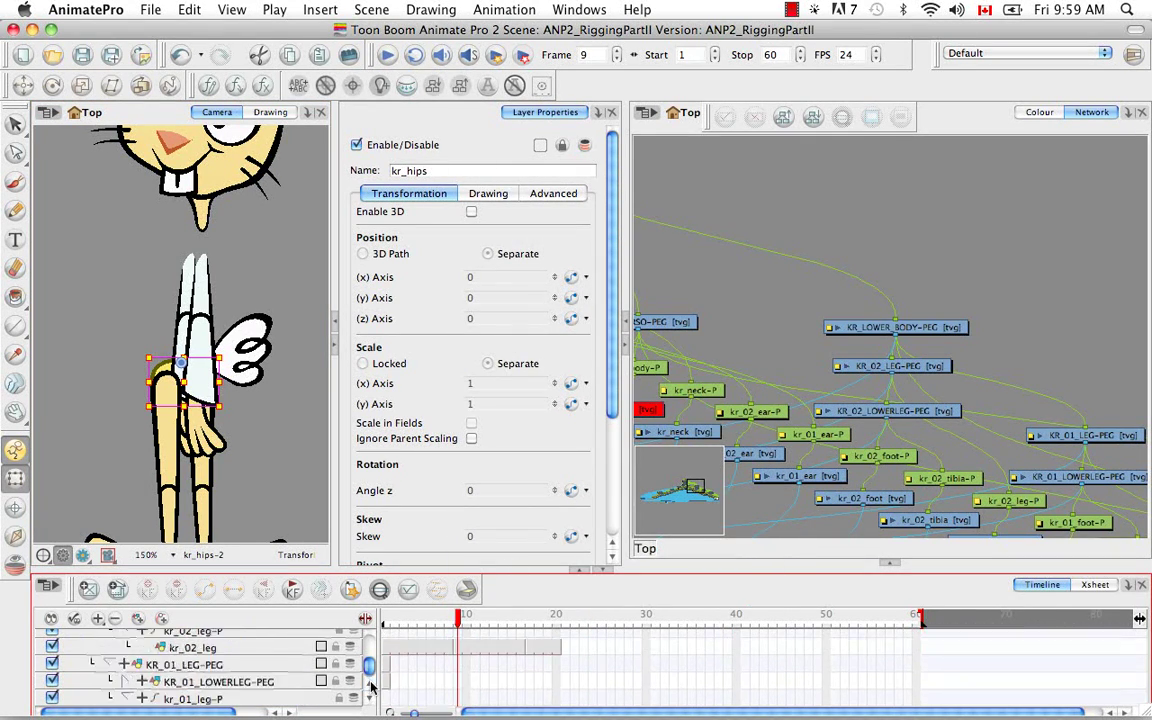
Step: Create frame 9 drawings on KR_LOWER_BODY-PEG, KR_02_LEG-PEG and KR_02_LOWERLEG-PEG, and apply the copied hips pivot to KR_LOWER_BODY-PEG with Paste Special Again
click(458, 664)
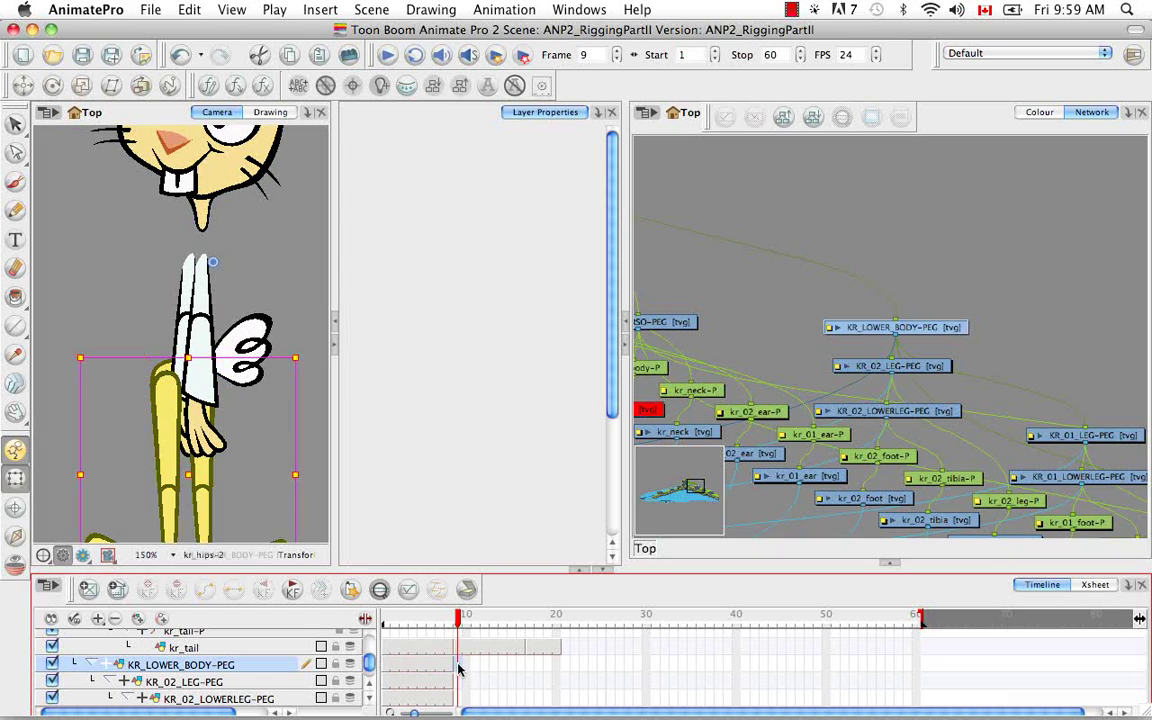
shift+click(458, 697)
click(466, 664)
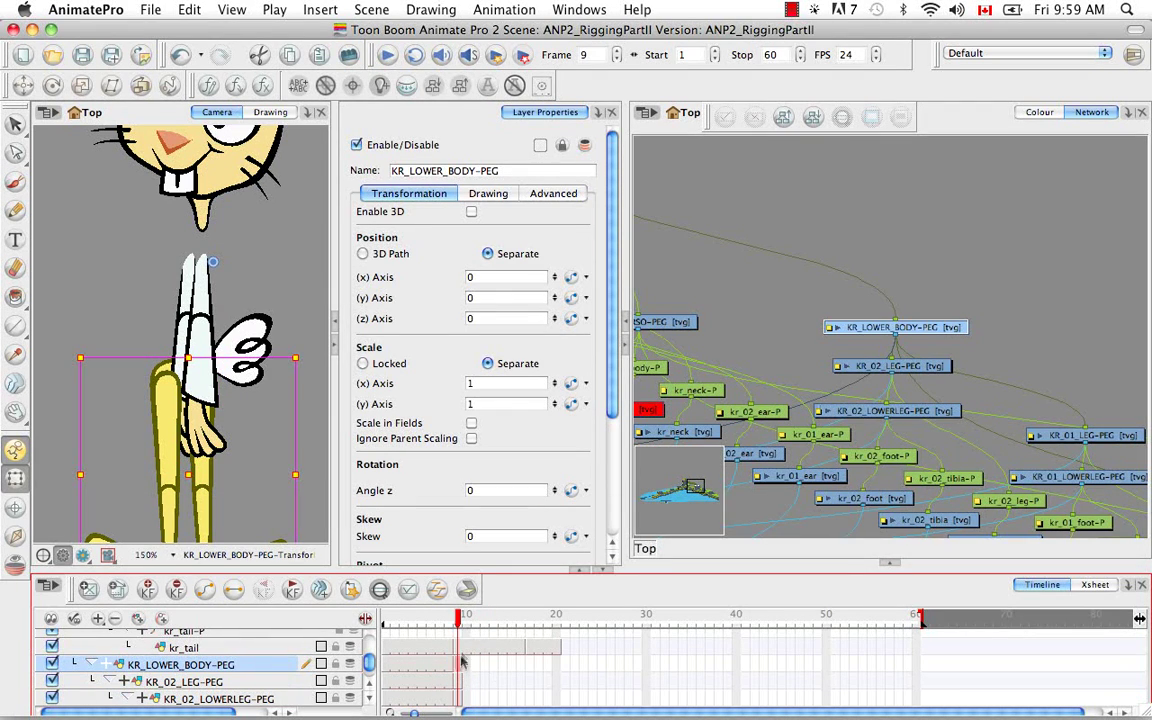
key(alt+super+b)
Step: Copy the kr_02_leg cell at frame 9 and apply its pivot to KR_02_LEG-PEG with Paste Special Again
scroll(373, 702, down, 5)
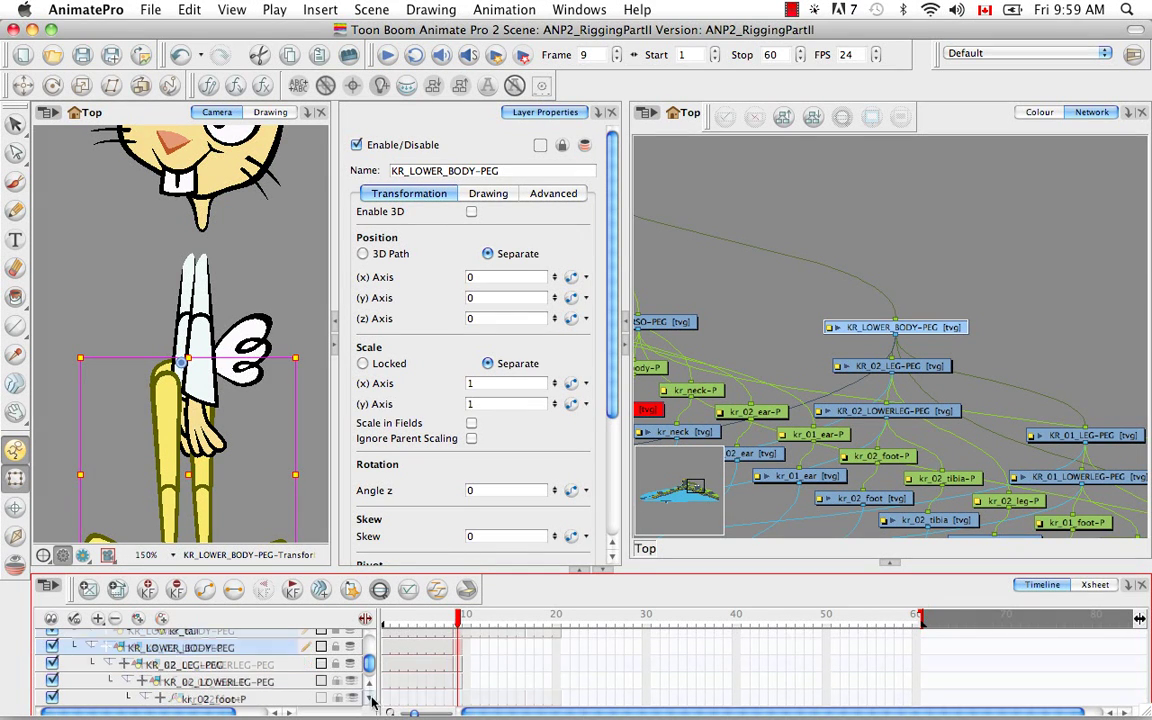
click(457, 699)
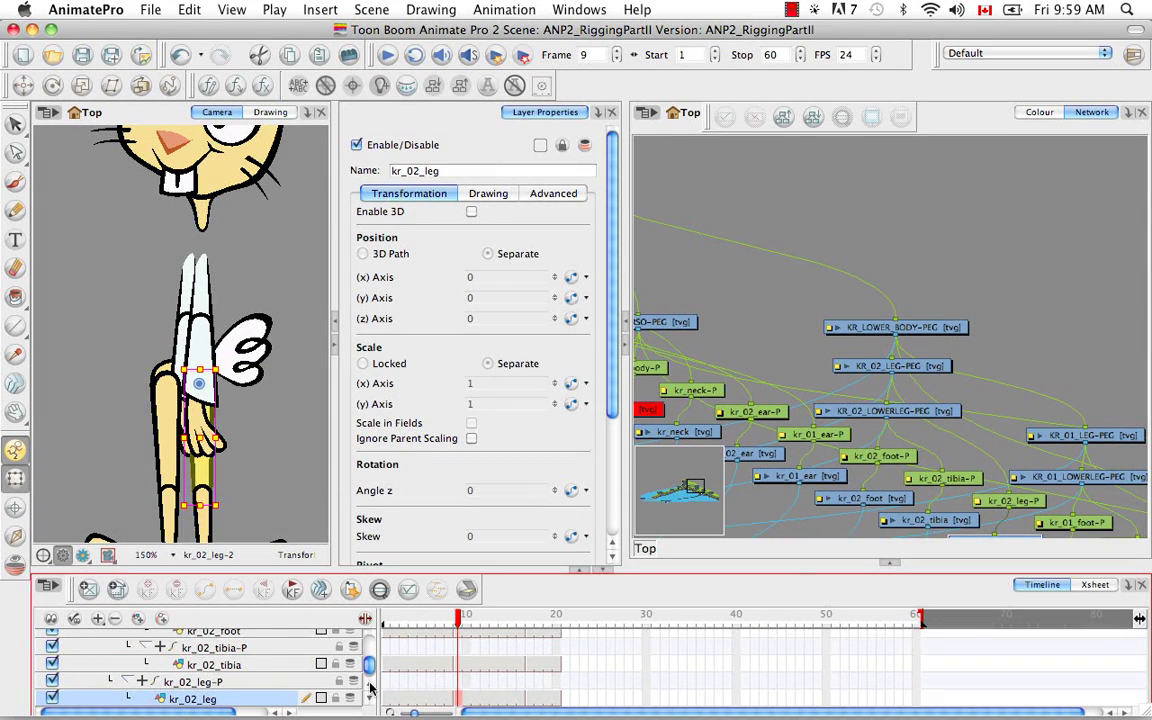
scroll(370, 688, up, 5)
key(b)
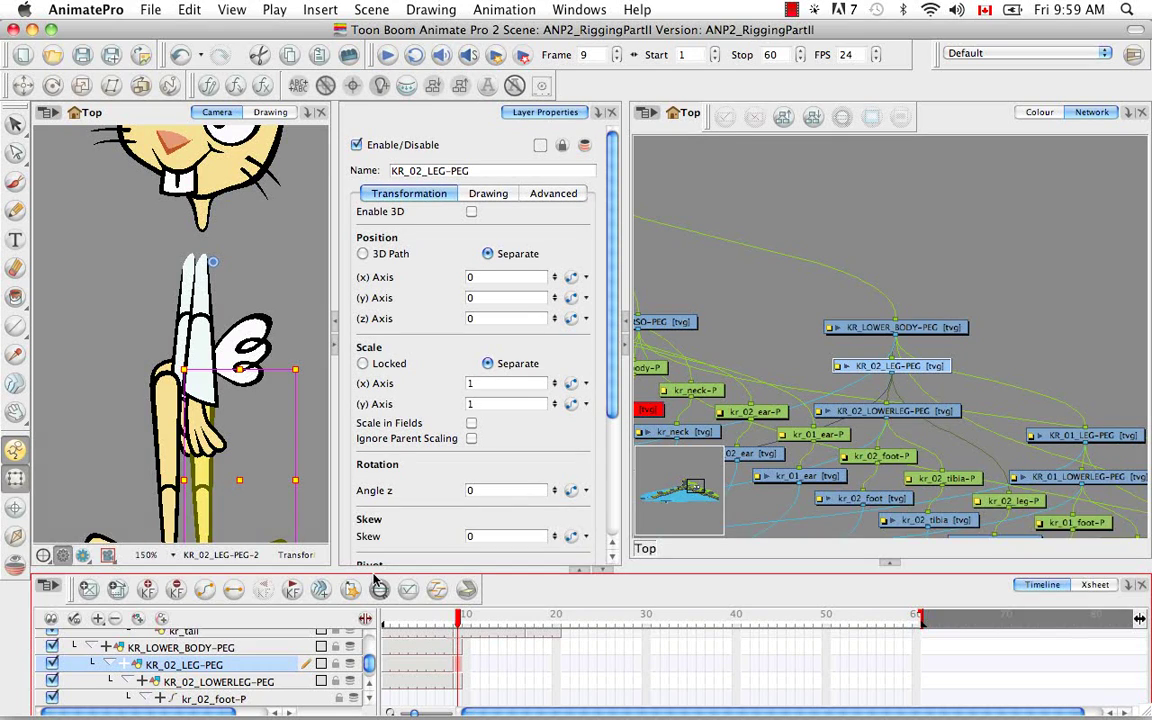
Step: Copy the kr_02_tibia cell at frame 9 and apply its pivot to KR_02_LOWERLEG-PEG with Paste Special Again
scroll(372, 700, down, 5)
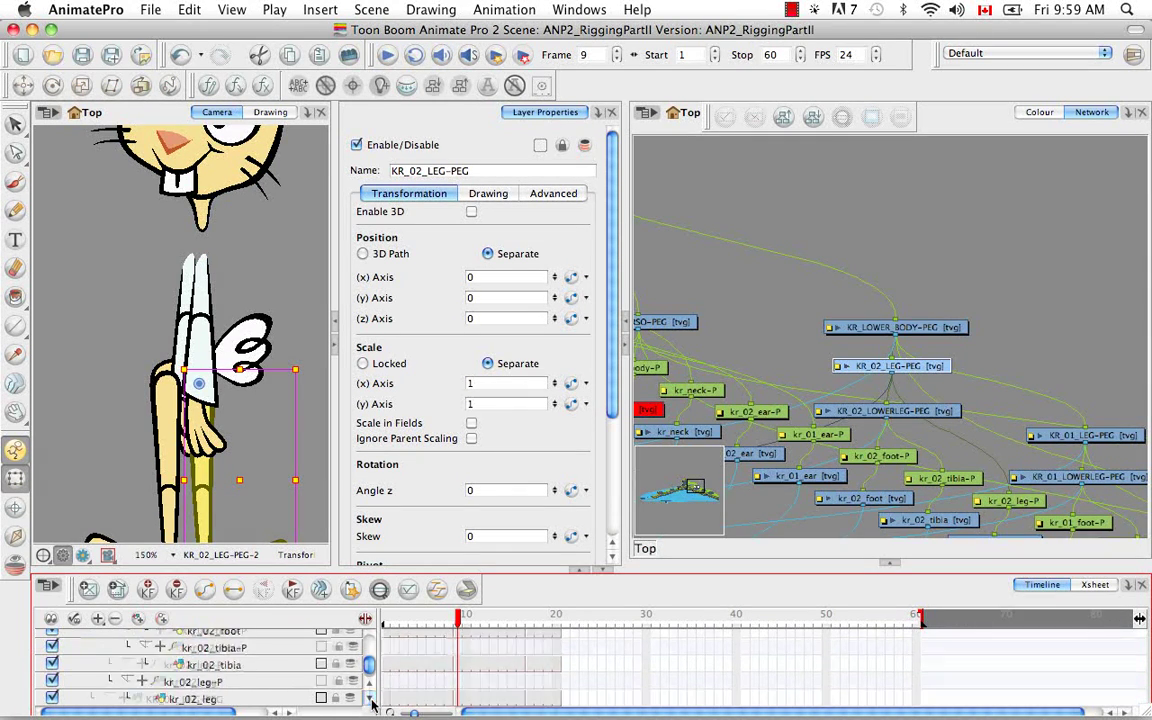
scroll(372, 703, down, 2)
click(371, 684)
click(458, 650)
key(super+c)
click(370, 685)
click(370, 685)
click(370, 685)
click(370, 685)
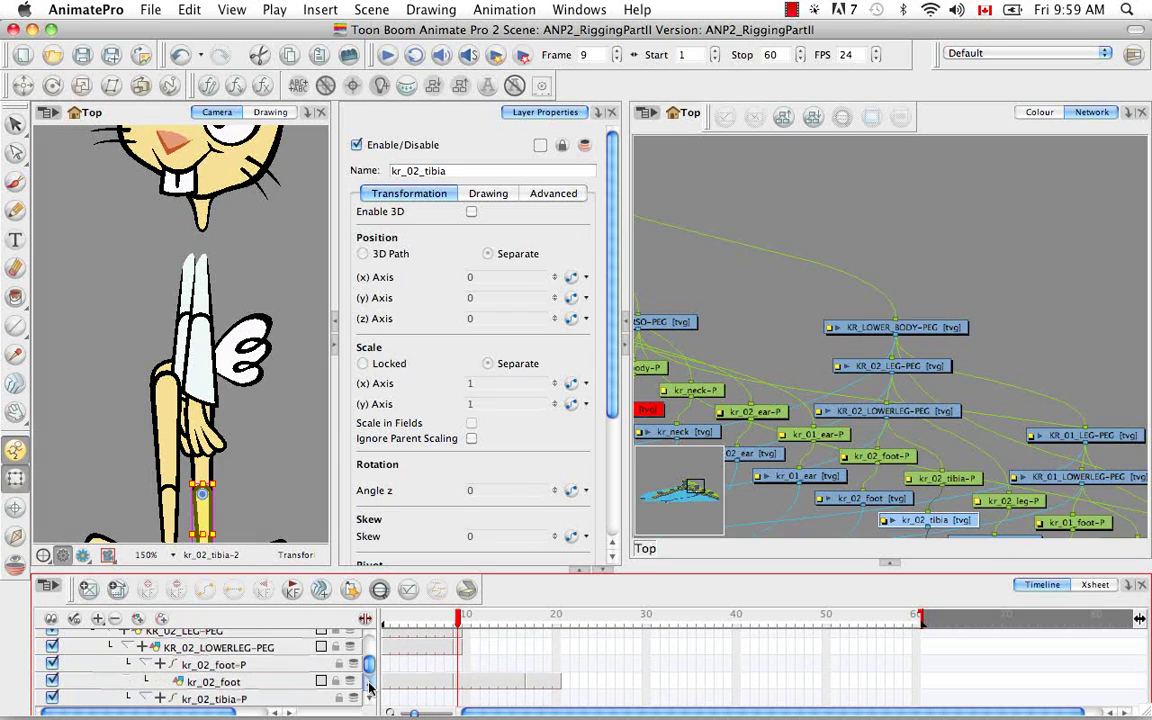
click(458, 649)
key(alt+super+b)
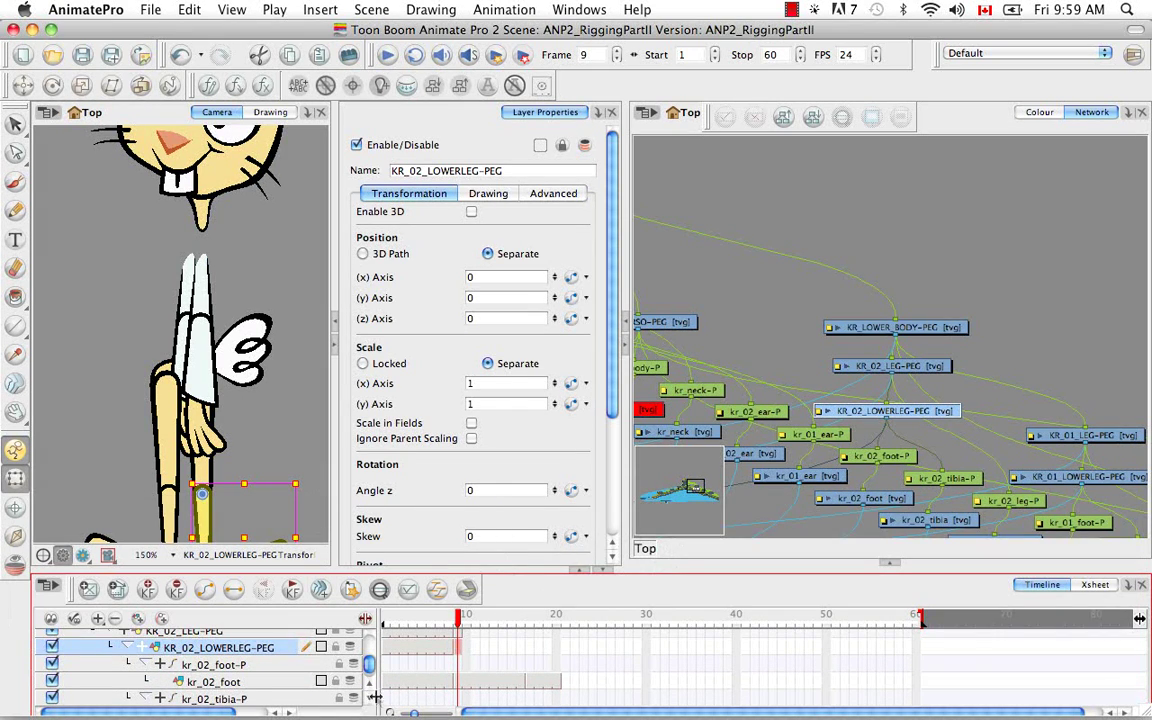
Step: Extend the exposure of KR_01_LEG-PEG and KR_01_LOWERLEG-PEG to frame 8 and create new drawings on both at frame 9
click(370, 698)
scroll(370, 698, down, 5)
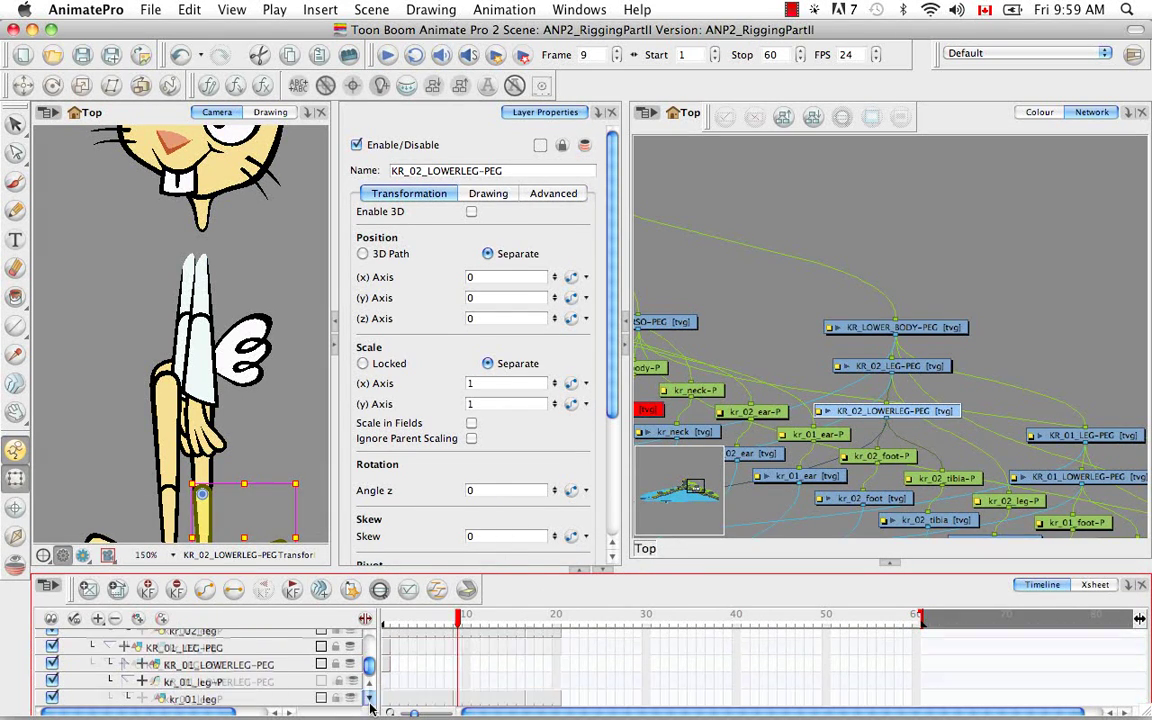
click(448, 650)
shift+click(450, 667)
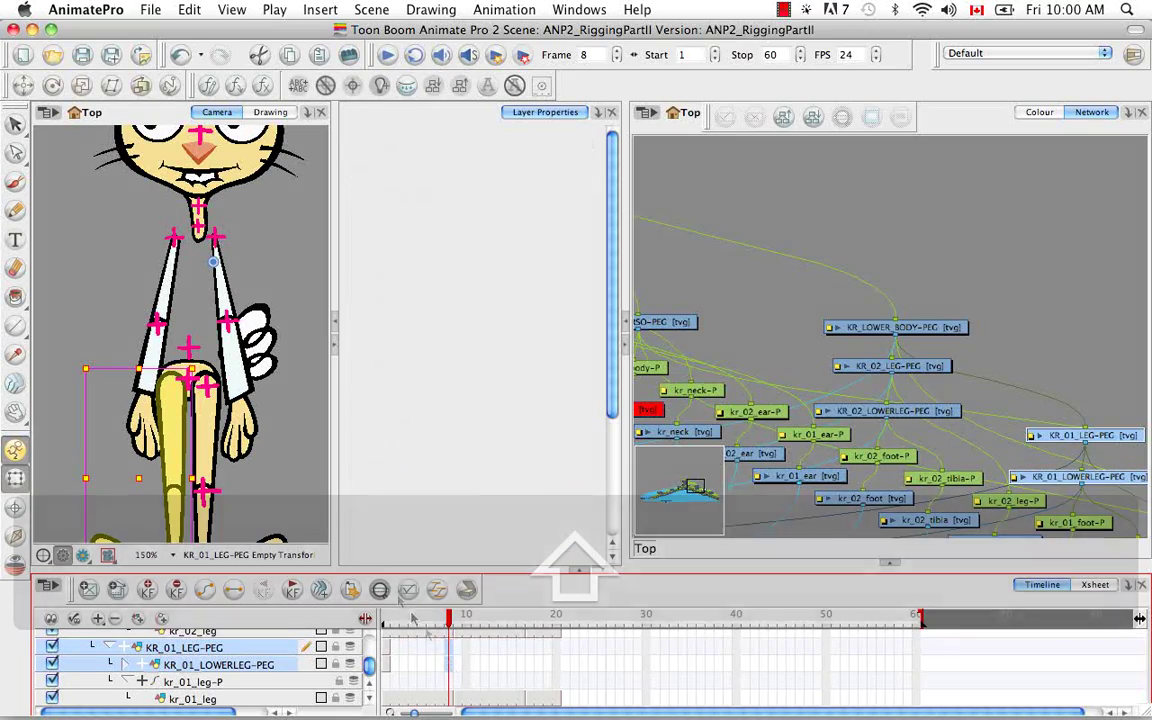
right_click(450, 667)
click(519, 382)
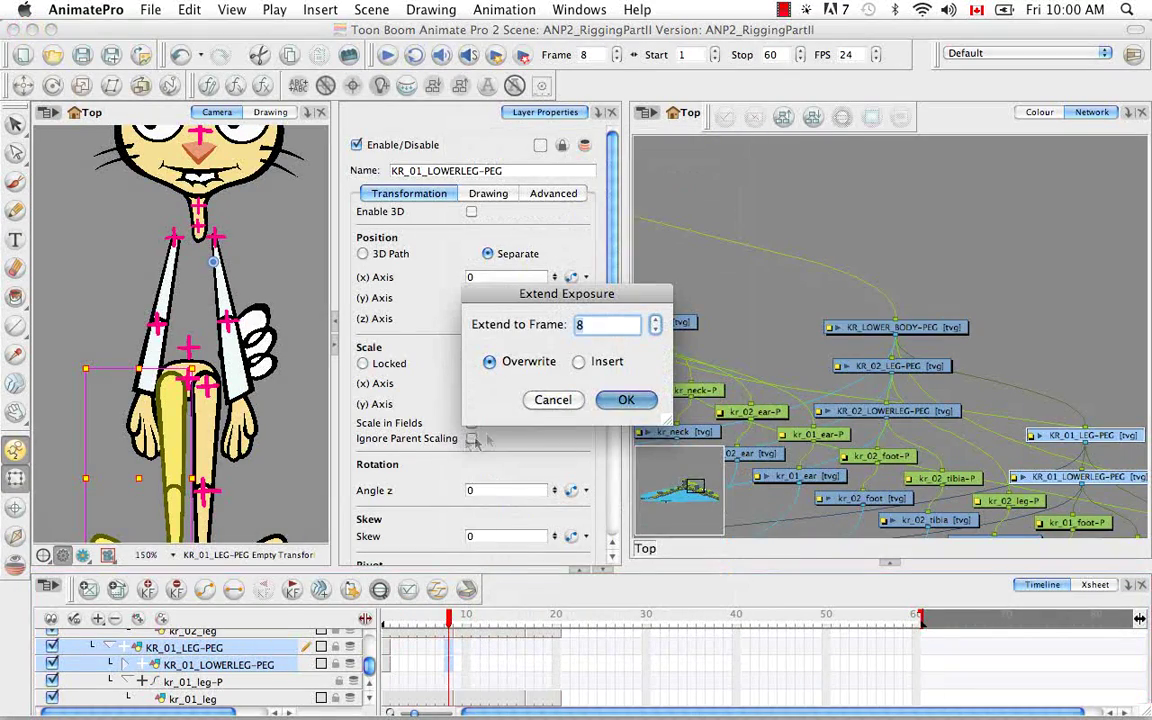
click(620, 399)
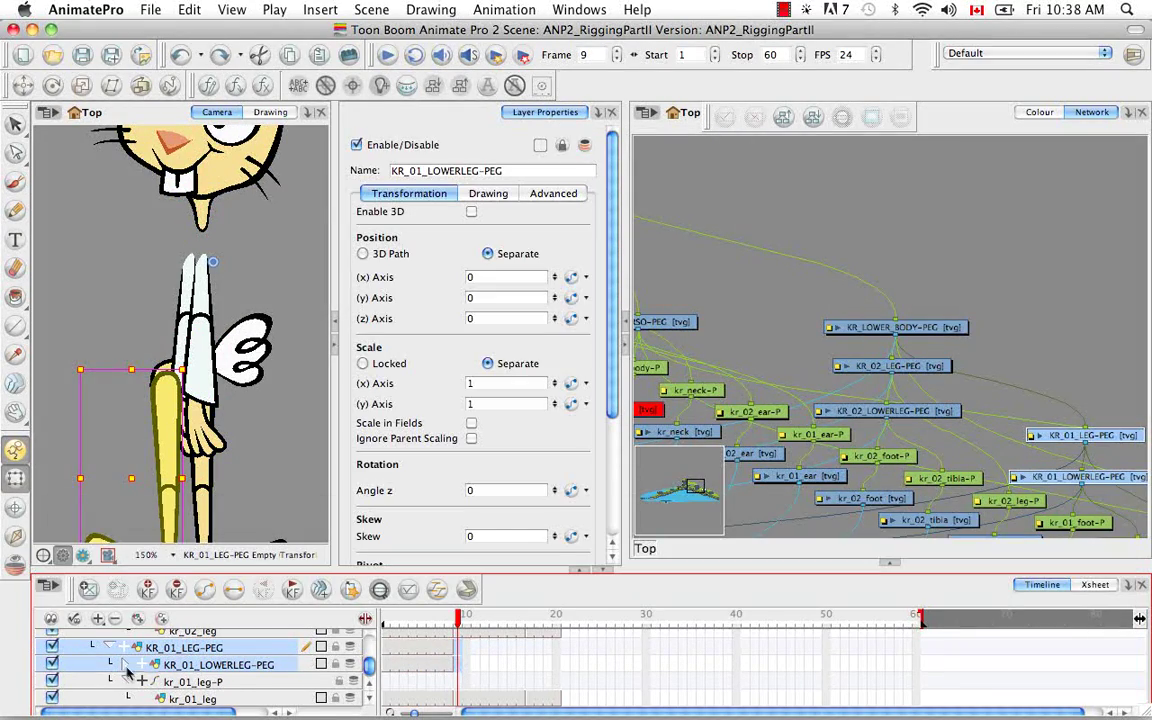
click(124, 665)
click(89, 590)
Step: Copy the kr_01_leg cell at frame 9 and apply its pivot to KR_01_LEG-PEG with Paste Special Again
scroll(449, 676, down, 5)
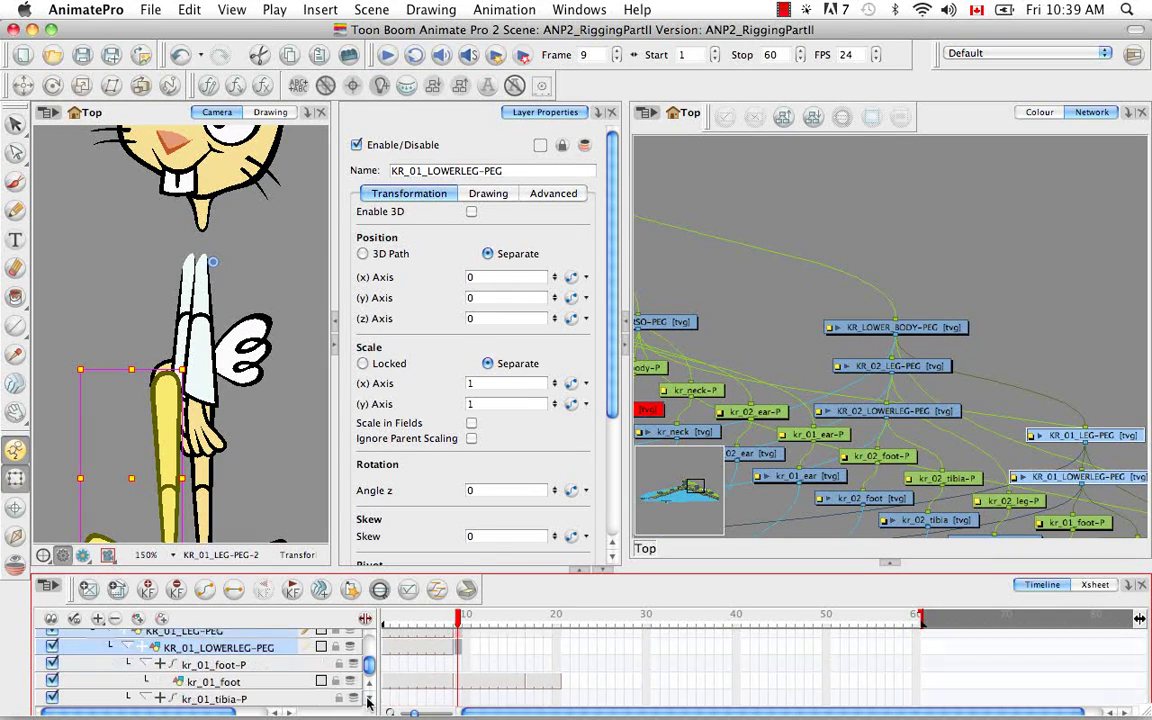
click(454, 666)
key(super+c)
scroll(370, 684, up, 5)
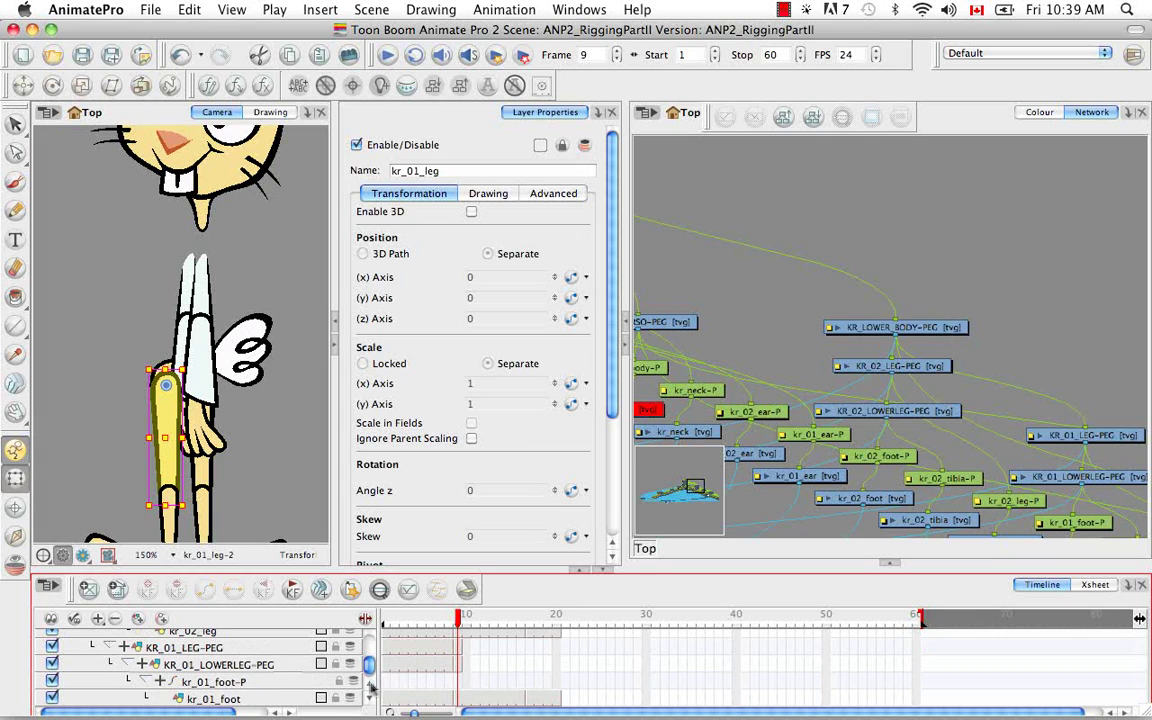
click(460, 648)
key(alt+super+b)
Step: Copy the kr_01_tibia cell at frame 9 and apply its pivot to KR_01_LOWERLEG-PEG with Paste Special Again
scroll(370, 703, down, 3)
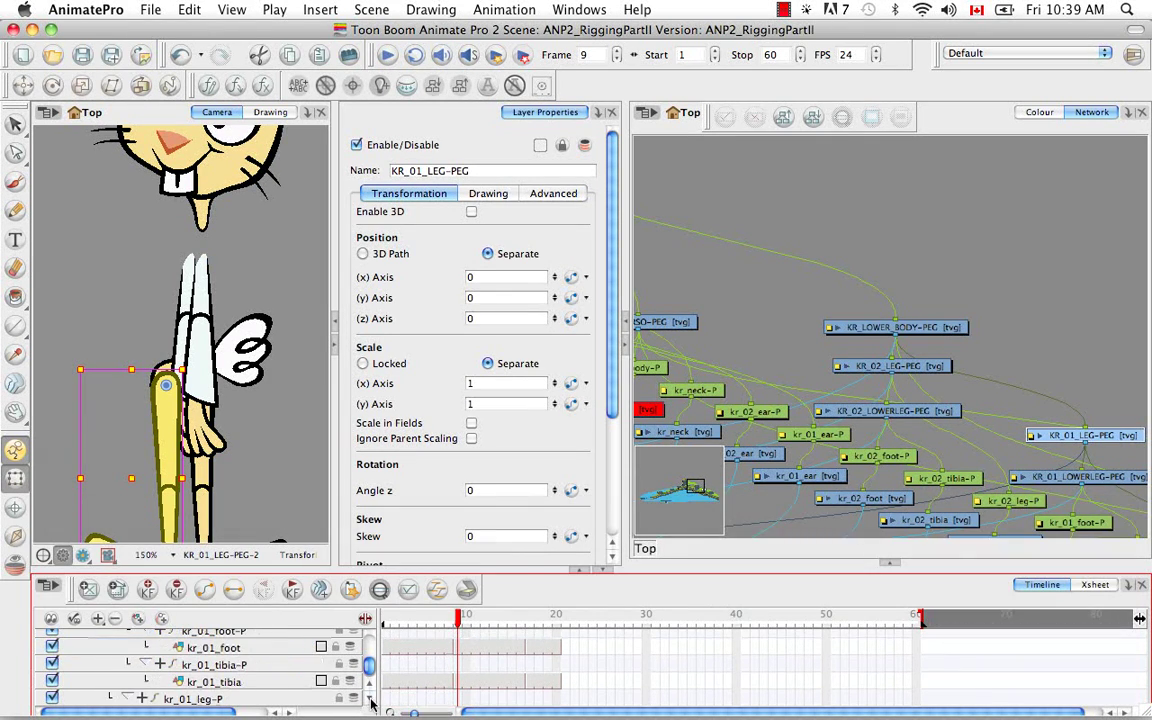
click(456, 682)
key(super+c)
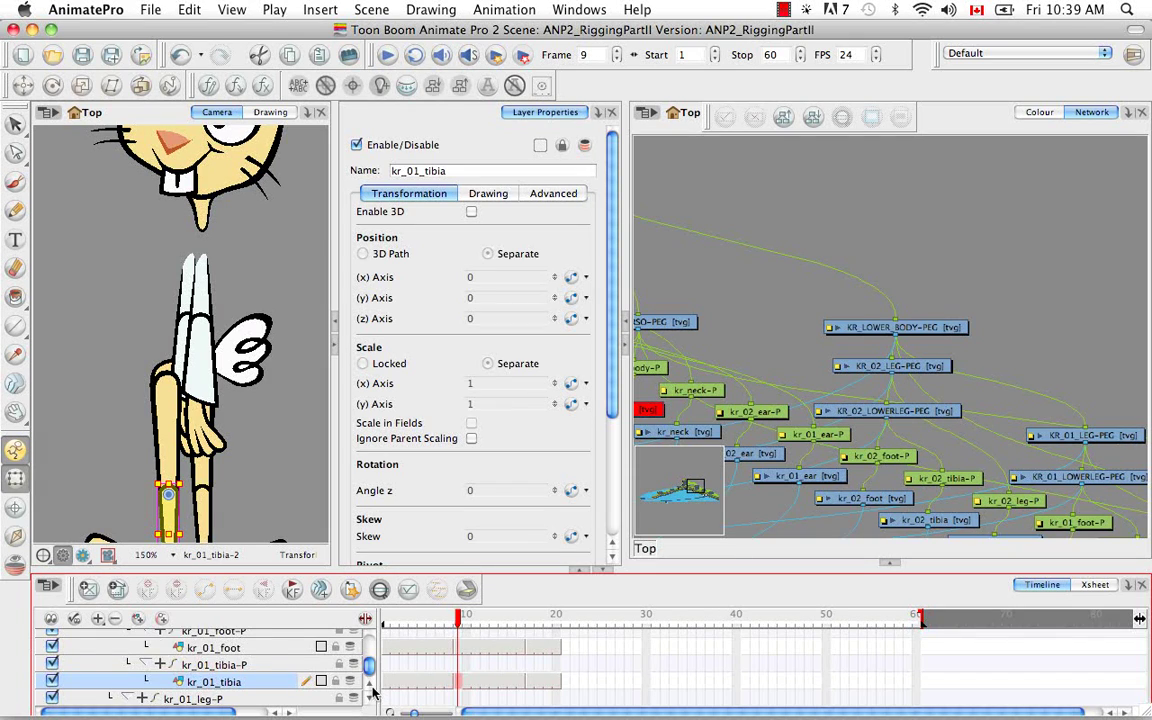
scroll(370, 692, up, 3)
click(458, 664)
key(alt+super+b)
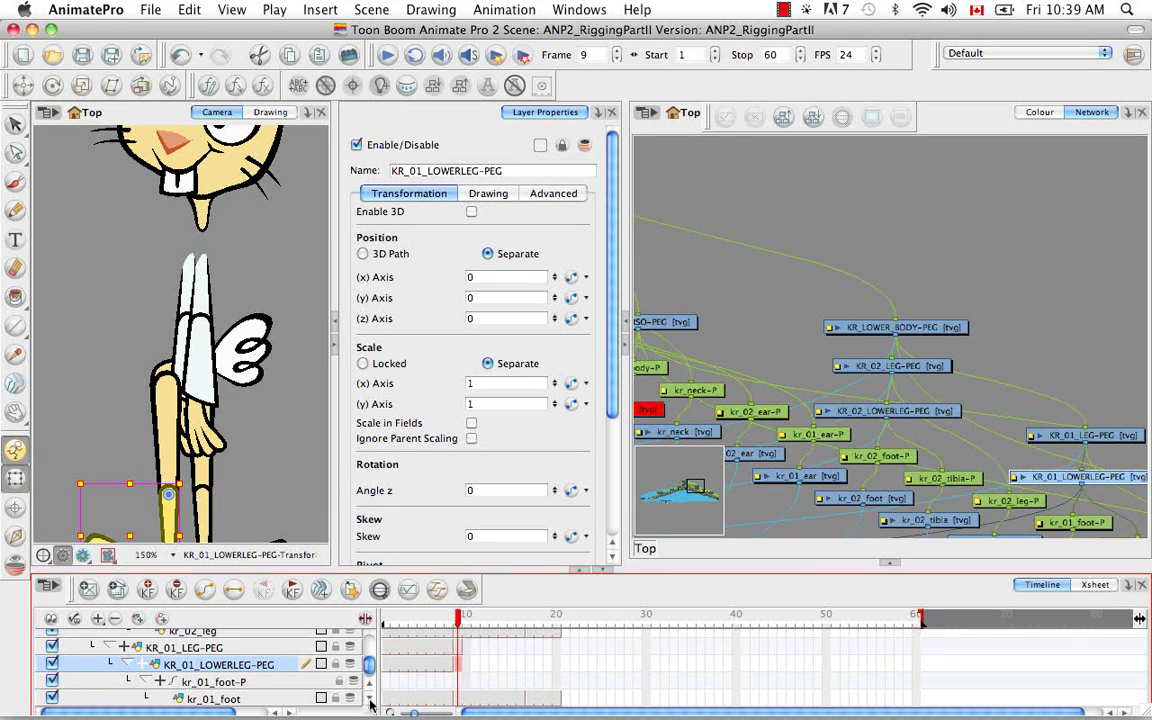
scroll(370, 705, down, 5)
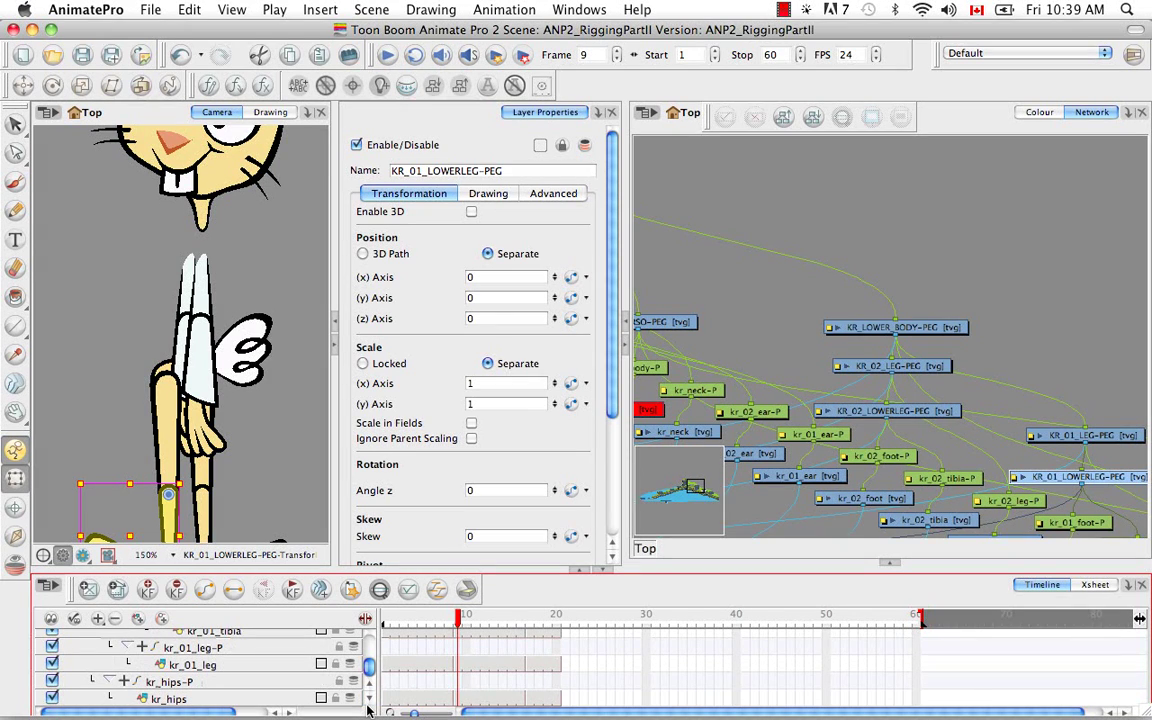
click(455, 703)
scroll(368, 688, up, 5)
scroll(368, 688, up, 10)
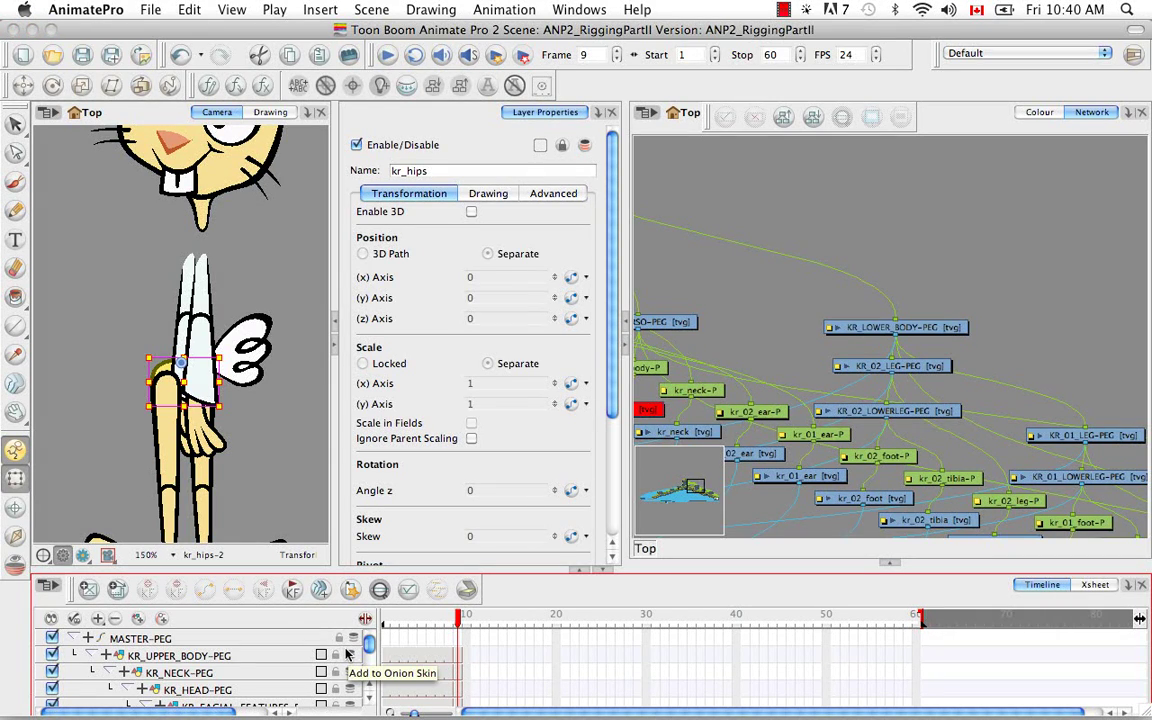
click(347, 654)
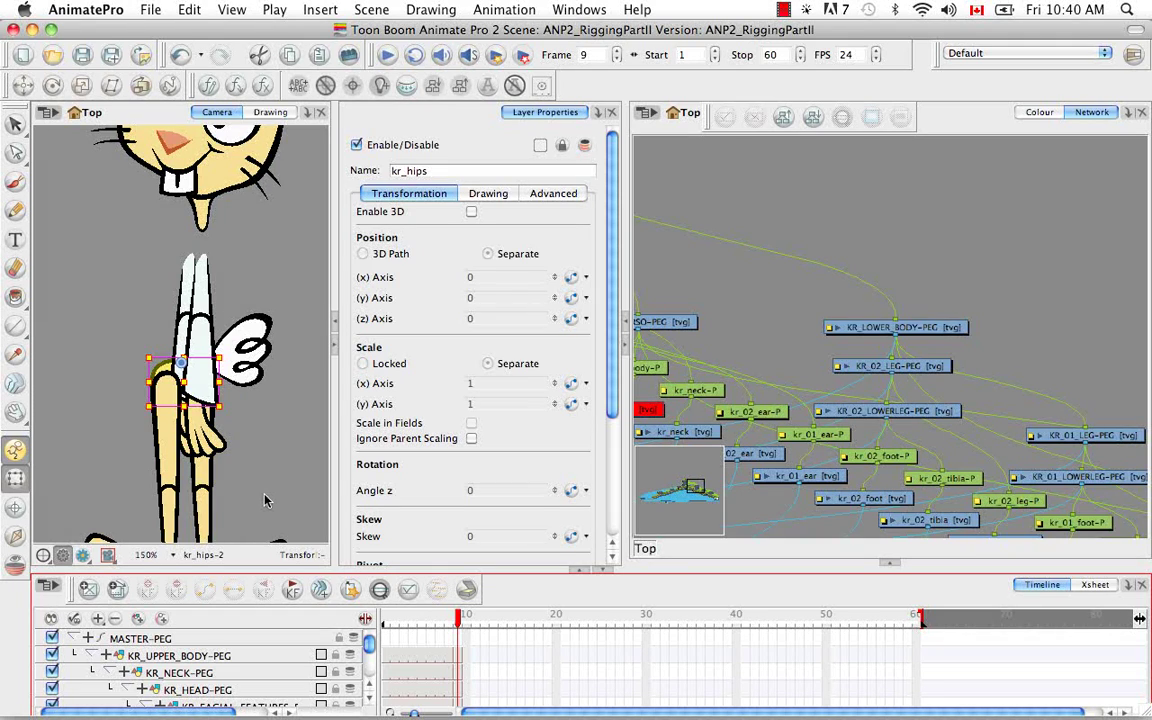
Step: Re-enable the hidden kr_body layer and return to the start of the layer list
click(368, 705)
drag(368, 705, 368, 705)
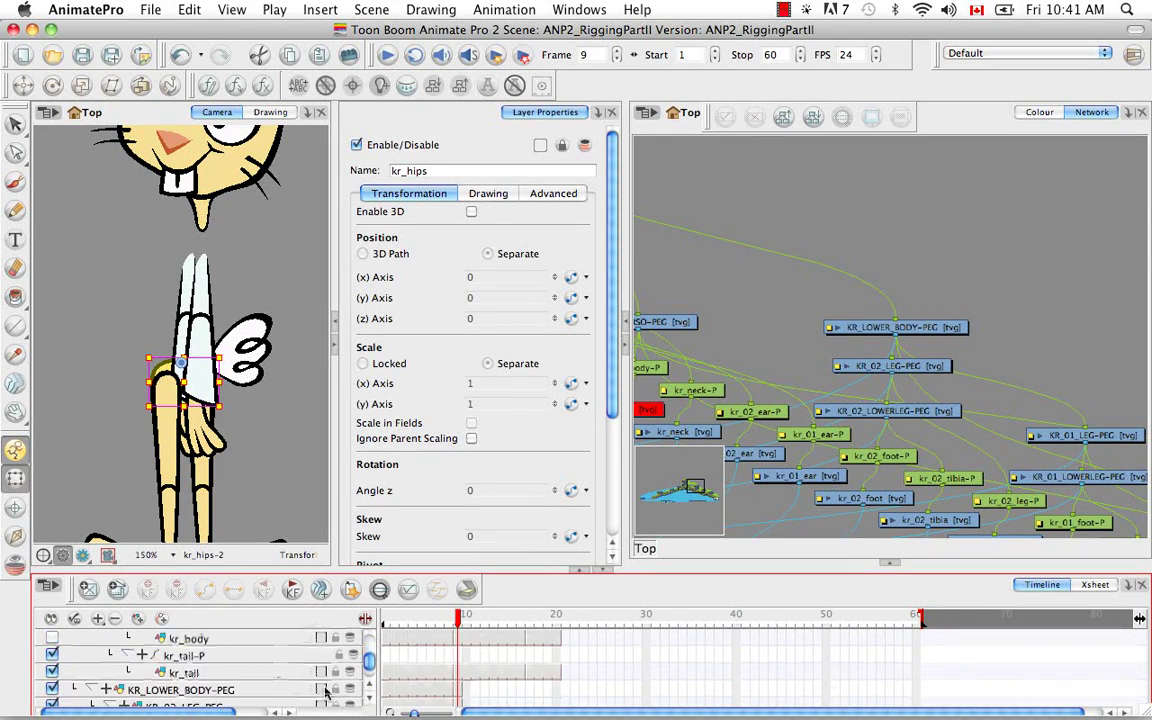
click(52, 638)
scroll(374, 687, up, 10)
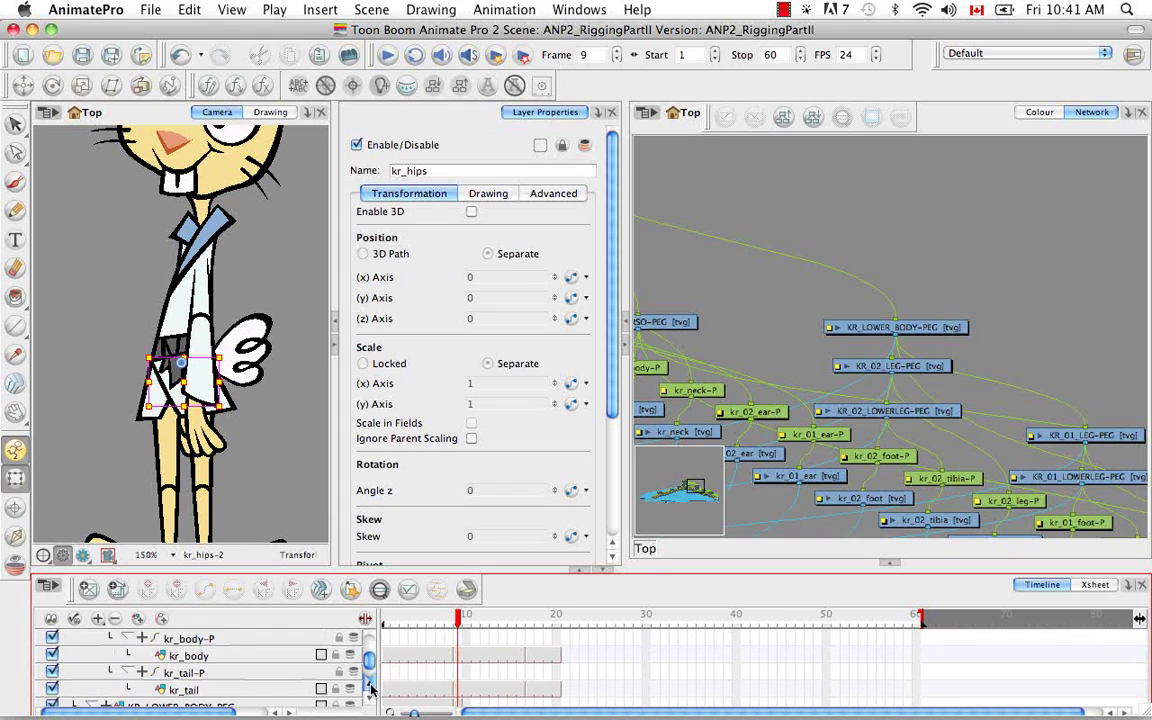
click(370, 687)
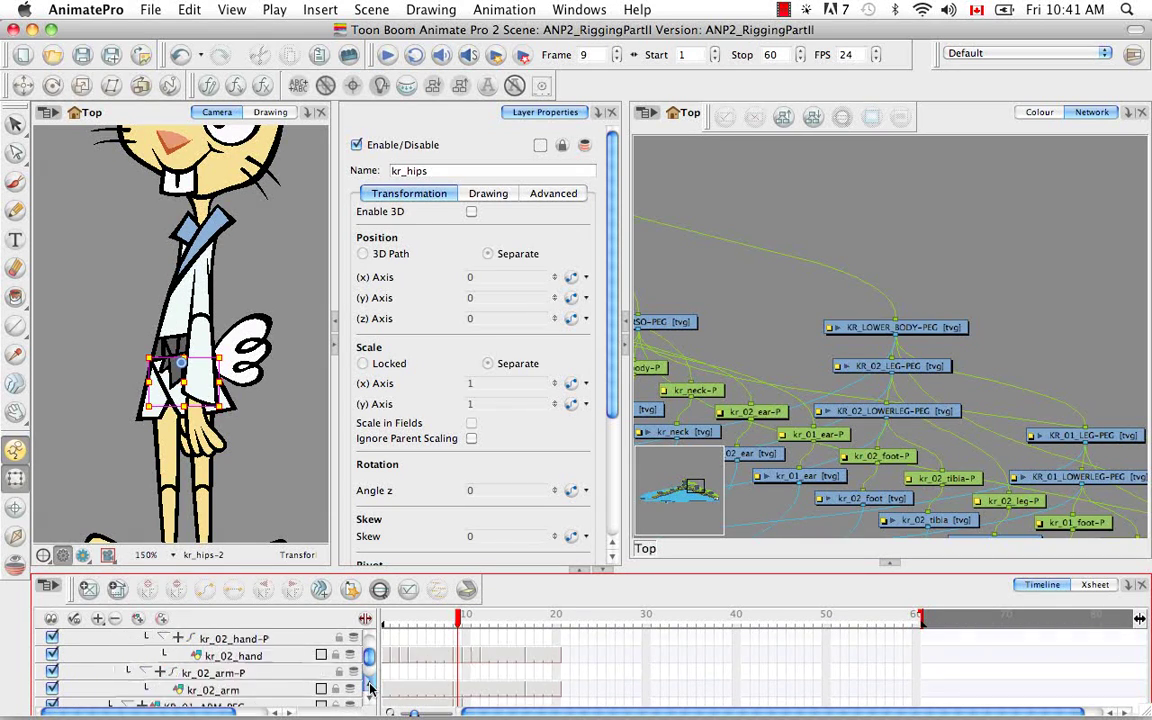
scroll(370, 687, down, 15)
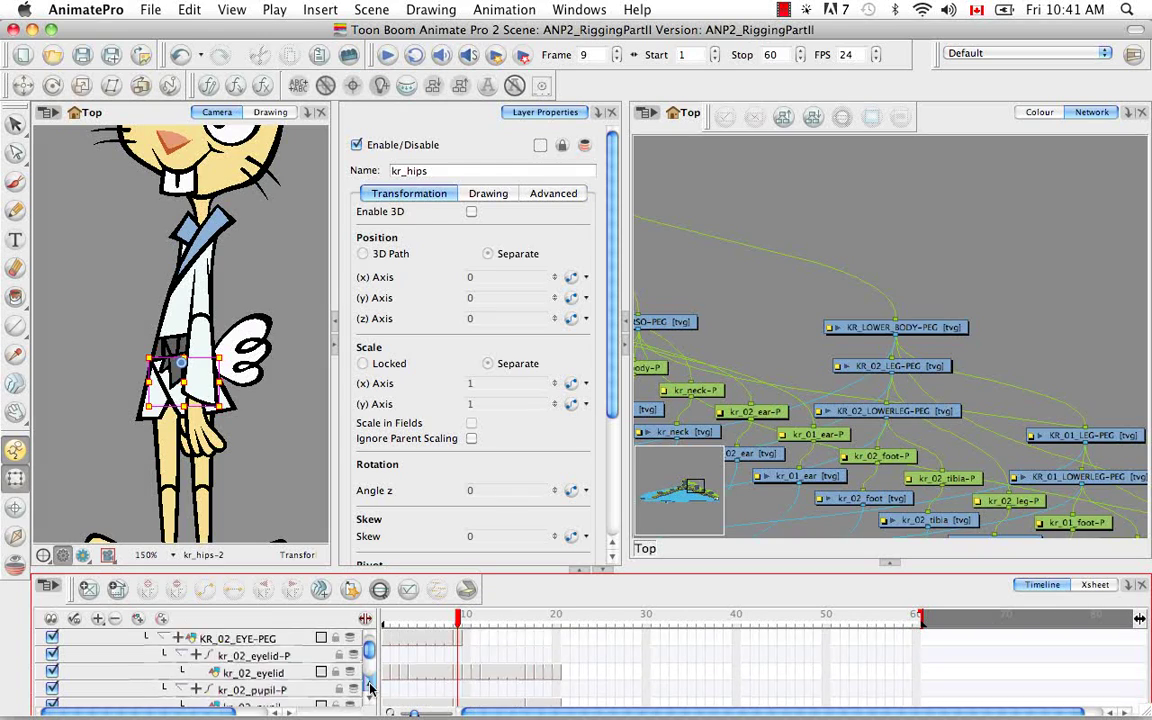
scroll(370, 687, up, 15)
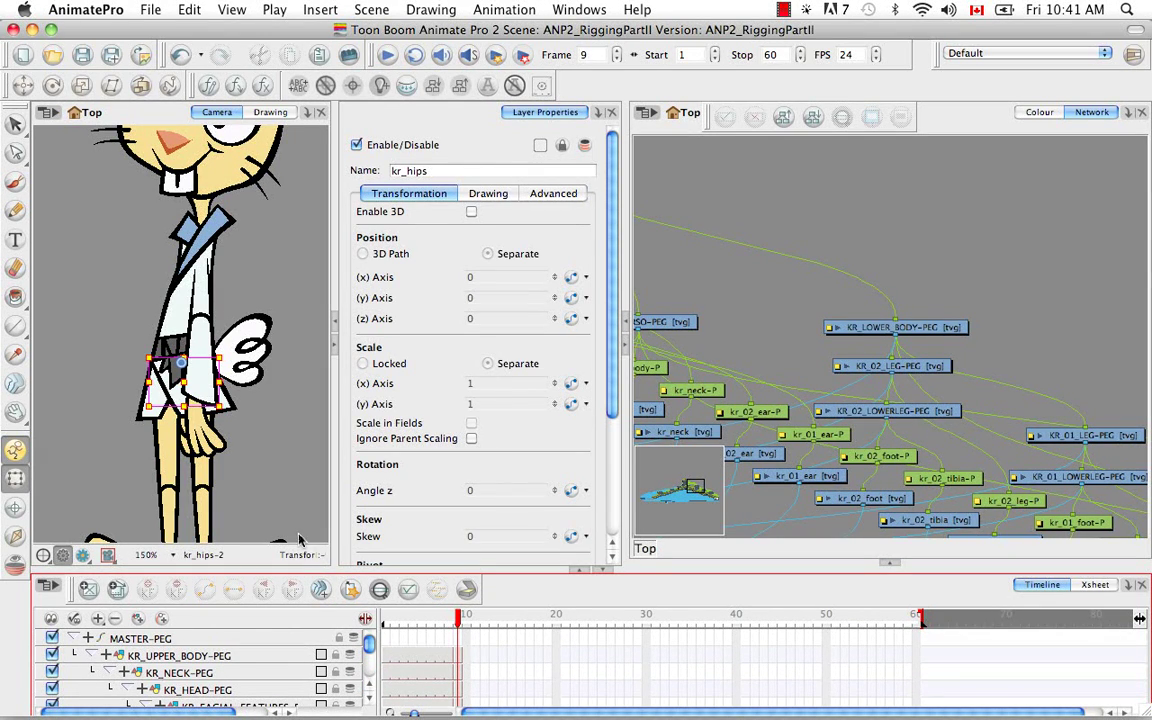
Step: Inspect the pivot of the kr_01_leg drawing at frame 9 with the Transform tool, leaving nothing selected
click(744, 313)
key(space)
drag(712, 280, 912, 332)
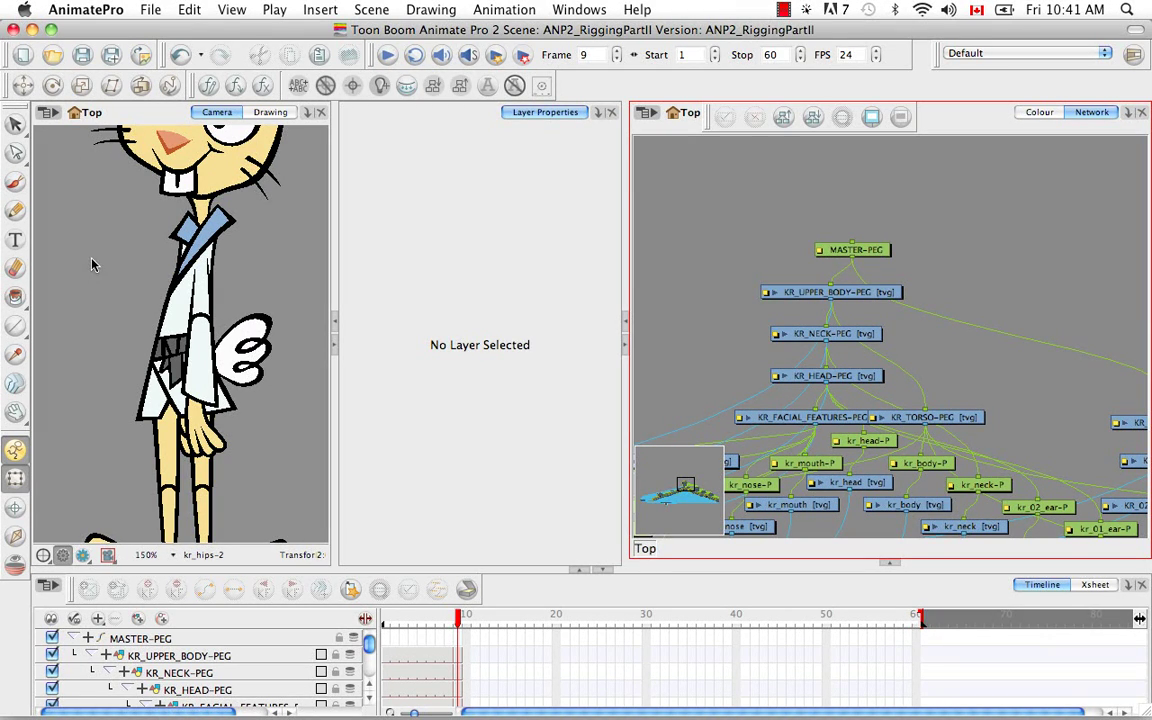
click(17, 477)
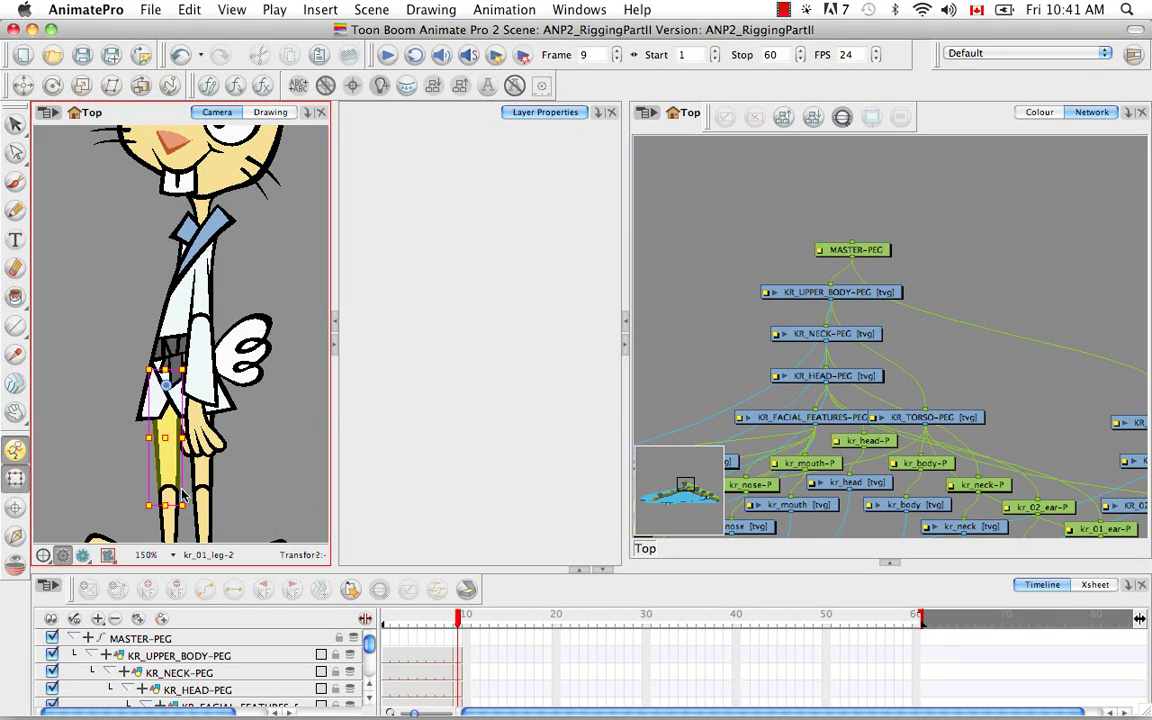
click(162, 390)
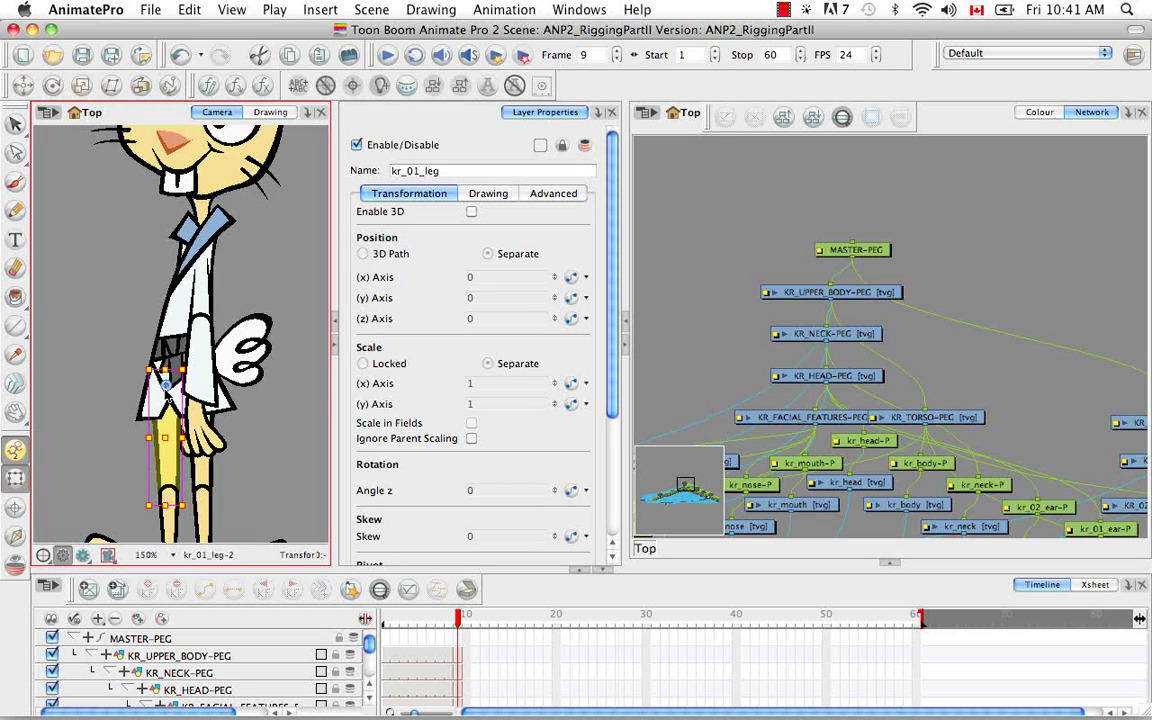
click(16, 479)
click(97, 492)
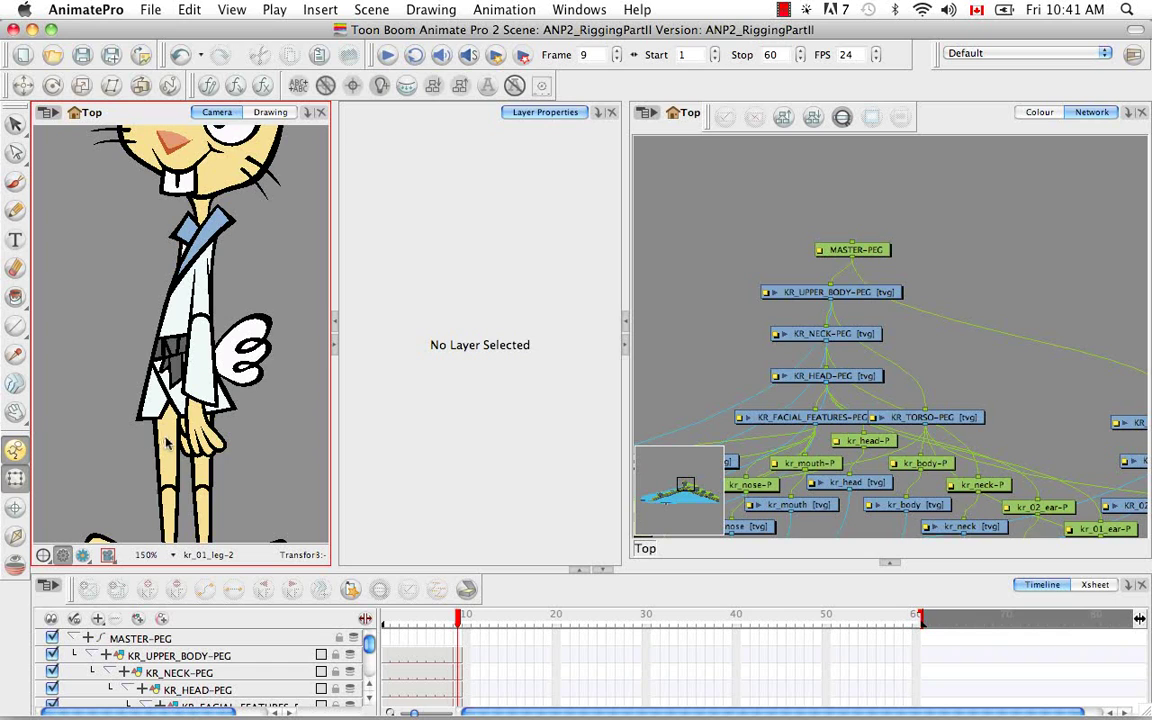
click(150, 388)
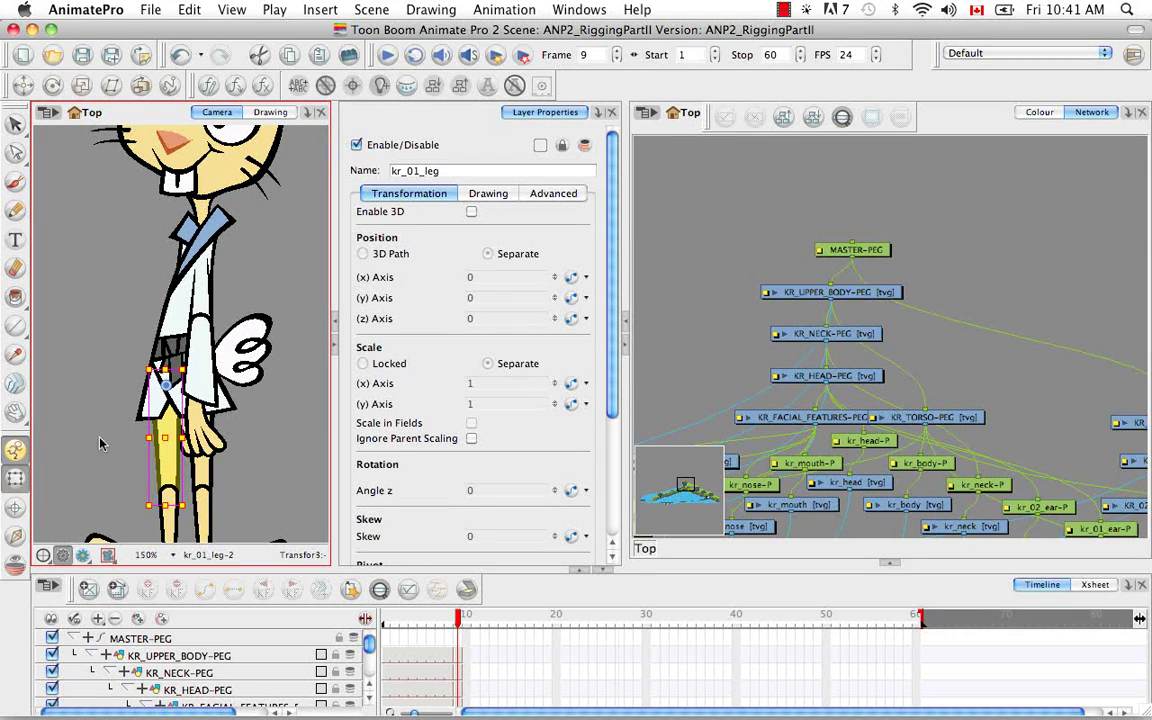
click(95, 489)
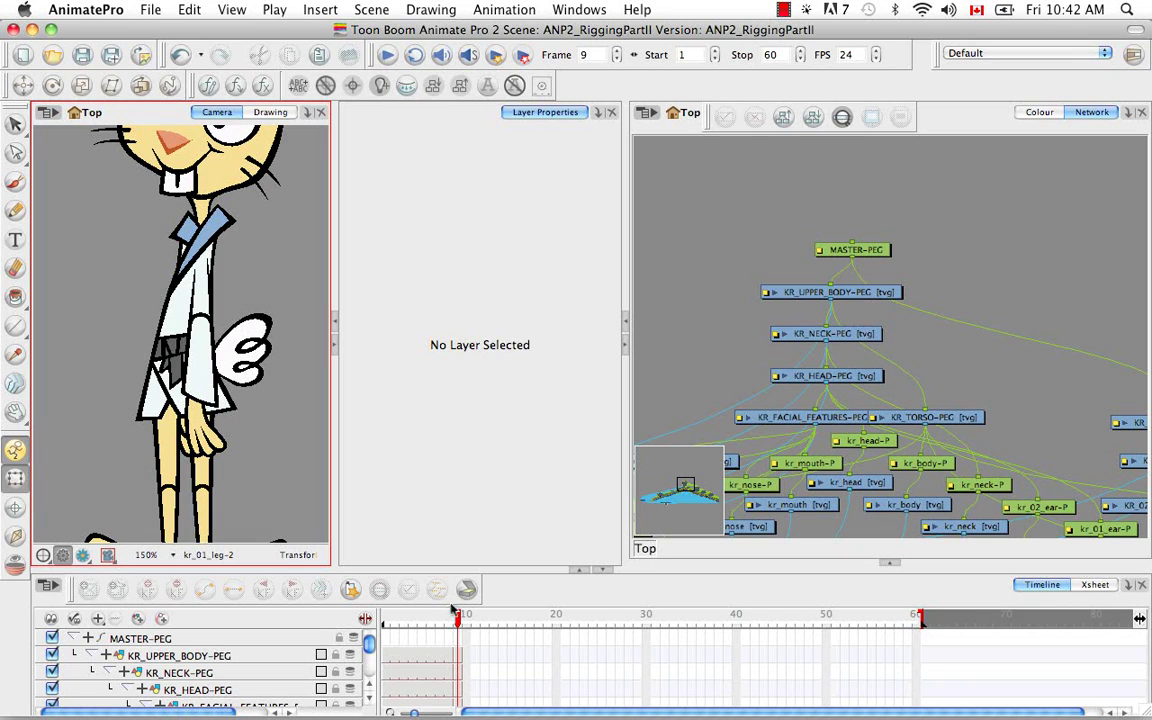
Step: Select MASTER-PEG and compare its pivot on the rabbit's poses at frames 8, 9 and 18
drag(458, 619, 451, 620)
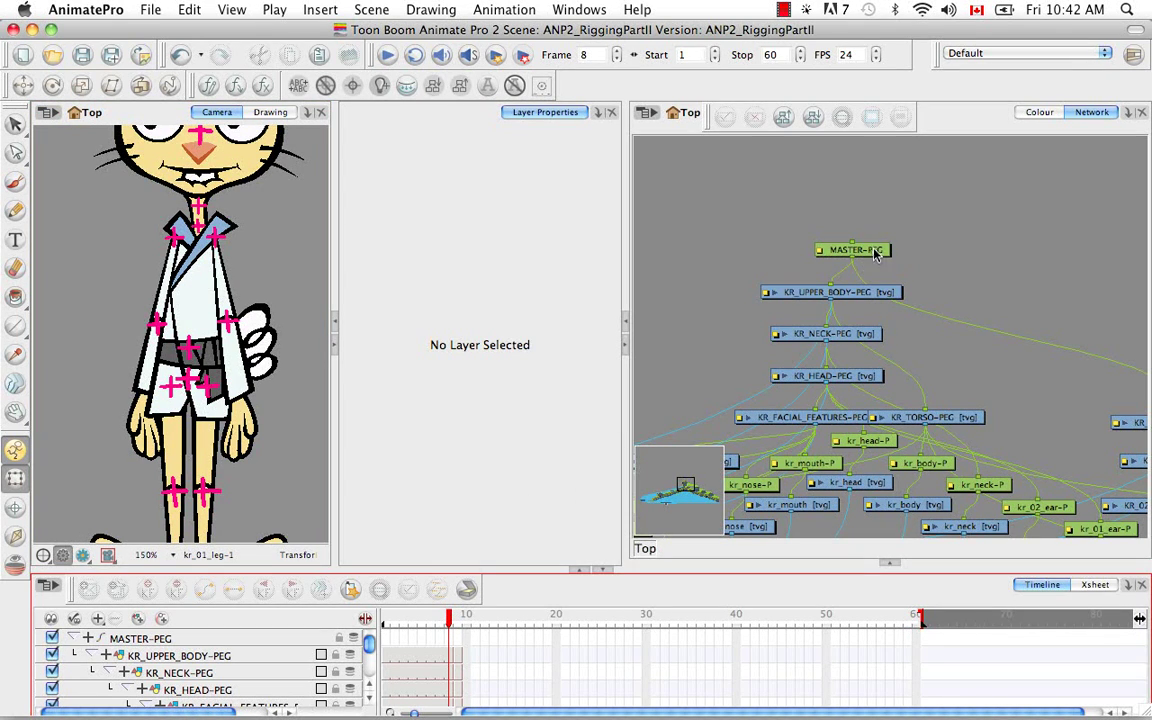
click(835, 249)
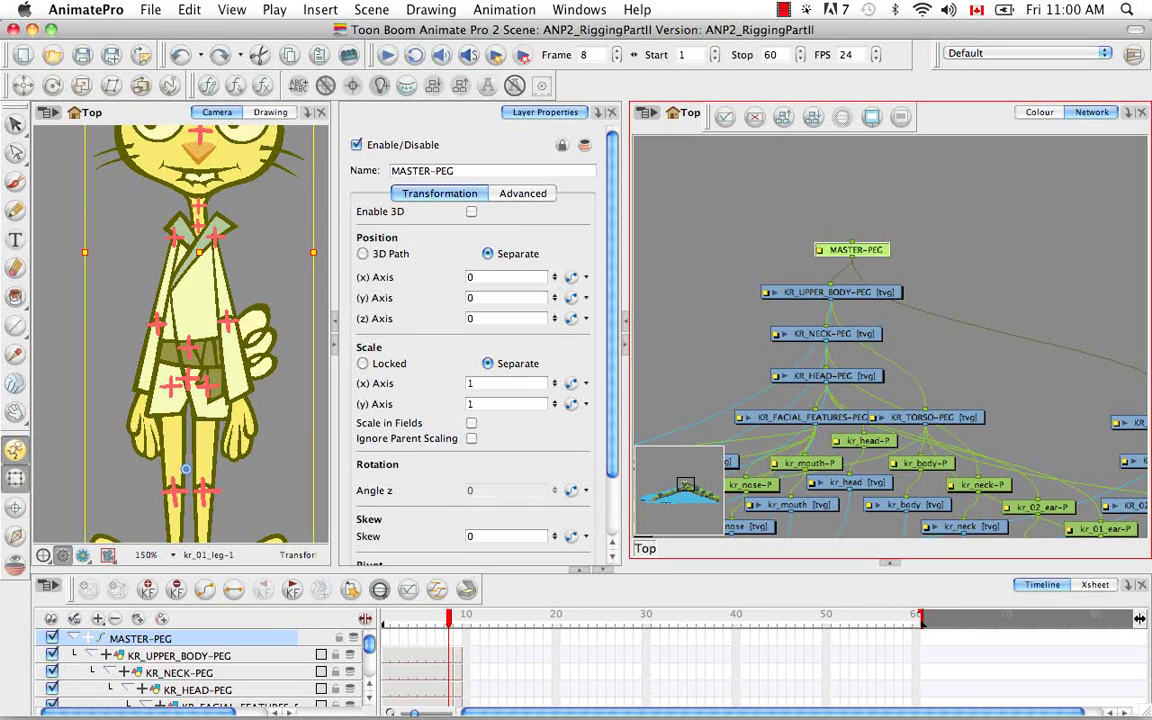
click(458, 622)
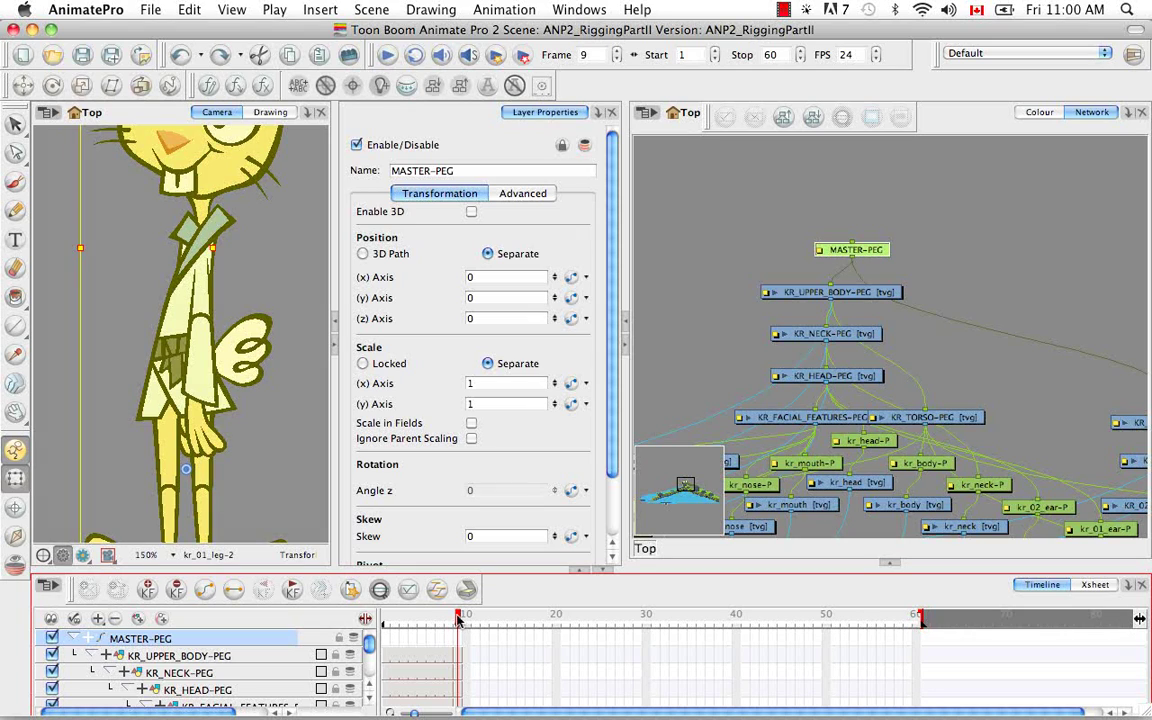
mouse_move(458, 622)
mouse_down()
mouse_move(557, 619)
mouse_move(537, 618)
mouse_up()
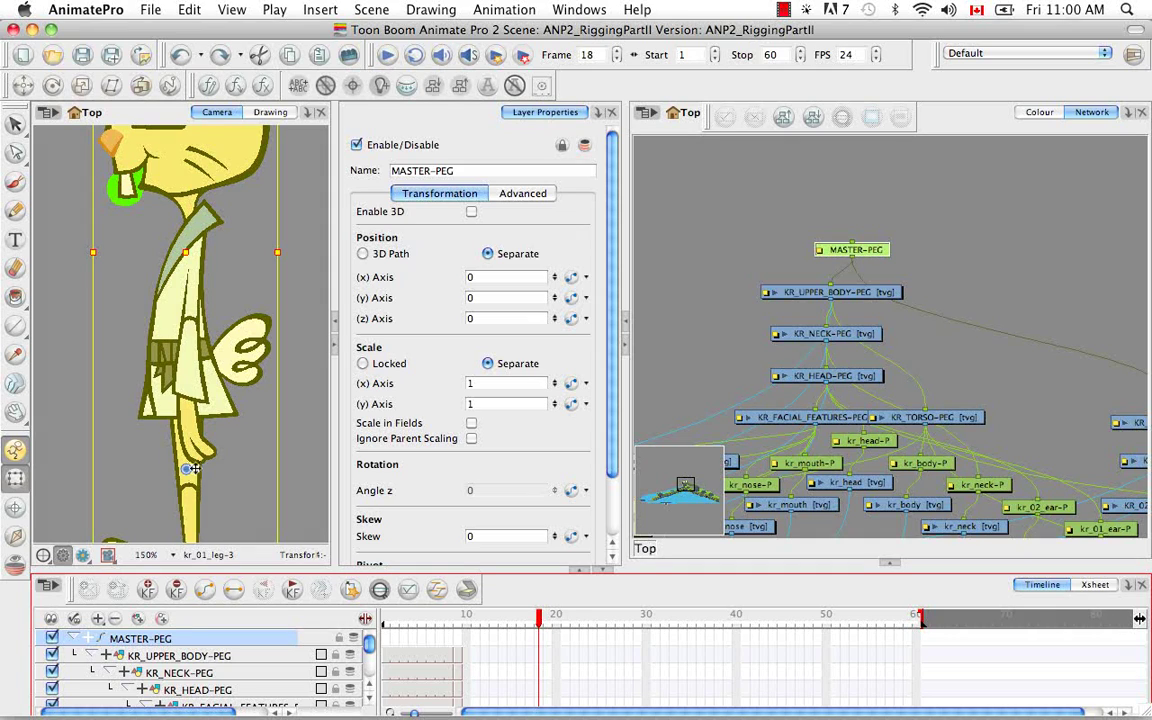
drag(524, 620, 461, 618)
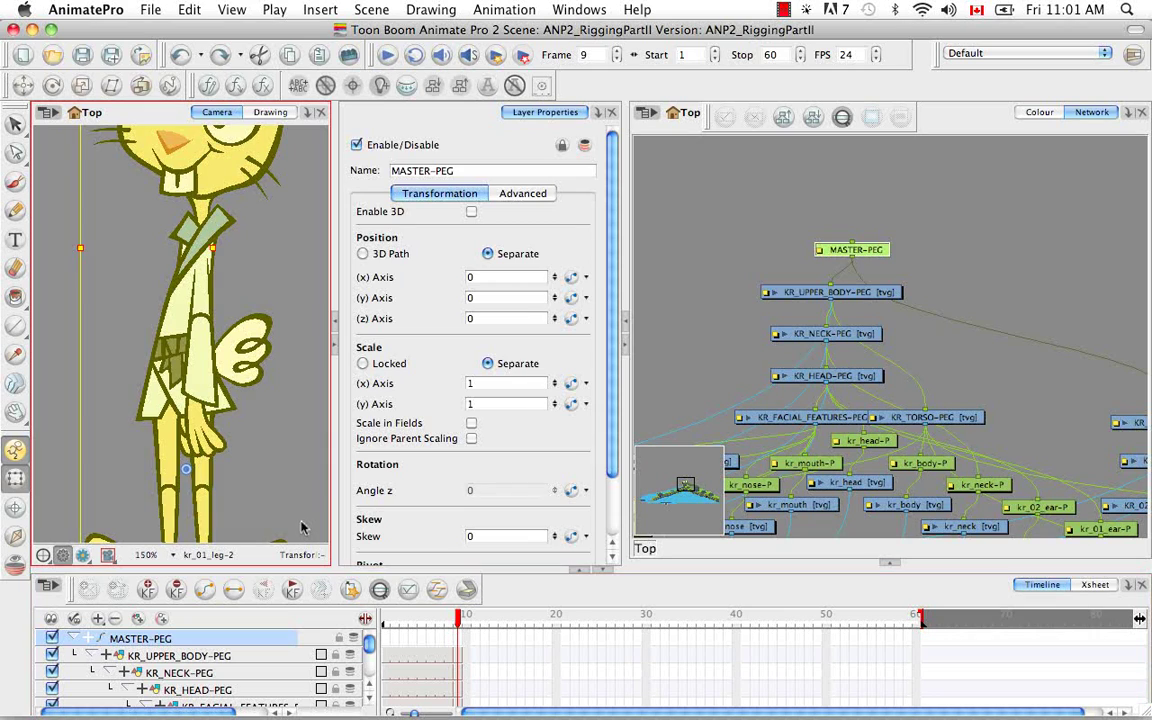
Step: Deselect MASTER-PEG and review the whole rabbit's pose from frame 9 to frame 16
click(282, 488)
key(super+minus)
key(super+minus)
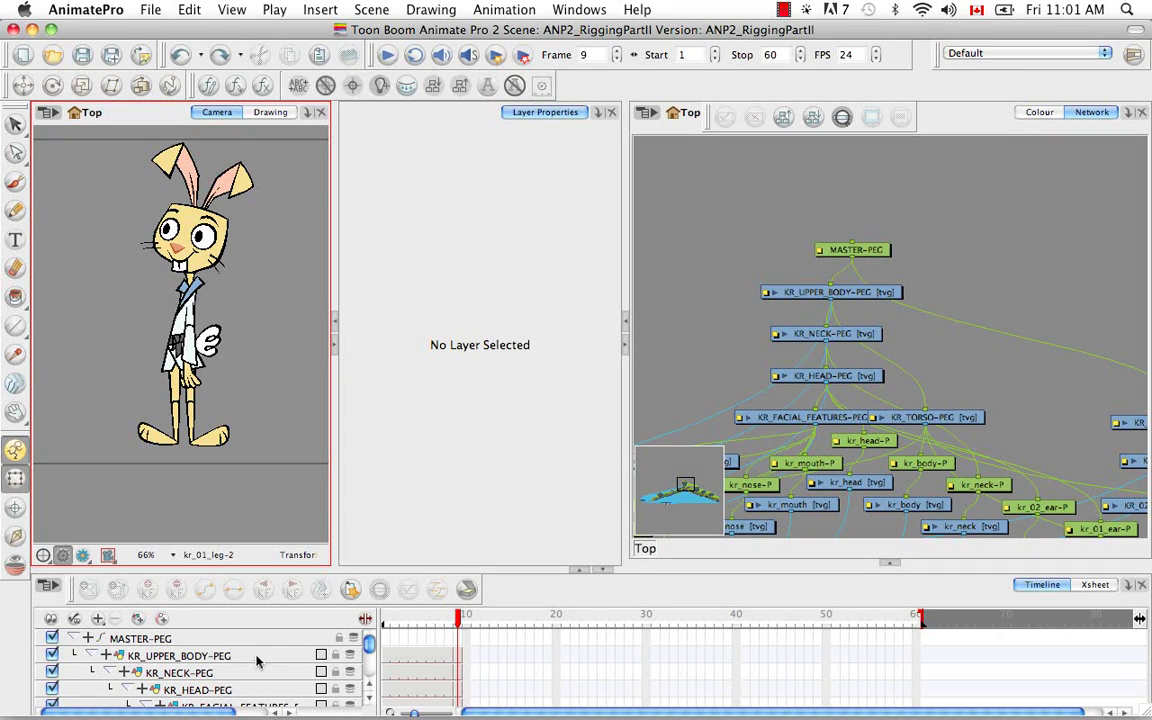
drag(466, 624, 521, 622)
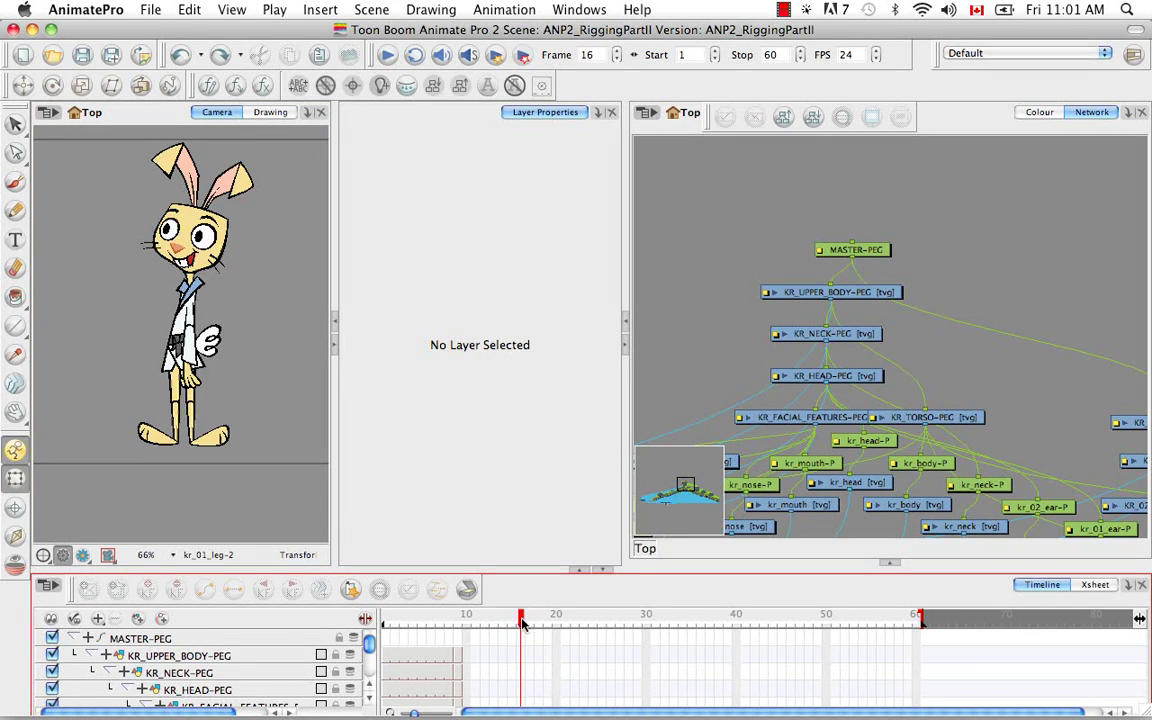
Step: Paint a small brush cross over the pivot at the rabbit's belt on the KR_UPPER_BODY-PEG drawing at frame 9
click(458, 656)
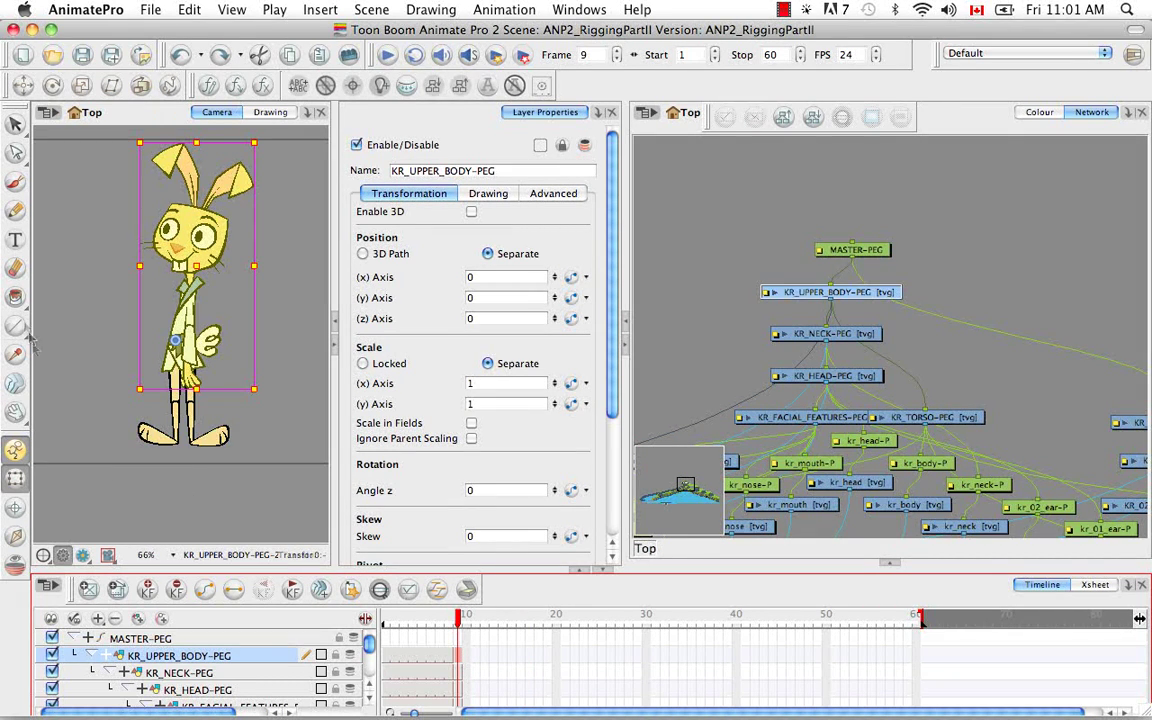
click(15, 181)
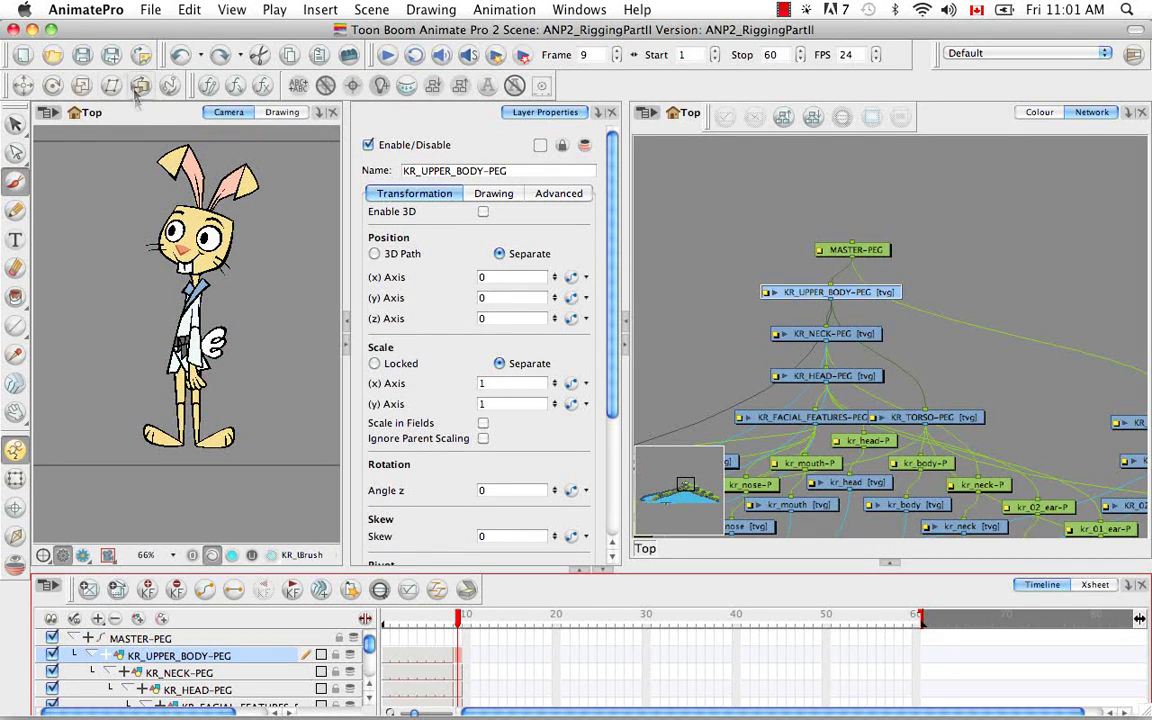
key(super+equal)
key(super+equal)
key(super+equal)
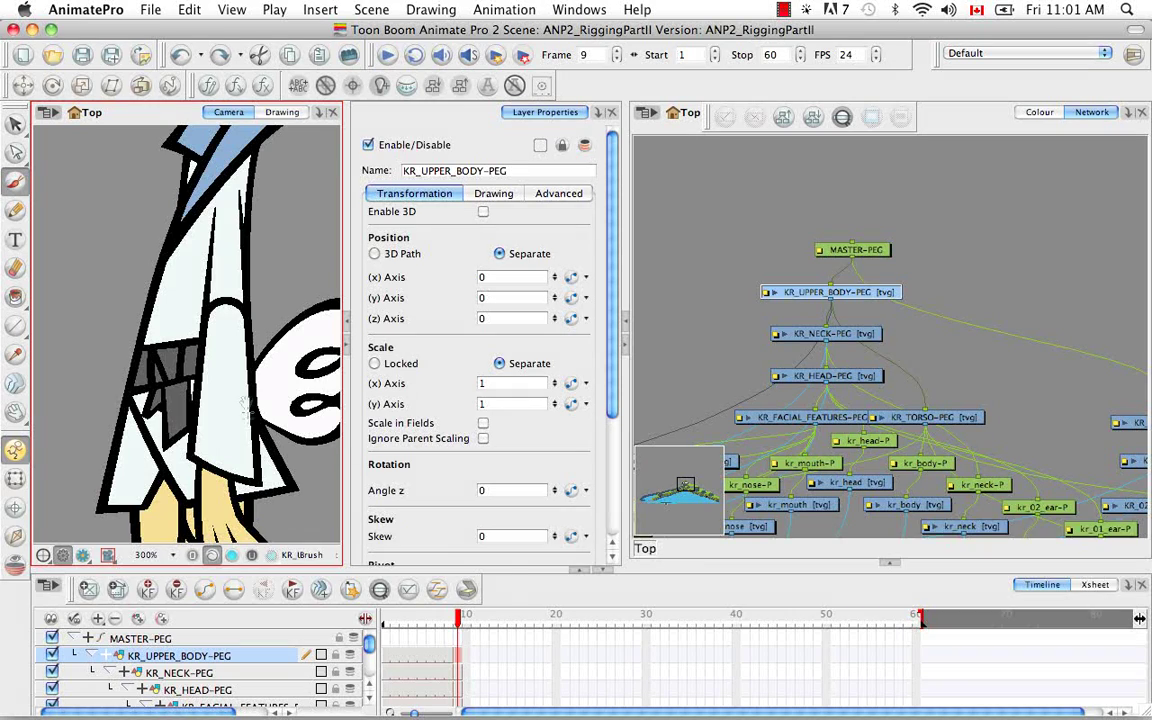
key(space)
drag(244, 393, 237, 283)
click(15, 479)
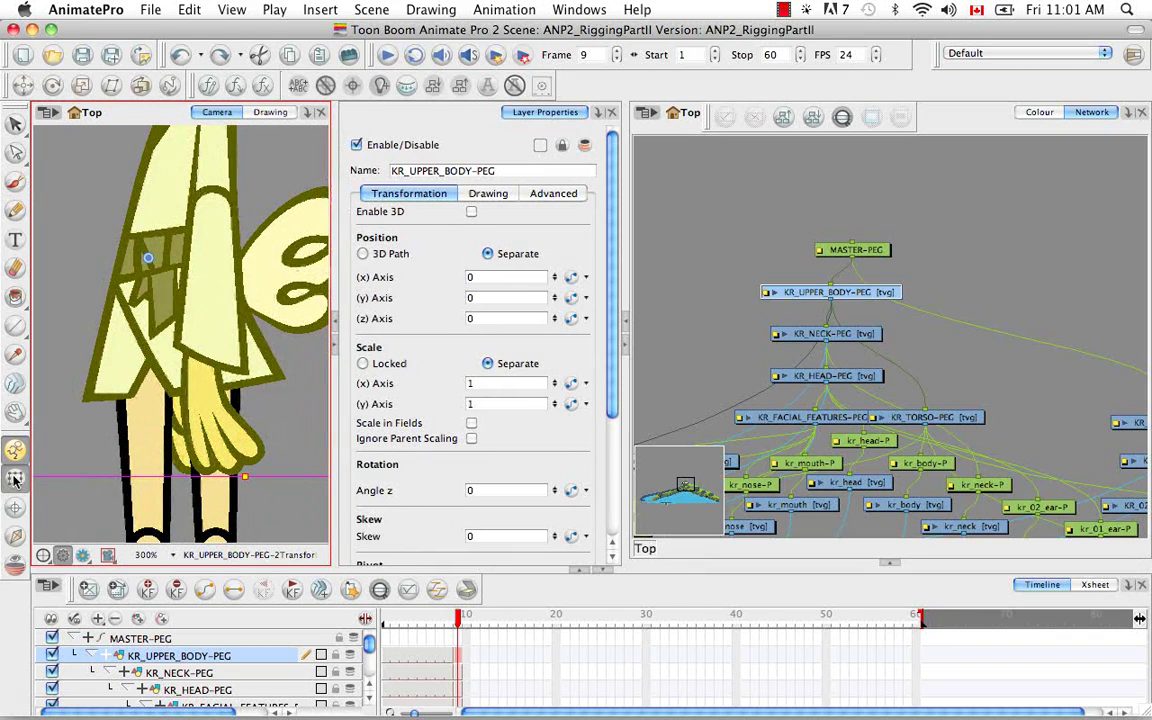
click(15, 181)
drag(152, 246, 157, 274)
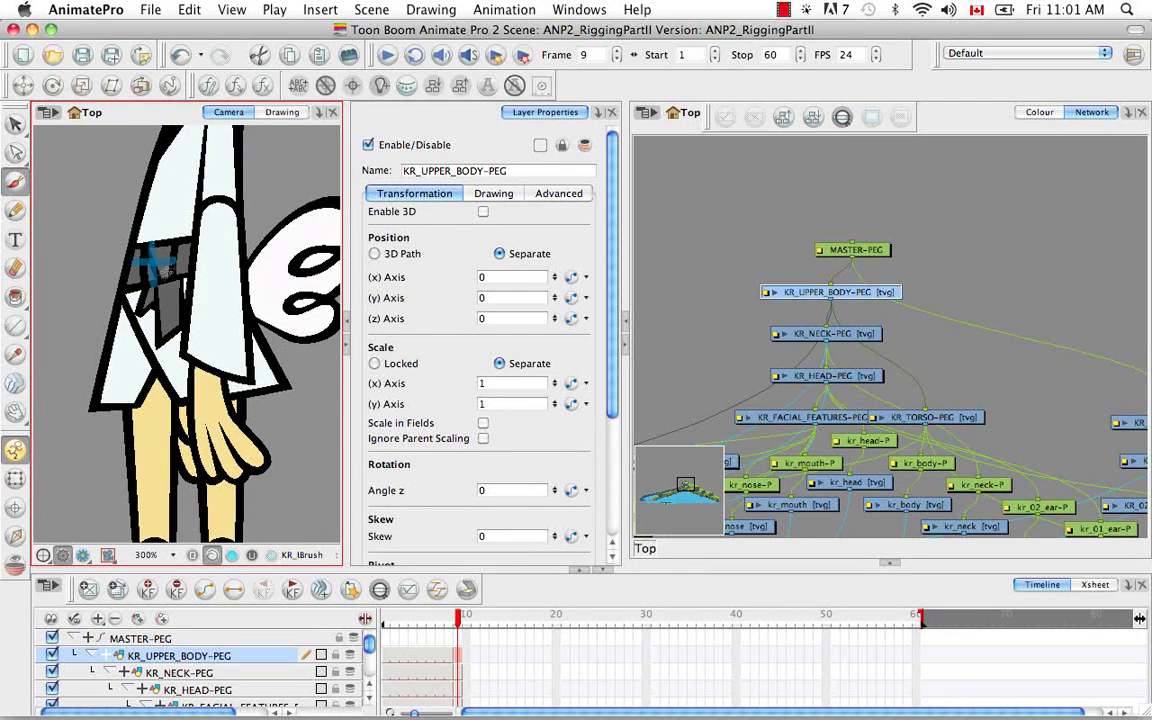
Step: Recolour both strokes of the belt cross with the Crosses colour from the rabbit palette and deselect them
key(alt+s)
click(152, 250)
shift+click(166, 261)
click(1039, 112)
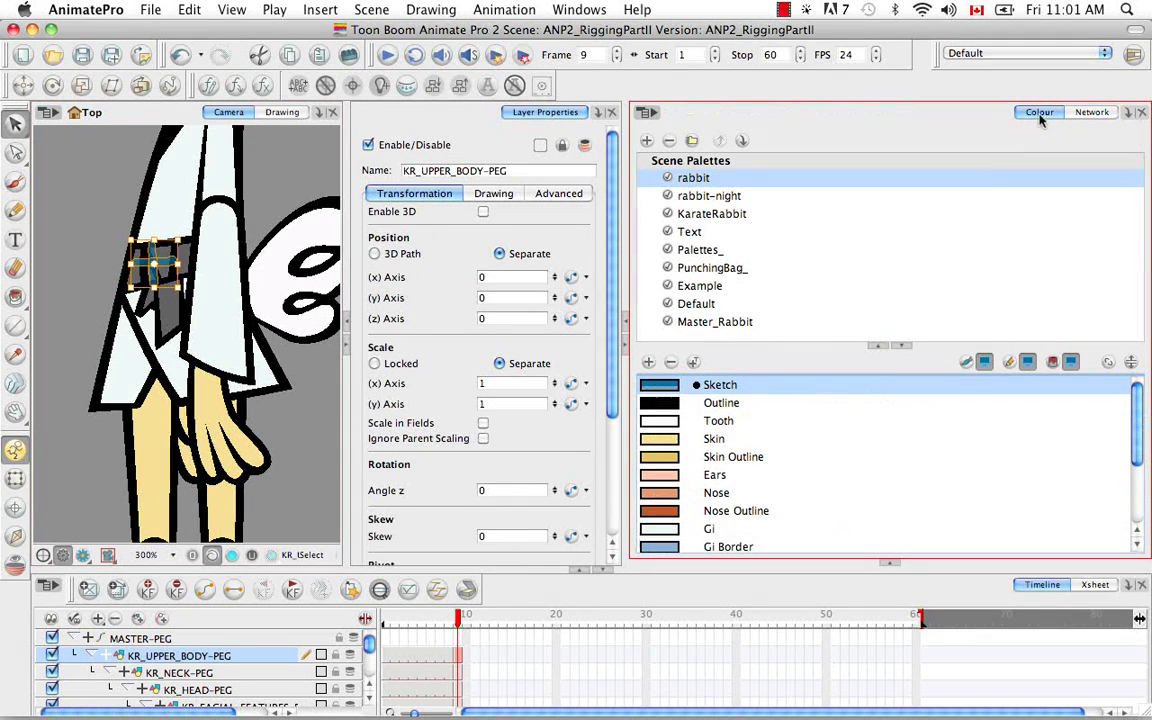
scroll(1140, 550, down, 5)
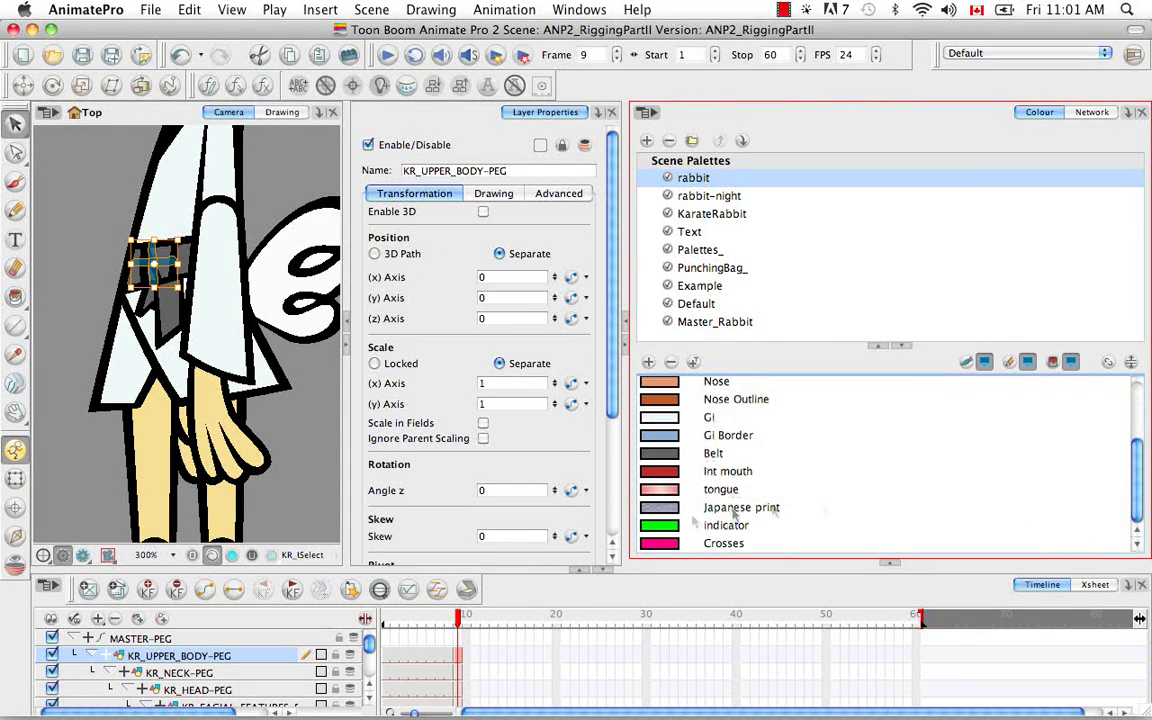
click(950, 543)
click(1090, 112)
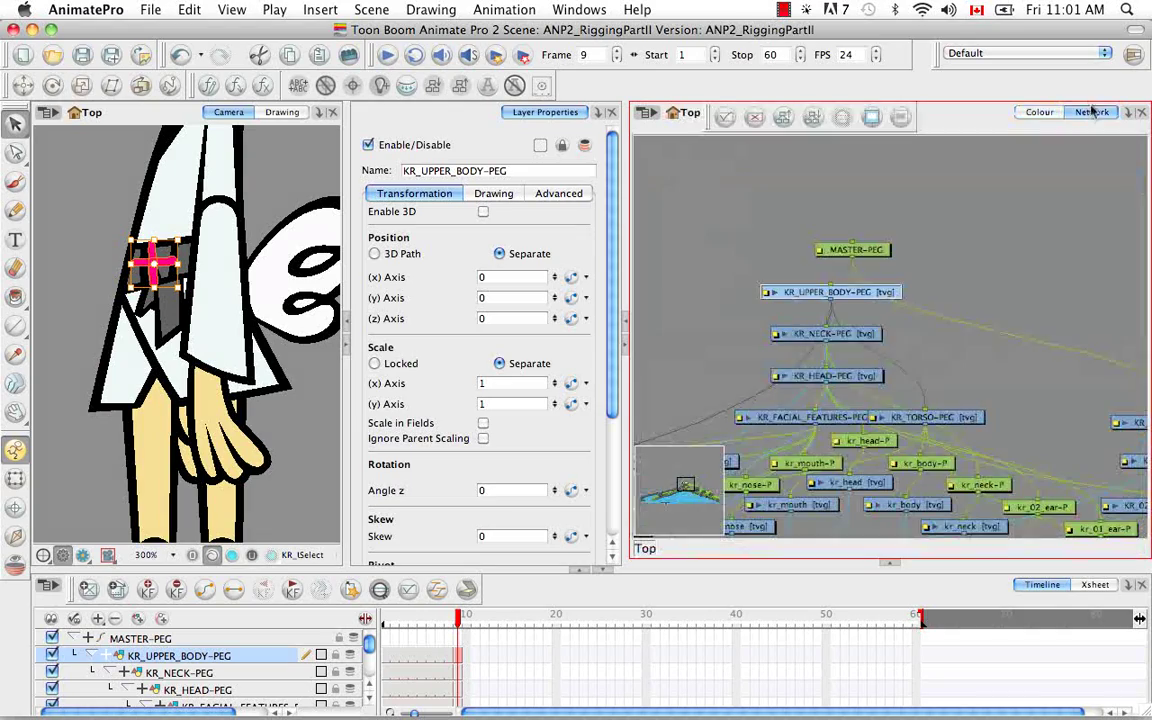
click(298, 470)
Step: Paint a pink brush cross over the pivot at the base of the neck on the KR_NECK-PEG drawing at frame 9
click(230, 672)
key(space)
drag(200, 130, 190, 535)
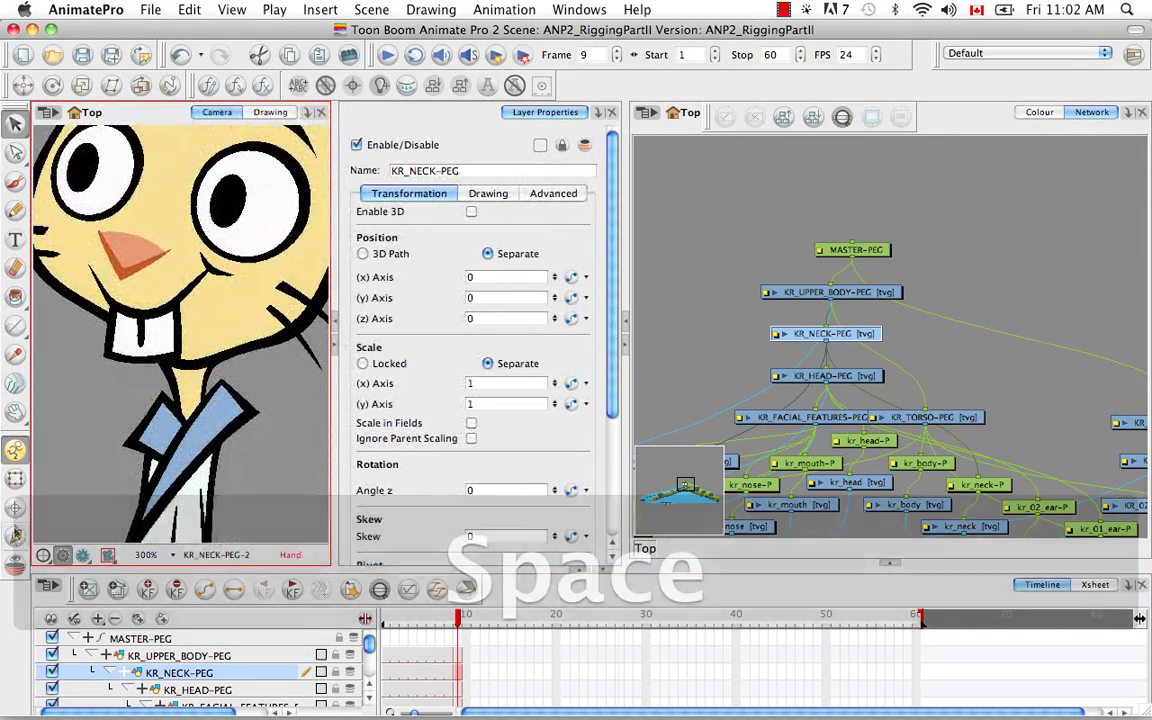
click(15, 478)
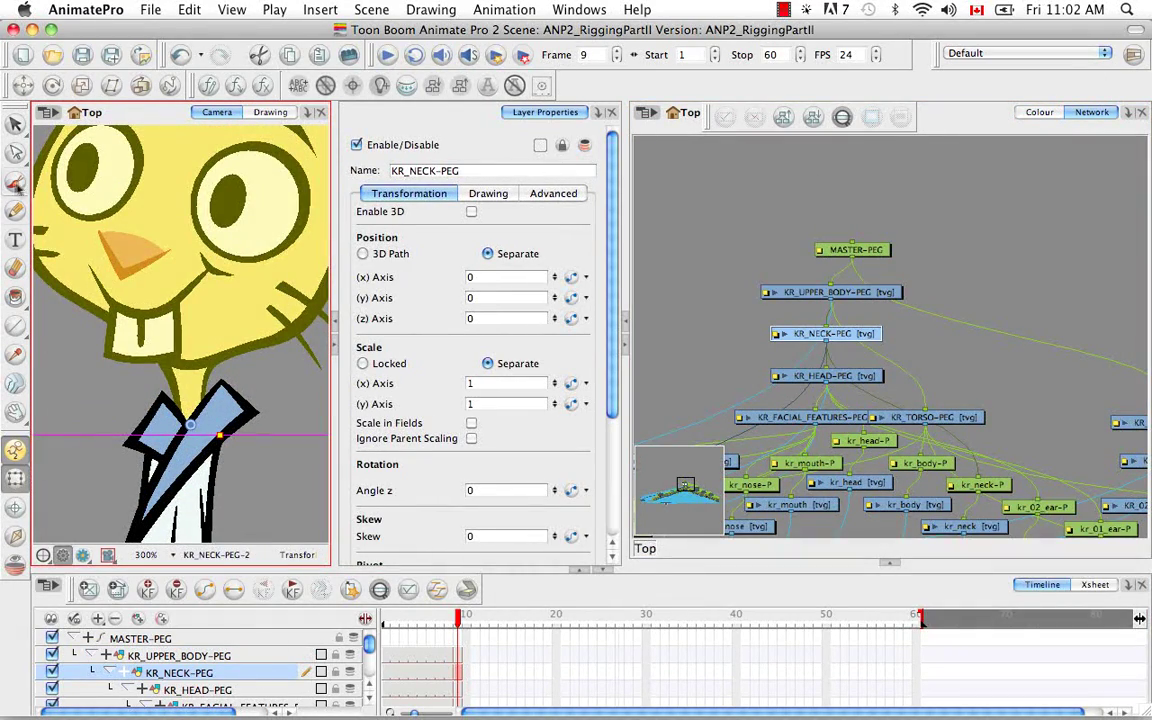
click(15, 182)
drag(180, 410, 209, 413)
key(super+z)
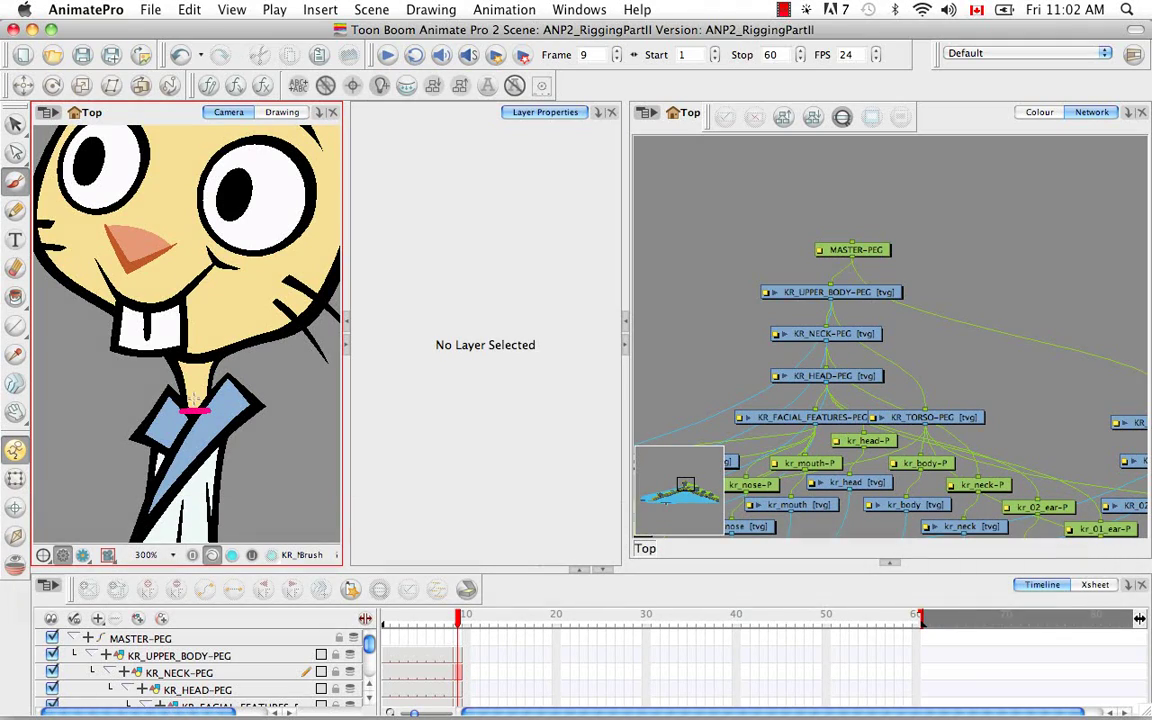
Step: Mark the KR_HEAD-PEG pivot under the rabbit's chin with a pink brush cross on its frame 9 drawing
click(459, 690)
click(15, 478)
key(space)
mouse_move(197, 376)
mouse_down()
mouse_move(189, 487)
mouse_move(210, 462)
mouse_up()
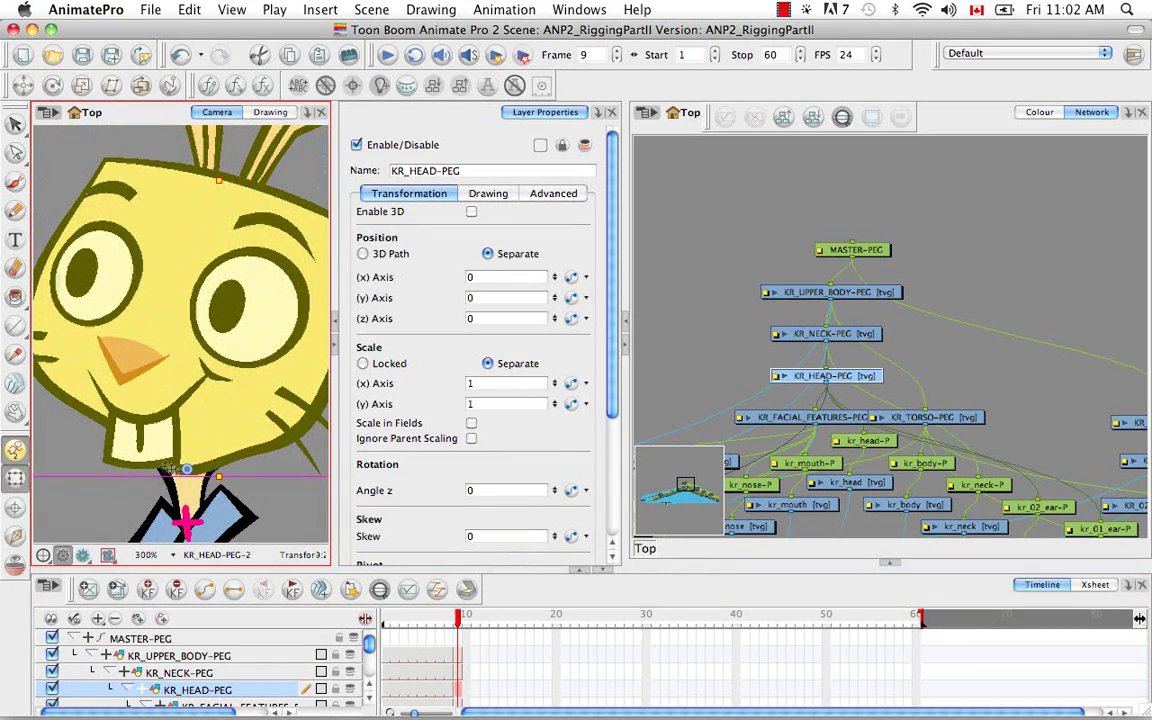
click(15, 180)
drag(192, 448, 194, 480)
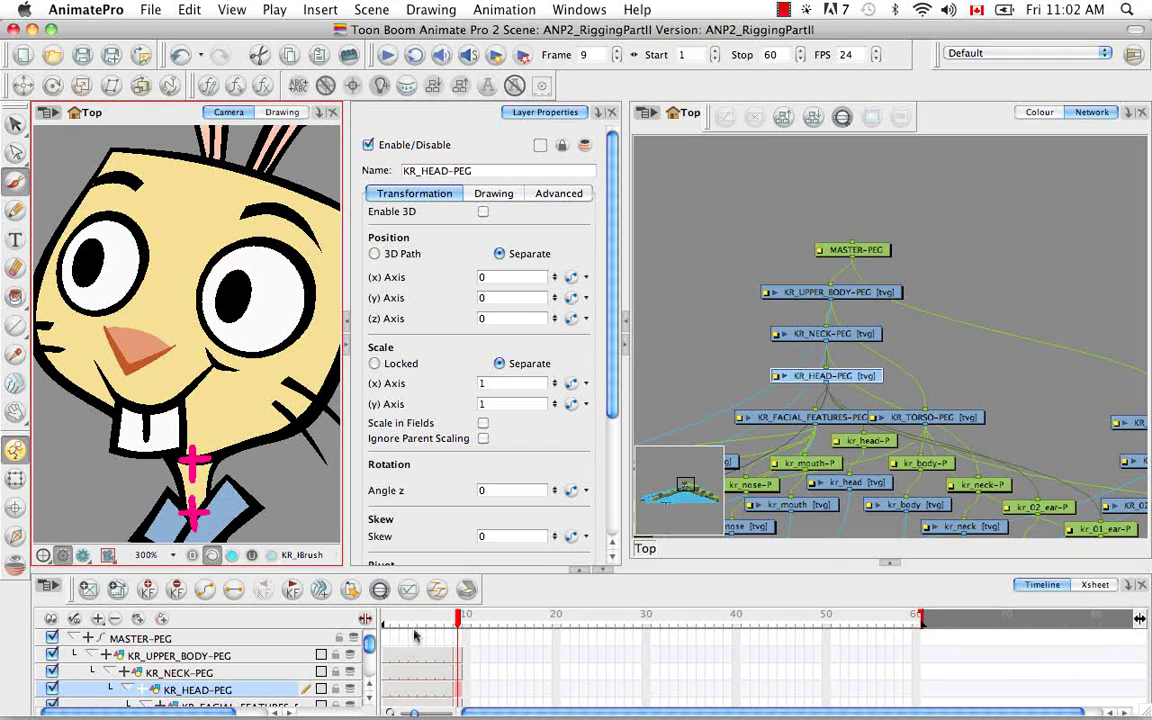
Step: Paint a pink cross over the pivot just above the nose on the KR_FACIAL_FEATURES-PEG drawing at frame 9
click(370, 699)
click(370, 699)
click(235, 655)
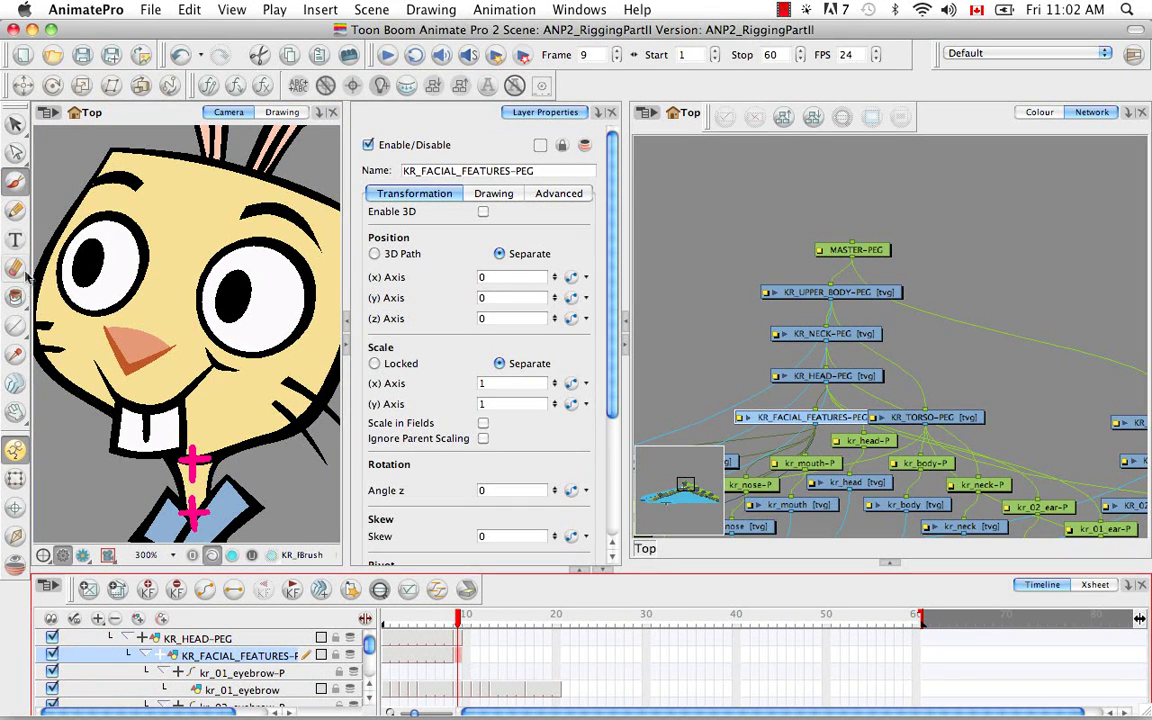
click(15, 479)
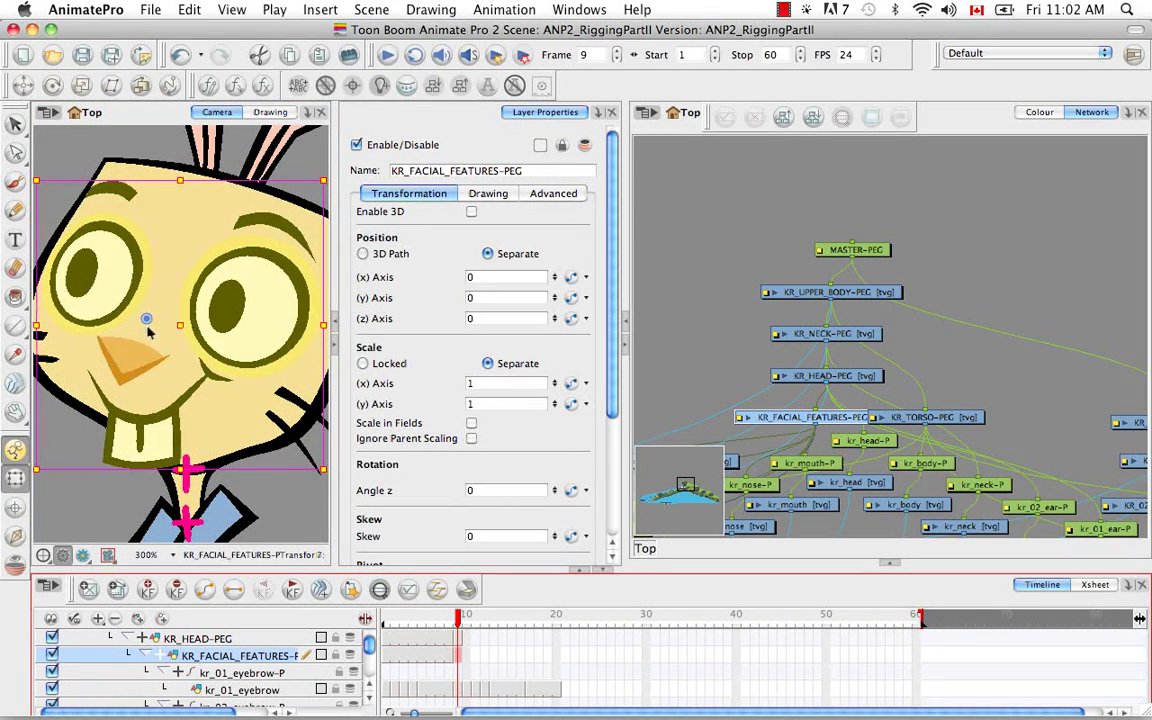
click(15, 182)
click(153, 302)
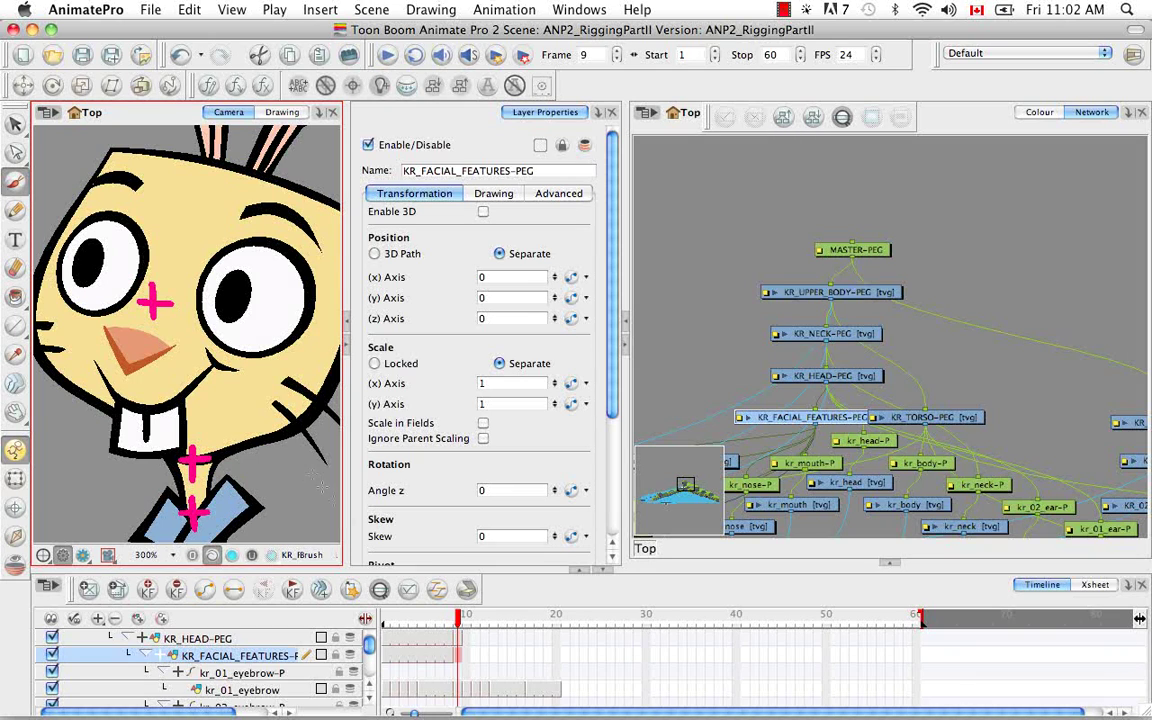
Step: Select the frame 9 drawing of KR_TORSO-PEG and examine where its pivot sits on the rabbit's body
scroll(333, 637, down, 4)
click(459, 678)
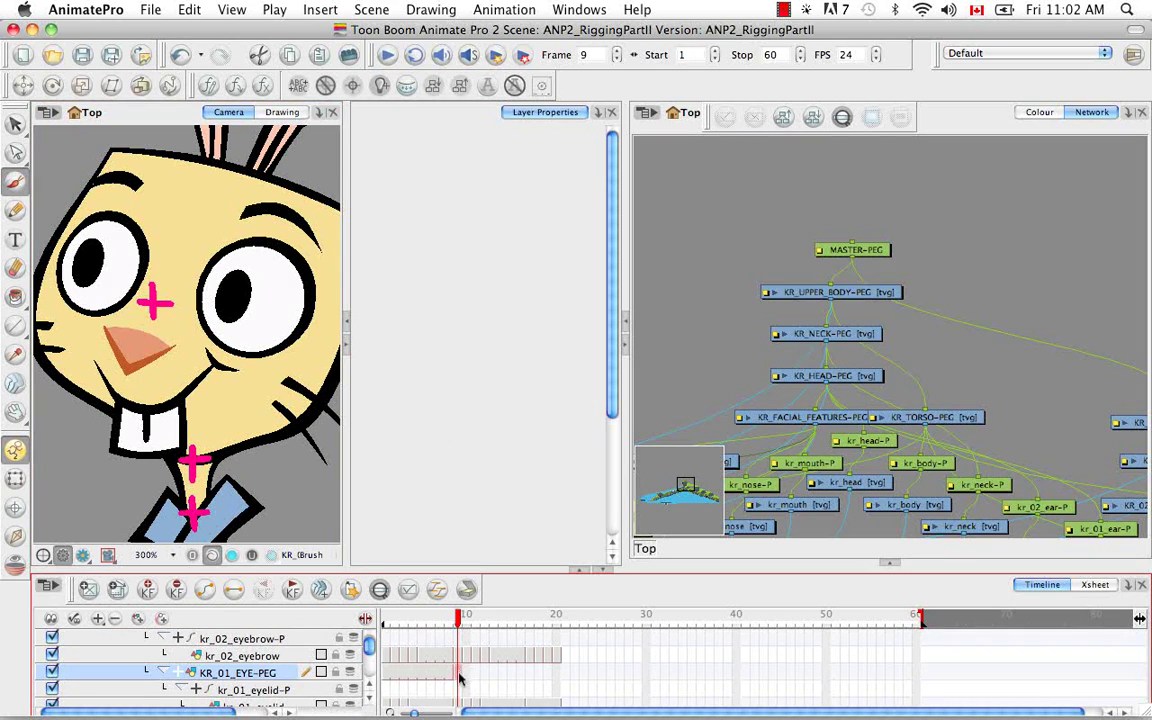
scroll(367, 690, down, 2)
scroll(367, 707, down, 8)
scroll(367, 690, down, 5)
click(456, 657)
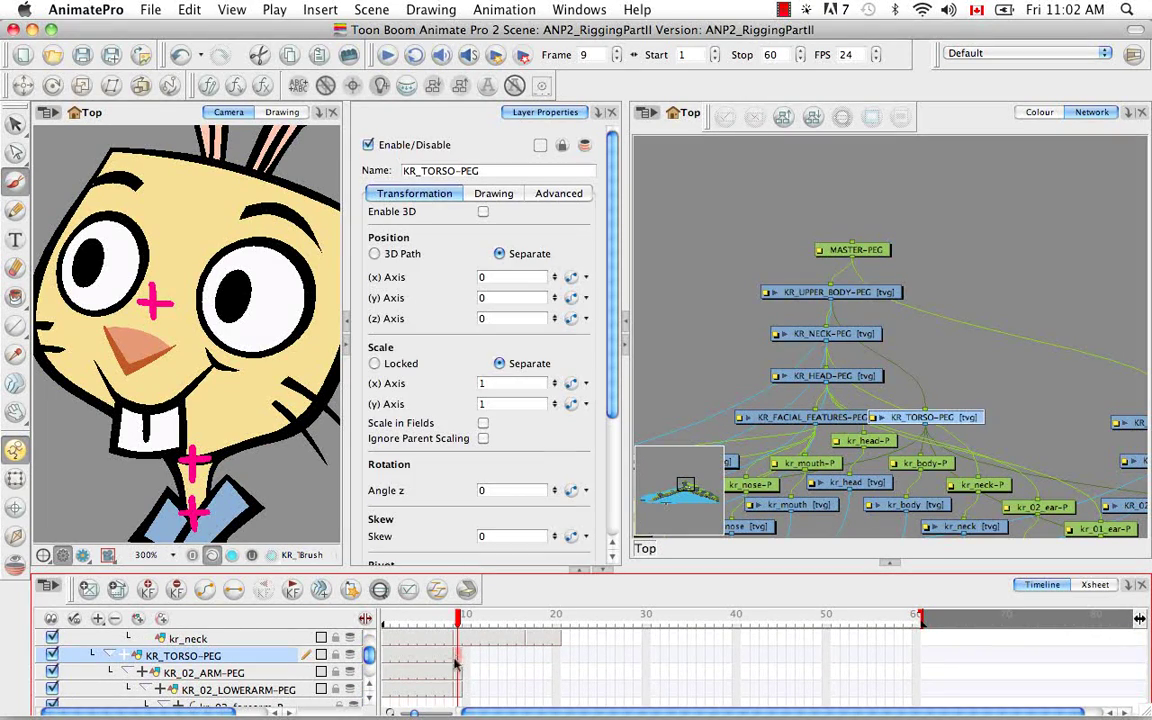
key(super+minus)
key(super+minus)
key(space)
drag(300, 345, 286, 303)
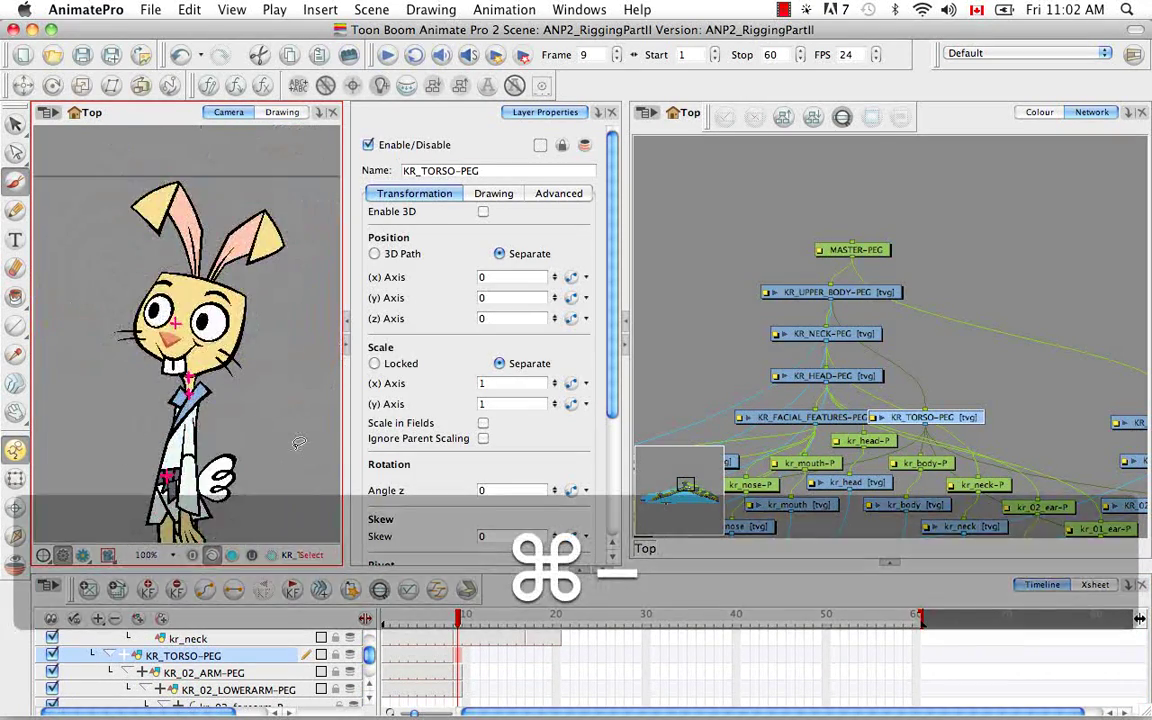
click(15, 478)
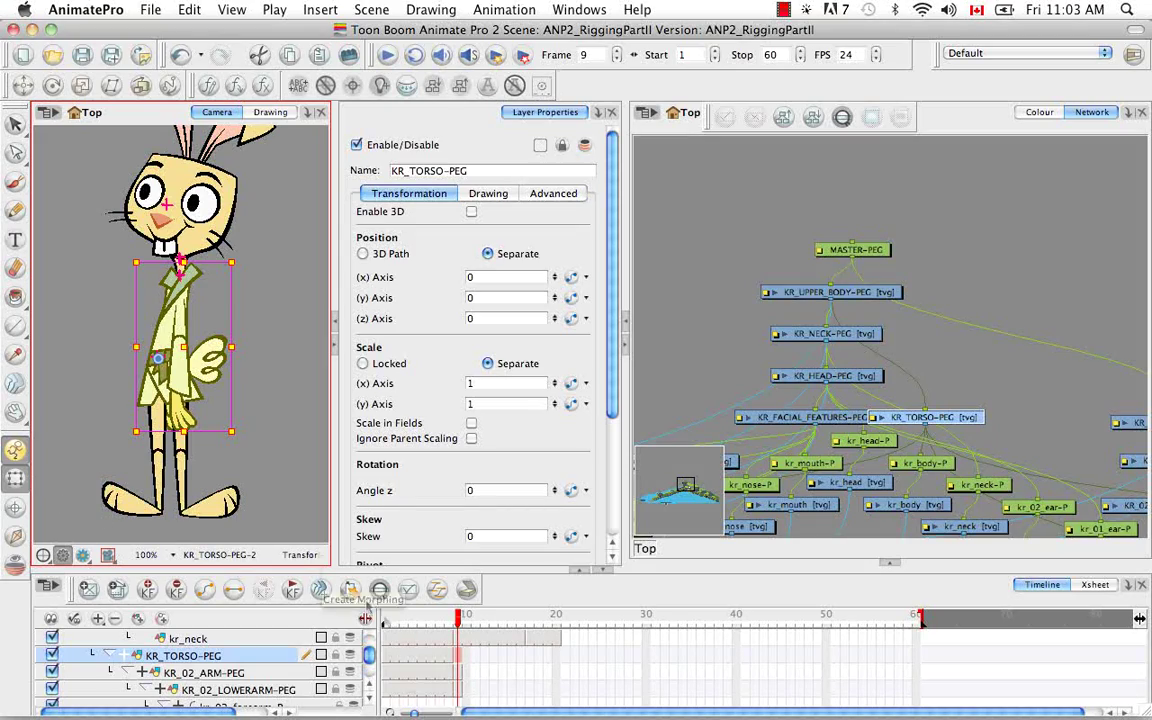
Step: Paint a pink cross over the shoulder pivot below the collar on the KR_02_ARM-PEG drawing at frame 9
click(458, 674)
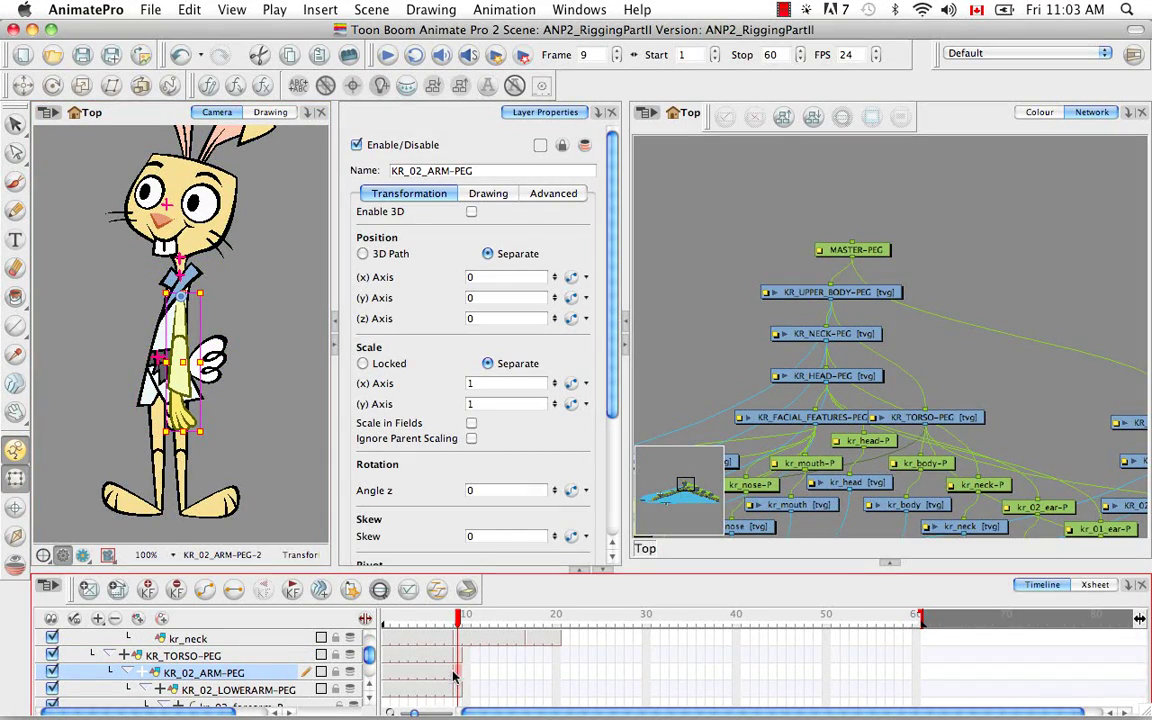
key(space)
key(super+equal)
key(super+equal)
key(super+equal)
key(super+equal)
mouse_move(156, 467)
mouse_down()
mouse_move(200, 332)
mouse_move(247, 329)
mouse_up()
click(14, 181)
drag(204, 294, 206, 371)
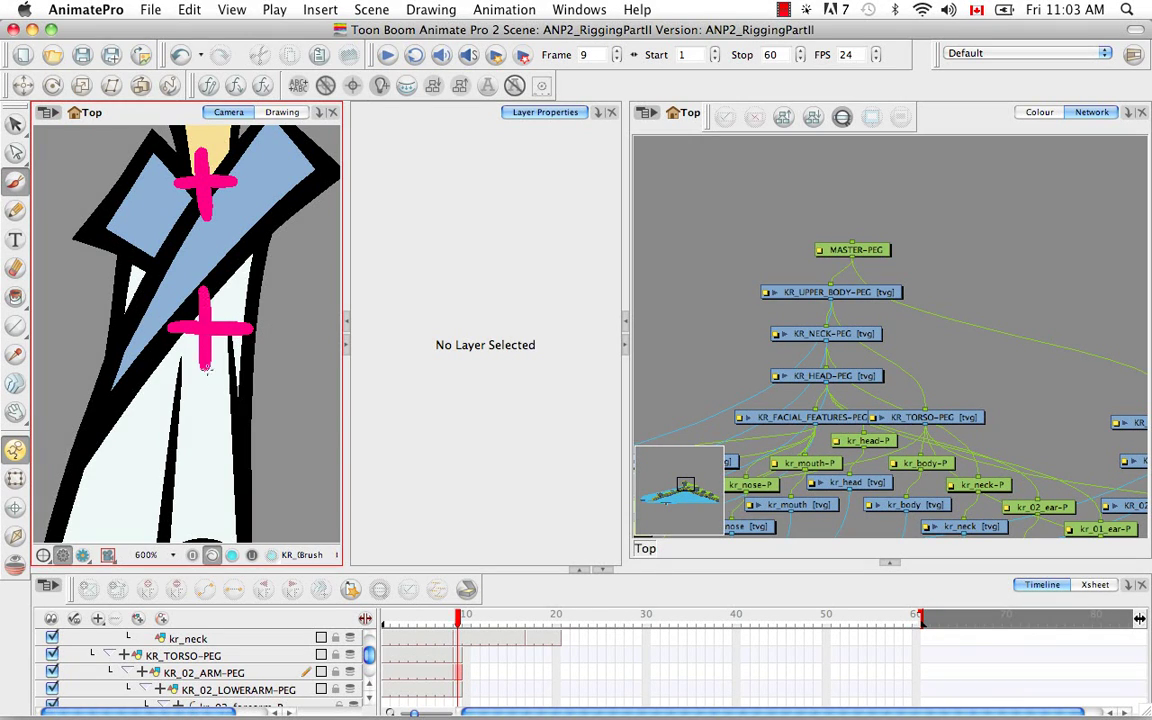
Step: Mark the elbow pivot of KR_02_LOWERARM-PEG with a pink brush cross on its frame 9 drawing
click(458, 690)
click(15, 481)
key(space)
drag(178, 515, 208, 280)
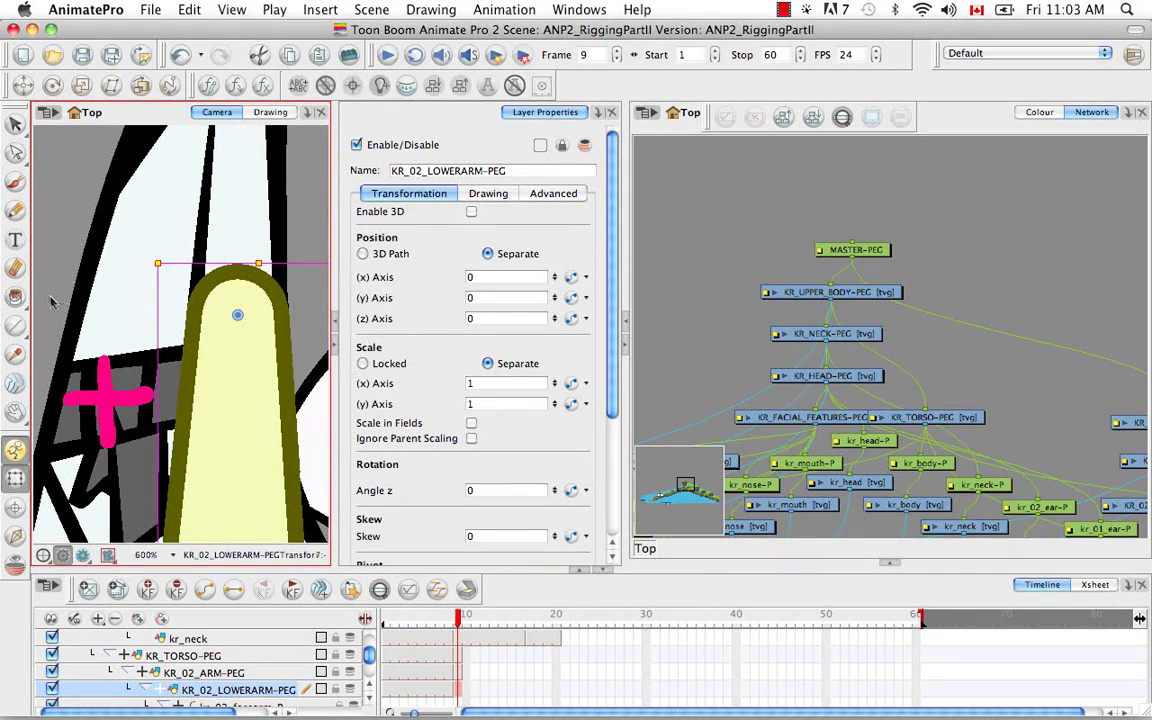
click(15, 181)
drag(197, 325, 297, 325)
drag(243, 280, 241, 375)
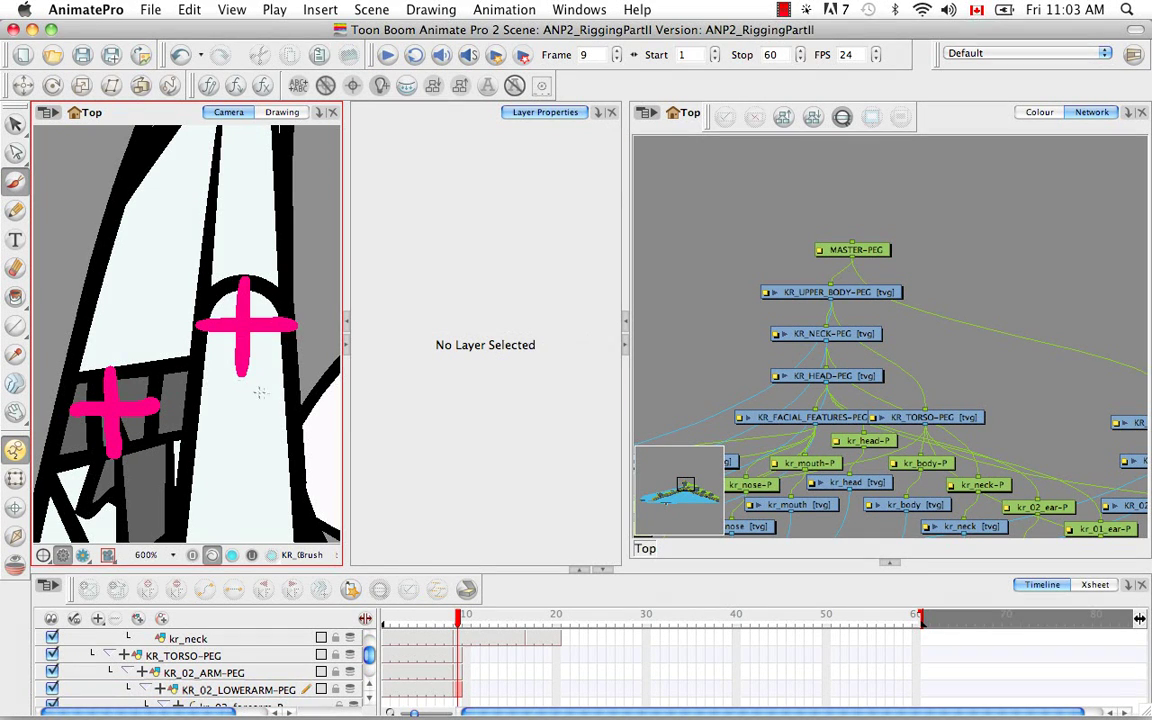
Step: Paint a pink cross for the far shoulder pivot on the KR_01_ARM-PEG drawing at frame 9 and compare it with the pivot
scroll(368, 700, down, 8)
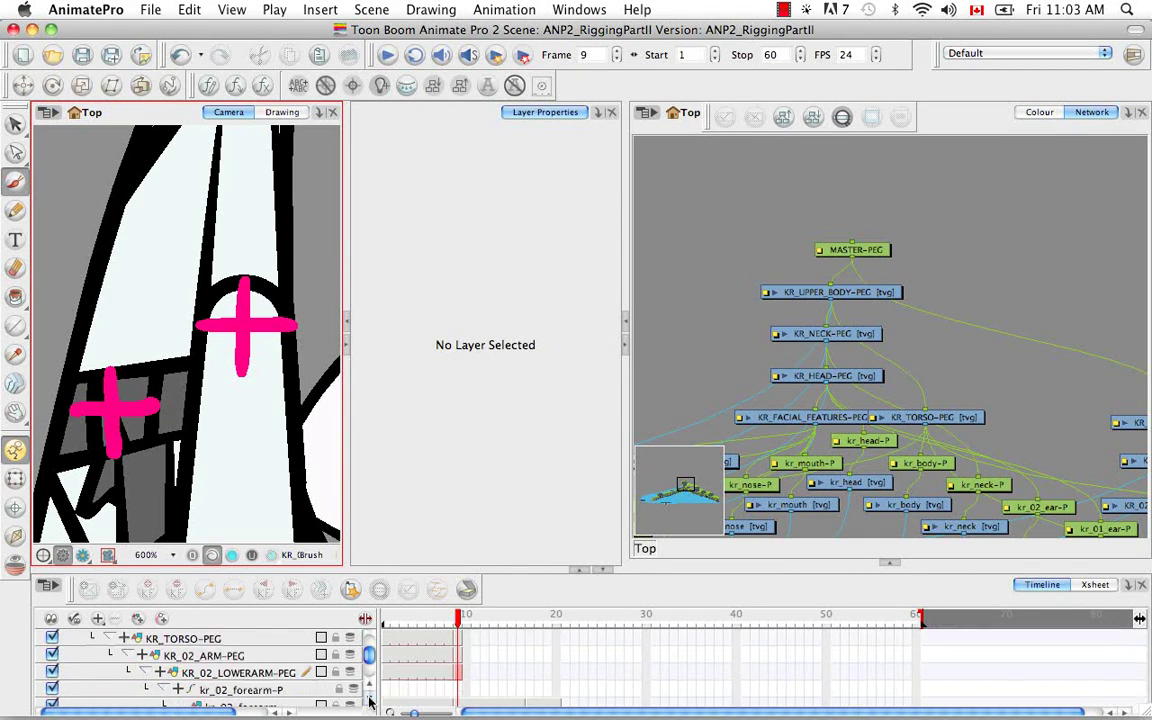
click(368, 699)
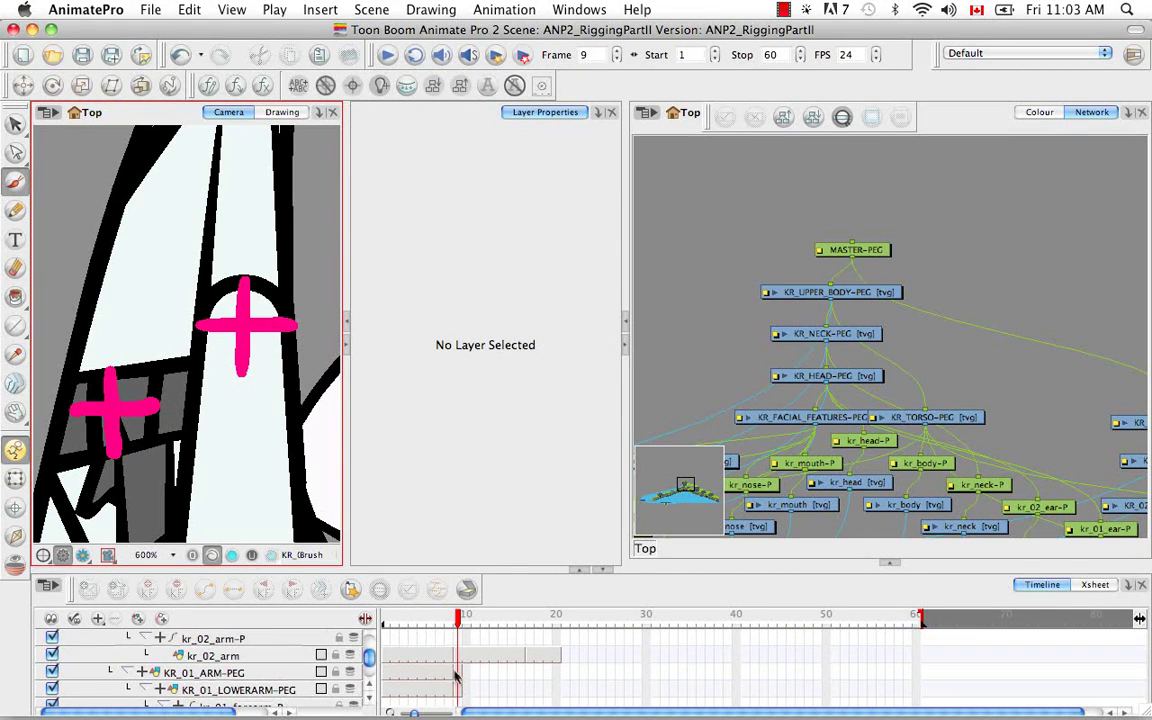
click(455, 672)
click(15, 478)
key(space)
drag(165, 260, 174, 540)
key(space)
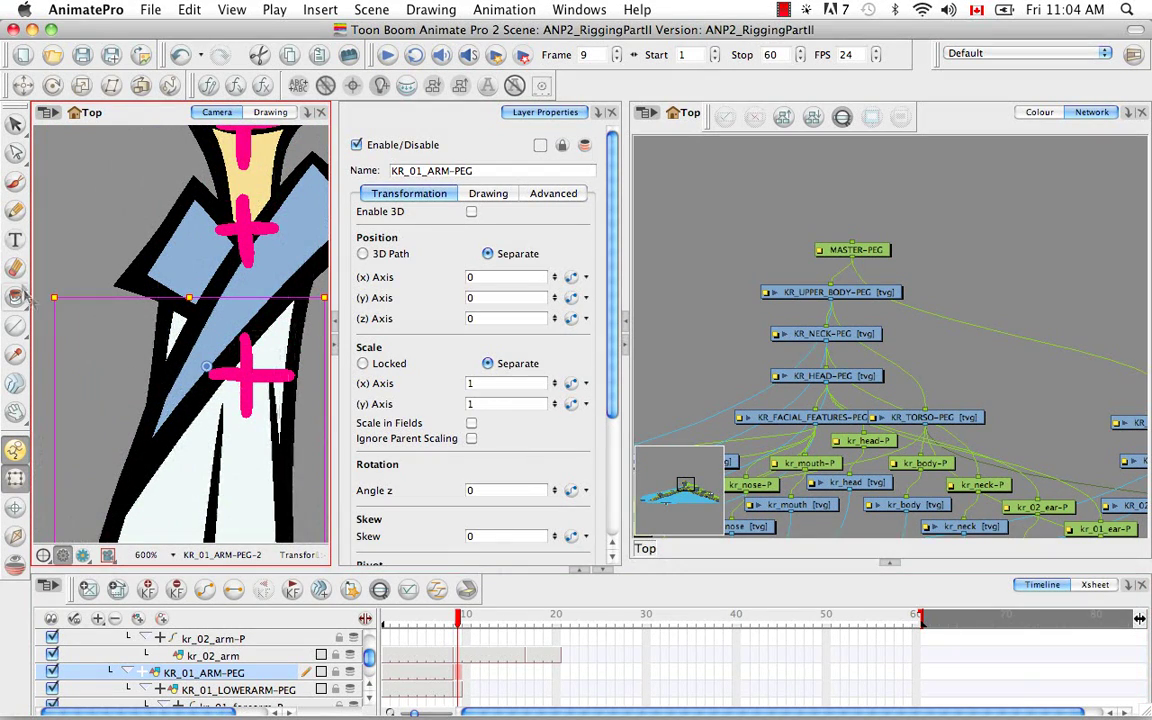
click(15, 180)
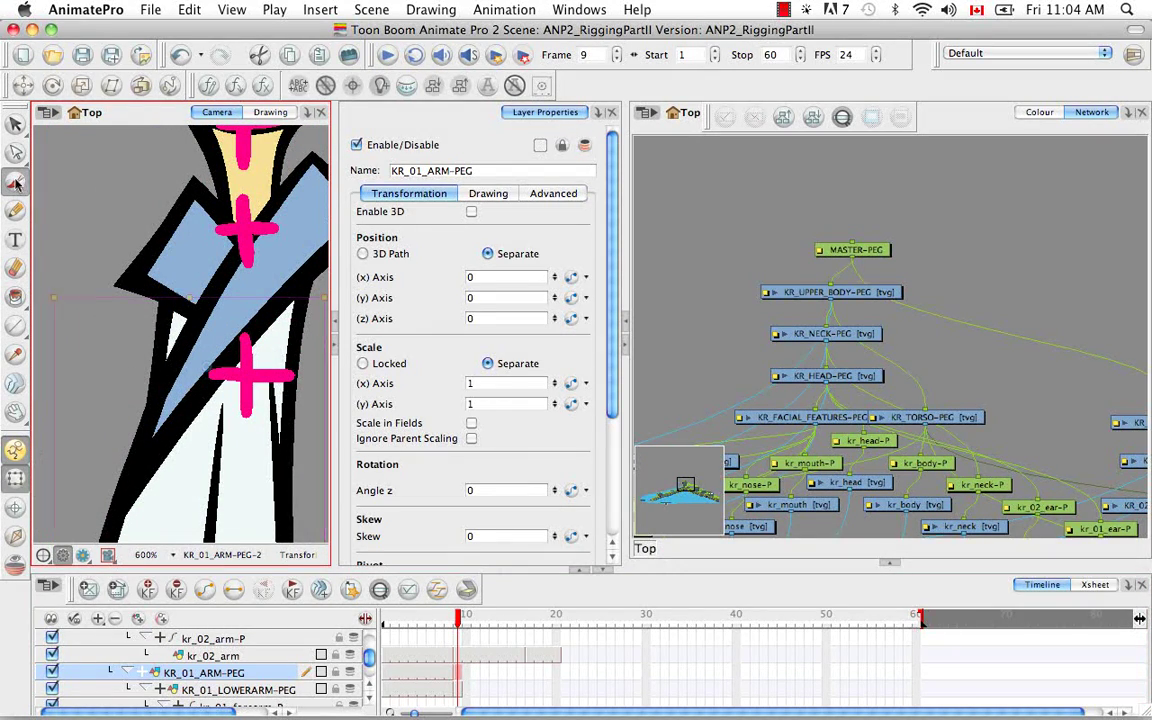
click(15, 478)
click(456, 674)
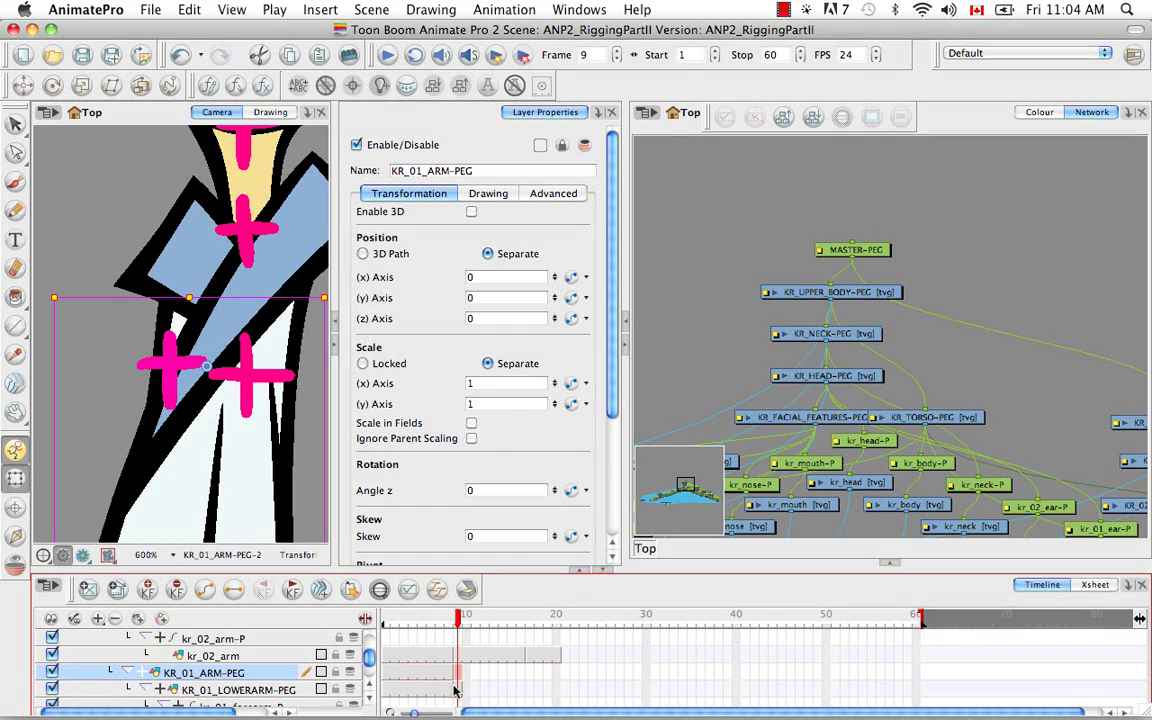
Step: Paint a pink cross for the far elbow pivot, just above the belt, on the KR_01_LOWERARM-PEG drawing at frame 9
click(457, 690)
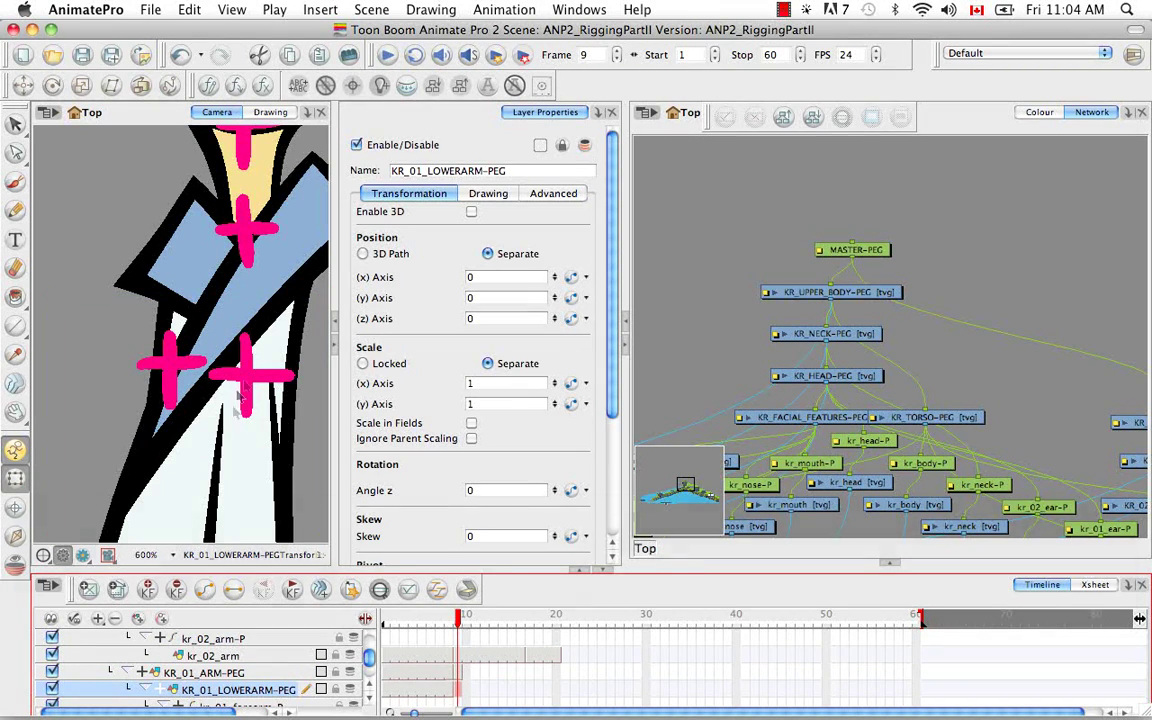
key(space)
drag(241, 316, 250, 268)
click(15, 182)
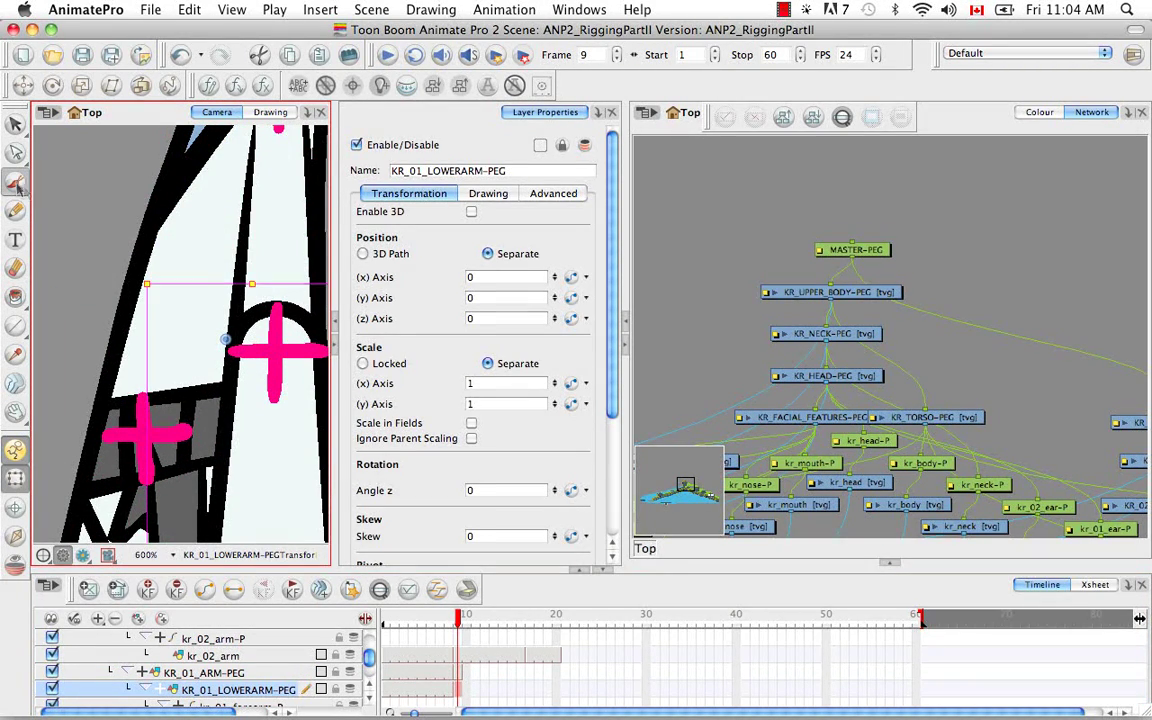
mouse_move(176, 349)
mouse_down()
mouse_move(212, 345)
mouse_move(203, 324)
mouse_move(200, 382)
mouse_up()
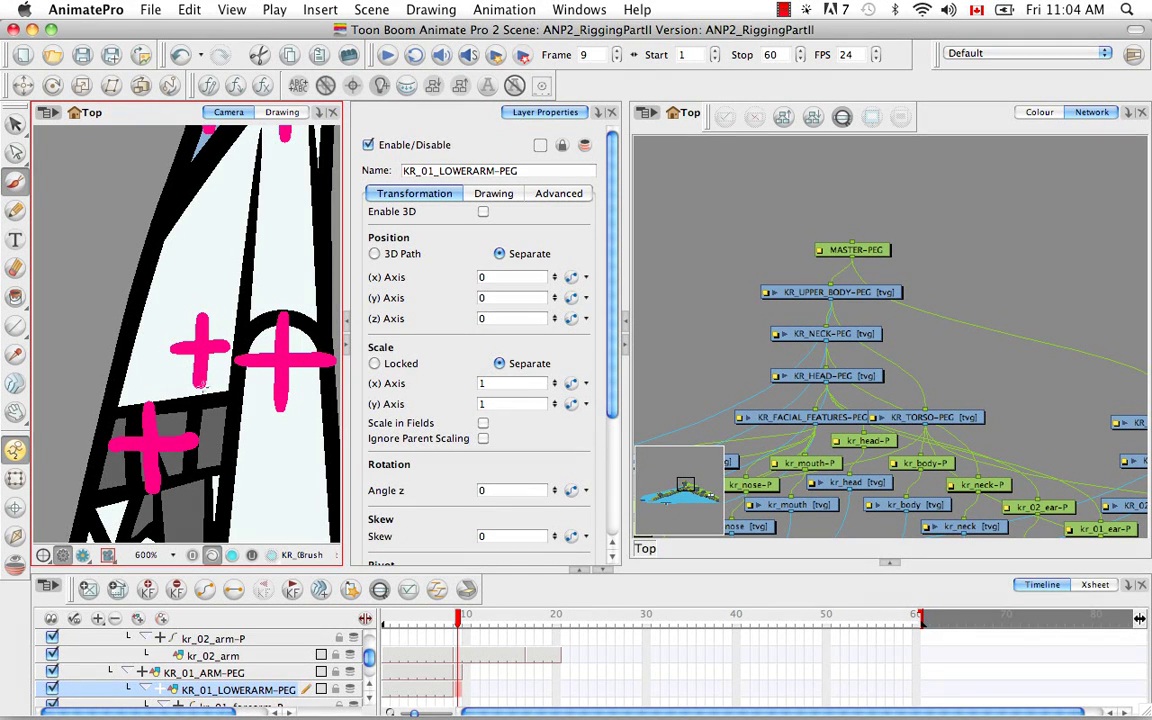
Step: Mark the KR_LOWER_BODY-PEG pivot just below the belt with a pink brush cross on its frame 9 drawing
scroll(340, 680, down, 5)
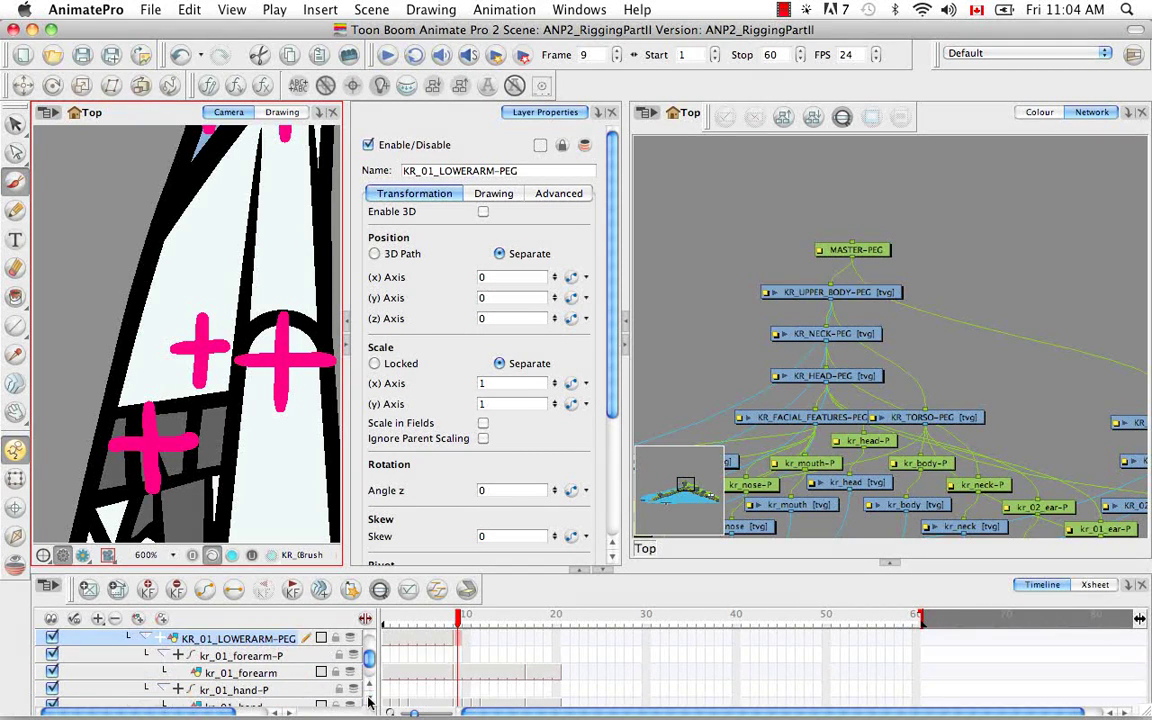
scroll(370, 703, down, 5)
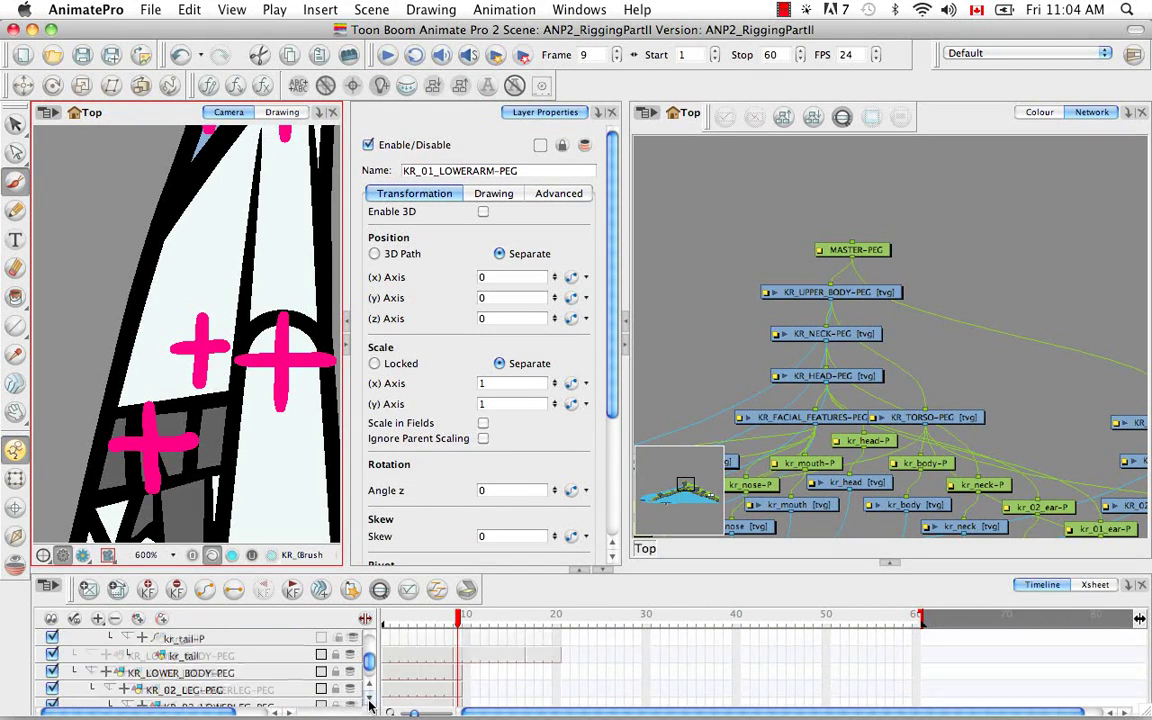
click(458, 656)
click(15, 478)
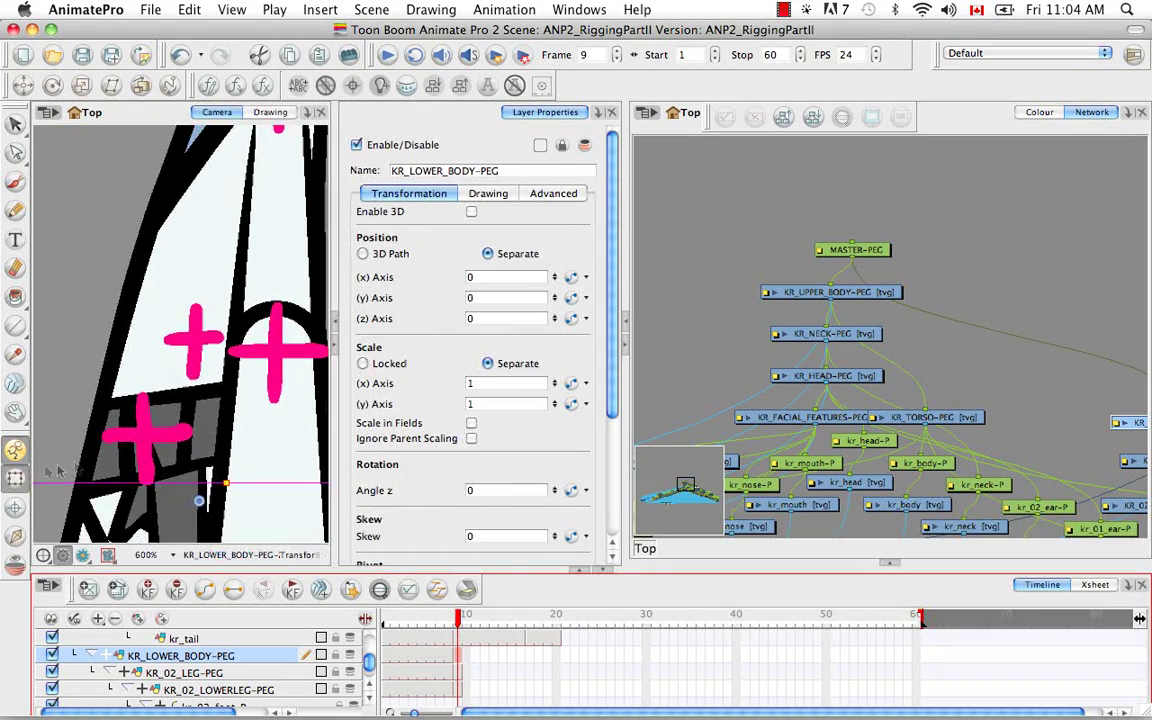
key(space)
drag(193, 494, 213, 301)
key(space)
drag(193, 384, 181, 342)
click(15, 182)
drag(182, 280, 249, 277)
drag(212, 252, 213, 311)
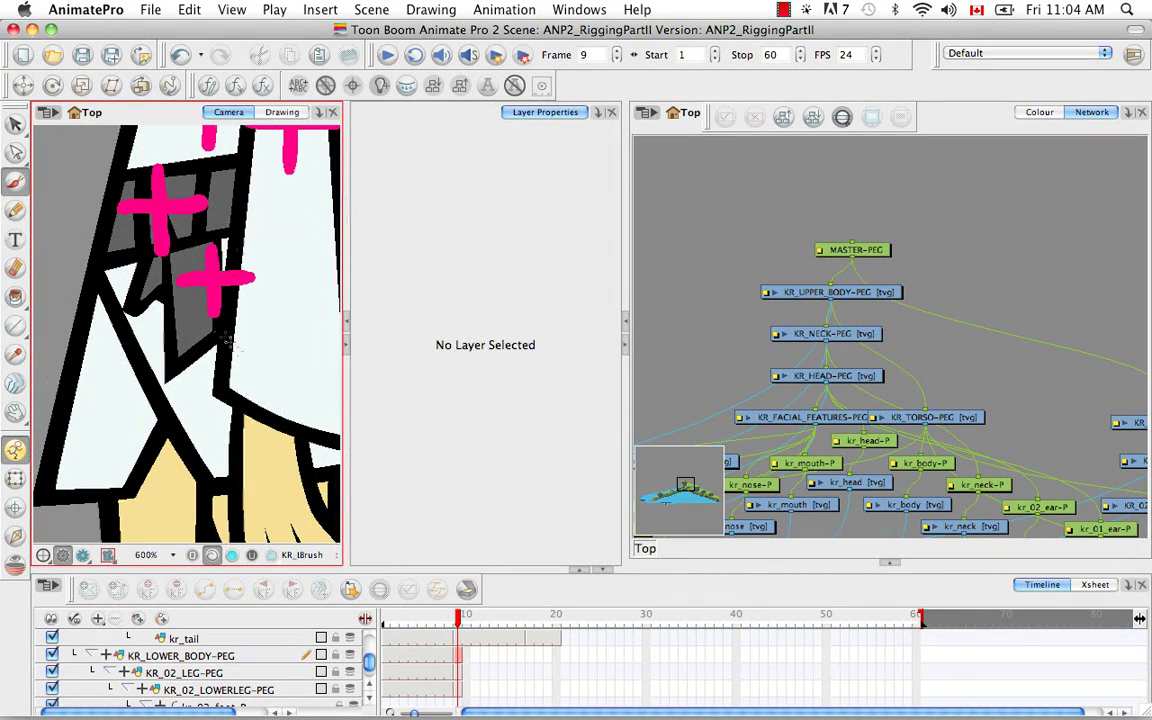
Step: Paint a pink cross for the hip pivot, over the near sleeve, on the KR_02_LEG-PEG drawing at frame 9
click(459, 676)
drag(216, 353, 211, 297)
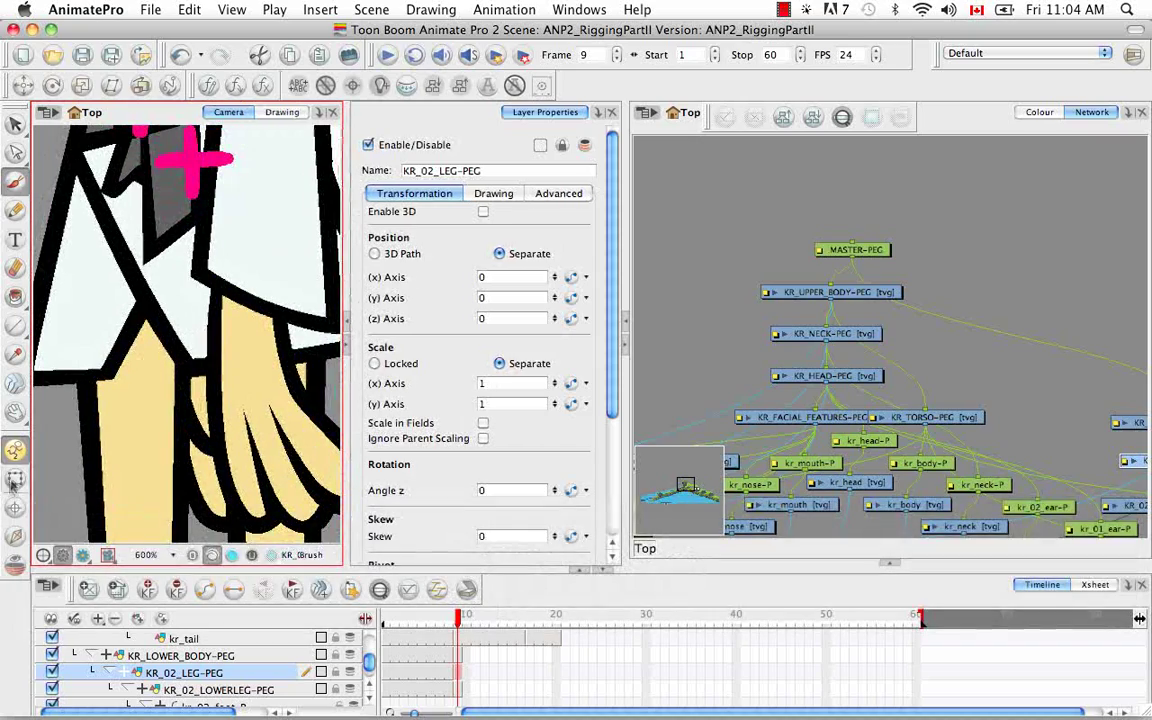
click(15, 478)
click(15, 182)
mouse_move(234, 240)
mouse_down()
mouse_move(262, 208)
mouse_move(264, 270)
mouse_up()
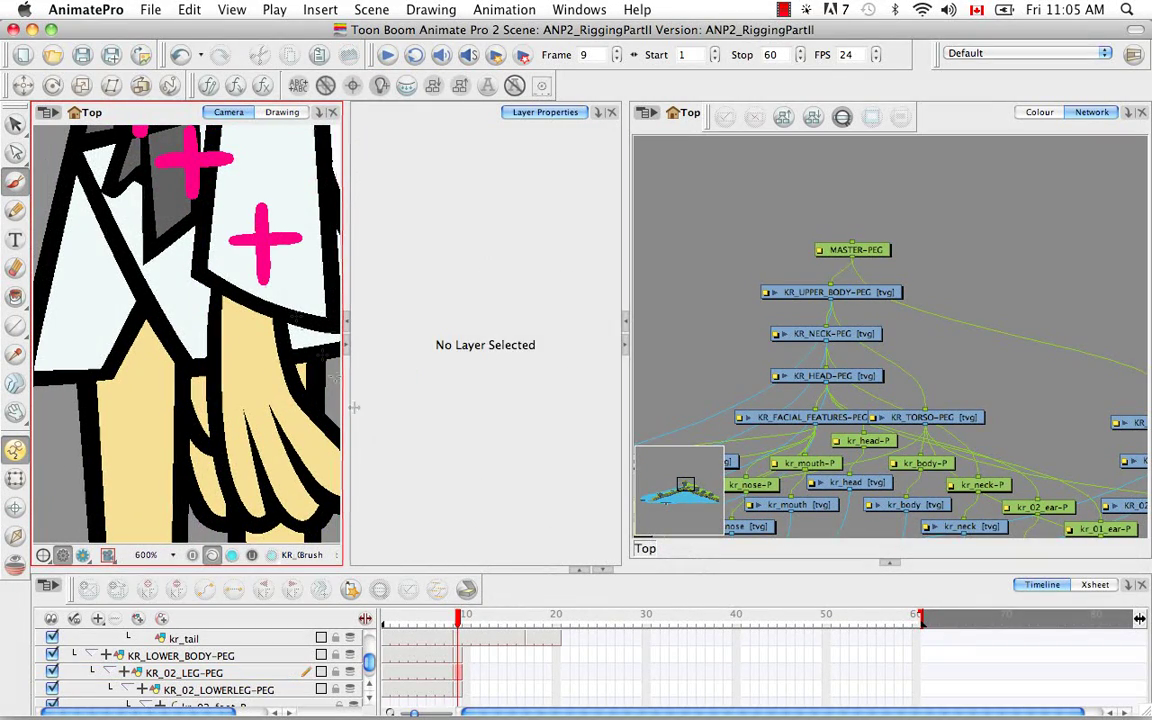
Step: Mark the knee pivot of KR_02_LOWERLEG-PEG with a pink brush cross on its frame 9 drawing
click(459, 690)
key(space)
drag(218, 442, 168, 337)
click(15, 478)
click(15, 182)
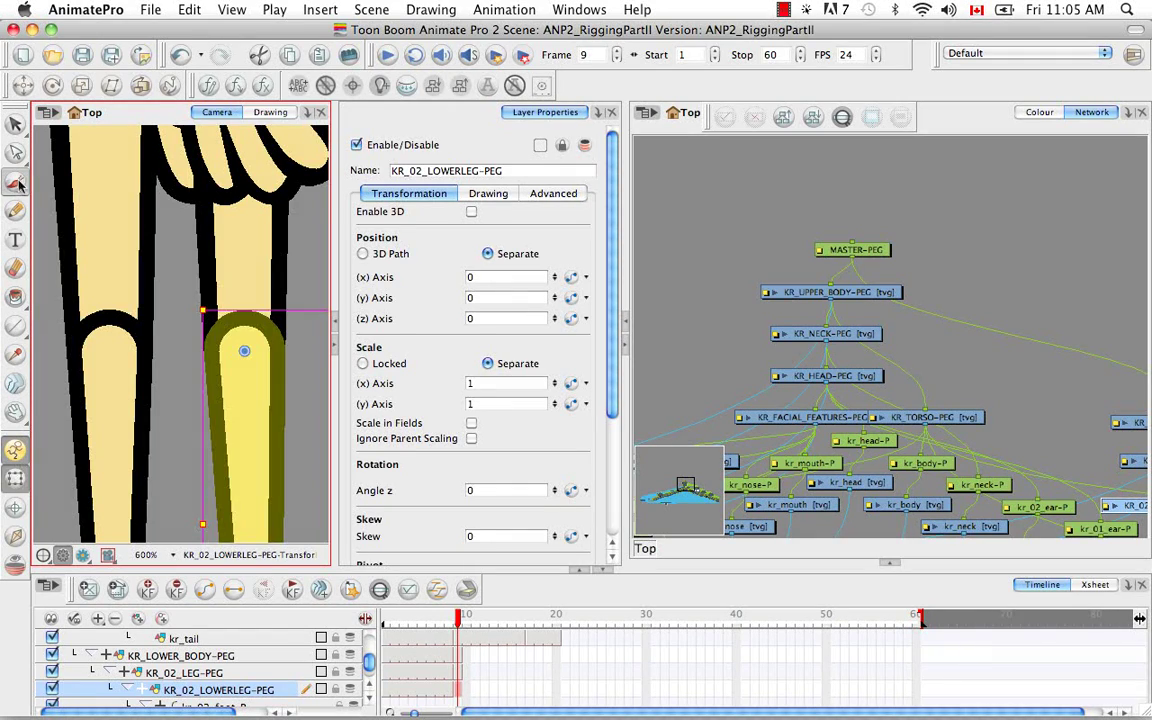
drag(219, 386, 296, 382)
drag(246, 341, 251, 403)
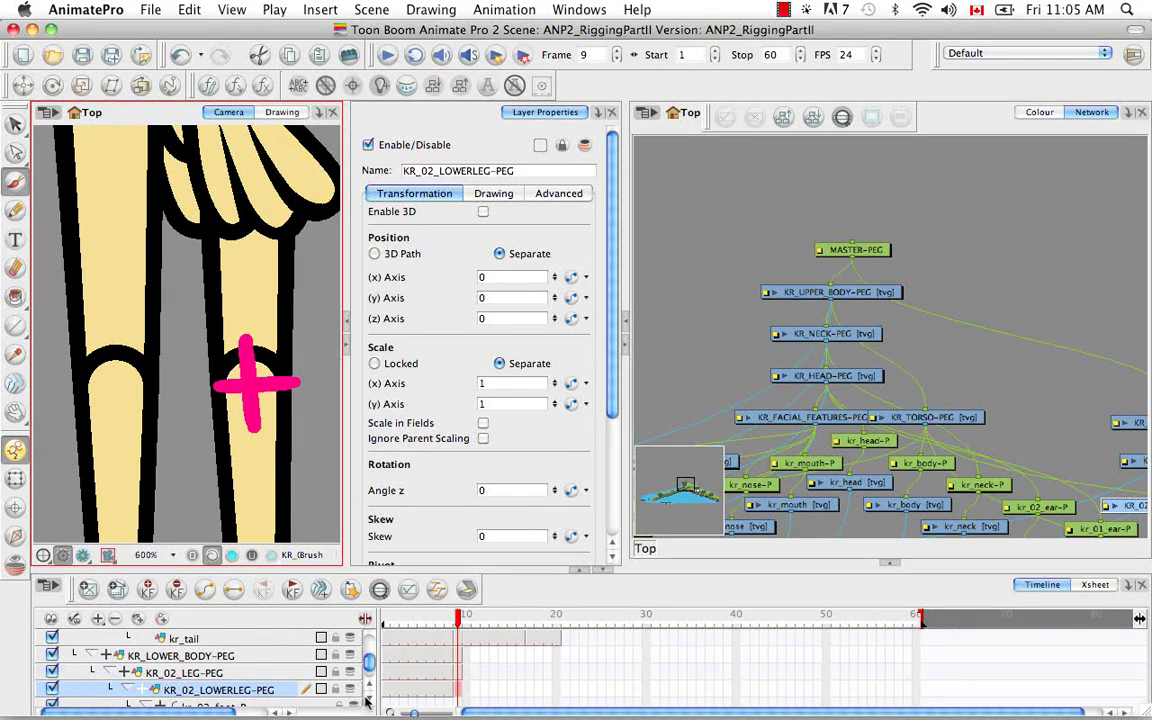
Step: Paint a pink cross over the hip pivot on the coat's lower front on the KR_01_LEG-PEG drawing at frame 9
click(368, 700)
click(368, 700)
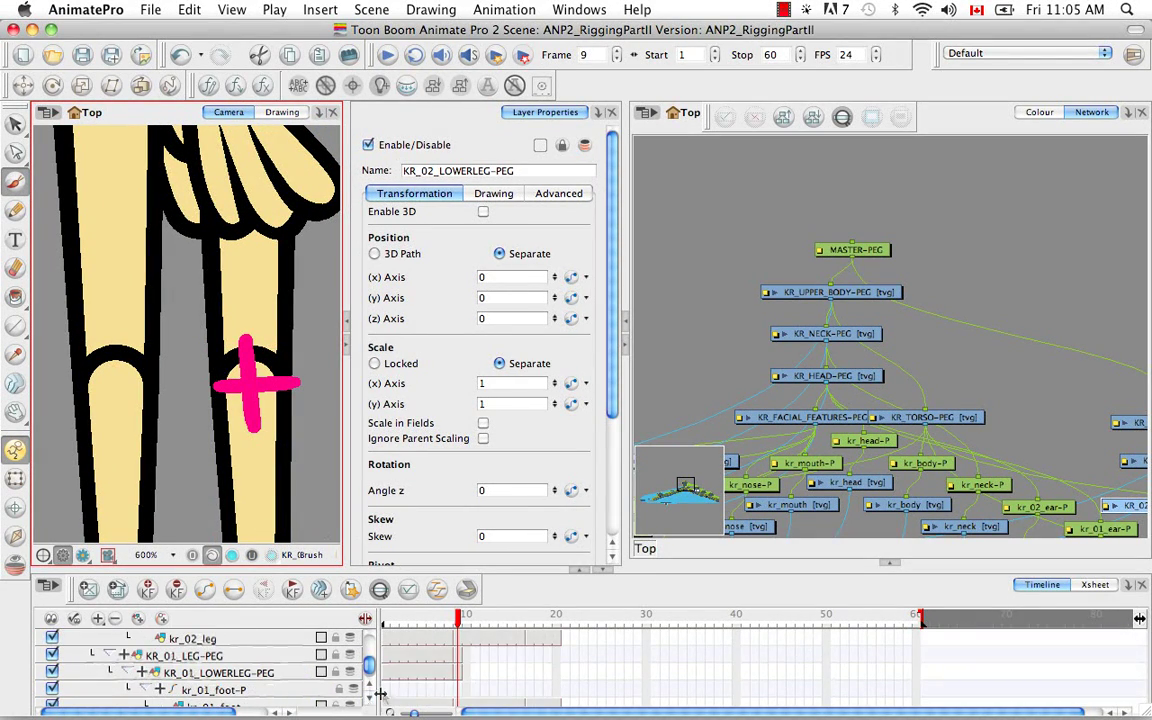
click(459, 656)
key(space)
drag(145, 225, 172, 489)
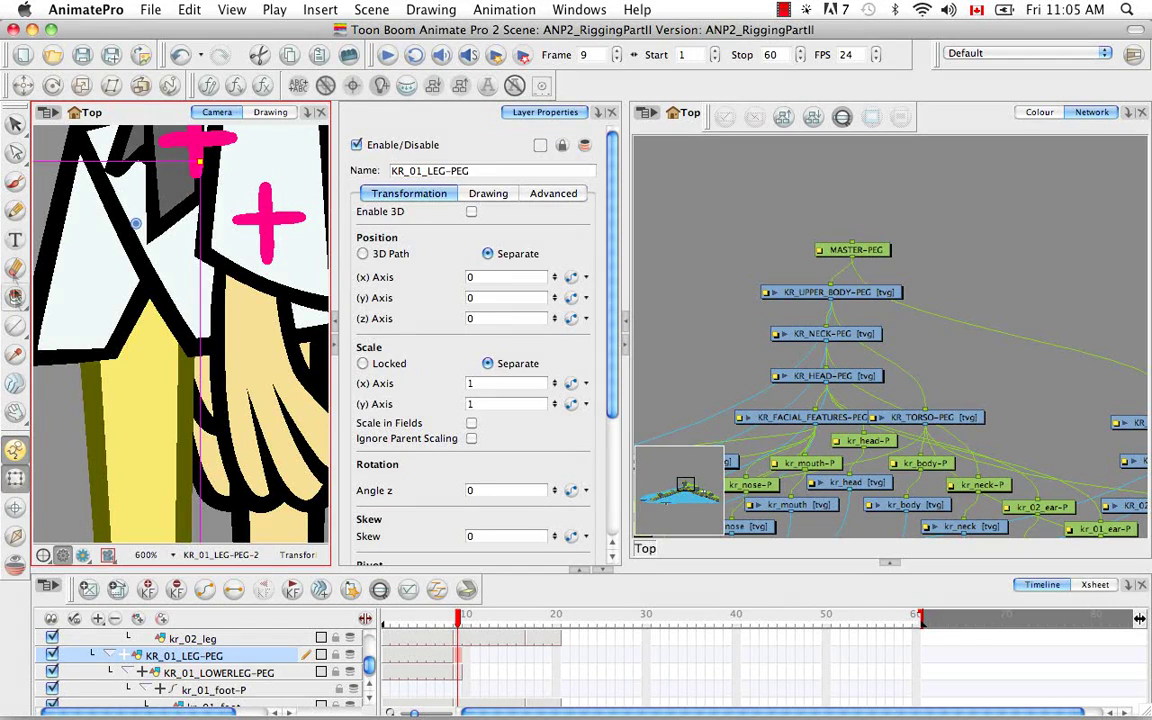
drag(124, 192, 126, 264)
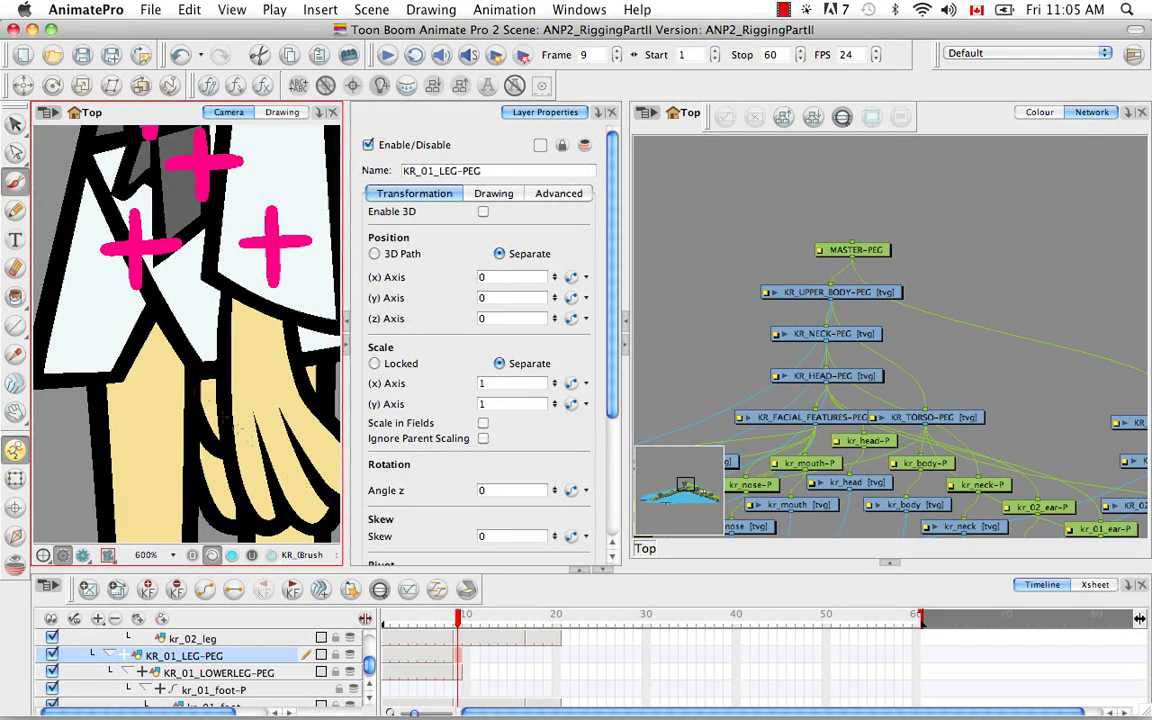
Step: Mark the knee pivot of KR_01_LOWERLEG-PEG with a pink brush cross on its frame 9 drawing
click(456, 670)
key(space)
drag(200, 510, 205, 300)
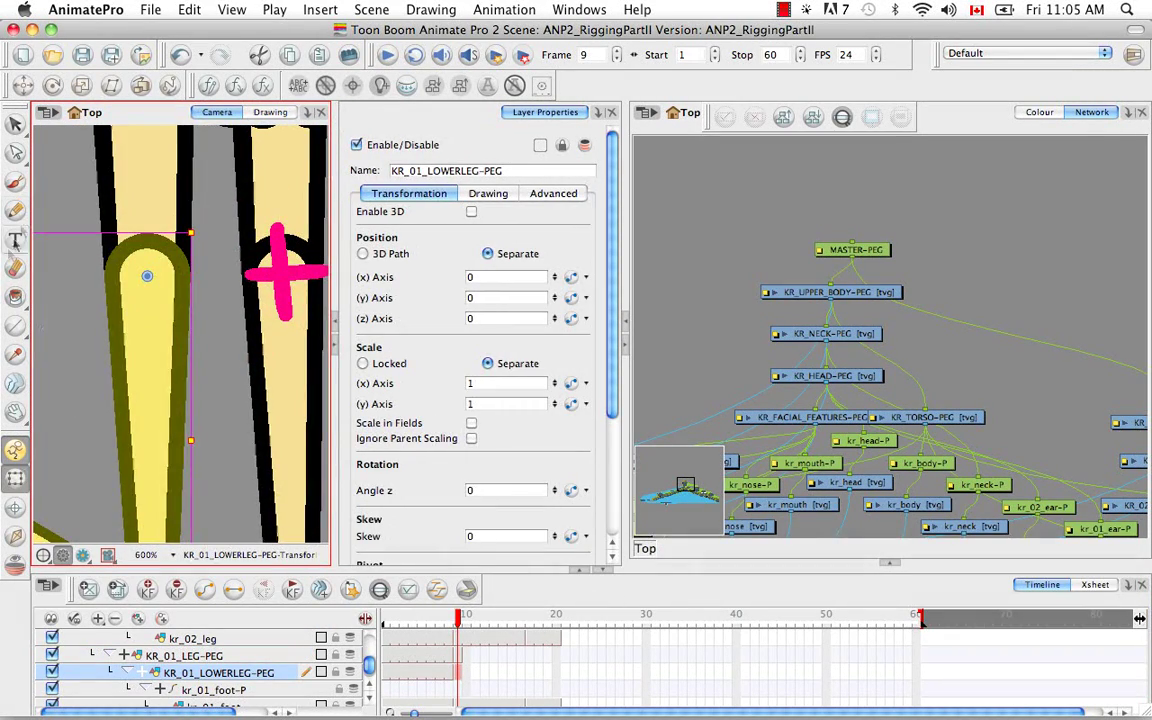
drag(155, 260, 155, 350)
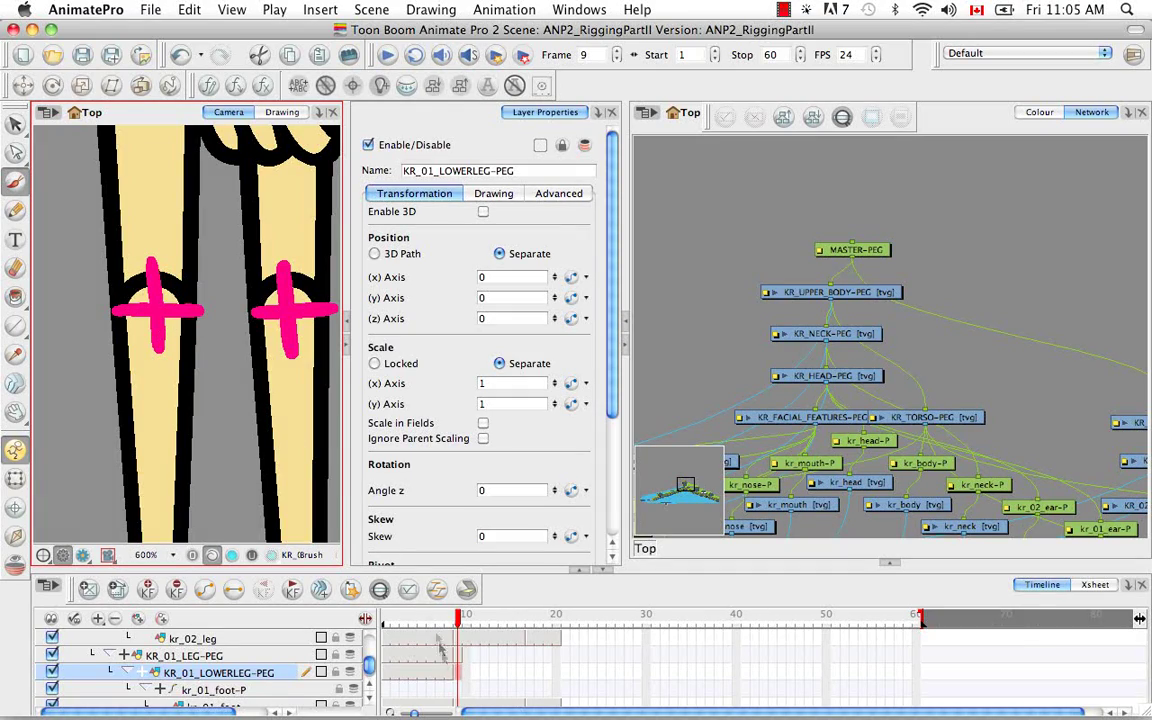
Step: Check the remaining layers below the leg pegs and view the whole rabbit with all its pivot crosses
click(370, 704)
click(370, 704)
click(370, 704)
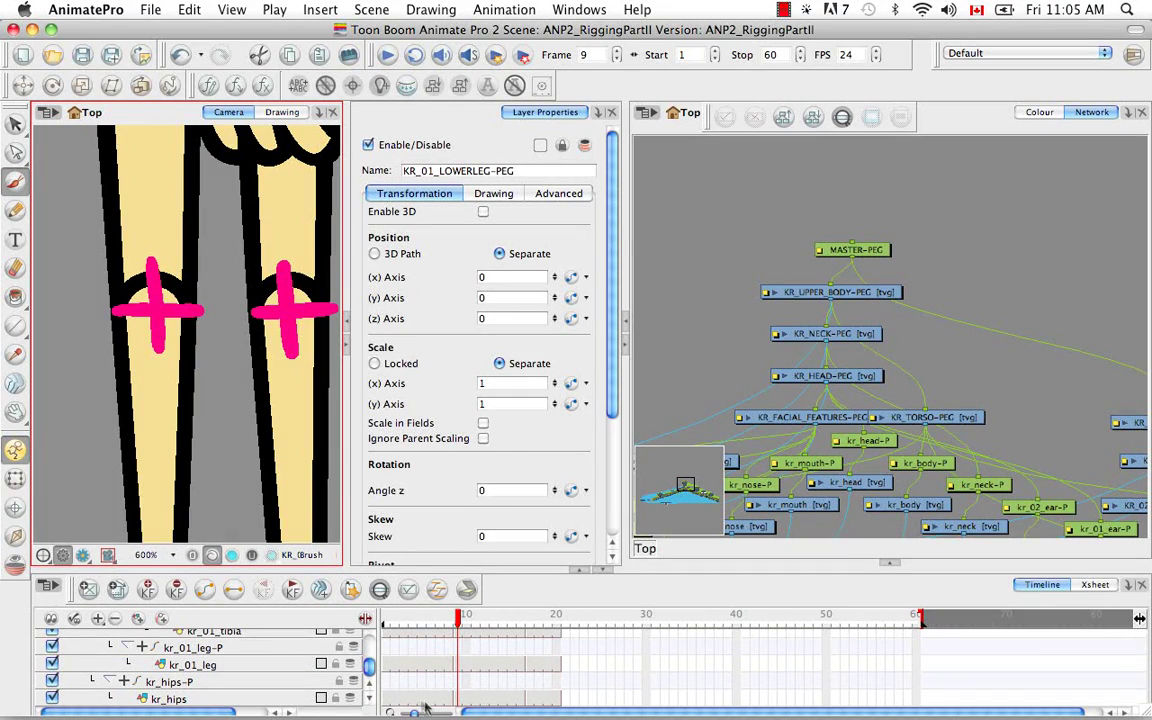
key(space)
drag(218, 464, 205, 421)
key(super+minus)
key(super+minus)
key(super+minus)
key(super+minus)
key(space)
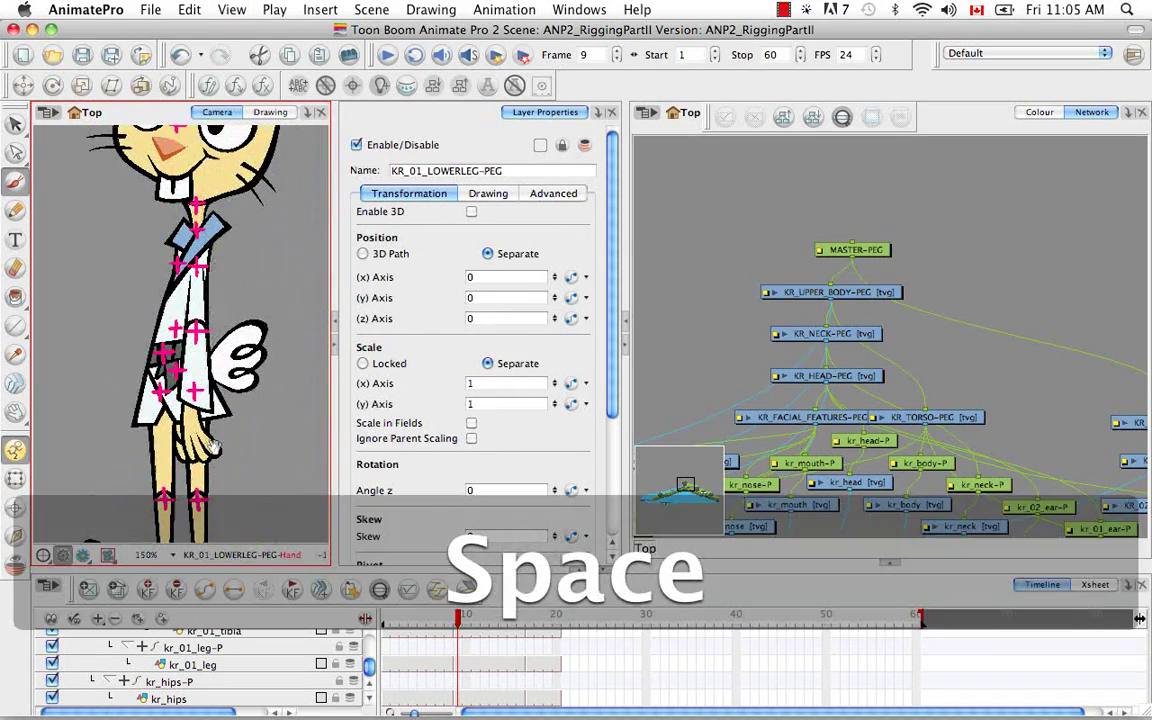
key(super+minus)
key(space)
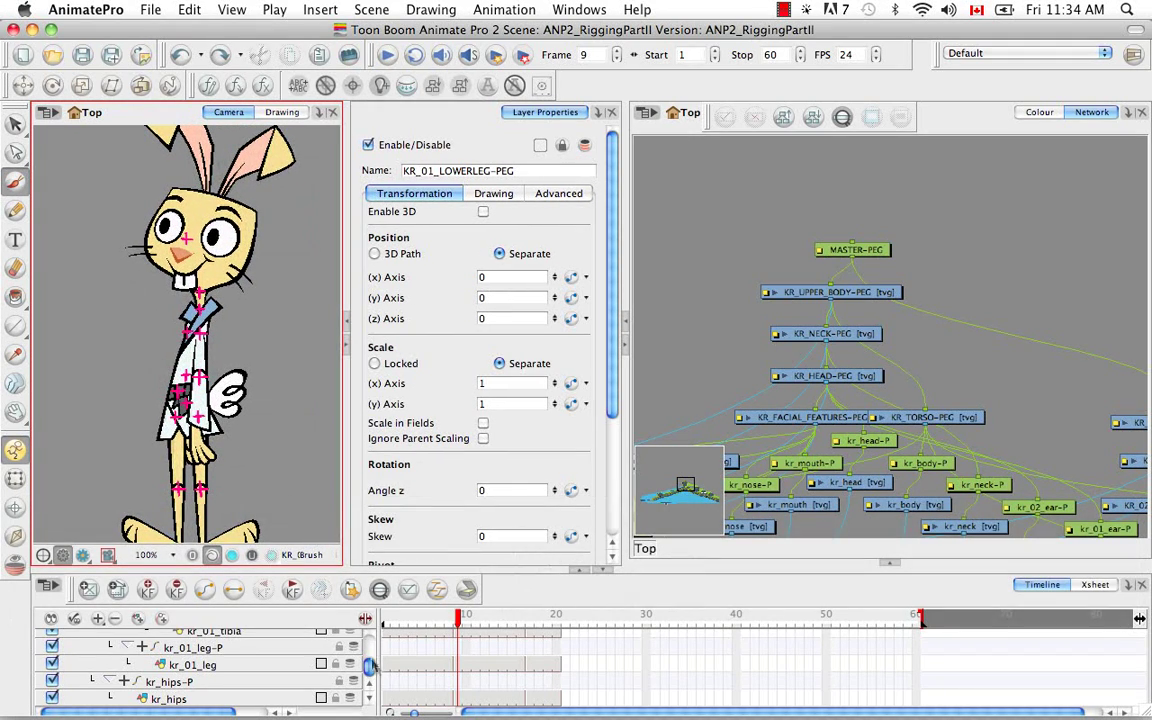
Step: Extend the exposure of KR_UPPER_BODY-PEG, KR_NECK-PEG, KR_HEAD-PEG and the facial features peg to frame 16
scroll(517, 648, up, 5)
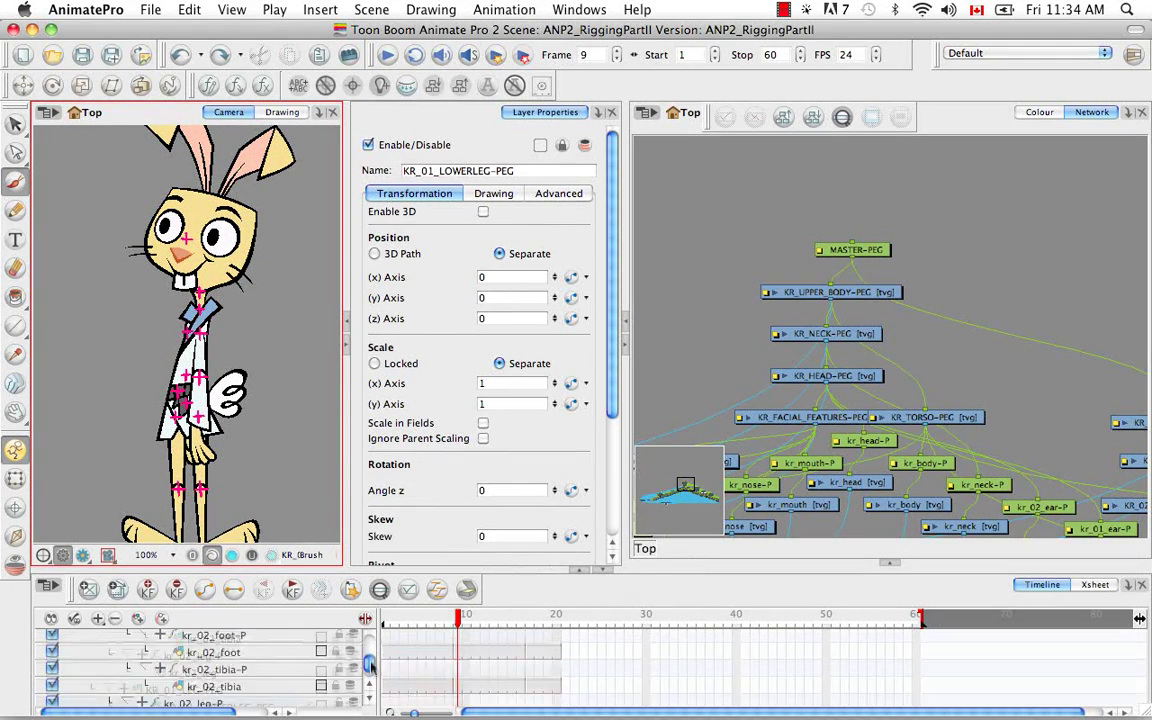
drag(458, 620, 521, 628)
click(520, 655)
click(369, 698)
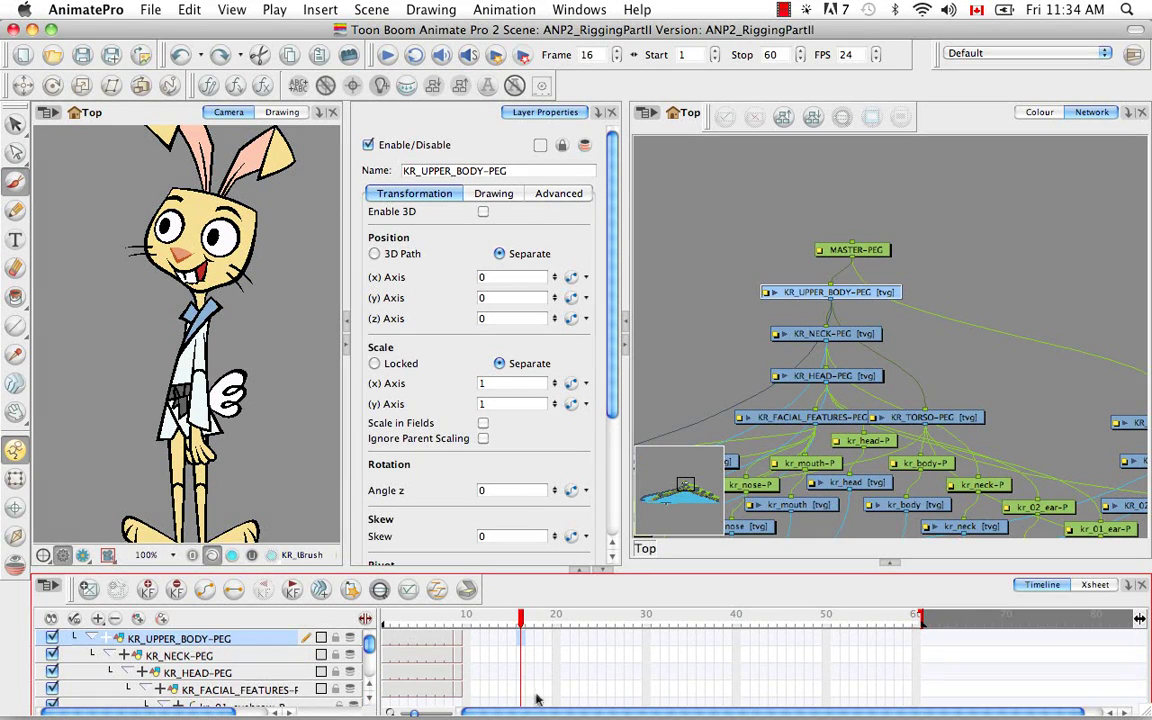
shift+click(519, 691)
right_click(518, 688)
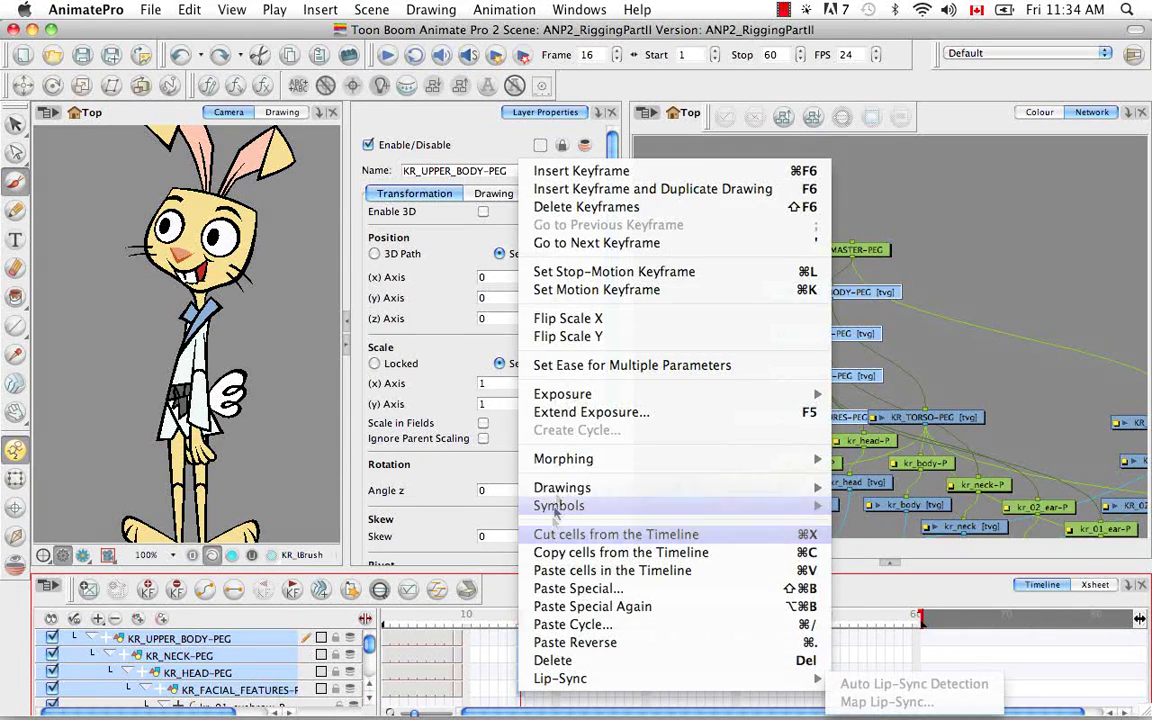
click(570, 411)
Step: Extend the exposure of the two eye pegs, KR_01_EYE-PEG and KR_02_EYE-PEG, to frame 16
scroll(336, 640, down, 7)
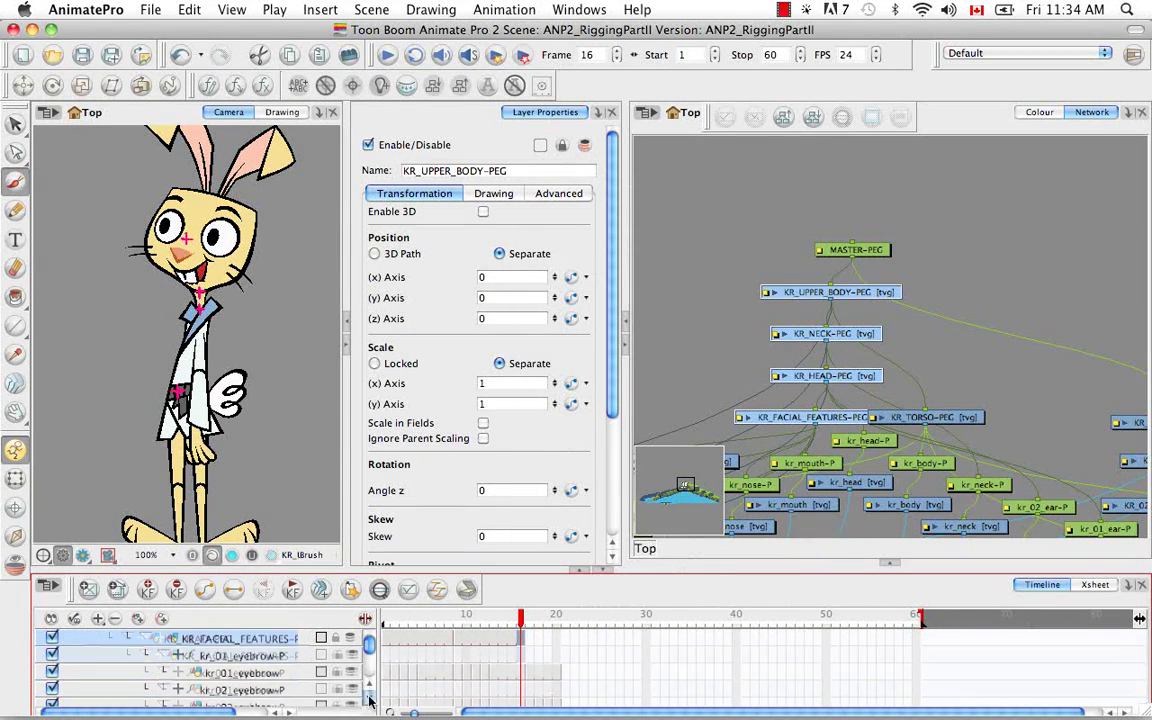
click(528, 658)
right_click(524, 658)
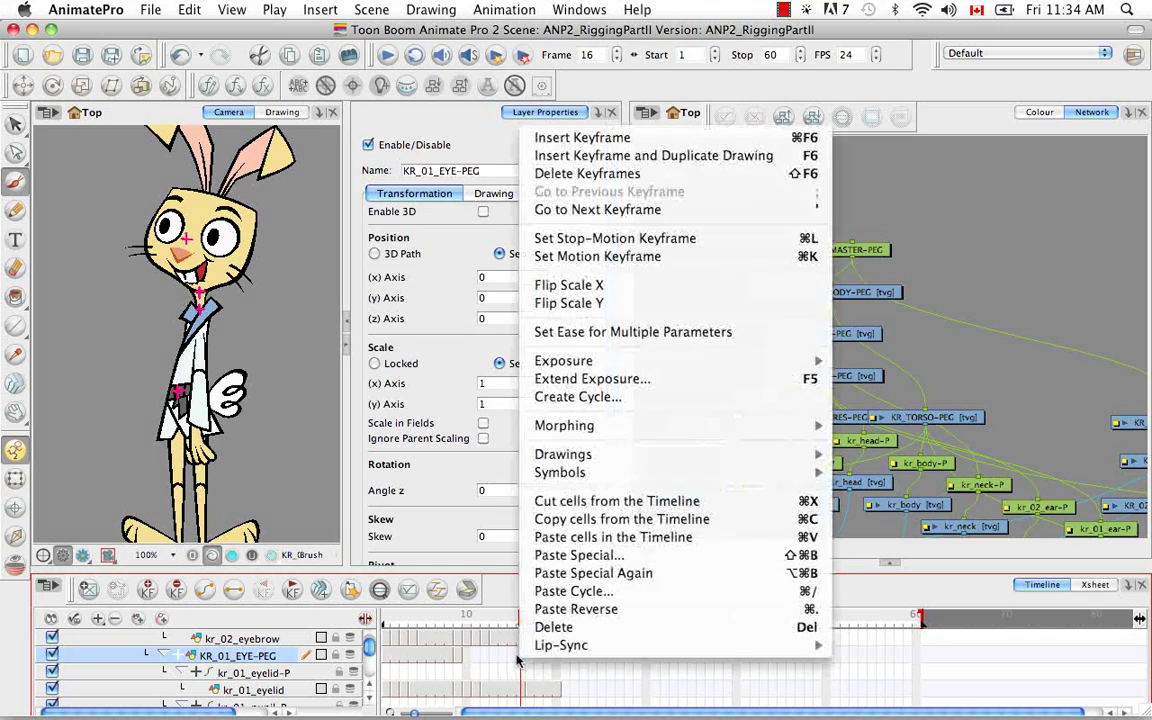
click(560, 378)
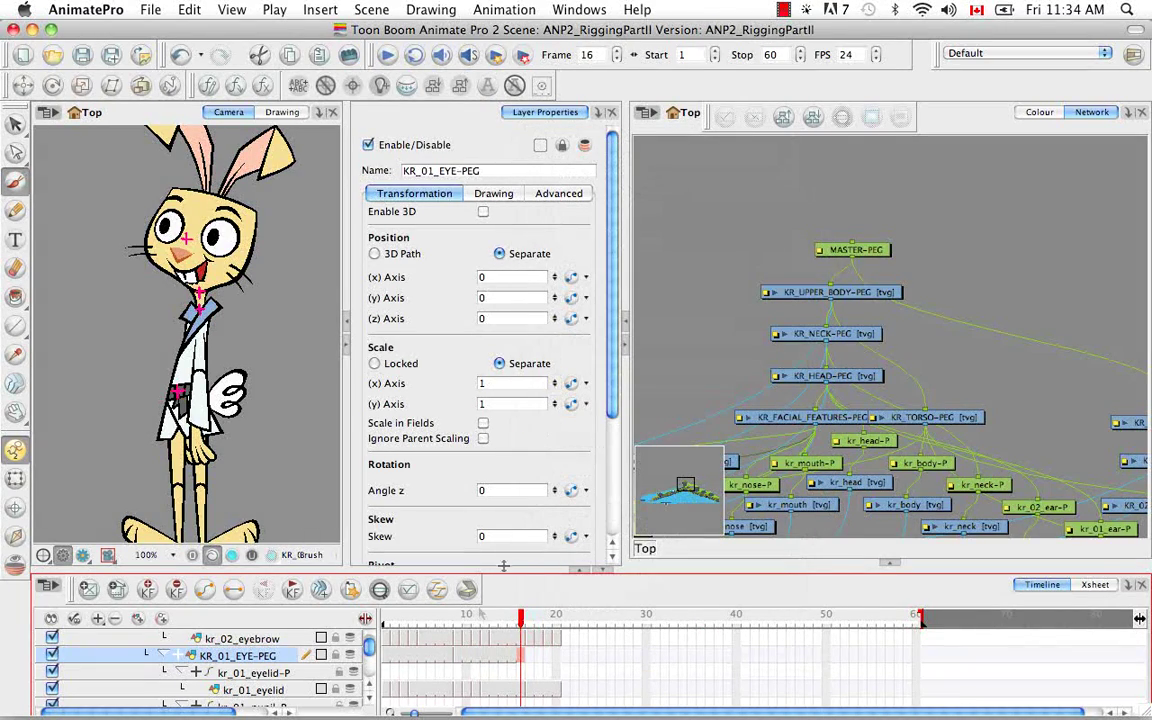
click(368, 703)
click(368, 703)
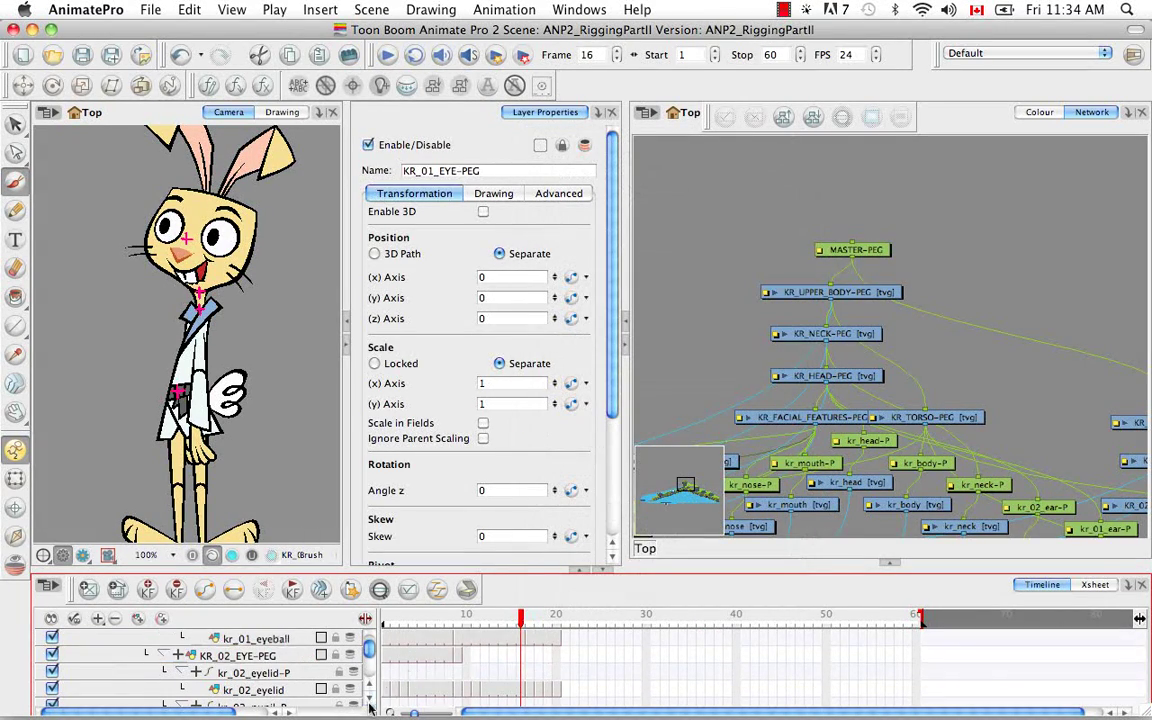
click(520, 656)
right_click(520, 656)
click(560, 378)
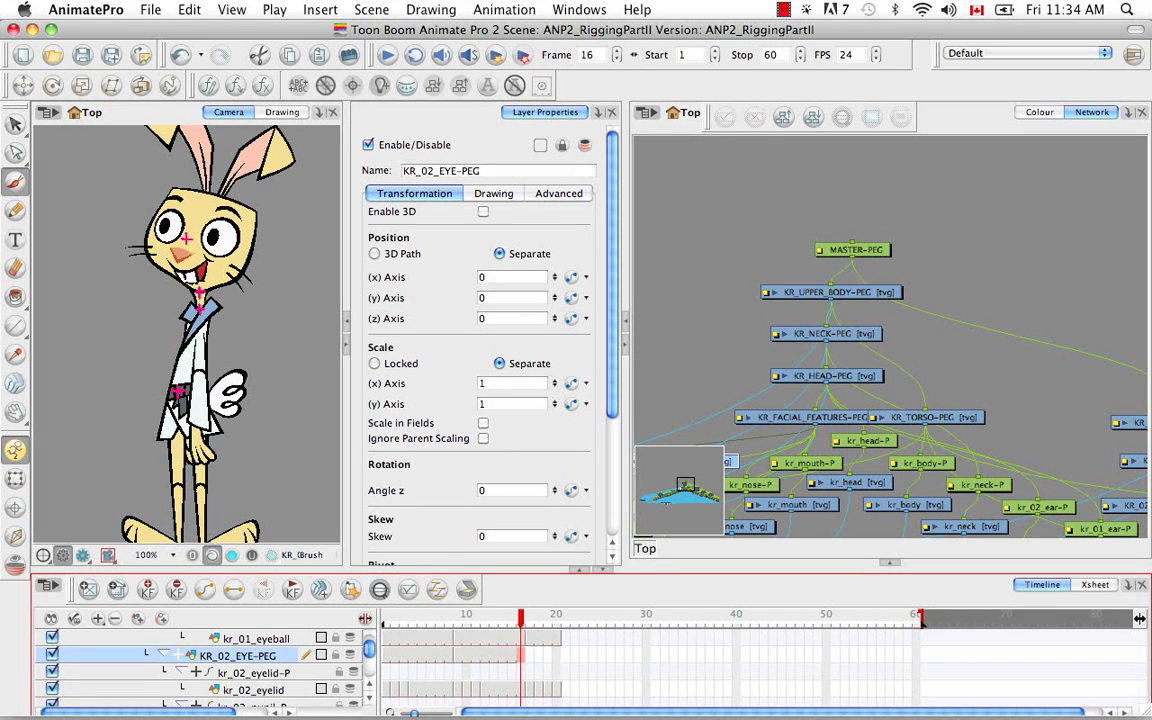
Step: Extend the drawings of KR_TORSO-PEG, KR_02_ARM-PEG and KR_02_LOWERARM-PEG to frame 16
click(368, 703)
click(368, 703)
click(369, 705)
click(369, 705)
click(369, 705)
drag(522, 656, 521, 694)
right_click(516, 662)
click(585, 413)
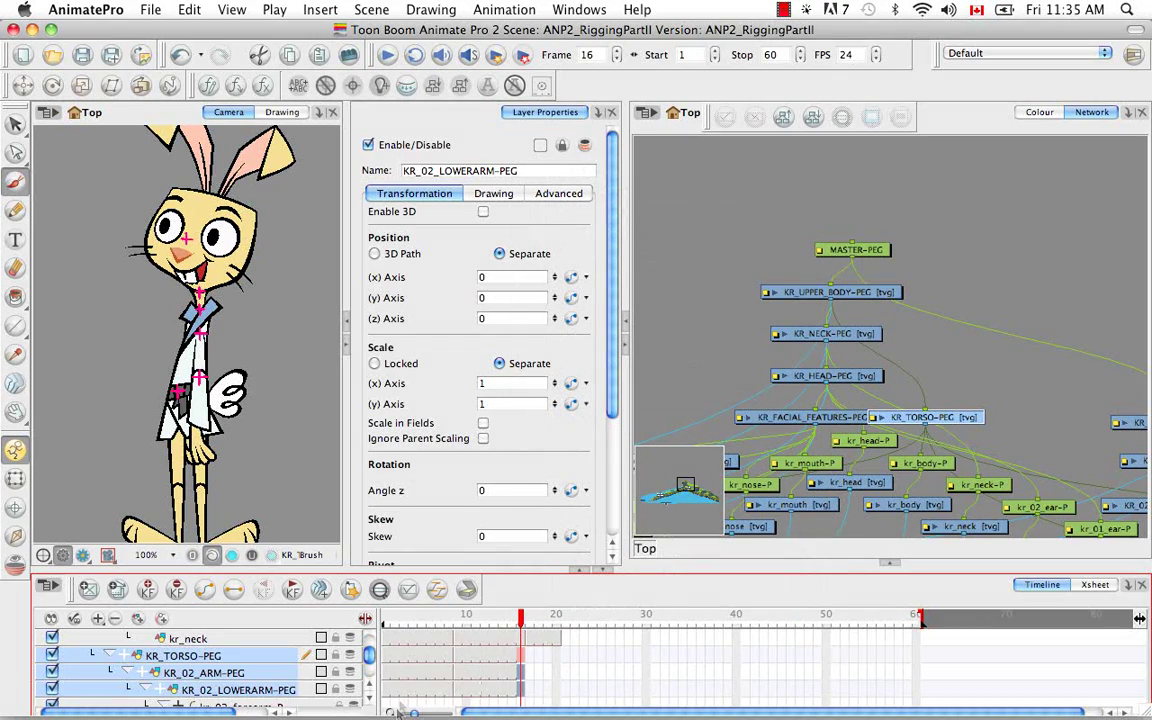
Step: Extend the exposure of KR_01_ARM-PEG and KR_01_LOWERARM-PEG to frame 16
click(369, 705)
click(369, 705)
click(369, 705)
click(369, 705)
click(369, 705)
click(369, 705)
drag(514, 655, 516, 668)
right_click(515, 663)
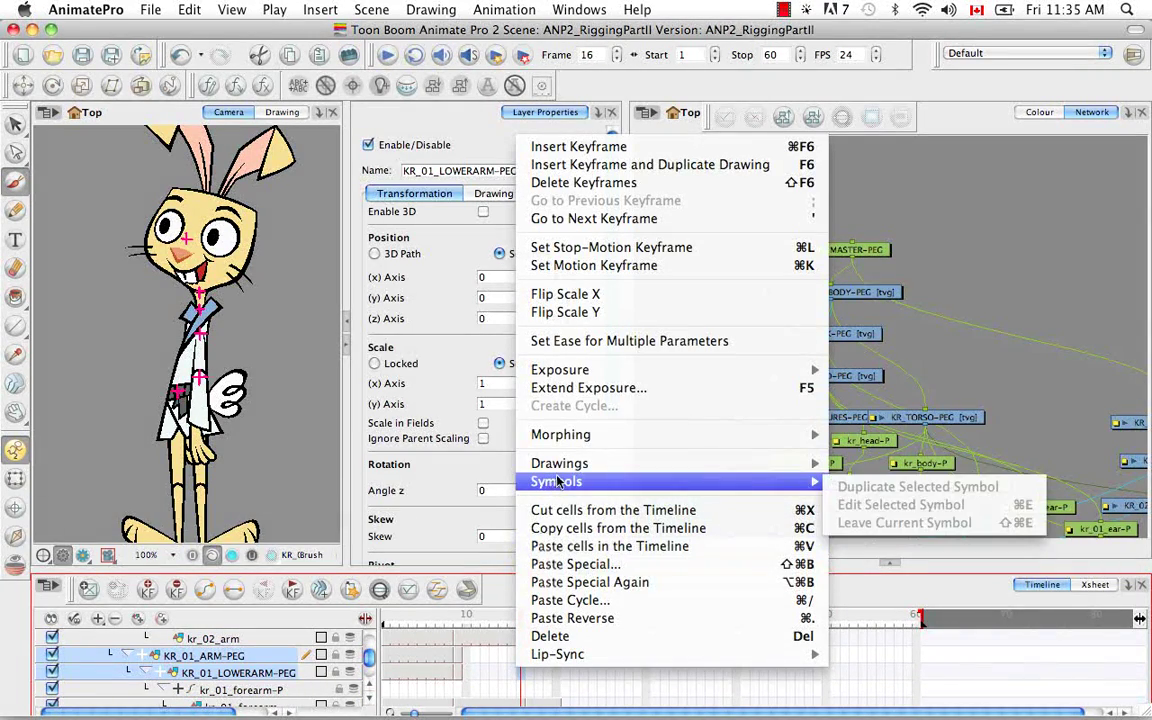
click(568, 395)
Step: Extend the exposure of KR_LOWER_BODY-PEG, KR_02_LEG-PEG and KR_02_LOWERLEG-PEG to frame 16
scroll(399, 680, down, 5)
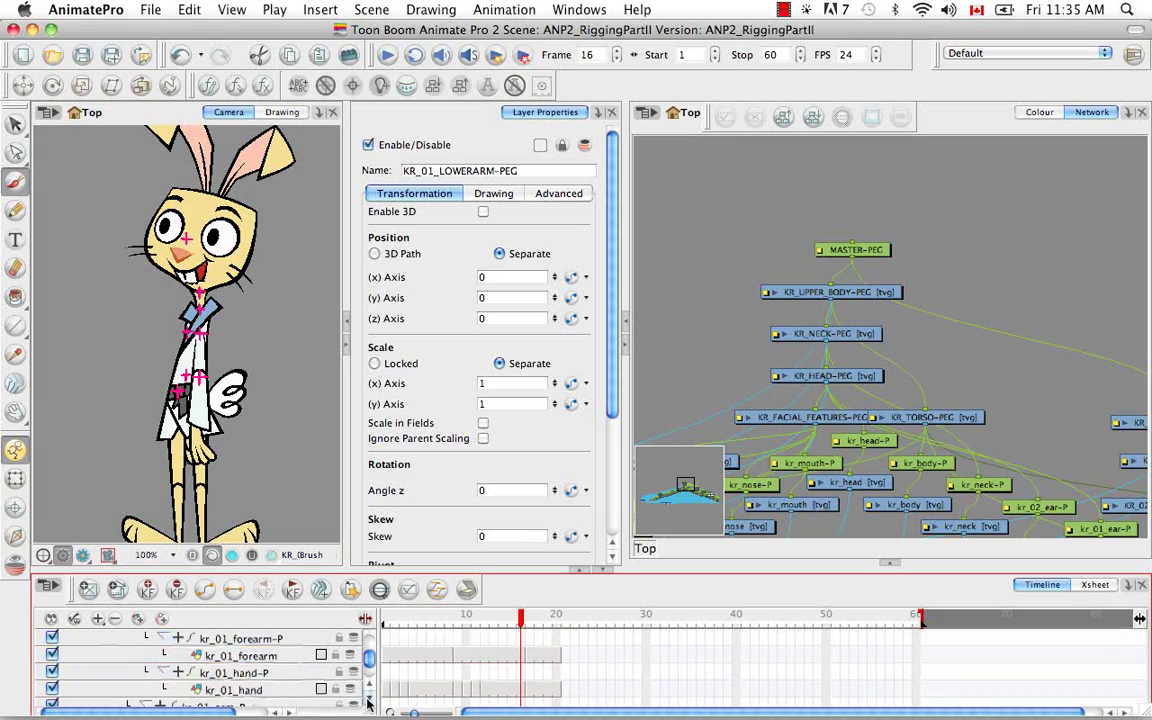
scroll(420, 690, up, 1)
drag(520, 656, 527, 693)
right_click(514, 668)
click(558, 410)
Step: Extend the exposure of KR_01_LEG-PEG and KR_01_LOWERLEG-PEG to frame 16
click(370, 701)
click(370, 701)
drag(522, 655, 522, 675)
right_click(510, 661)
click(368, 700)
scroll(368, 700, down, 5)
scroll(368, 690, up, 14)
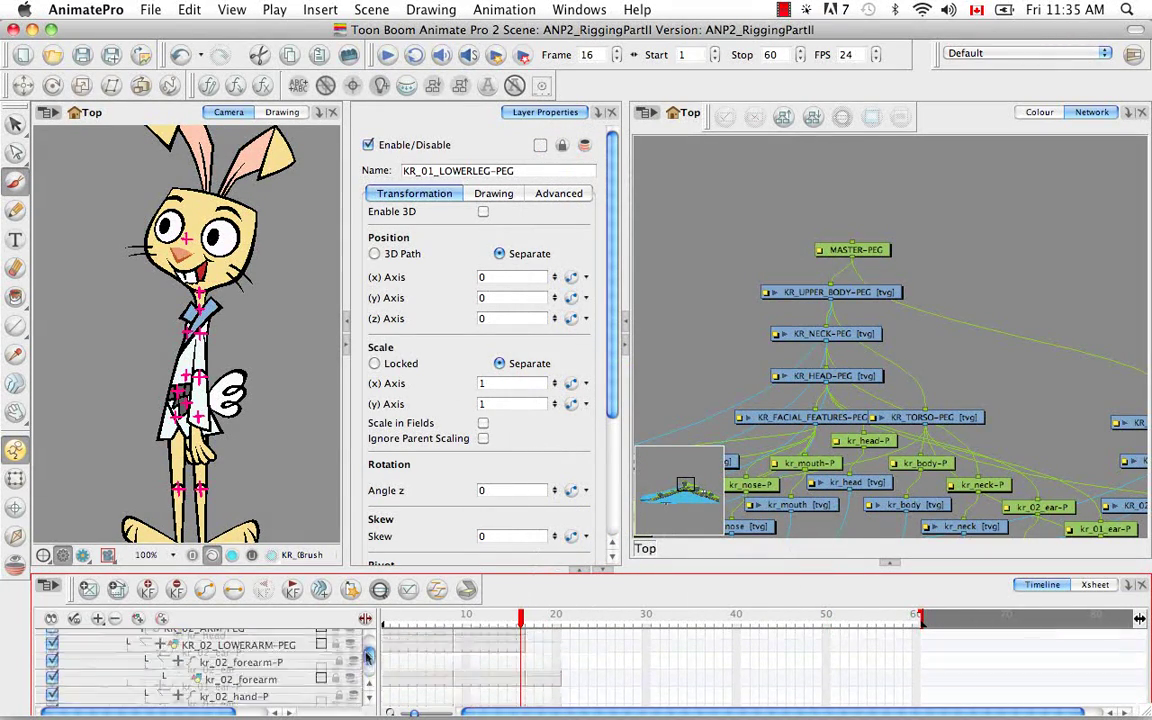
Step: Go to frame 17 and examine the pivot crosses on the side-view rabbit's torso up close
click(289, 519)
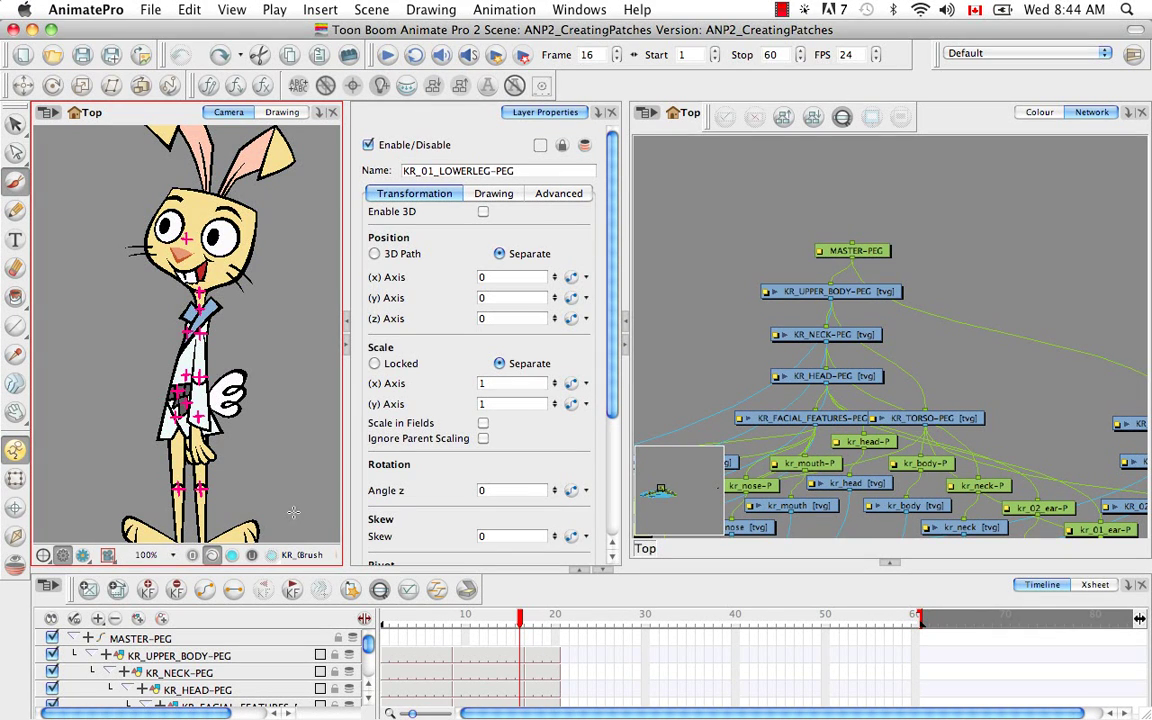
click(520, 622)
click(527, 622)
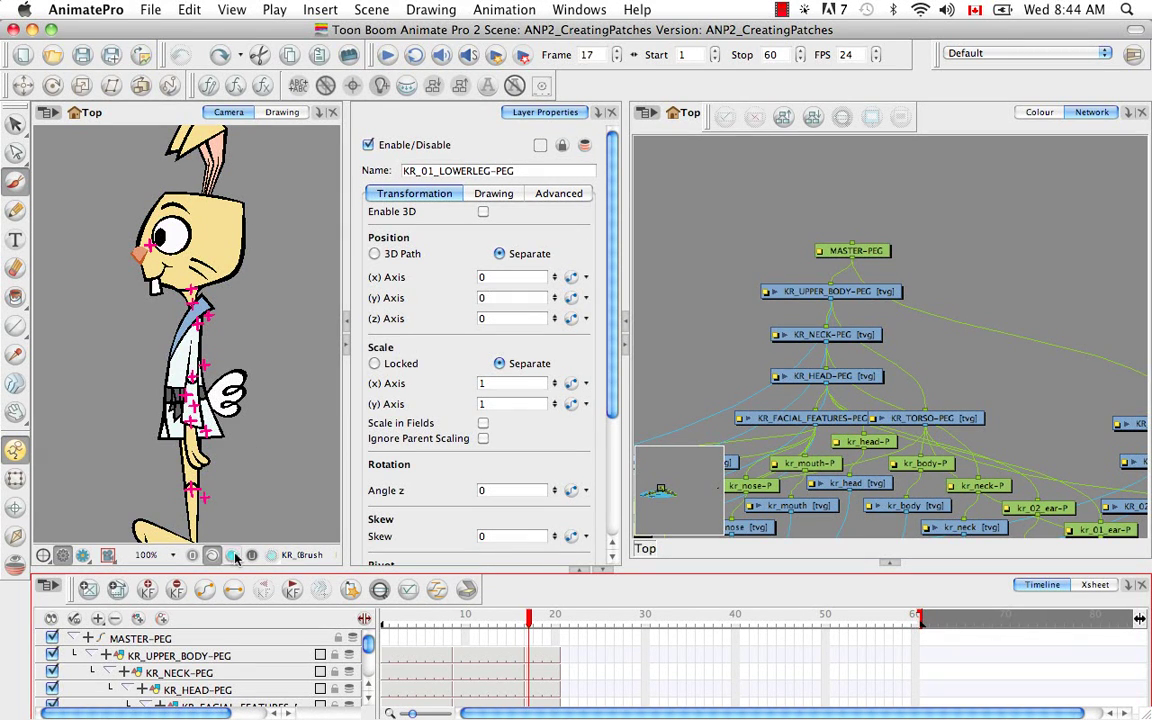
click(164, 114)
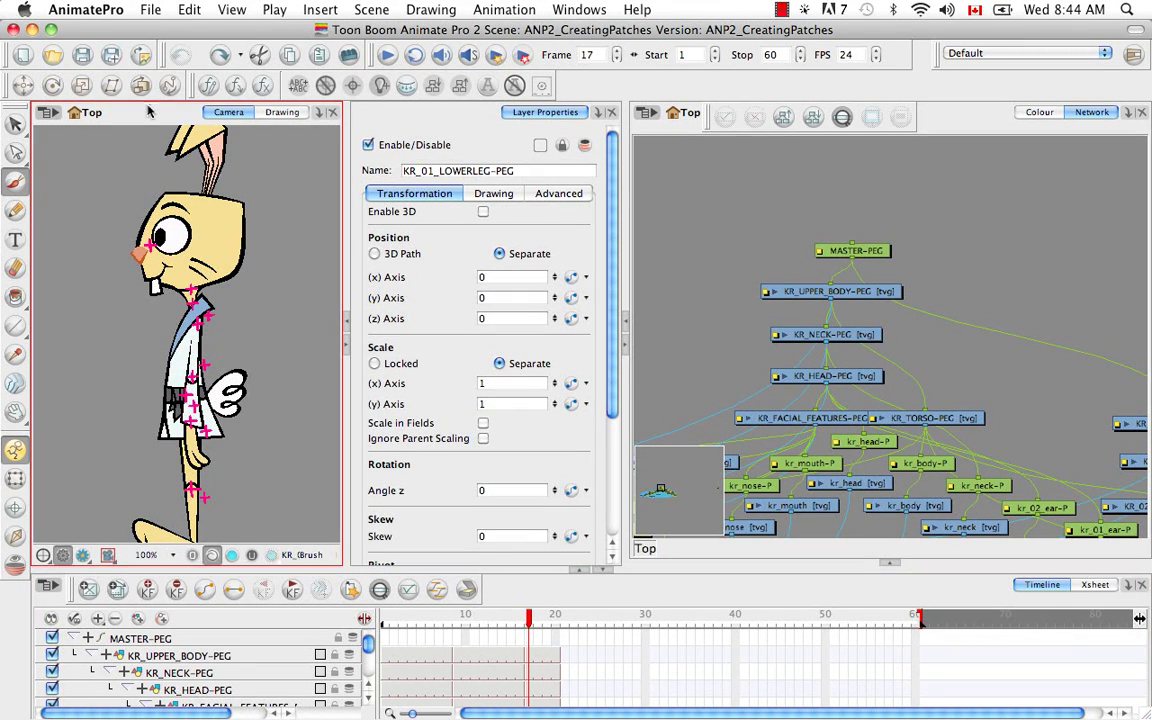
key(super+equal)
key(super+equal)
key(super+equal)
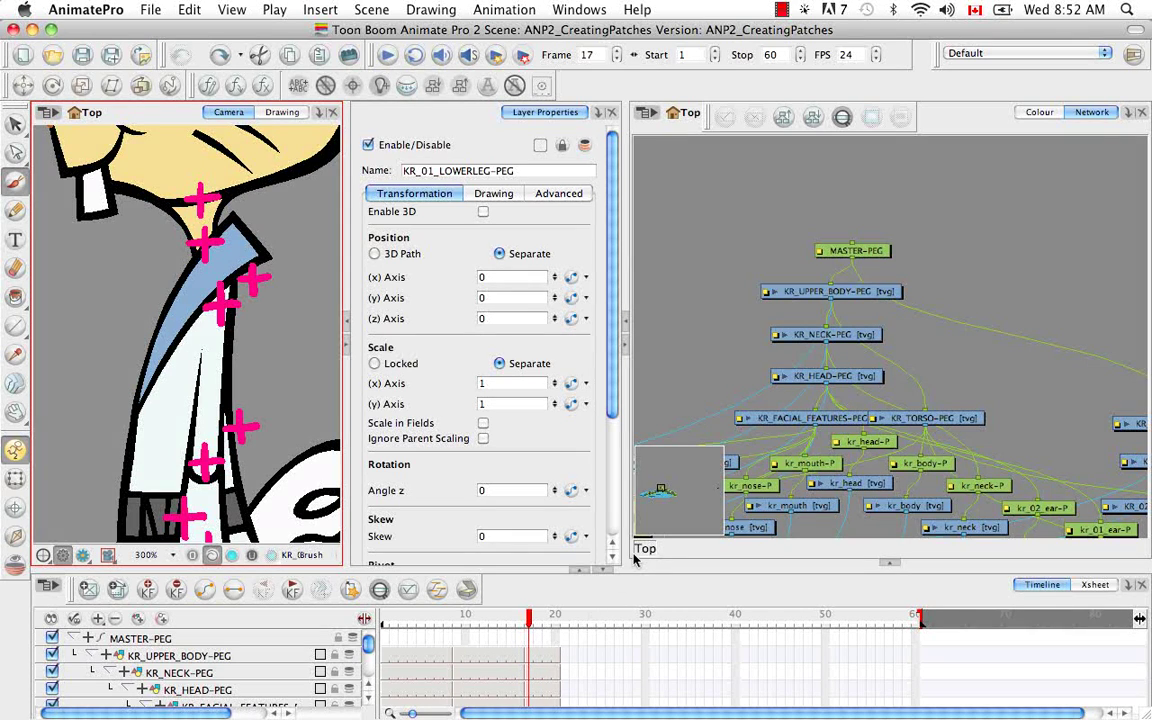
Step: Make the Crosses colour of the rabbit palette fully transparent by setting its alpha to 0
click(1040, 113)
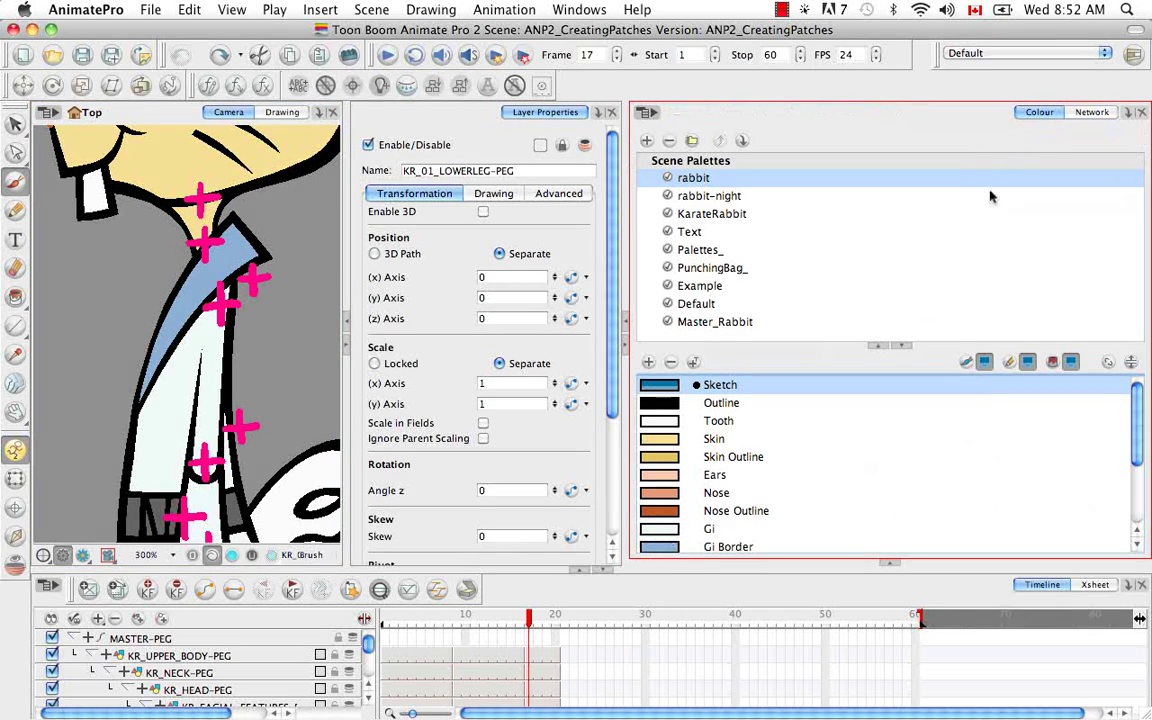
click(879, 347)
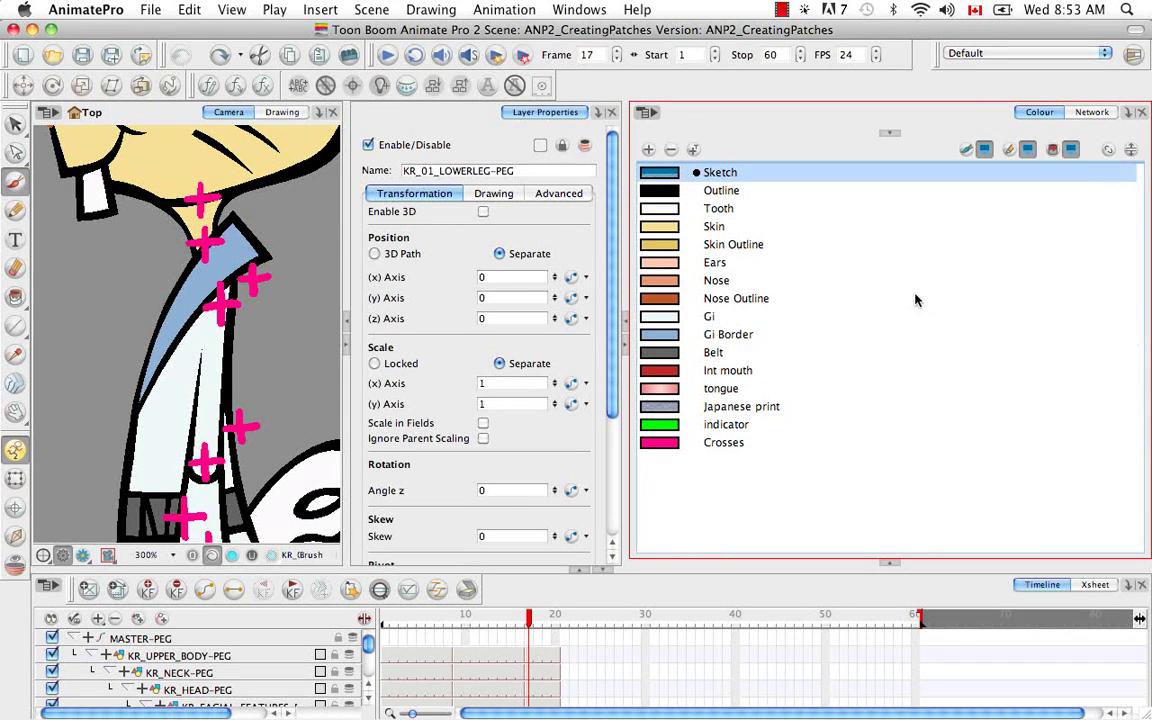
click(672, 446)
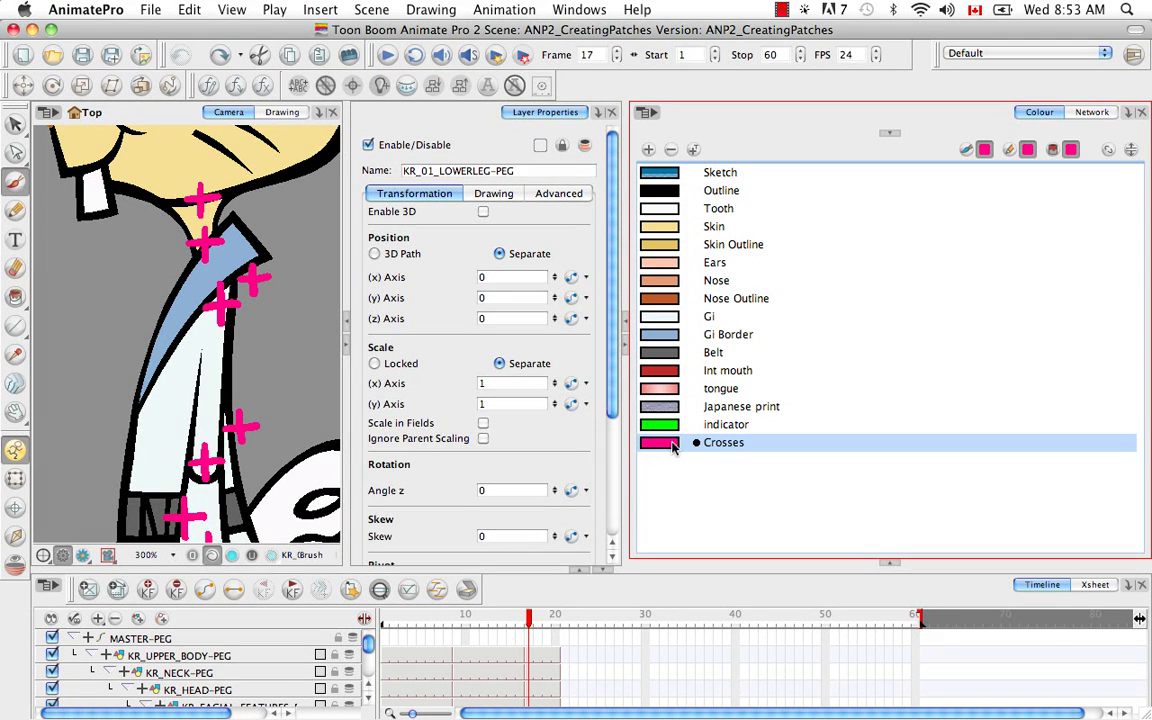
double_click(672, 446)
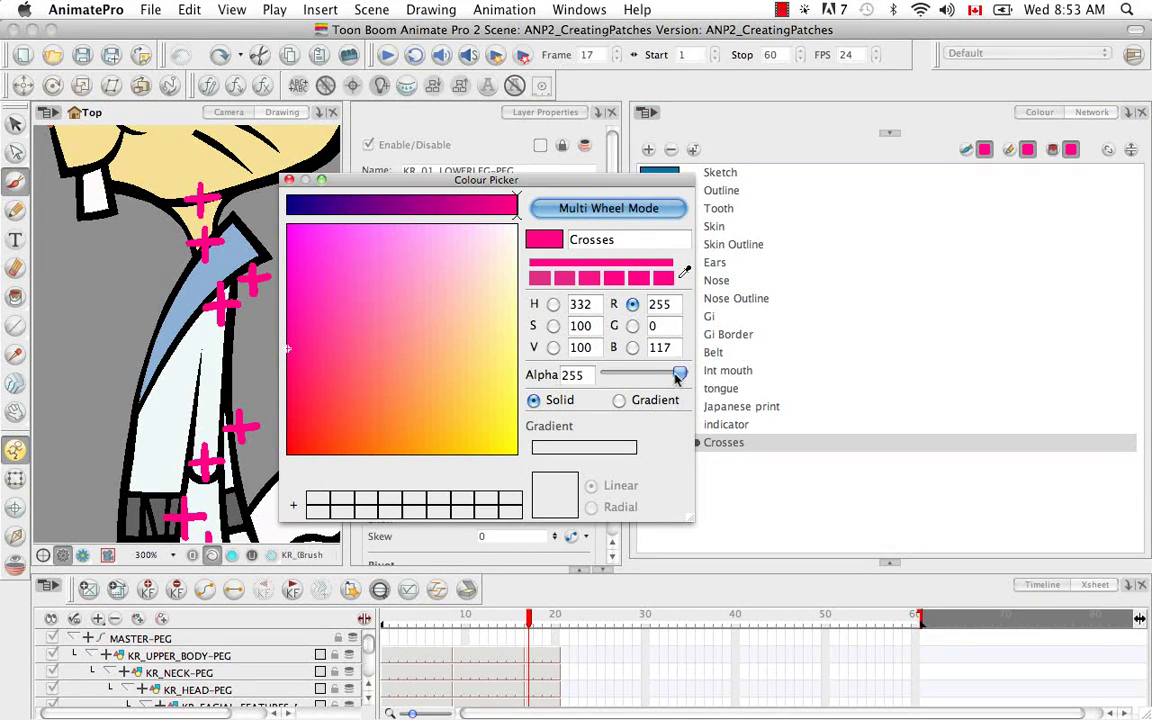
drag(665, 374, 592, 375)
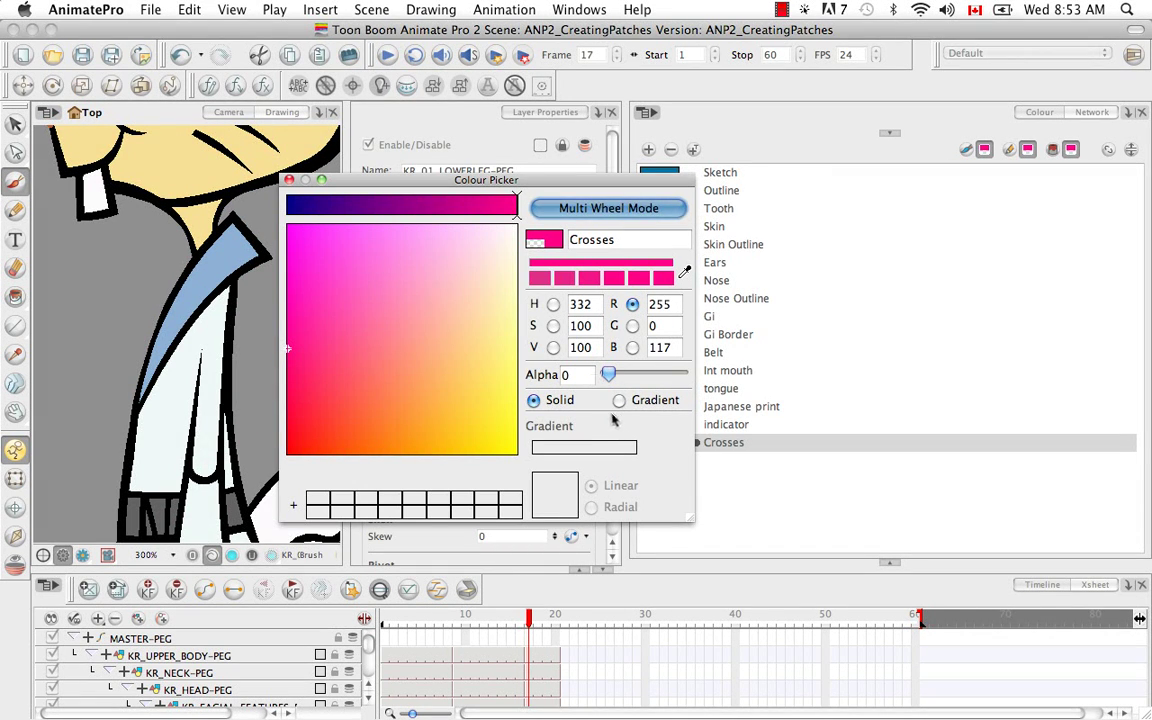
click(289, 179)
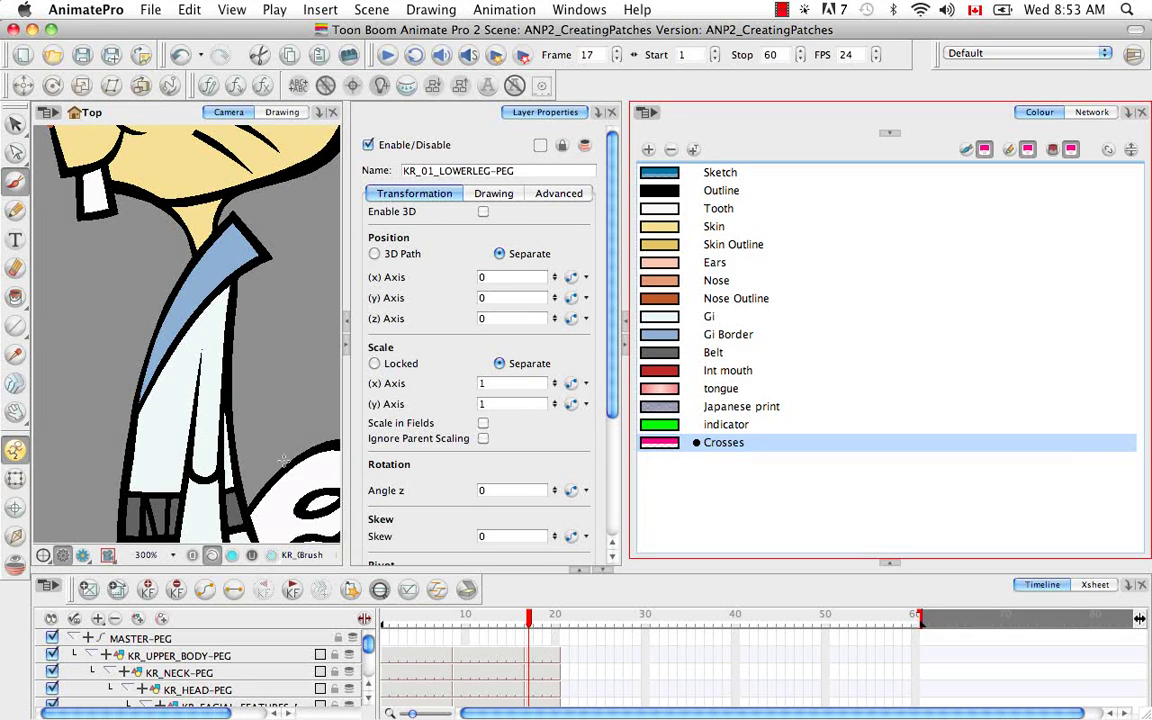
Step: Test KR_01_ARM-PEG at frame 17 by rotating the arm about its shoulder pivot with the Transform tool, and undo the rotation
click(15, 448)
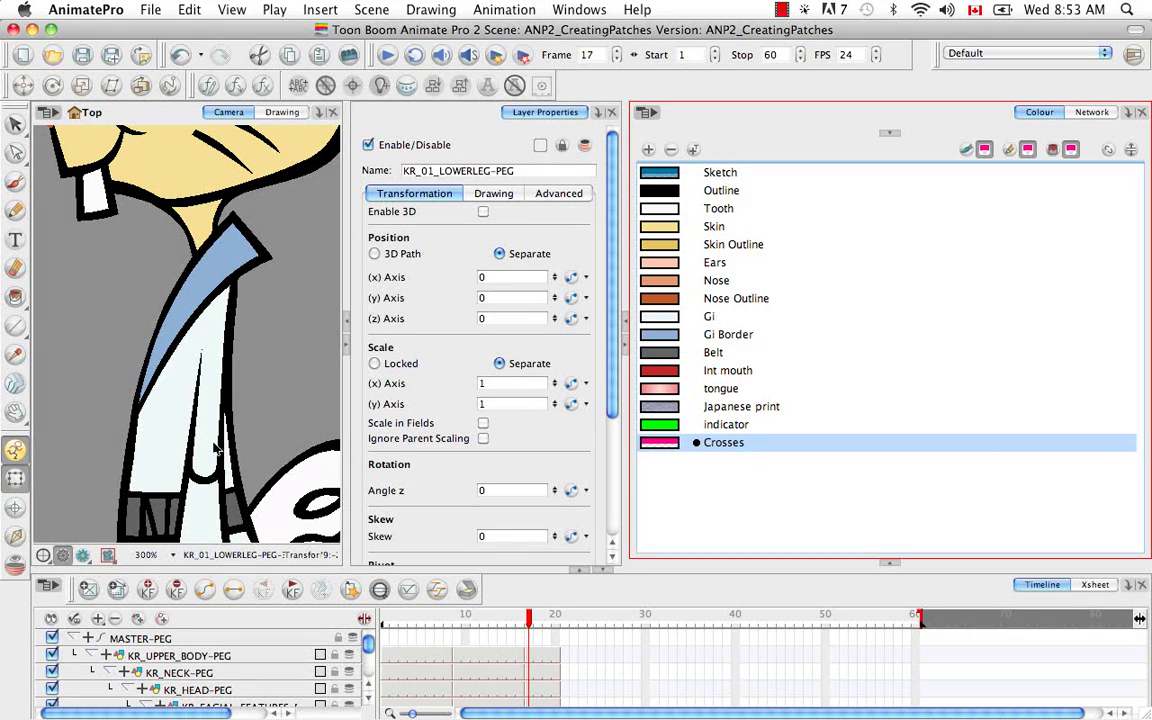
click(232, 278)
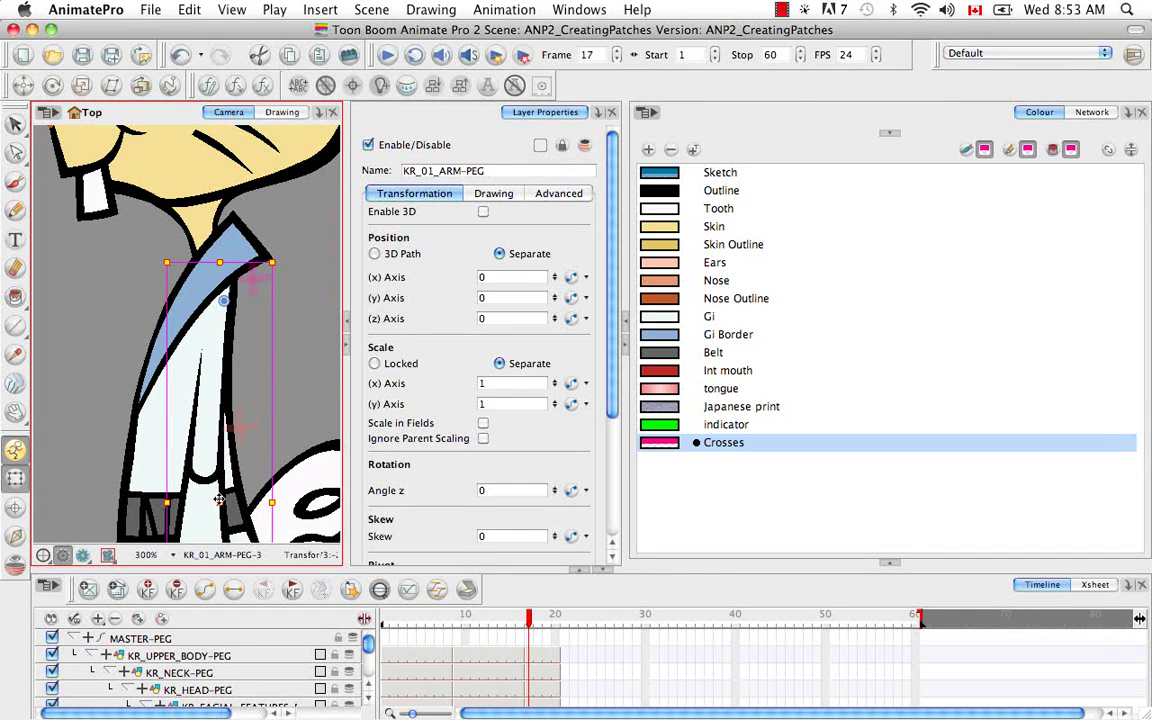
click(1092, 112)
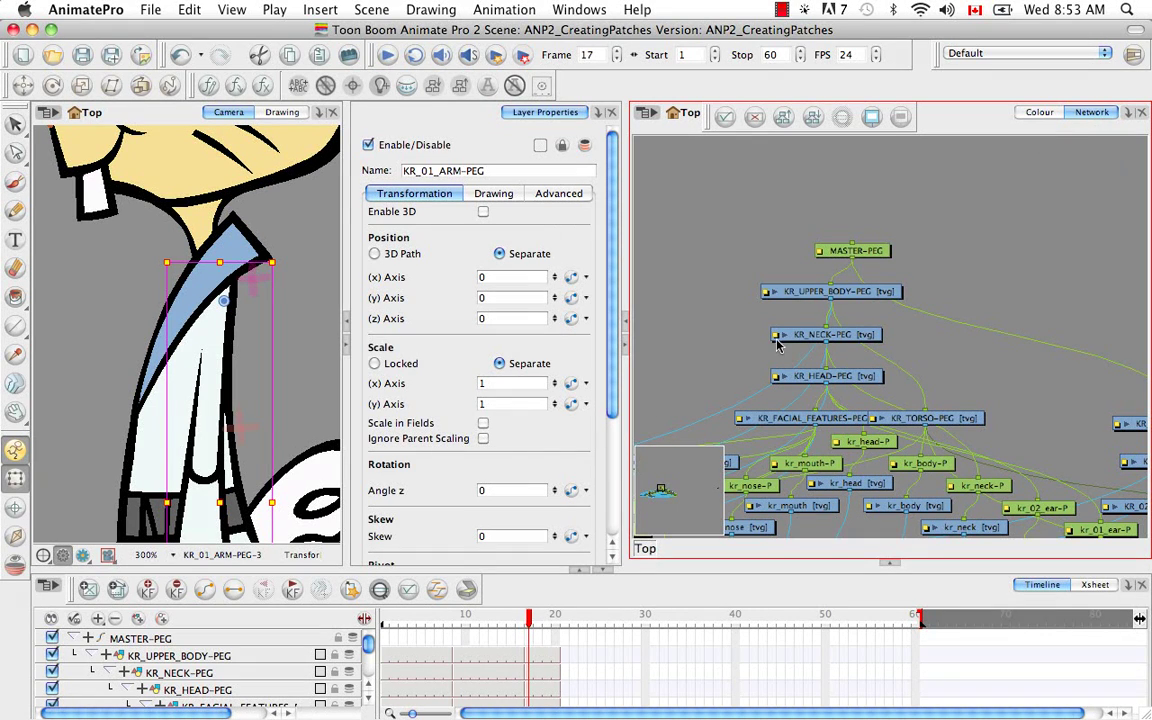
click(181, 112)
key(super+minus)
key(super+minus)
key(super+minus)
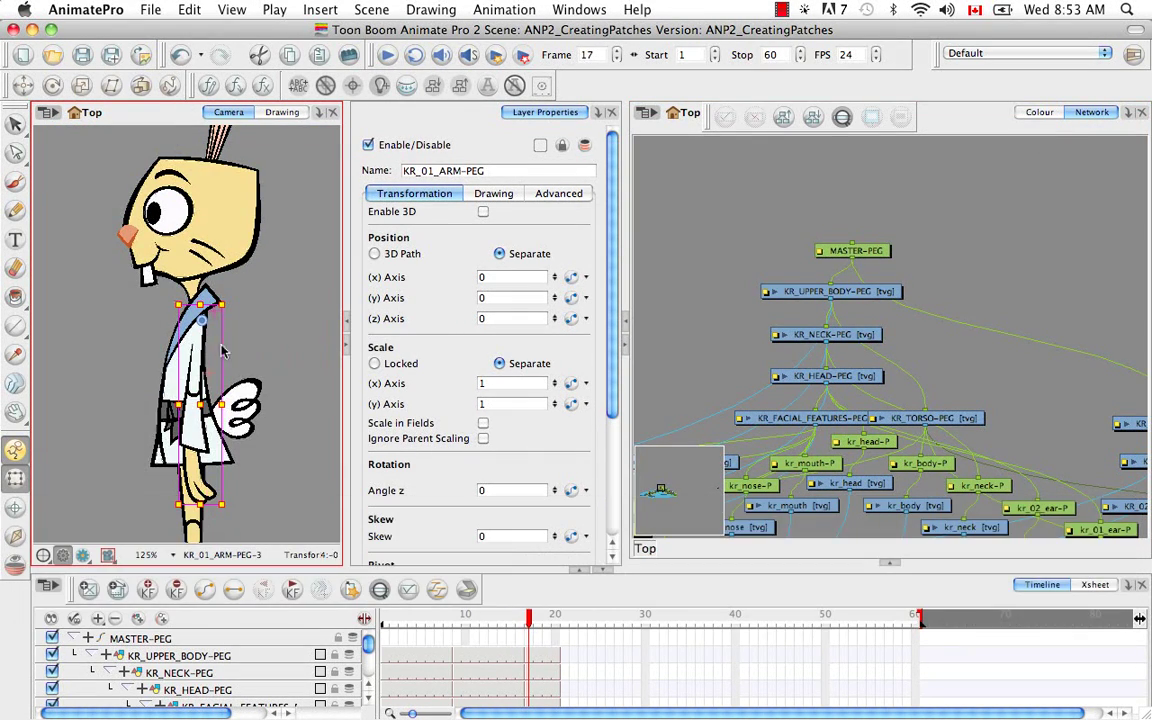
drag(238, 301, 314, 374)
key(super+z)
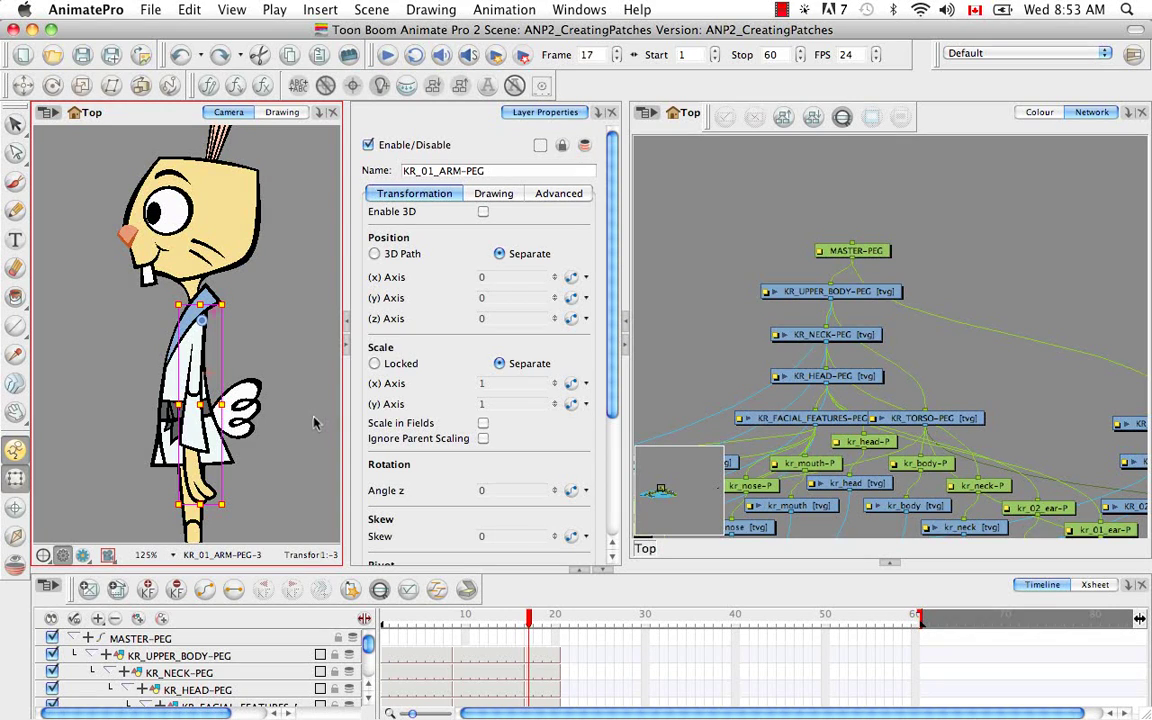